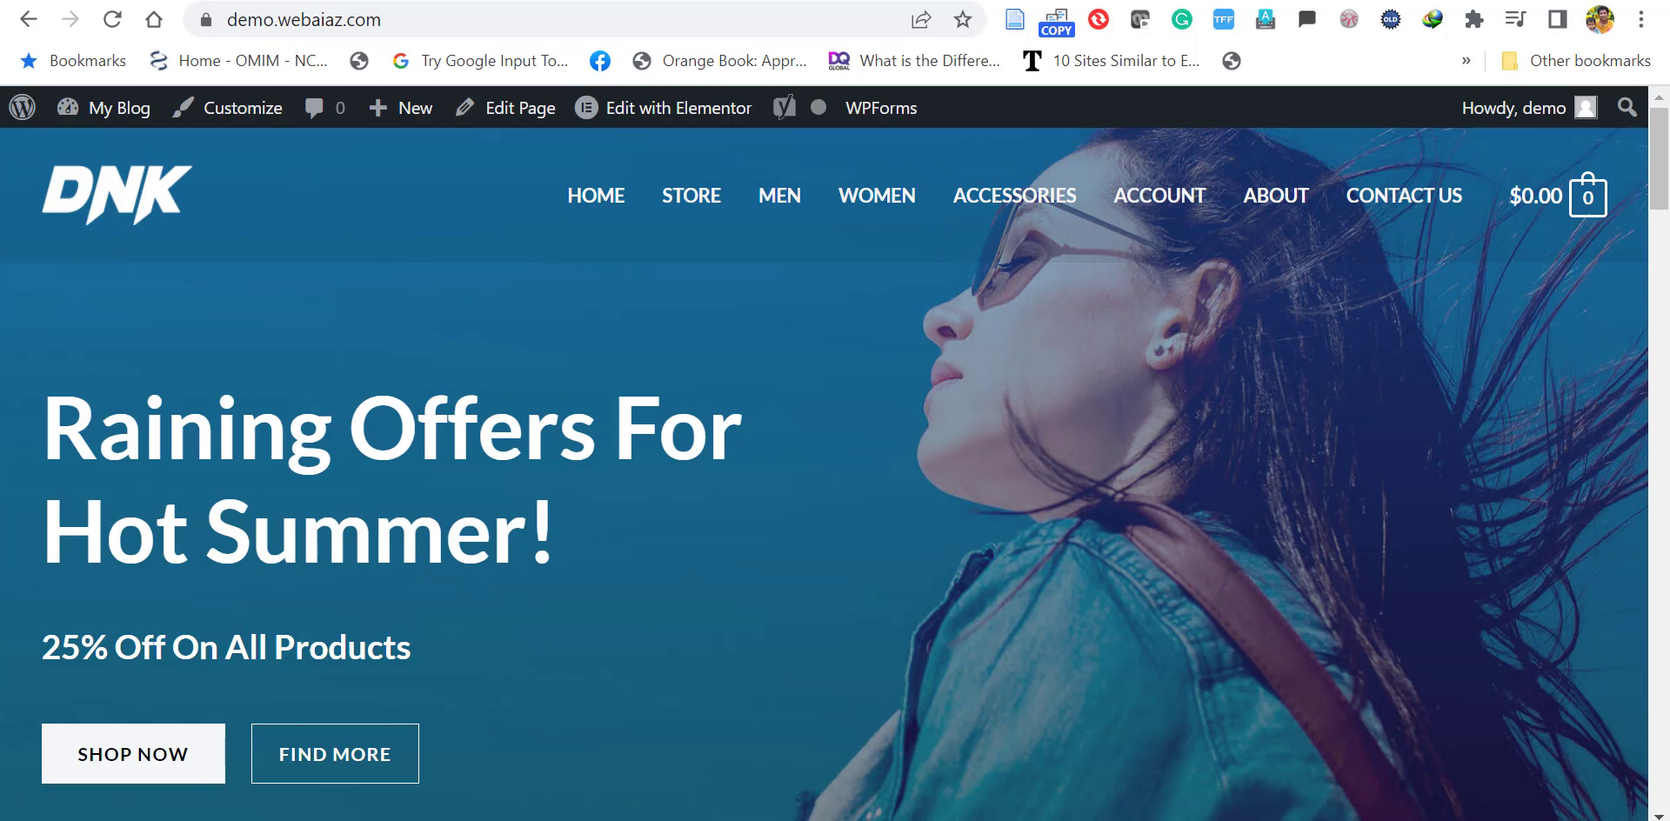
Review the PageSpeed Insights report for the demo site, checking the mobile and desktop performance scores and the desktop metrics
{"action": "key", "text": "ctrl+Tab"}
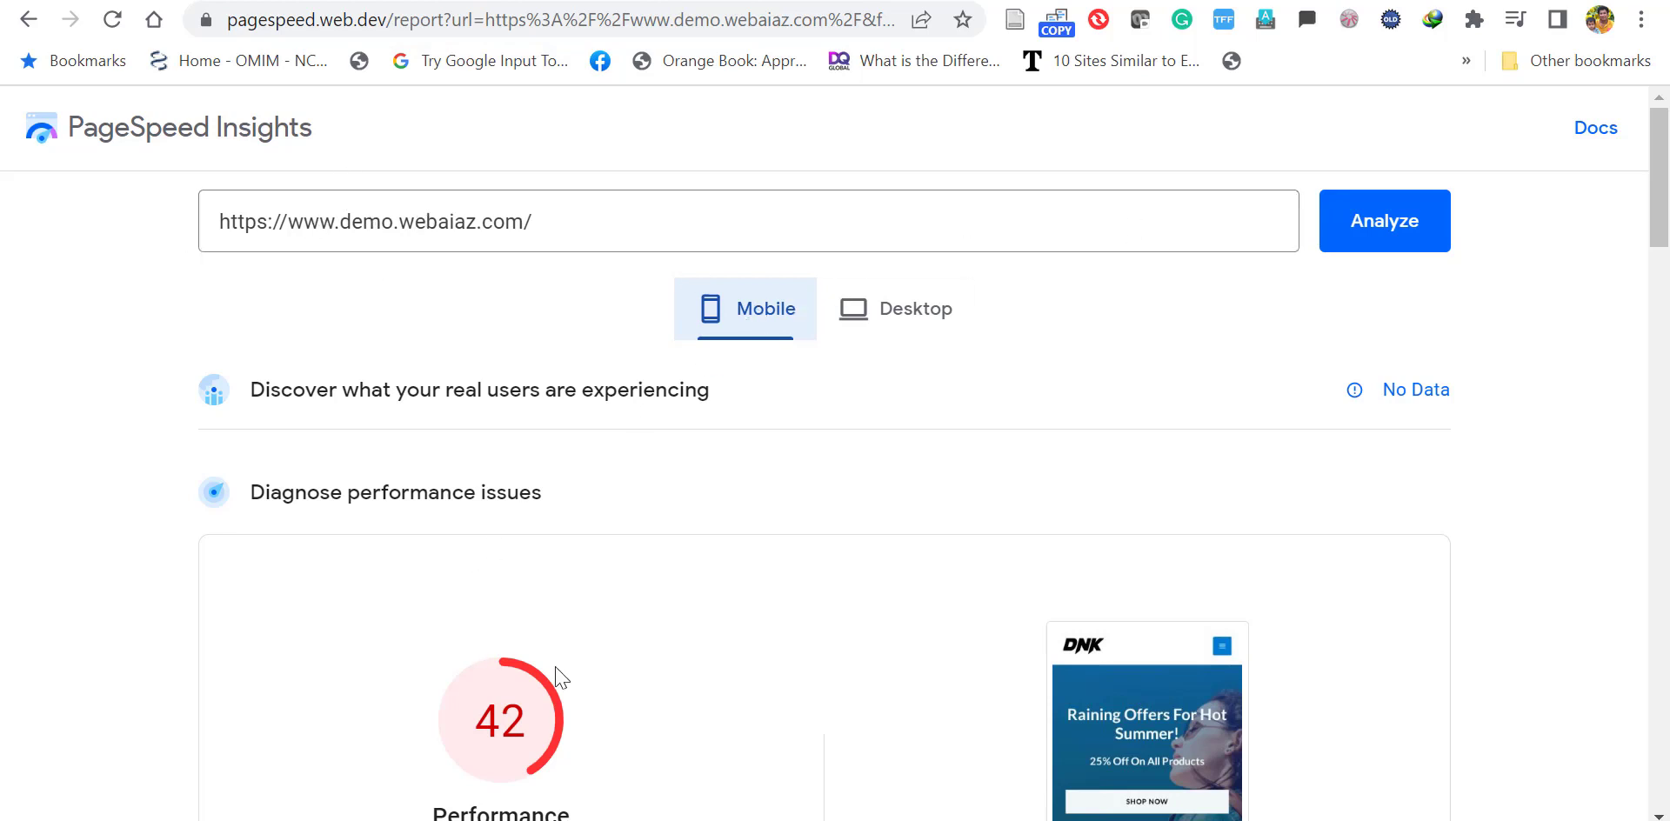
{"action": "scroll", "coordinate": [1657, 217], "scroll_direction": "down", "scroll_amount": 3}
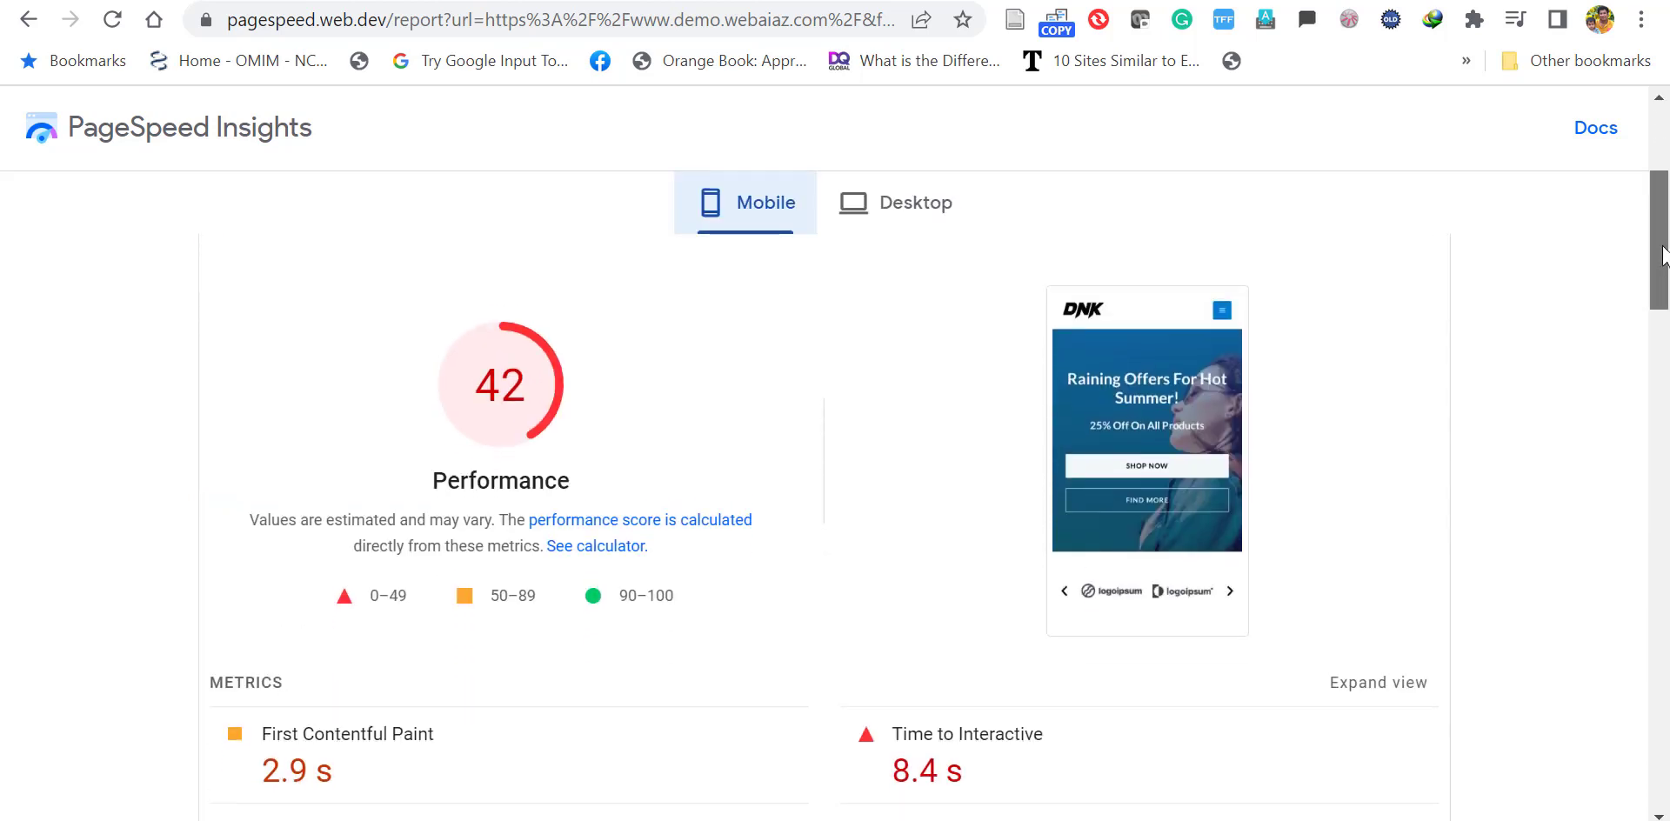
{"action": "right_click", "coordinate": [1661, 278]}
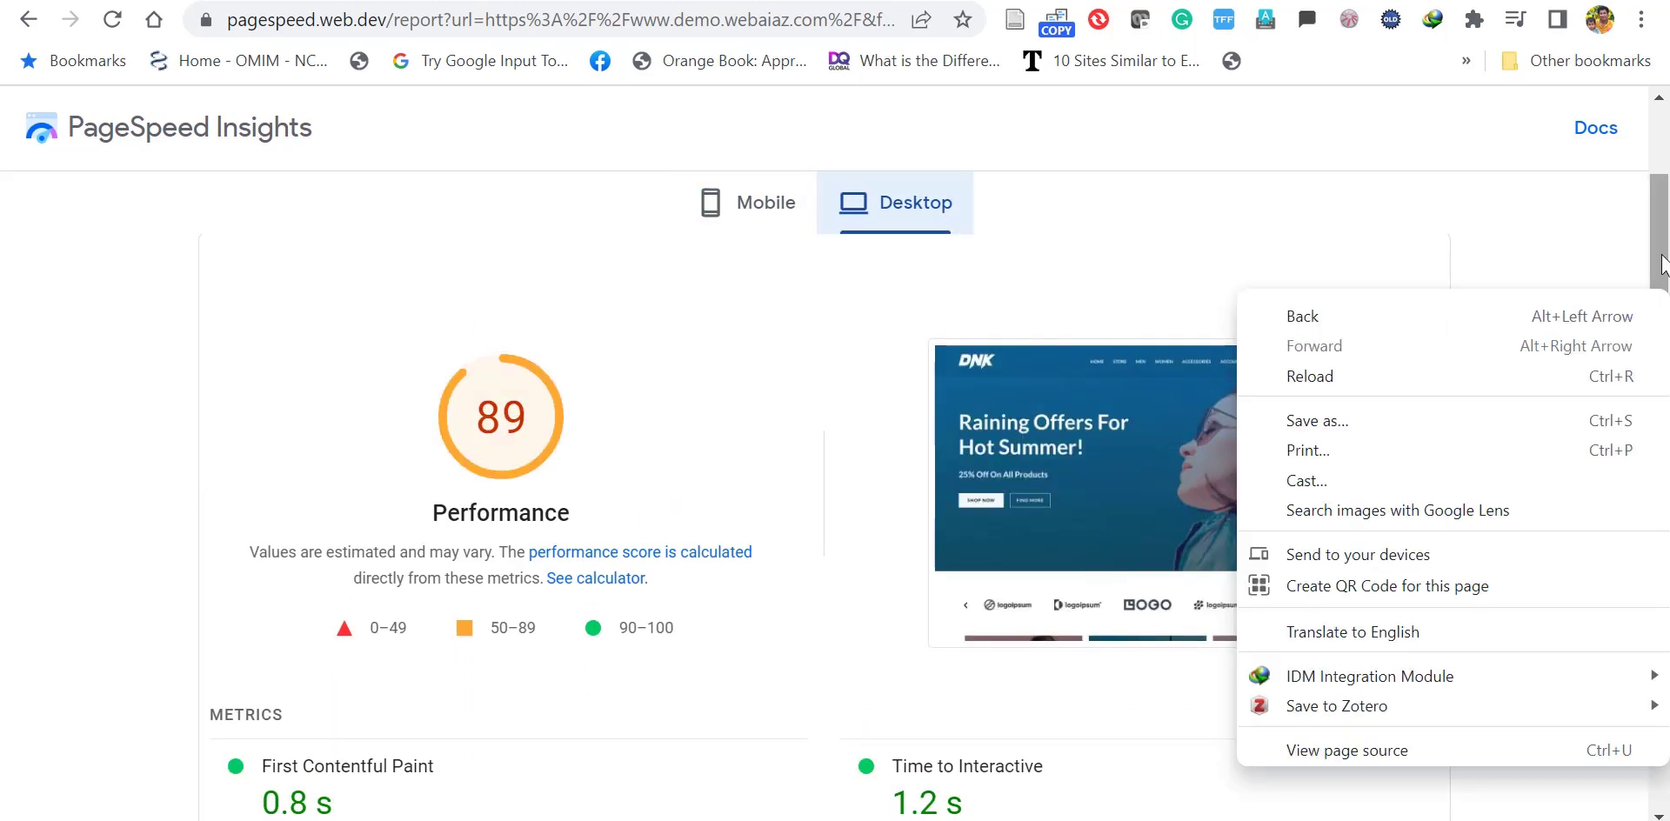
{"action": "left_click", "coordinate": [1662, 257]}
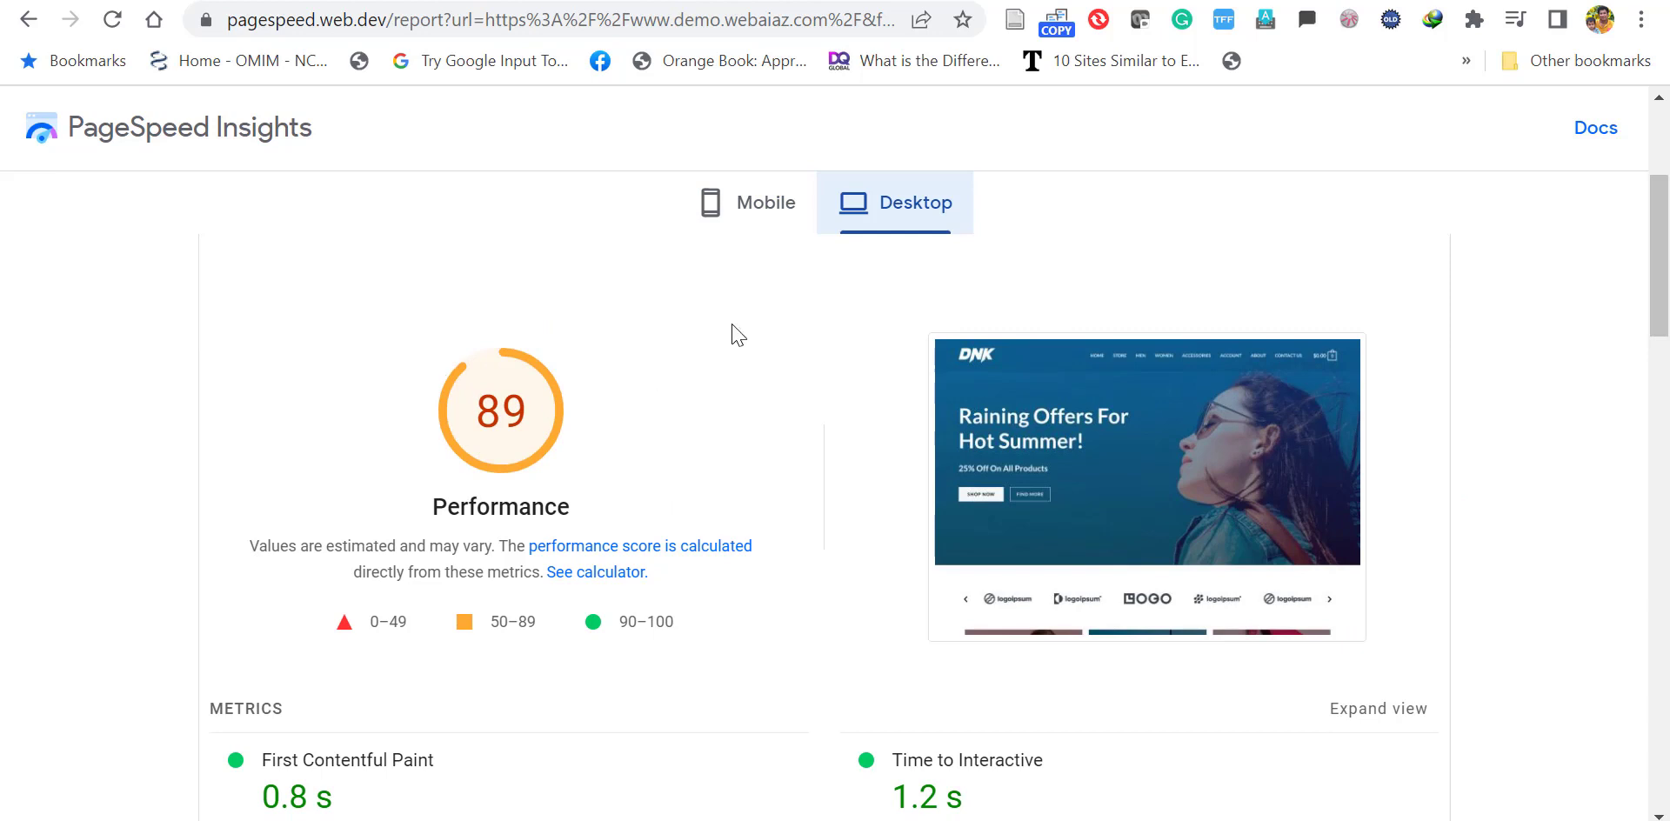
{"action": "left_click_drag", "start_coordinate": [1663, 289], "coordinate": [1665, 353]}
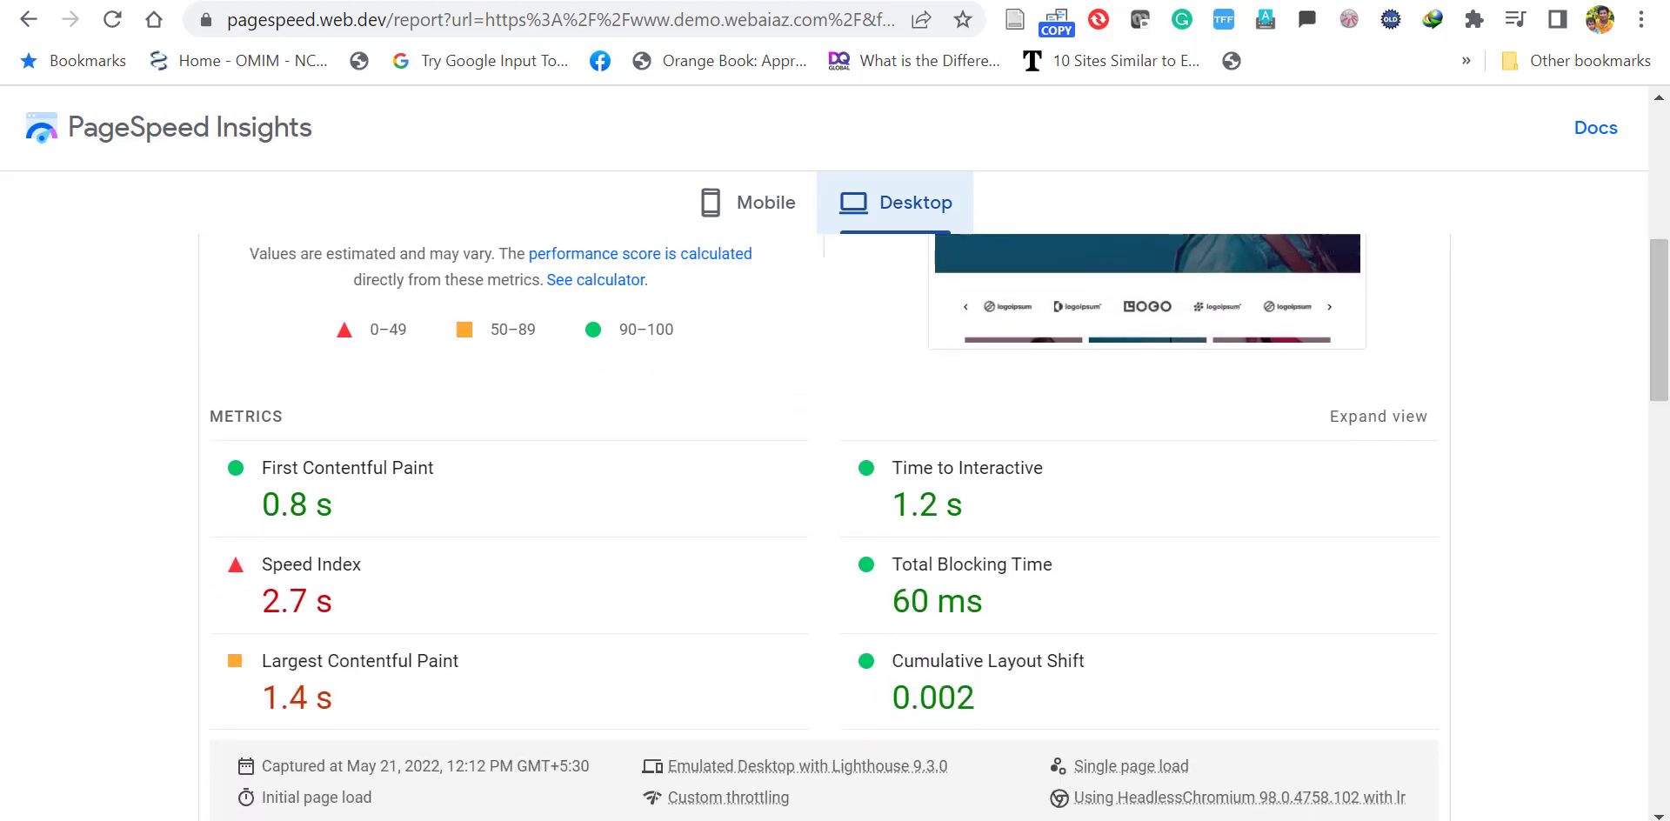
Examine the Pingdom speed test results for the demo site, especially the load time
{"action": "left_click", "coordinate": [1200, 1]}
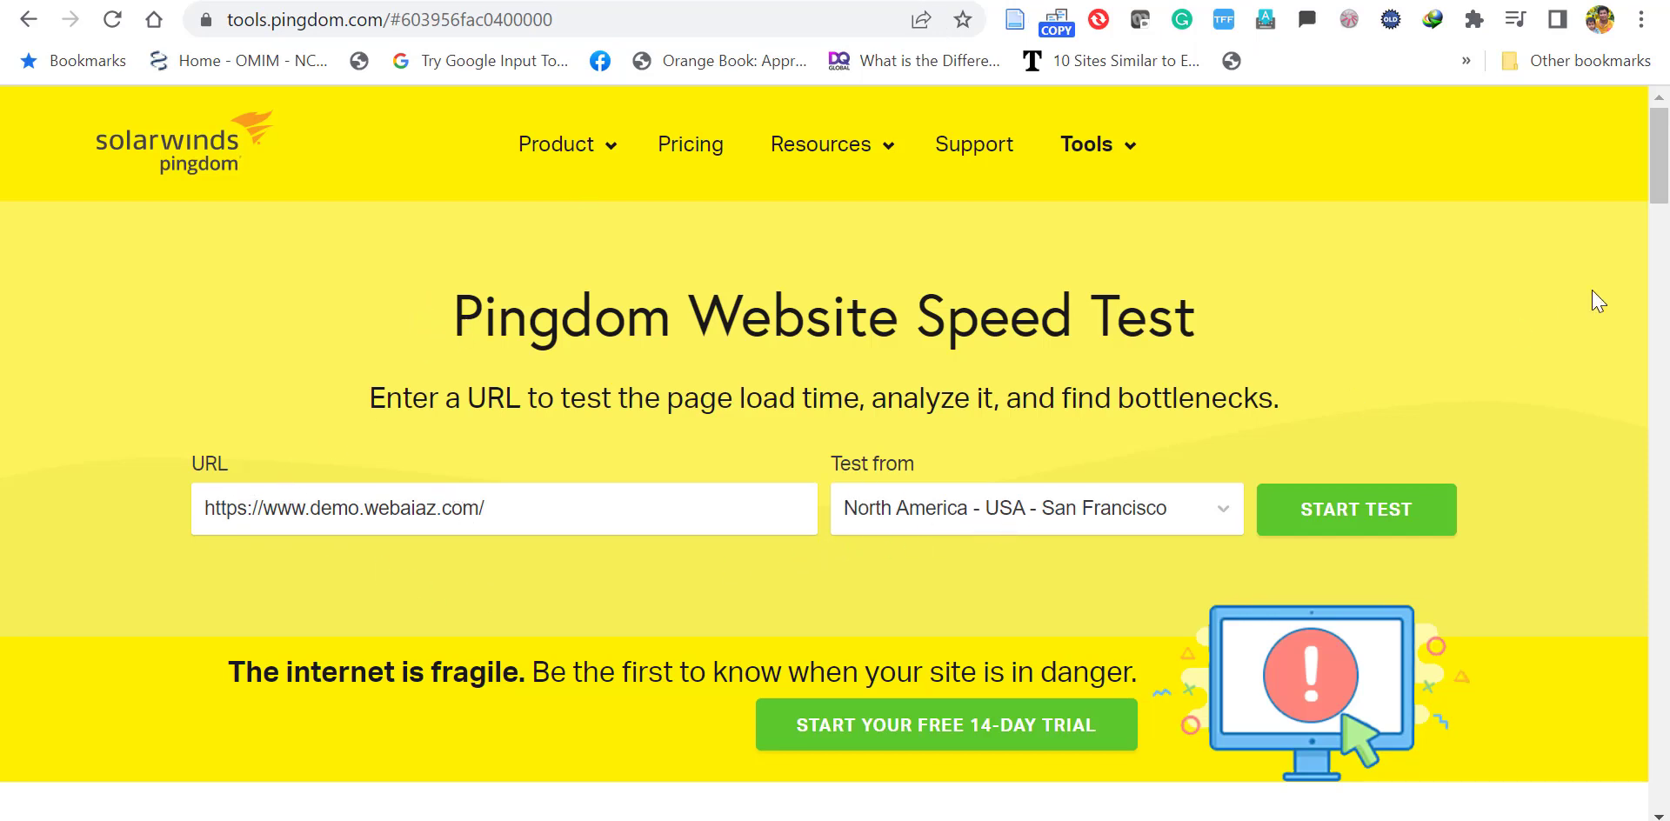
{"action": "left_click_drag", "start_coordinate": [1667, 172], "coordinate": [1667, 271]}
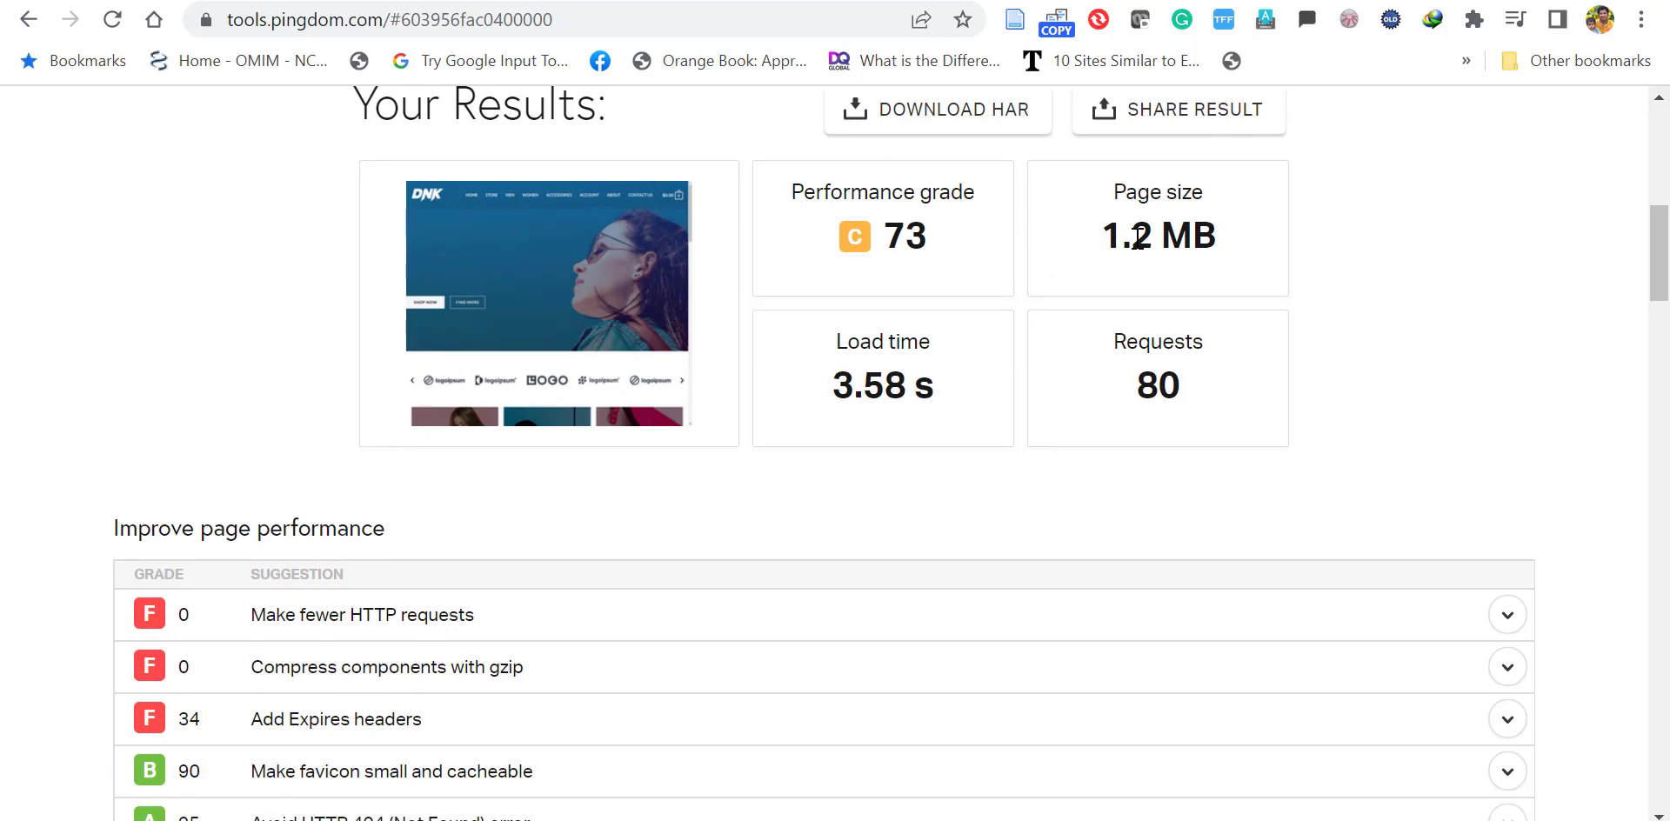
{"action": "left_click_drag", "start_coordinate": [826, 383], "coordinate": [952, 408]}
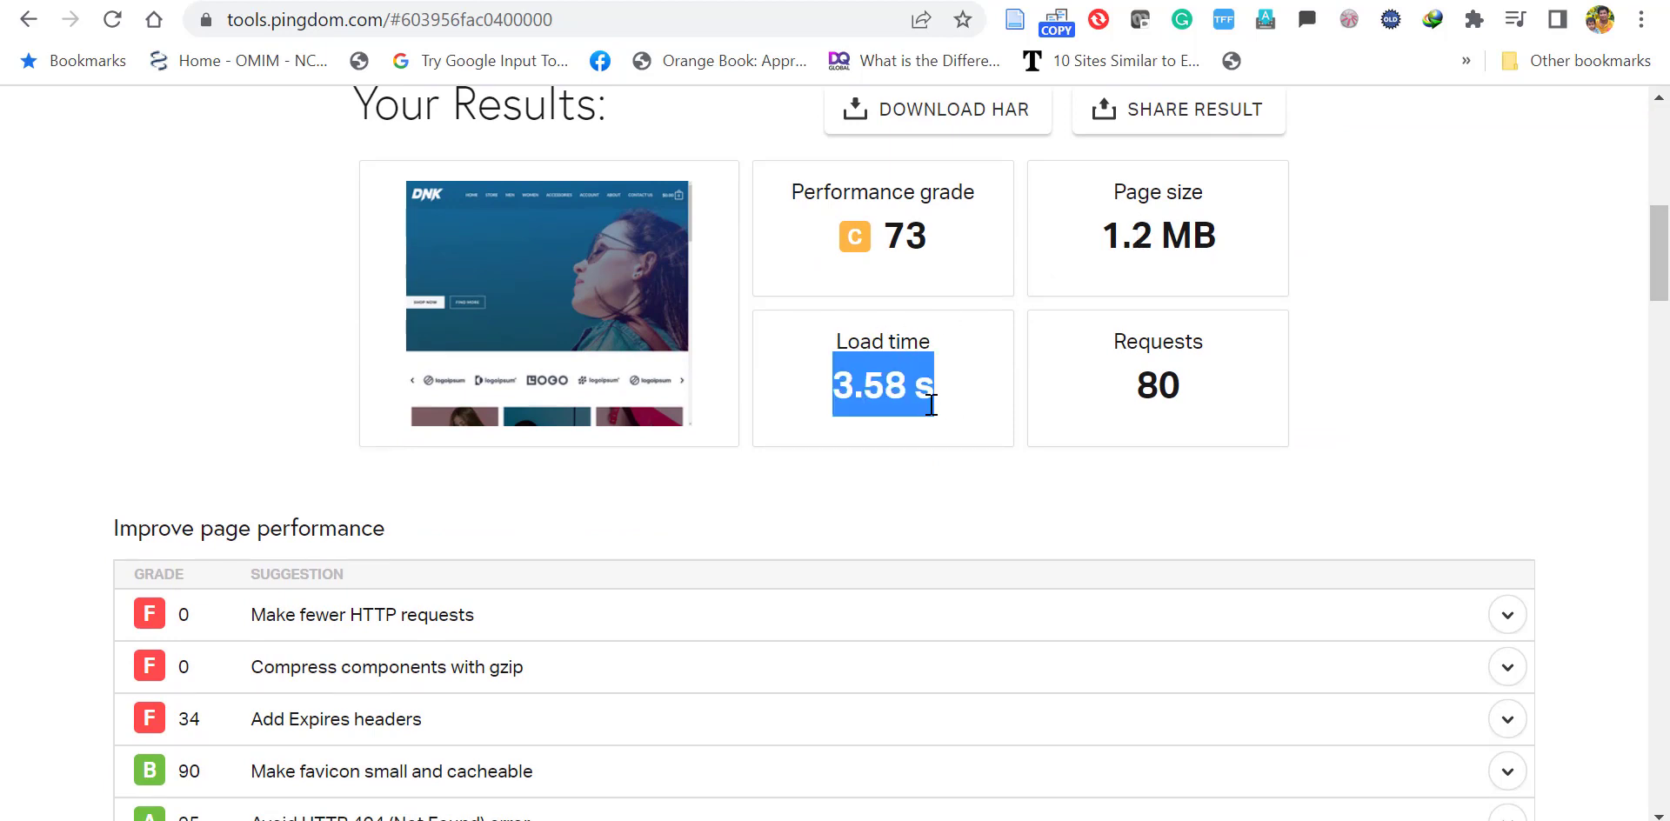
{"action": "left_click", "coordinate": [924, 430]}
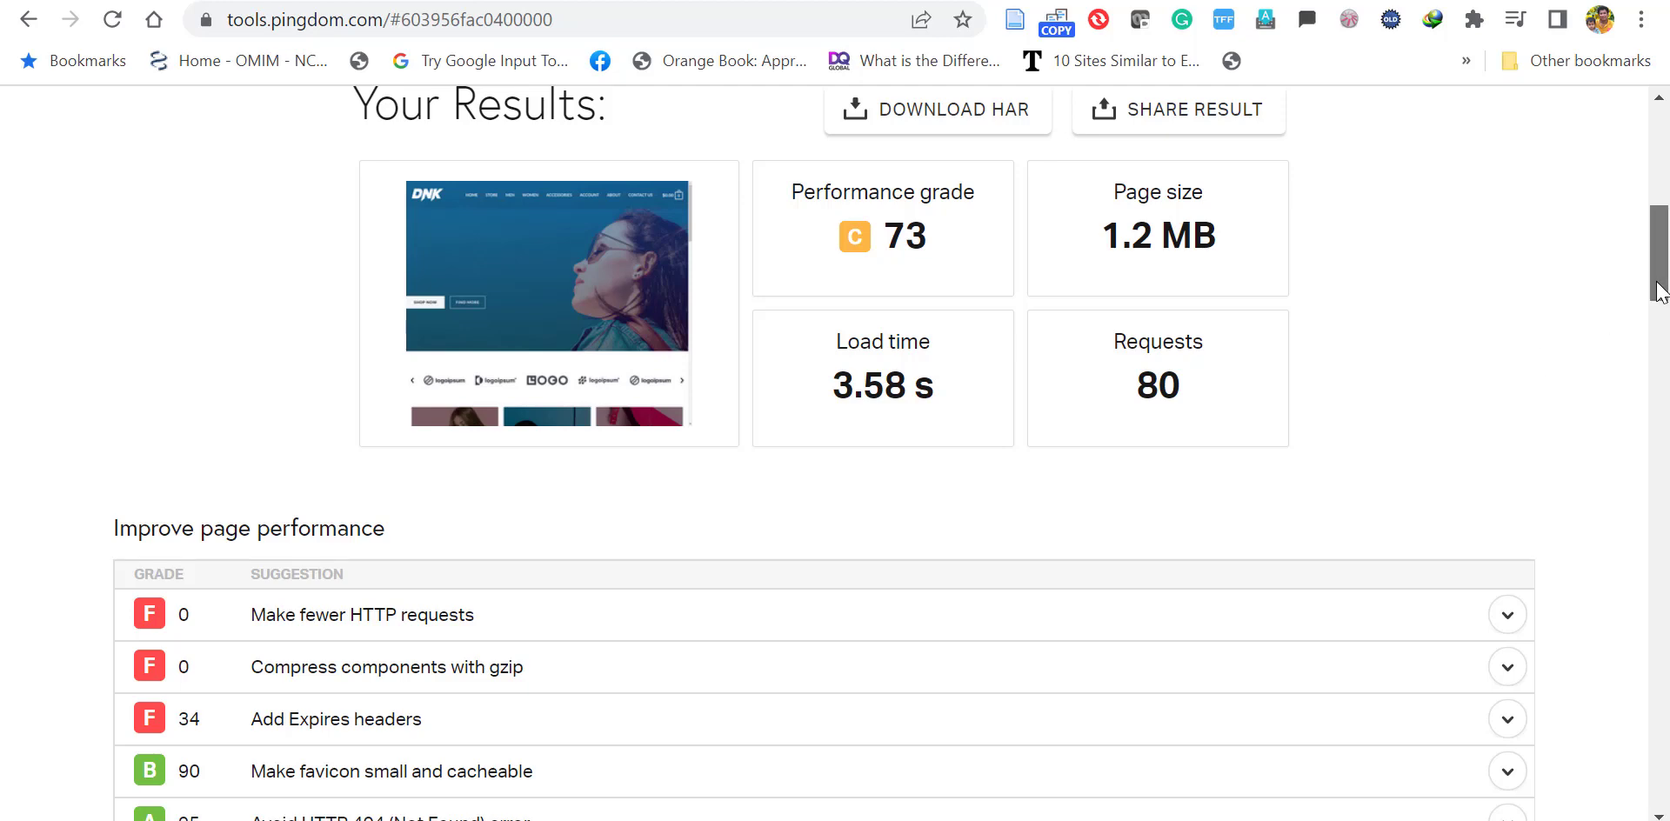
{"action": "scroll", "coordinate": [1635, 296], "scroll_direction": "down", "scroll_amount": 2}
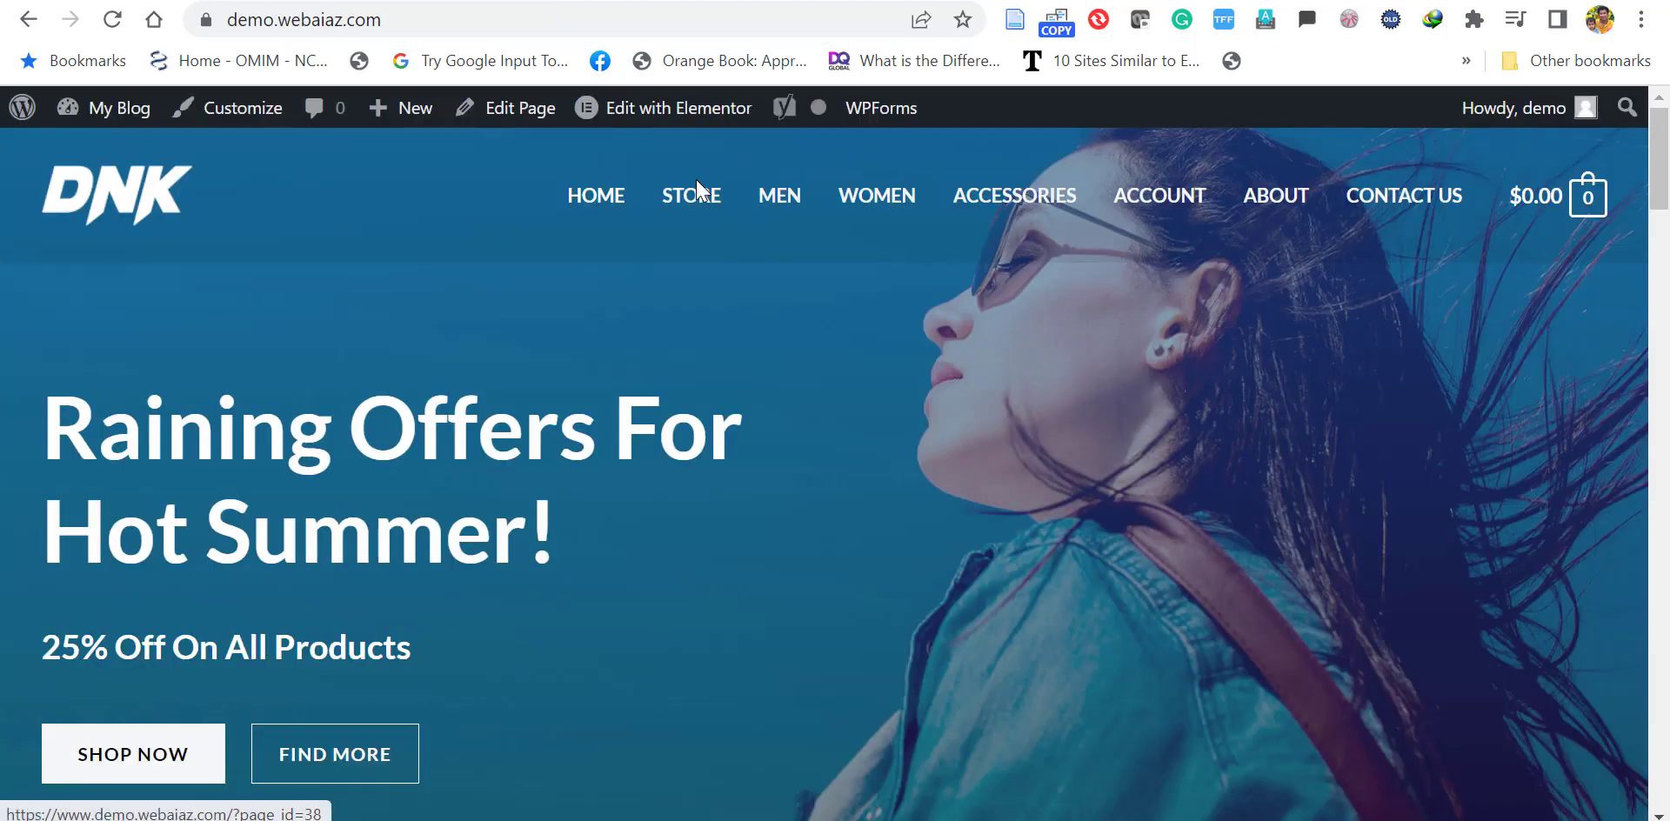
Open the demo site's WordPress admin dashboard and go to the page for adding new plugins
{"action": "mouse_move", "coordinate": [130, 104]}
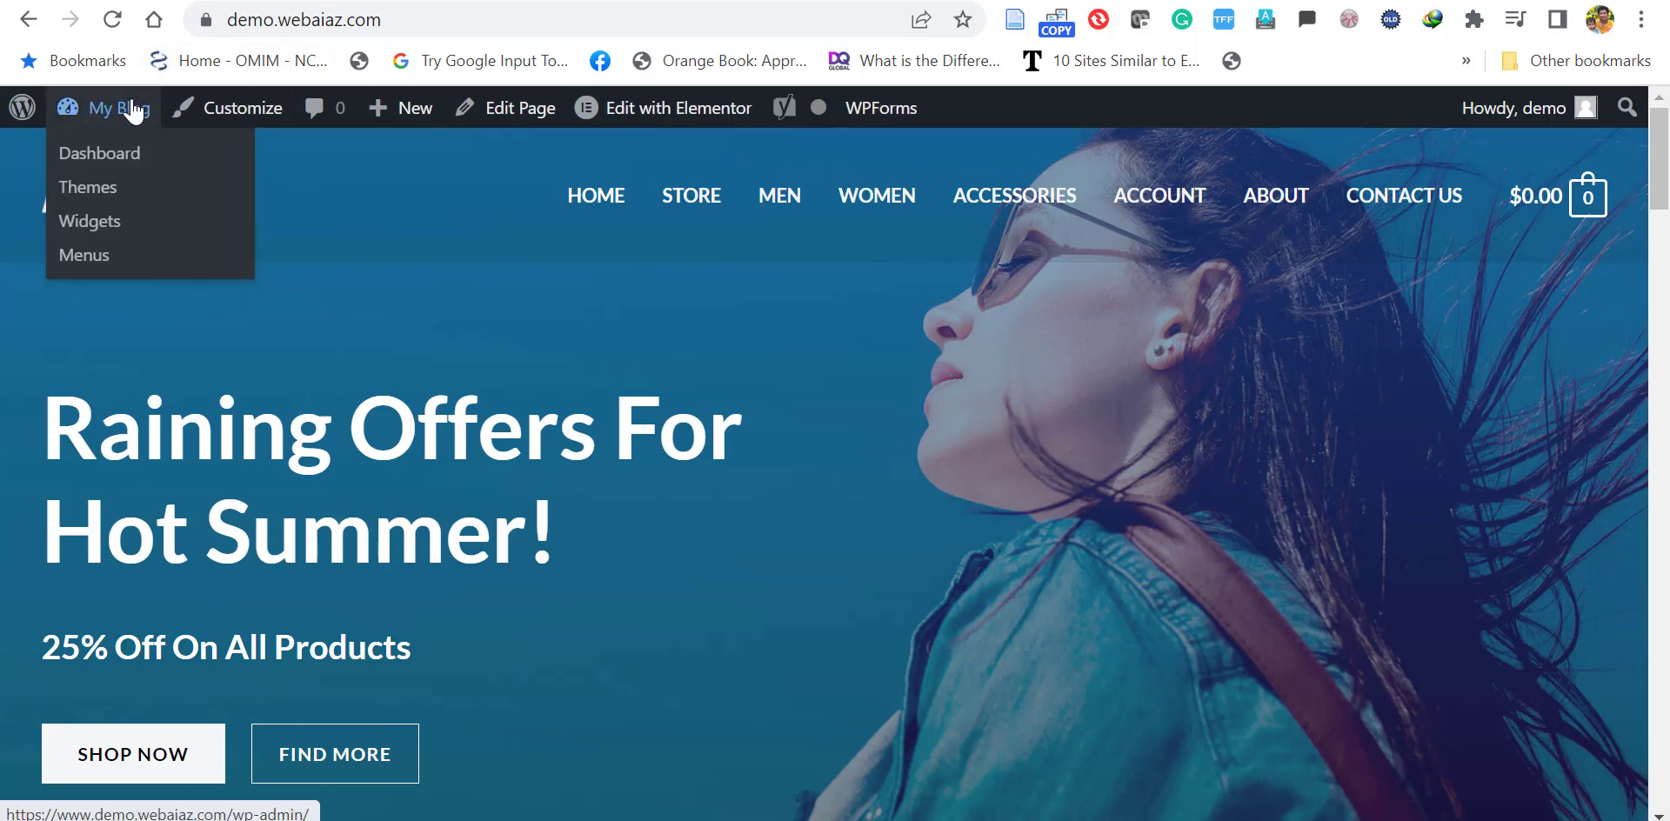
{"action": "left_click", "coordinate": [96, 156]}
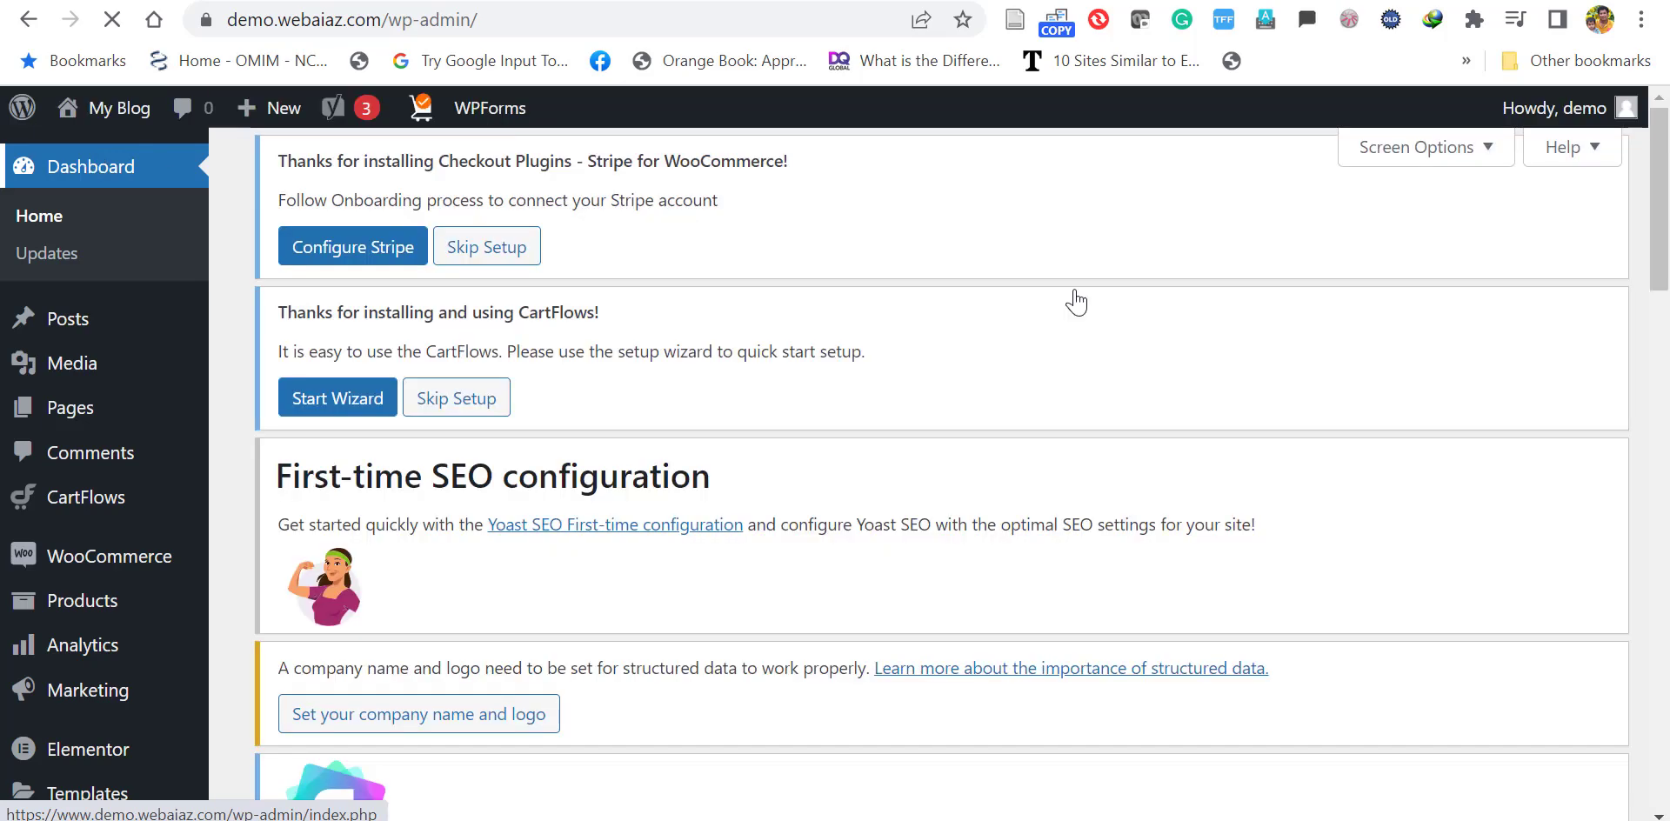
{"action": "scroll", "coordinate": [1526, 263], "scroll_direction": "down", "scroll_amount": 5}
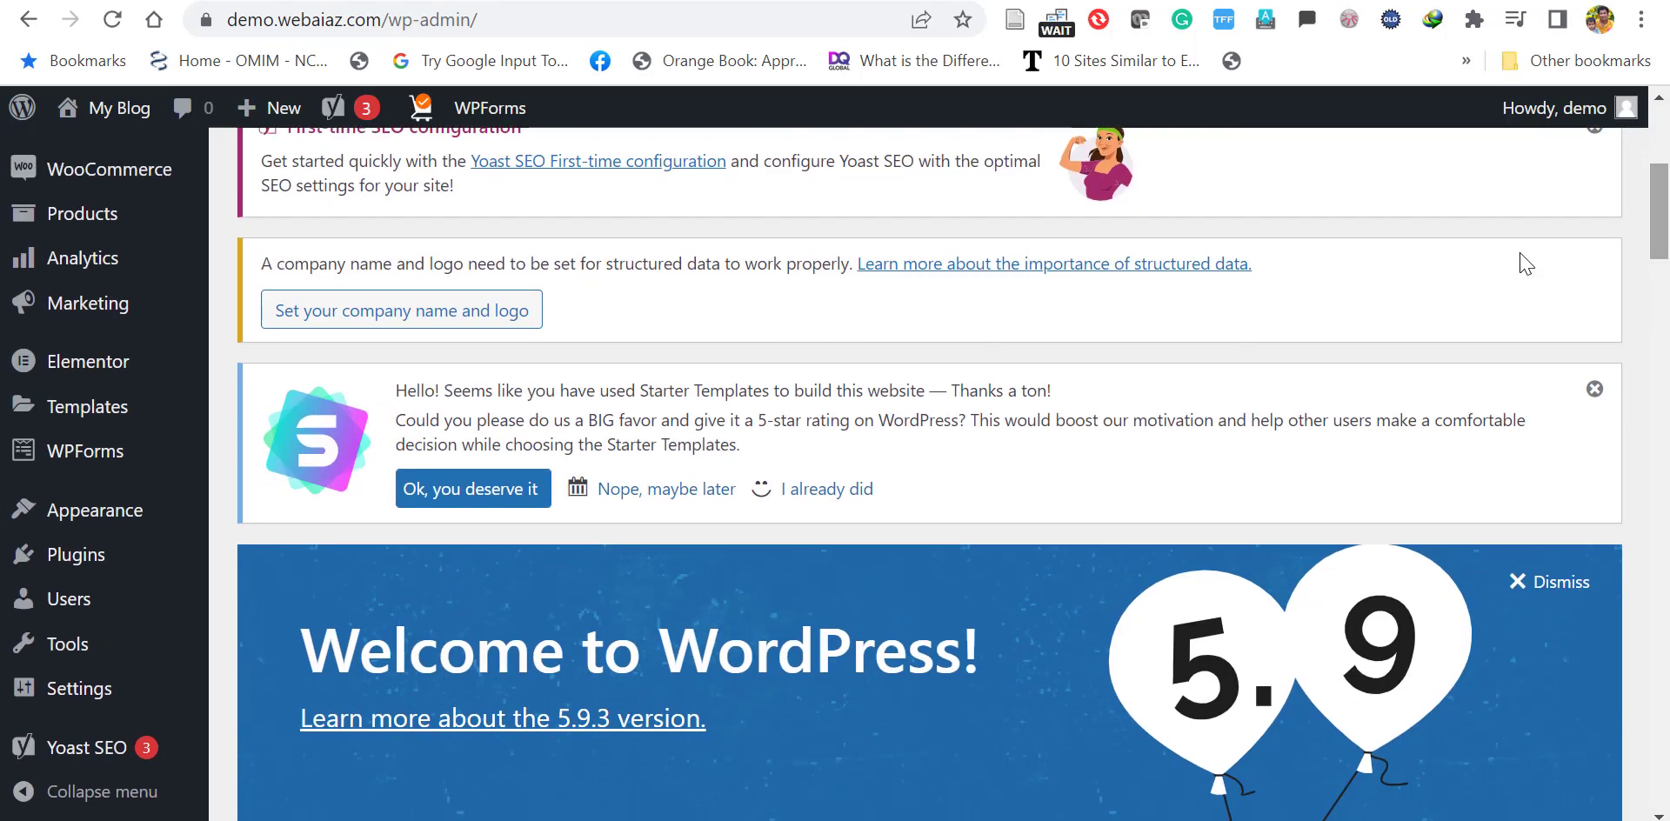
{"action": "mouse_move", "coordinate": [112, 559]}
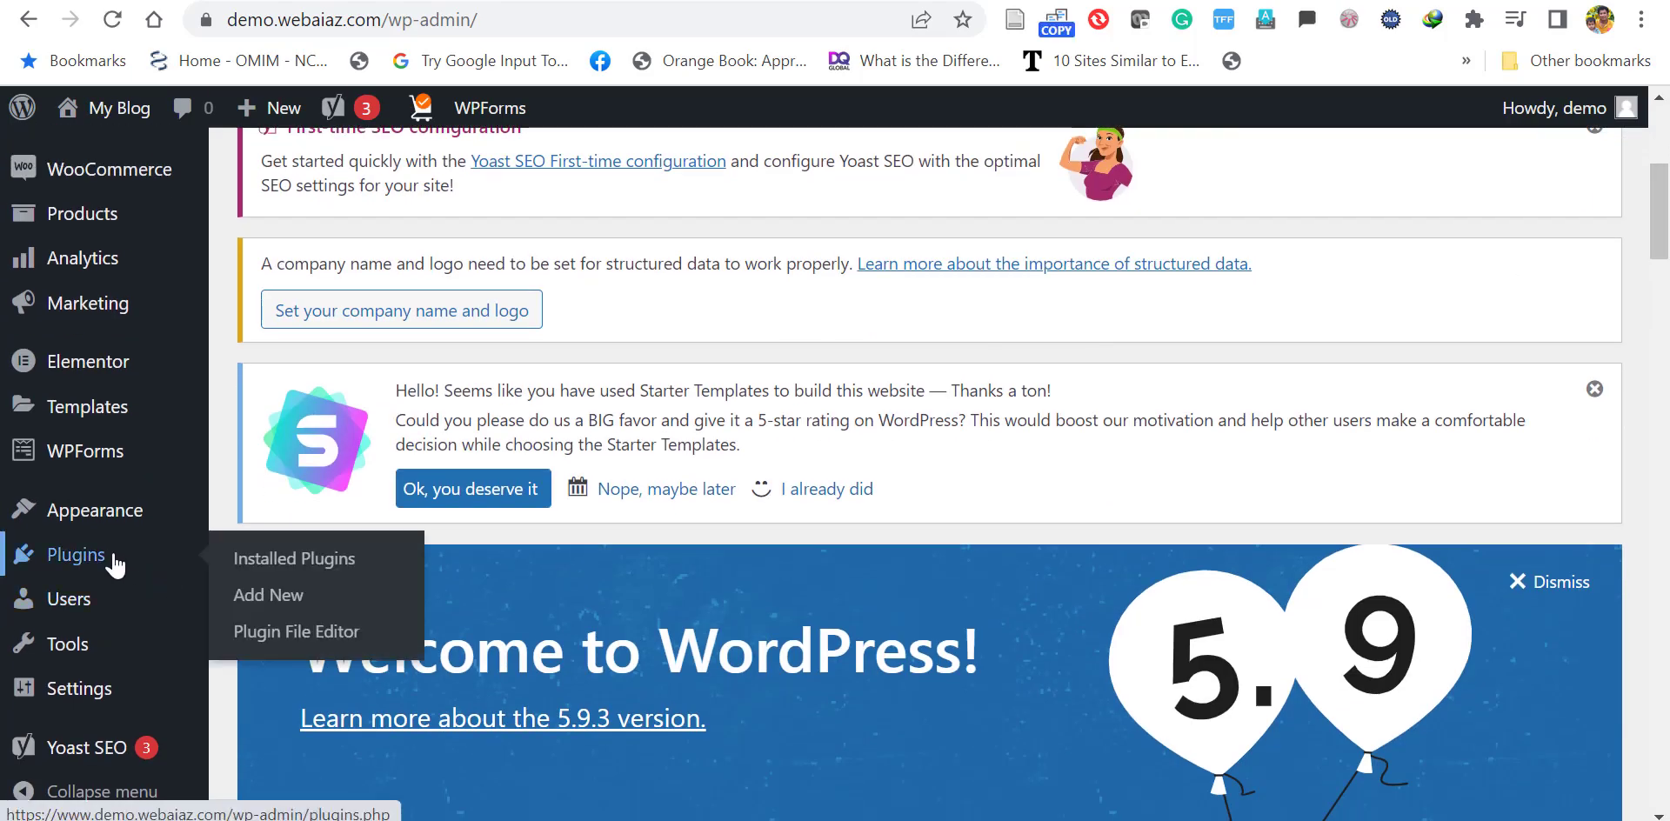
{"action": "left_click", "coordinate": [276, 598]}
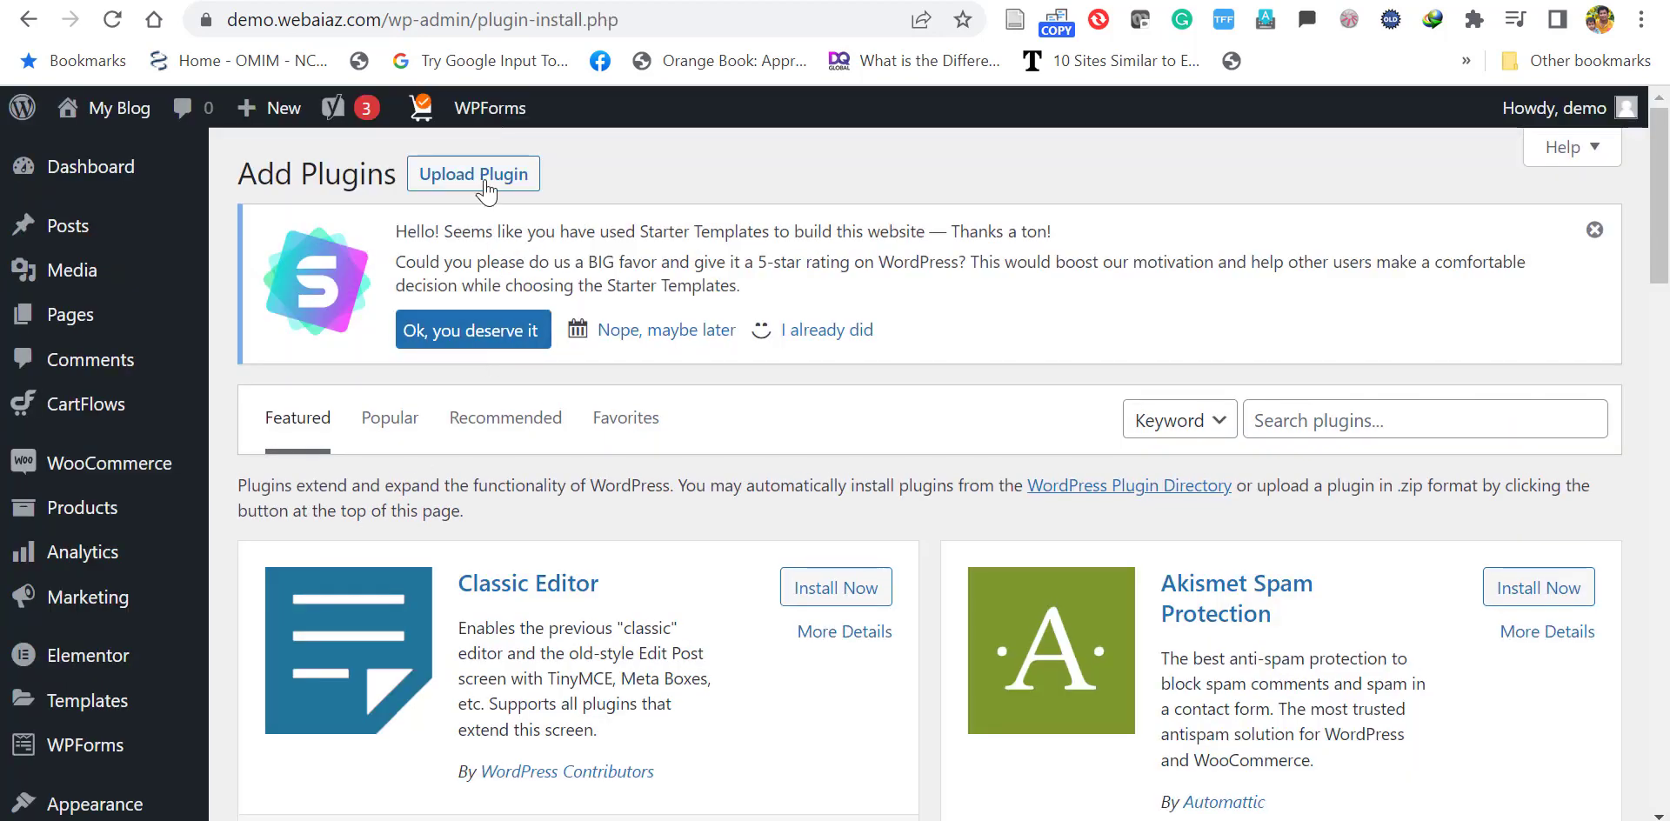
Install the plugin from wp-rocket.zip in the WP-Rocket folder and activate it
{"action": "left_click", "coordinate": [483, 183]}
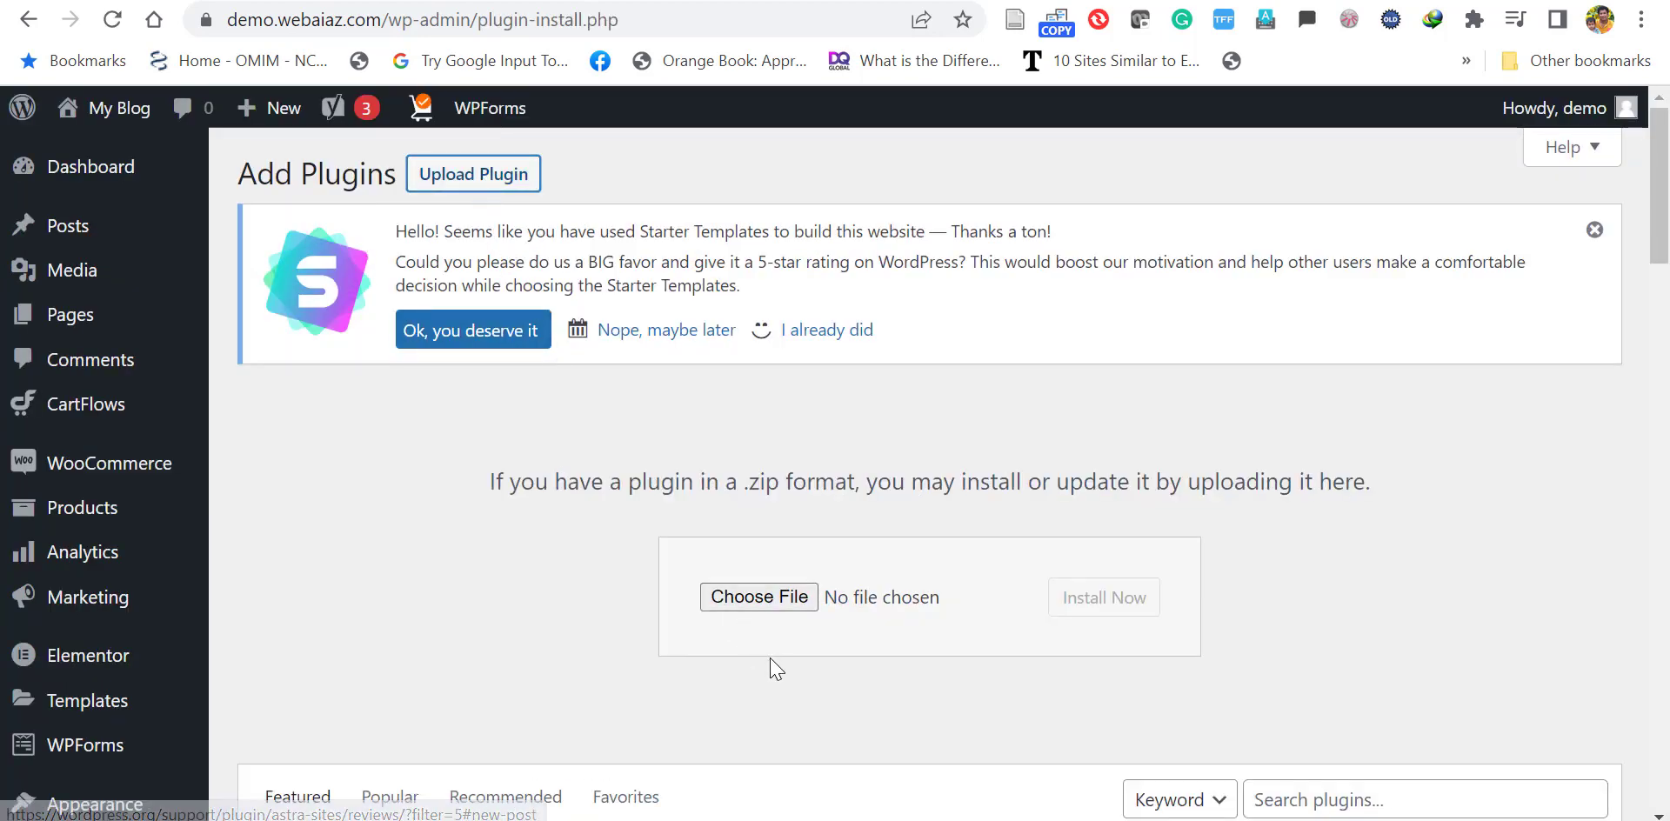
{"action": "left_click", "coordinate": [769, 600]}
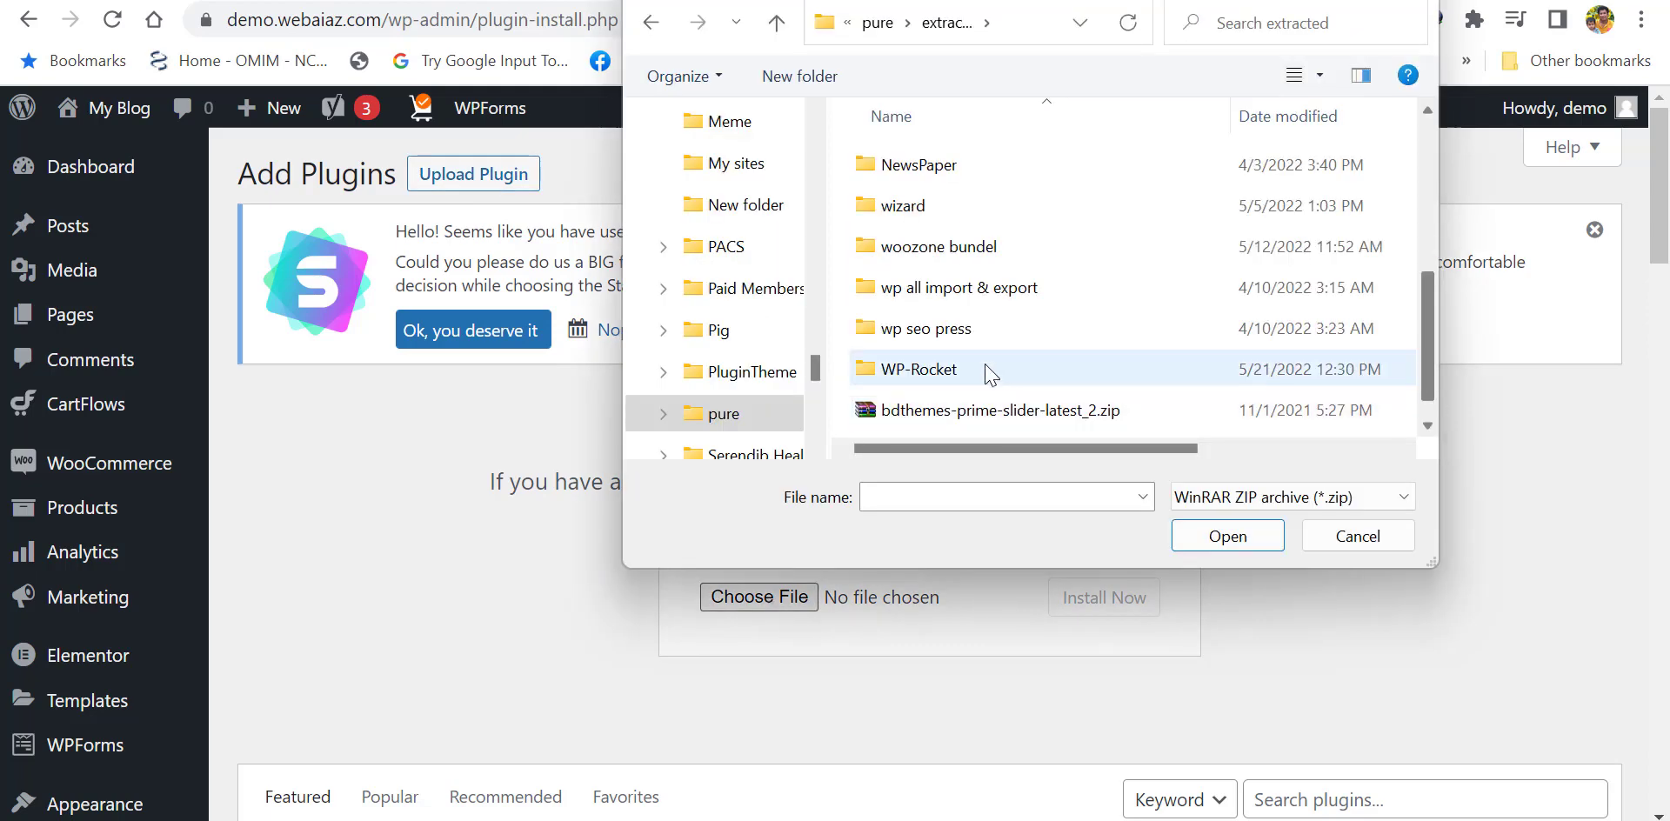
{"action": "double_click", "coordinate": [983, 369]}
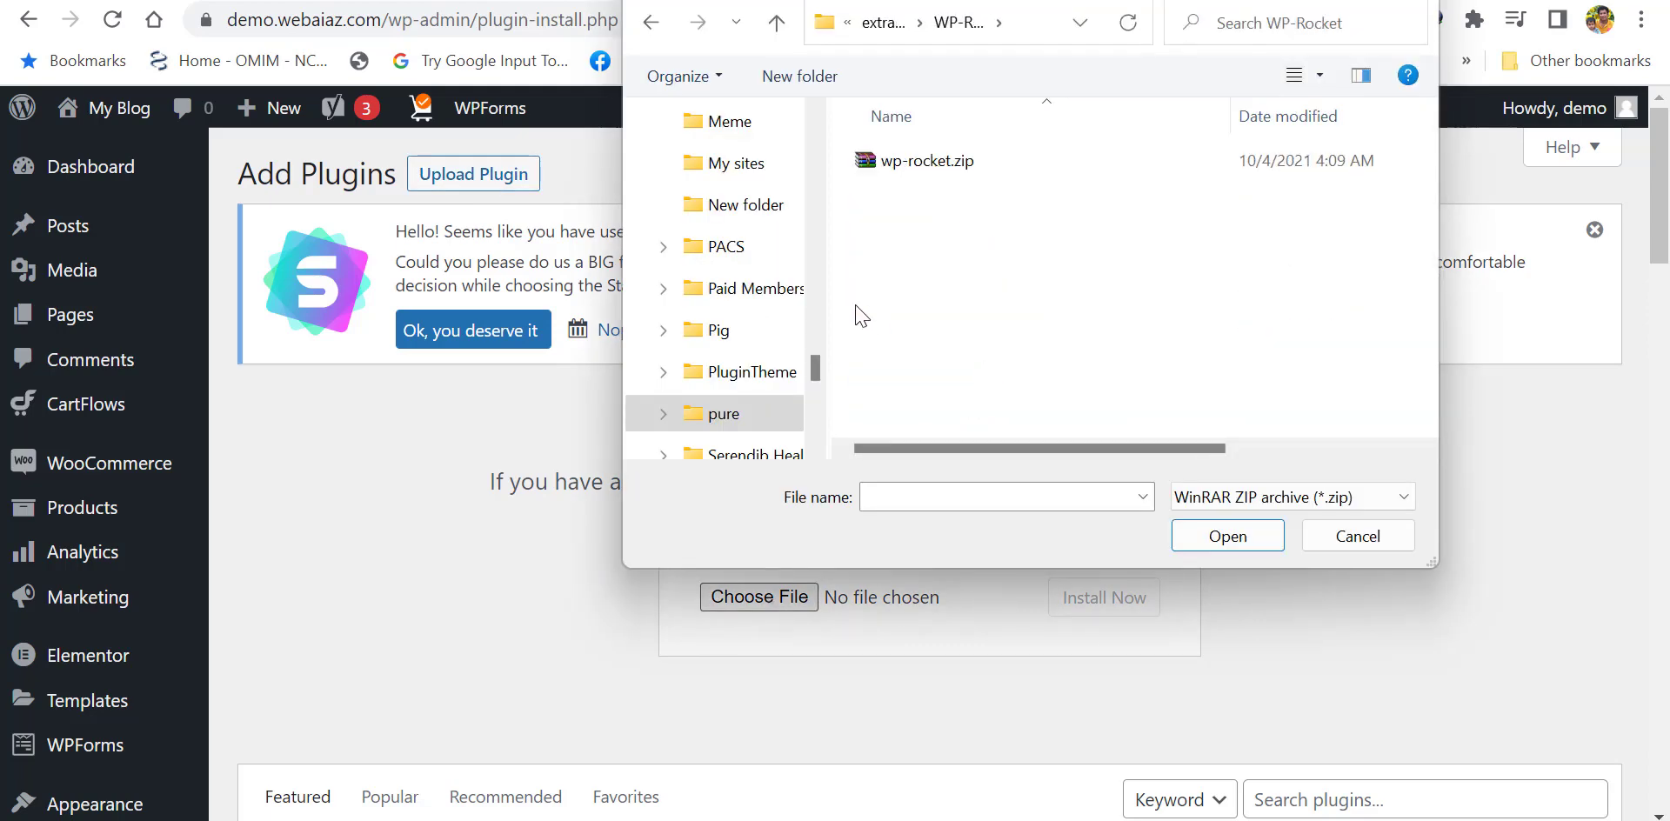
{"action": "left_click", "coordinate": [885, 174]}
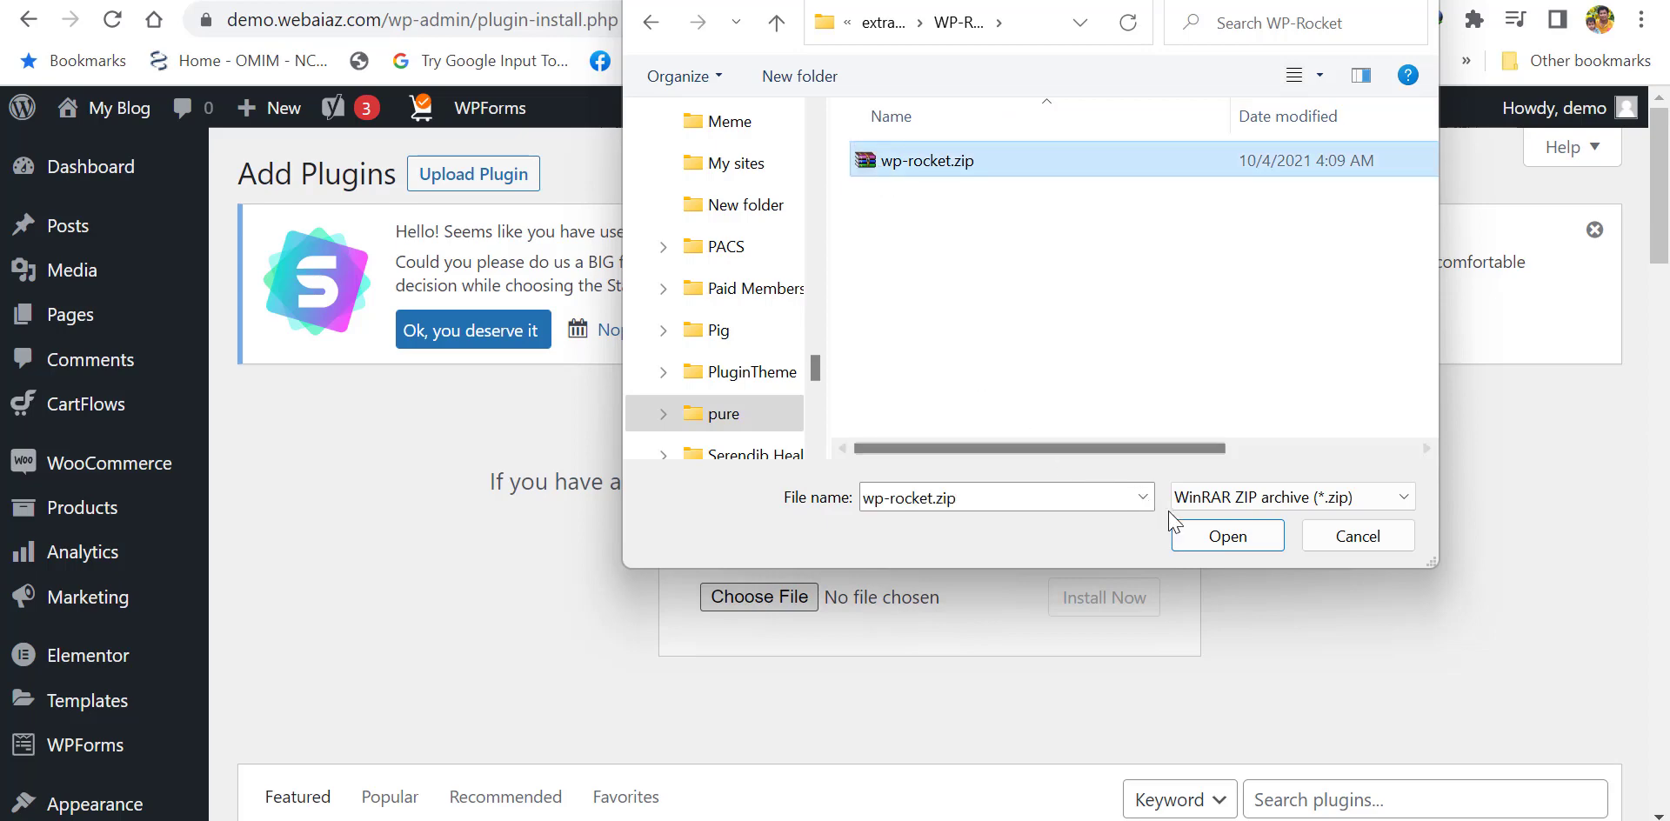
{"action": "left_click", "coordinate": [1200, 538]}
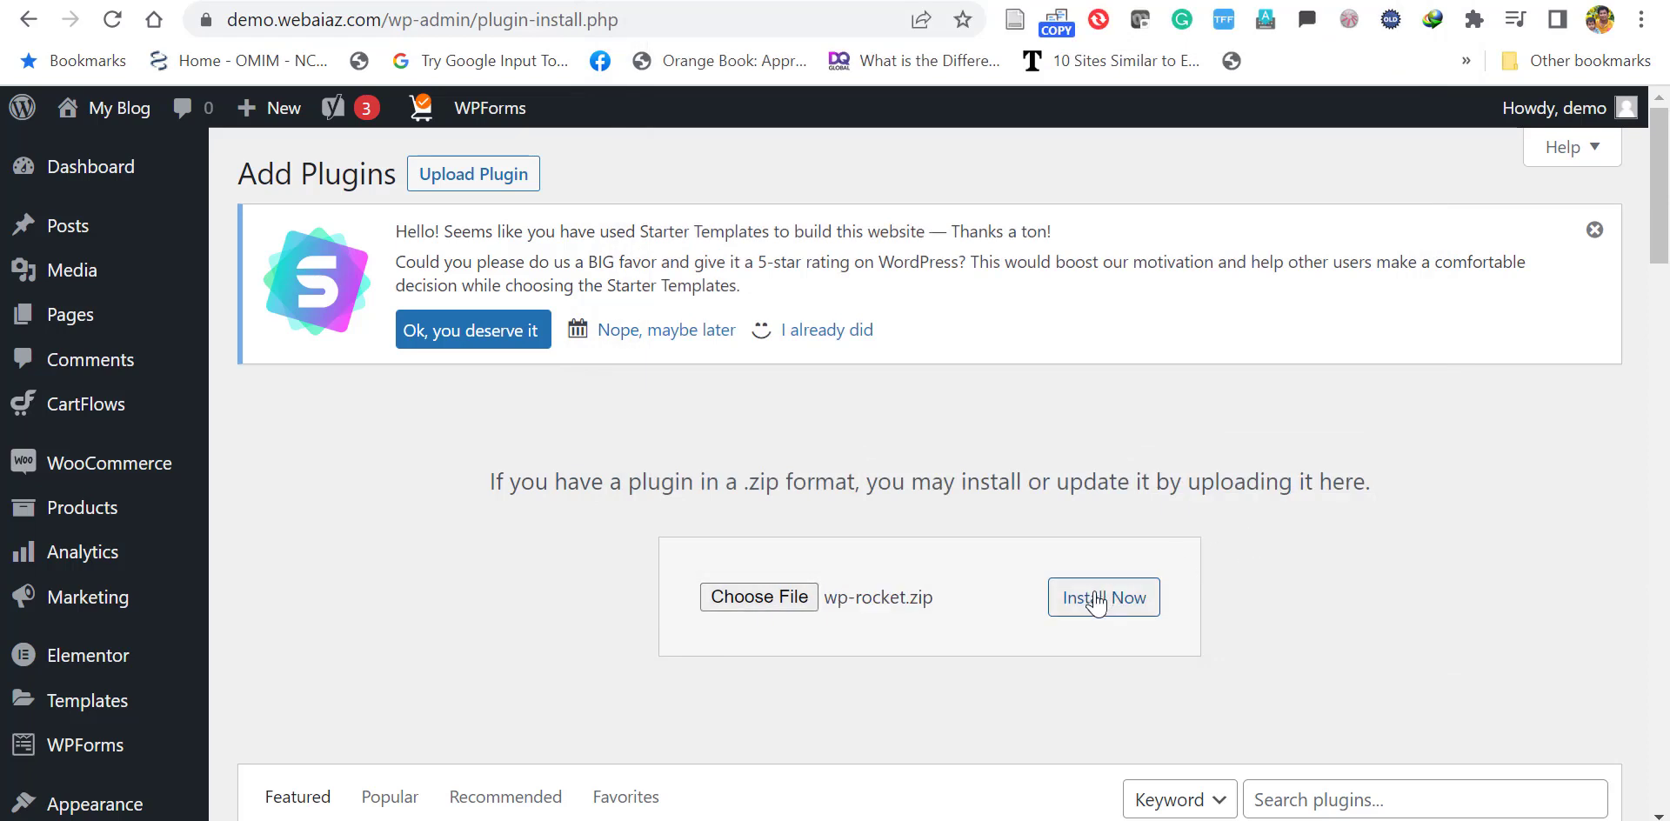
{"action": "left_click", "coordinate": [1096, 600]}
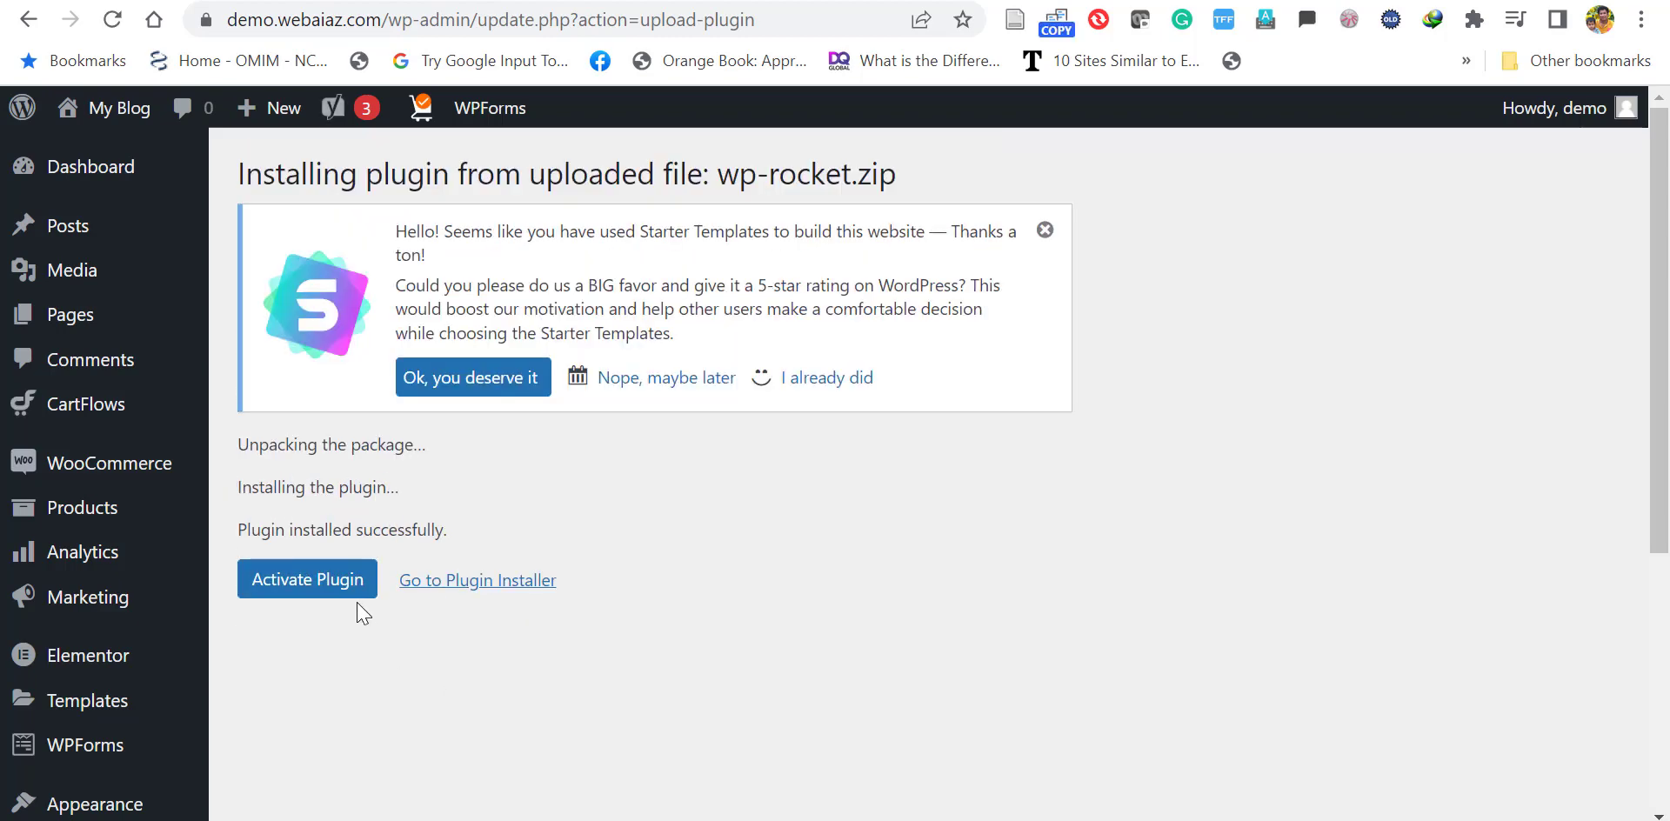
{"action": "left_click", "coordinate": [309, 582]}
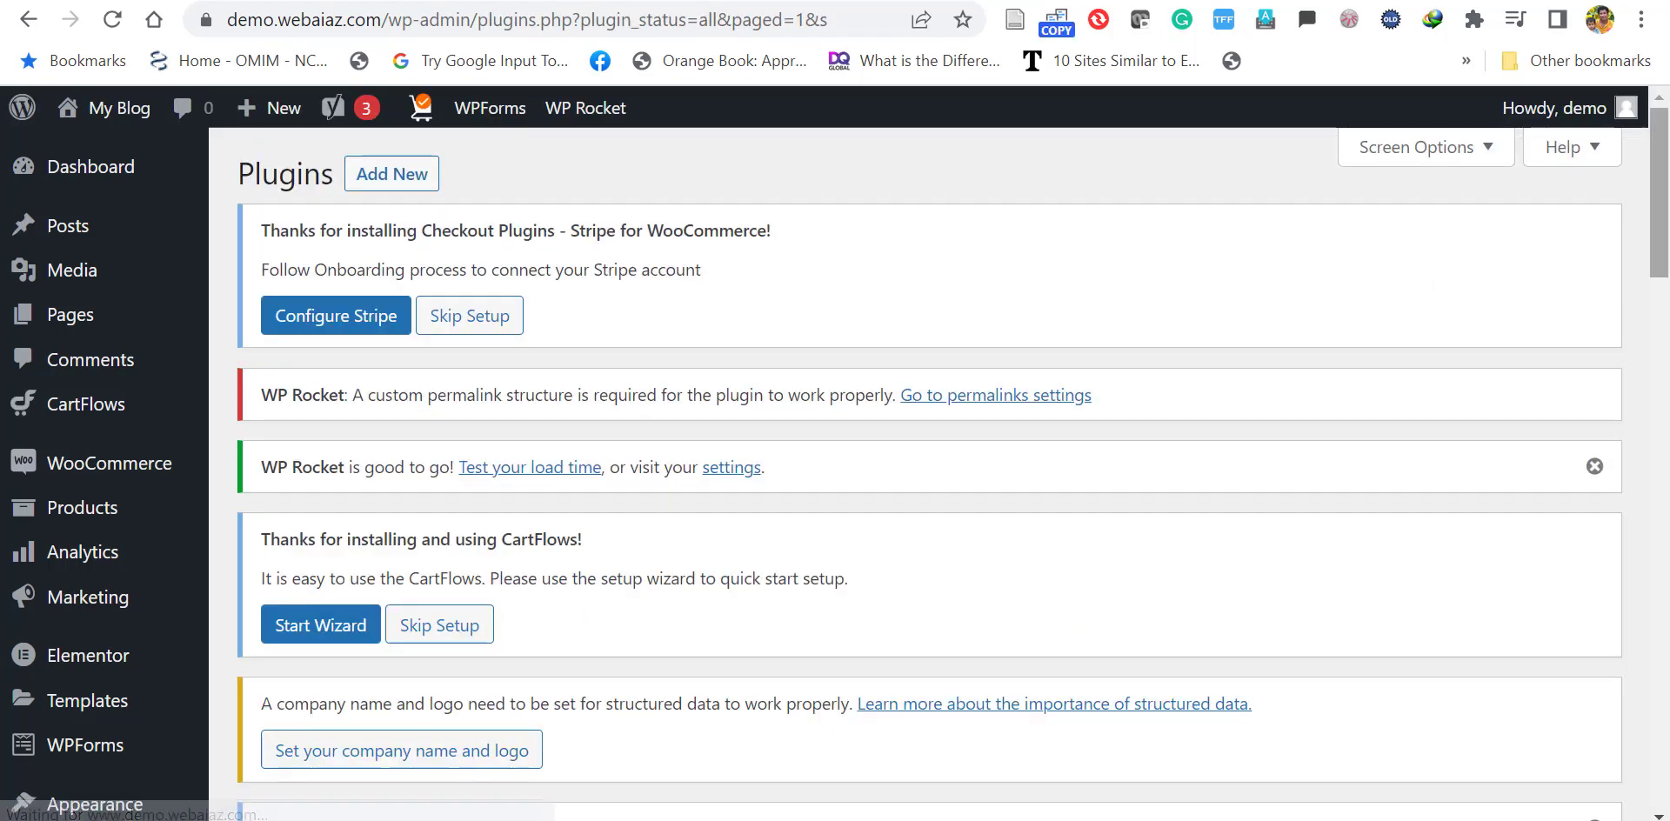
Open the WP Rocket settings from the installed plugins list and look over the plugin's dashboard
{"action": "left_click_drag", "start_coordinate": [1660, 228], "coordinate": [1668, 592]}
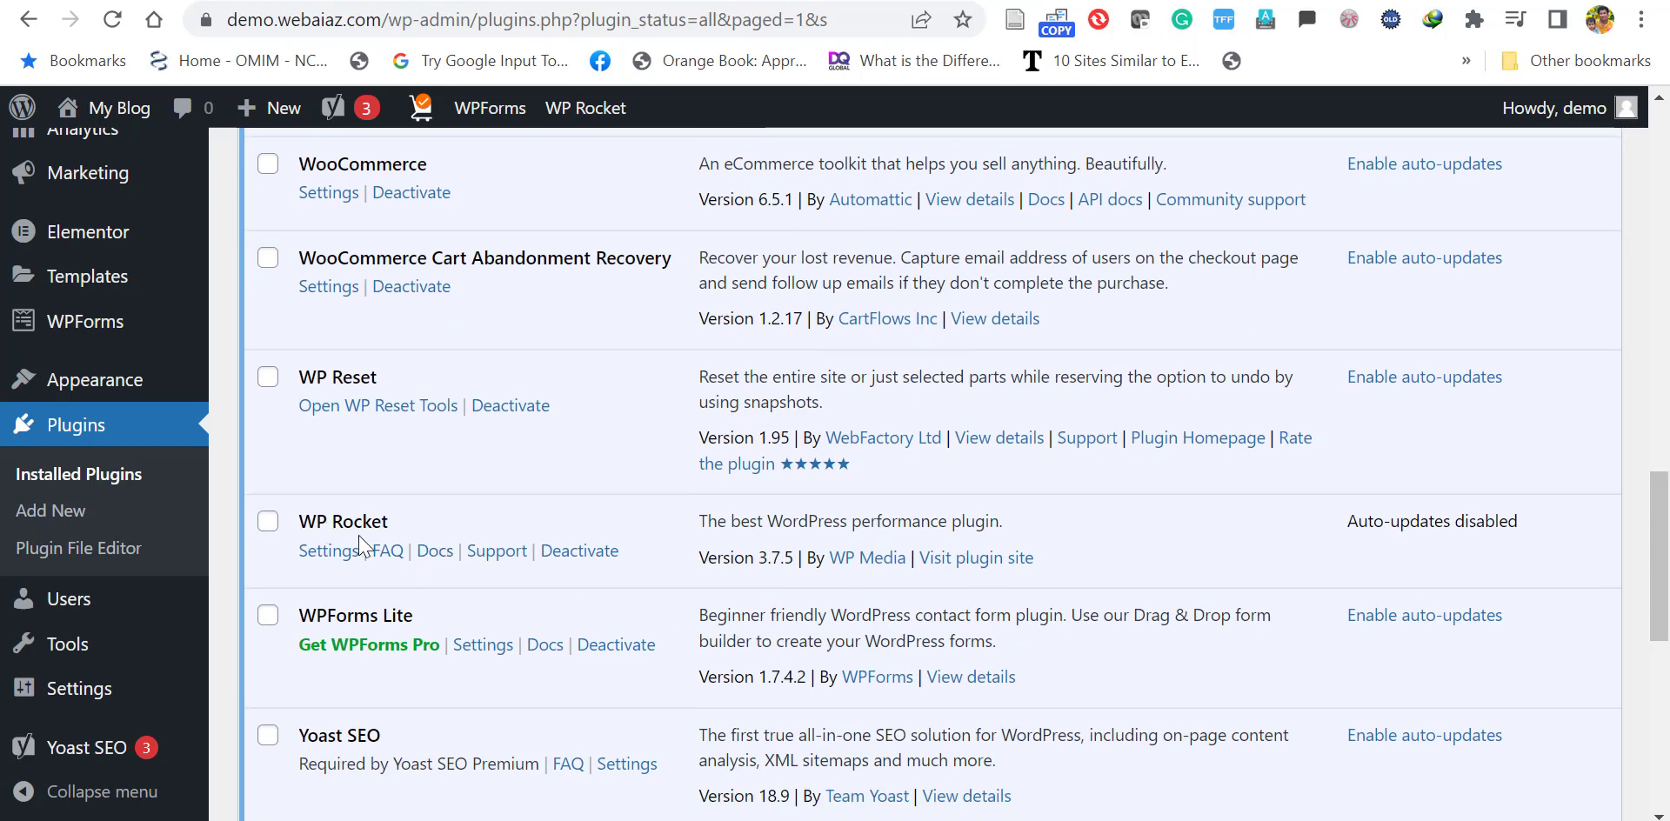
{"action": "left_click", "coordinate": [324, 553]}
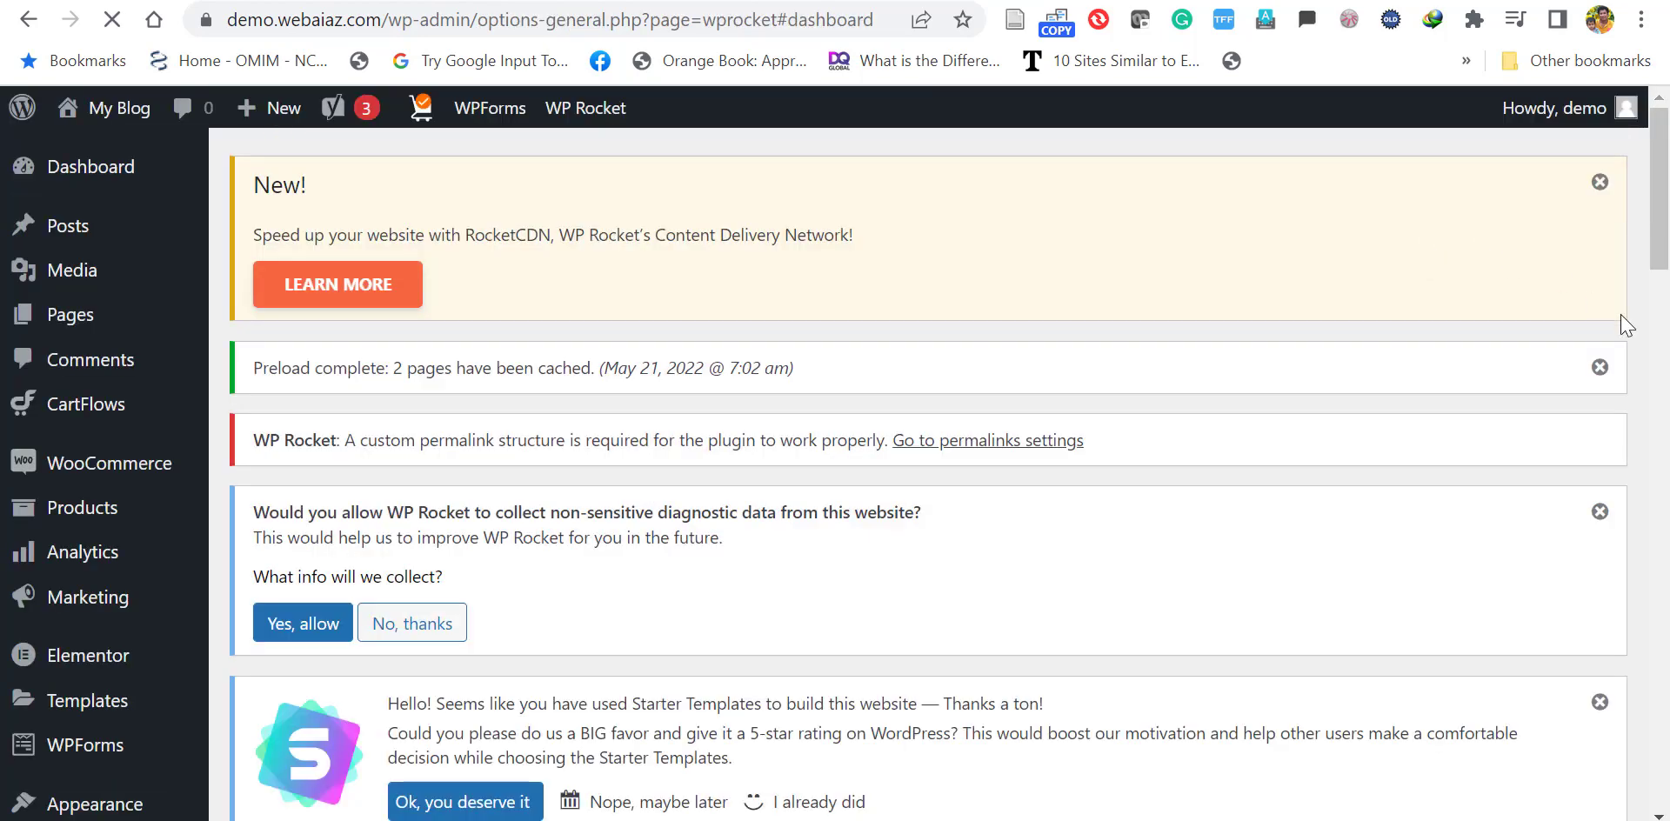
{"action": "left_click_drag", "start_coordinate": [1659, 199], "coordinate": [1659, 299]}
{"action": "left_click_drag", "start_coordinate": [1660, 242], "coordinate": [1666, 313]}
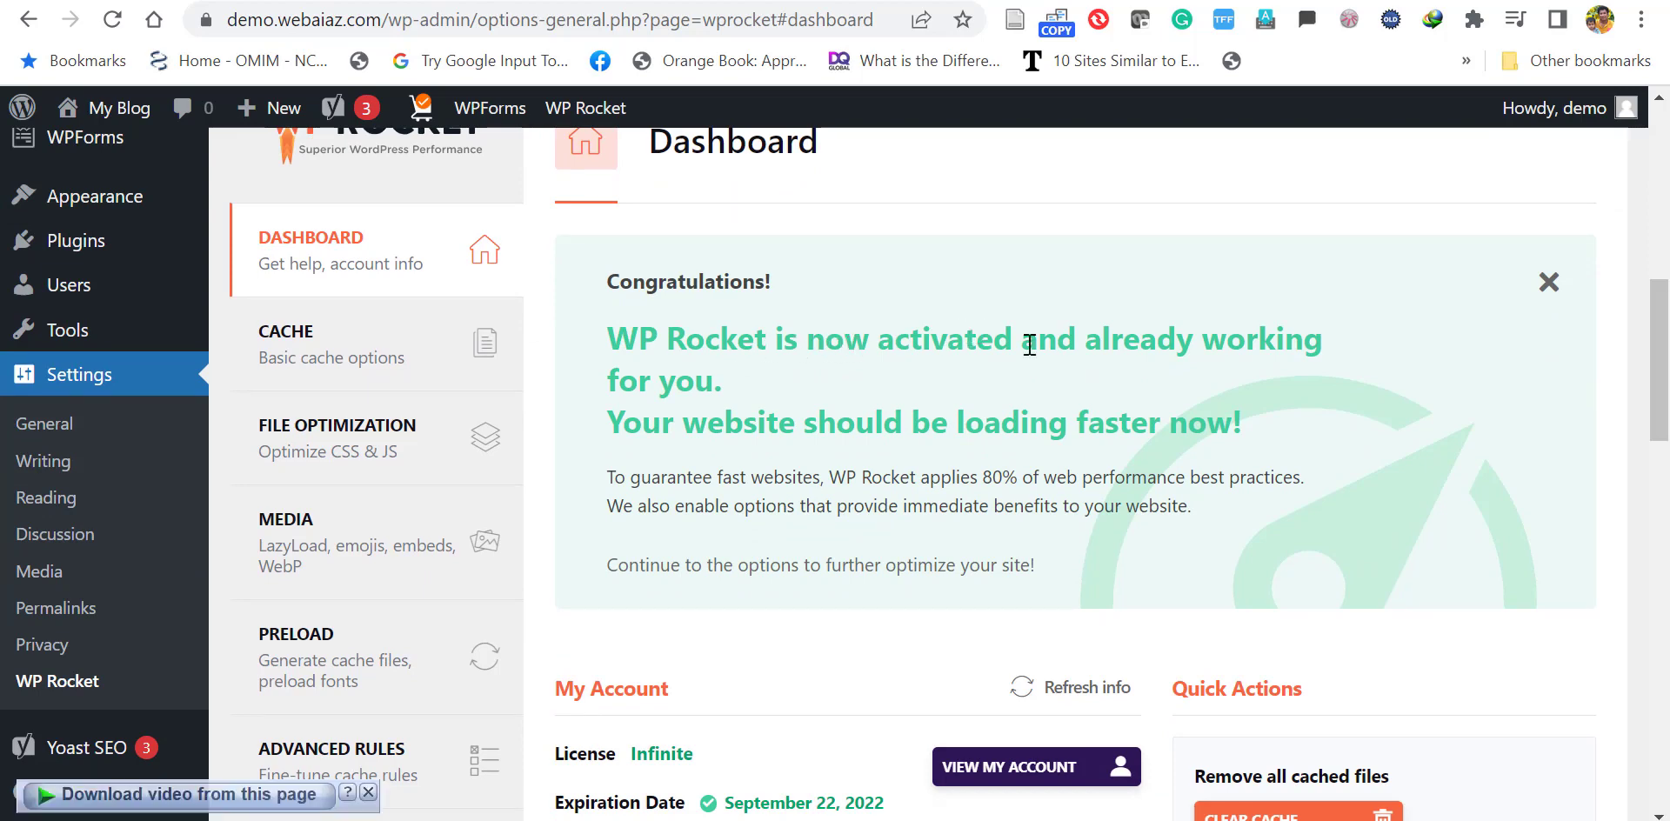
{"action": "mouse_move", "coordinate": [1662, 364]}
{"action": "left_mouse_down"}
{"action": "mouse_move", "coordinate": [1667, 424]}
{"action": "mouse_move", "coordinate": [1664, 272]}
{"action": "mouse_move", "coordinate": [1653, 348]}
{"action": "left_mouse_up"}
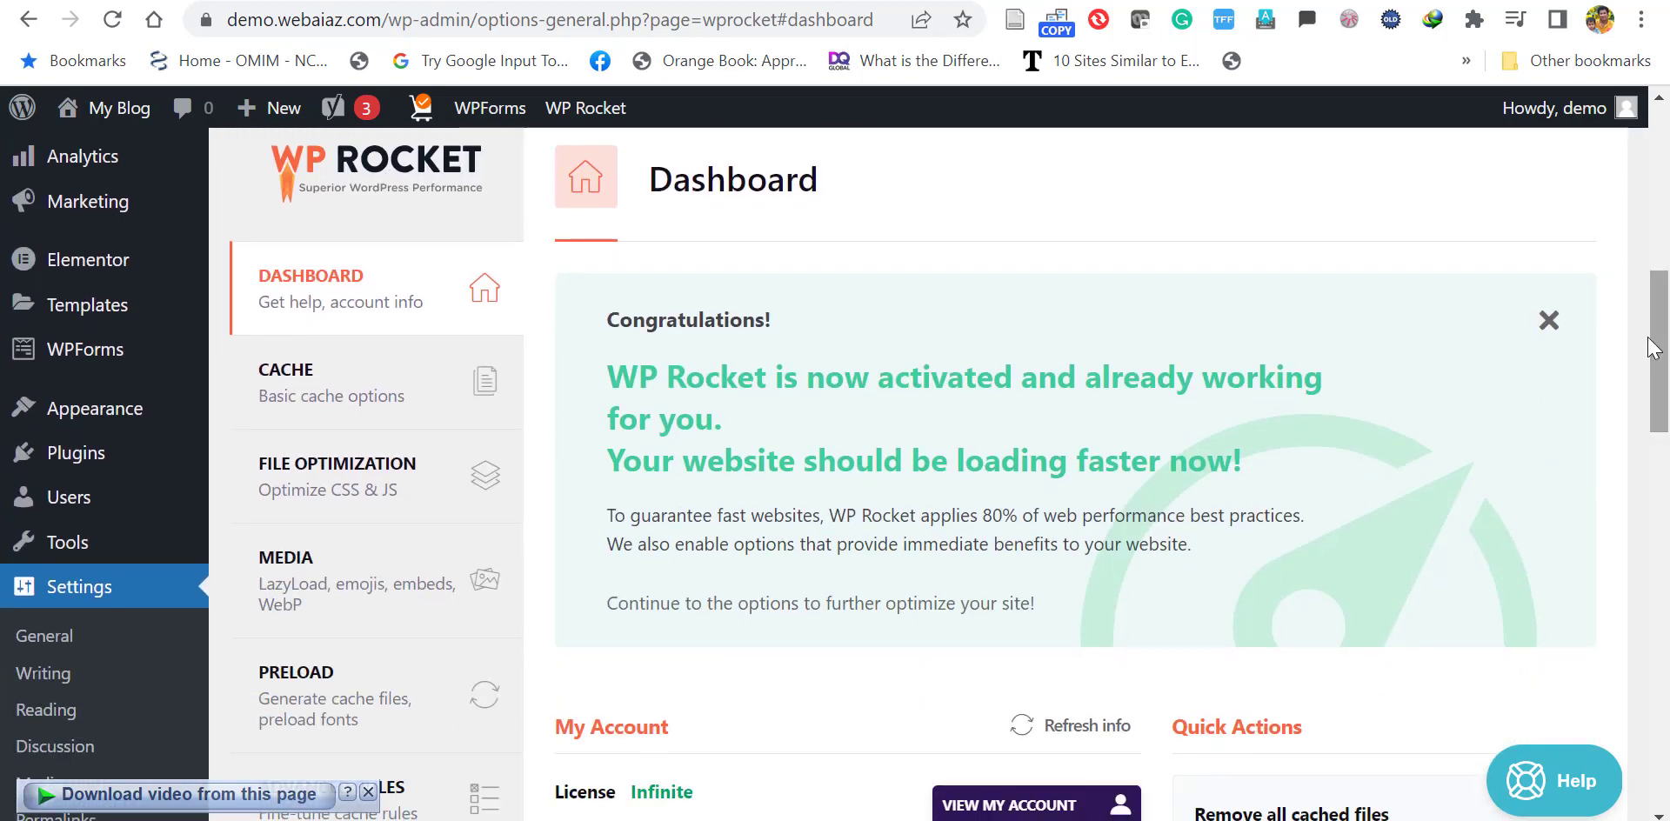
Read WP Rocket's explanation of page and browser caching and review the plugin's Cache settings
{"action": "left_click", "coordinate": [325, 390]}
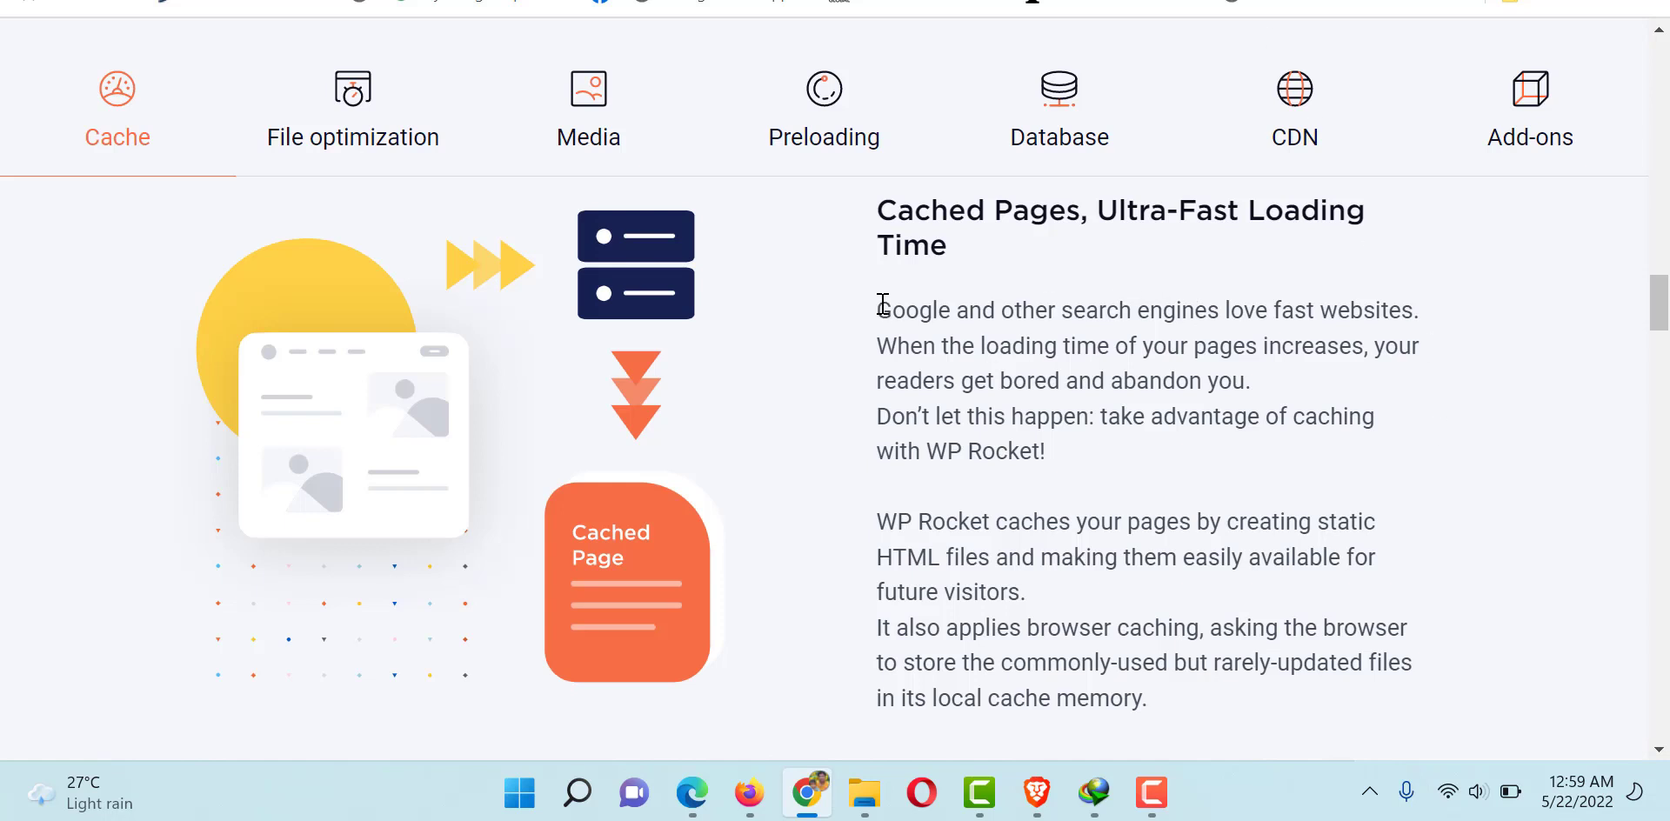
{"action": "left_click_drag", "start_coordinate": [877, 311], "coordinate": [1057, 479]}
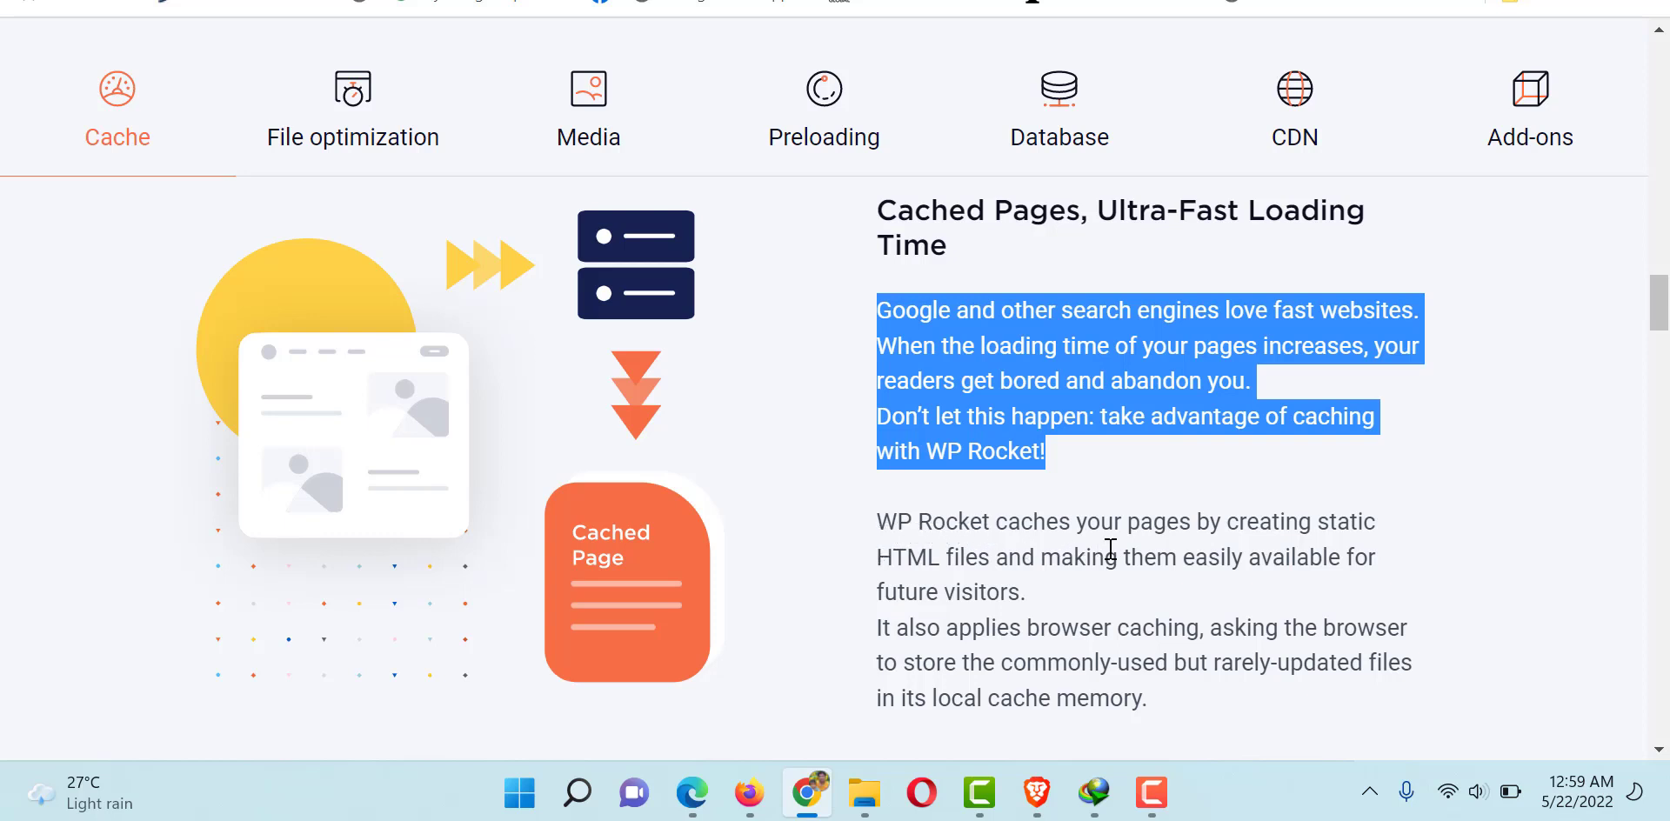
{"action": "left_click_drag", "start_coordinate": [883, 522], "coordinate": [1027, 600]}
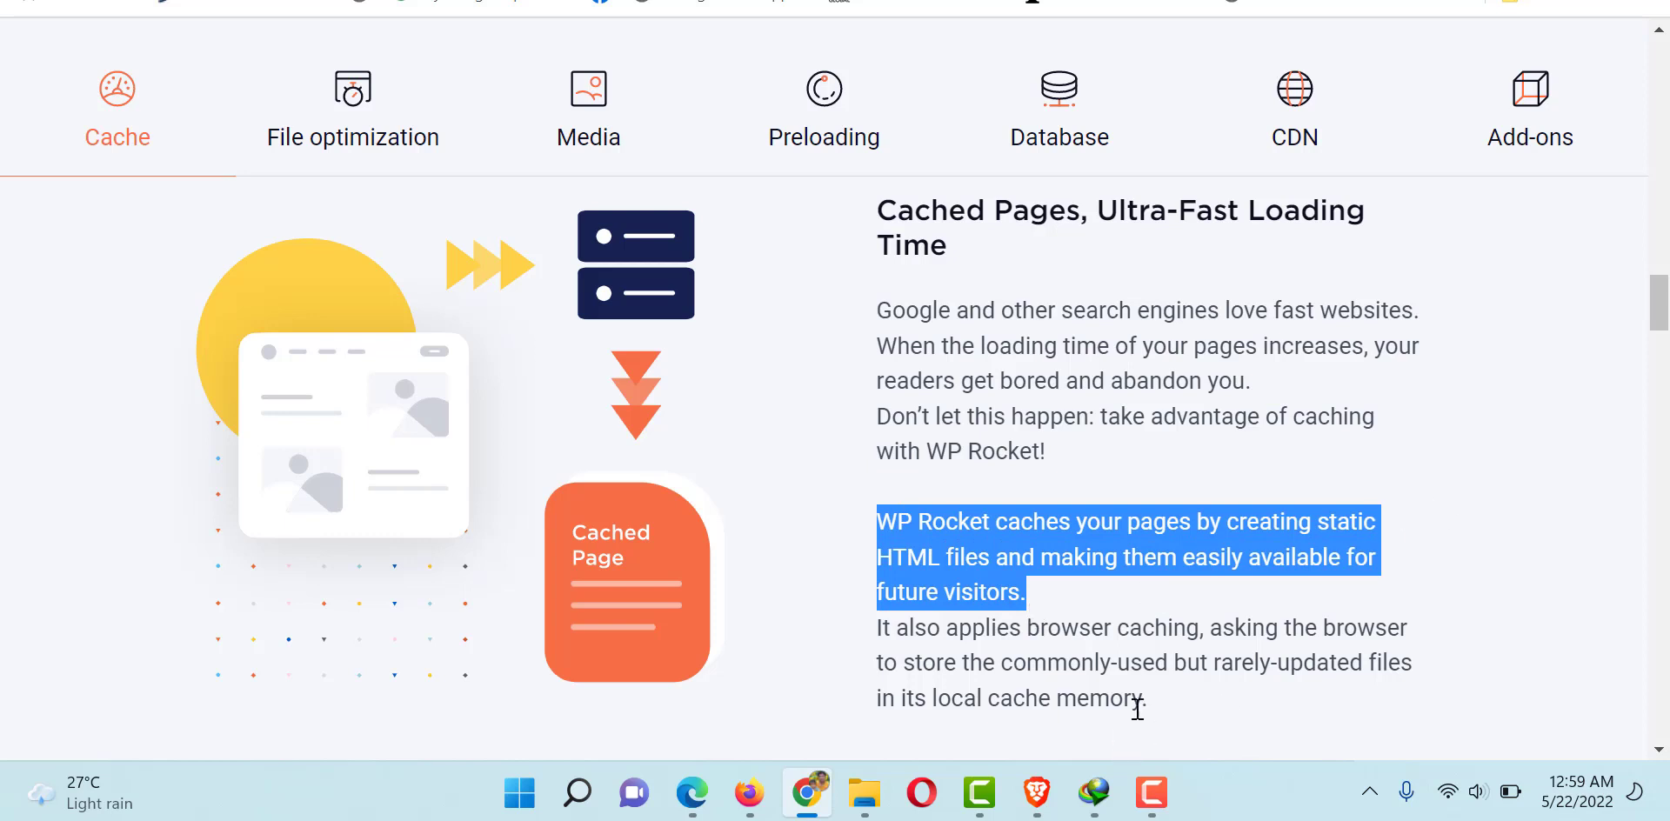
{"action": "left_click", "coordinate": [869, 624]}
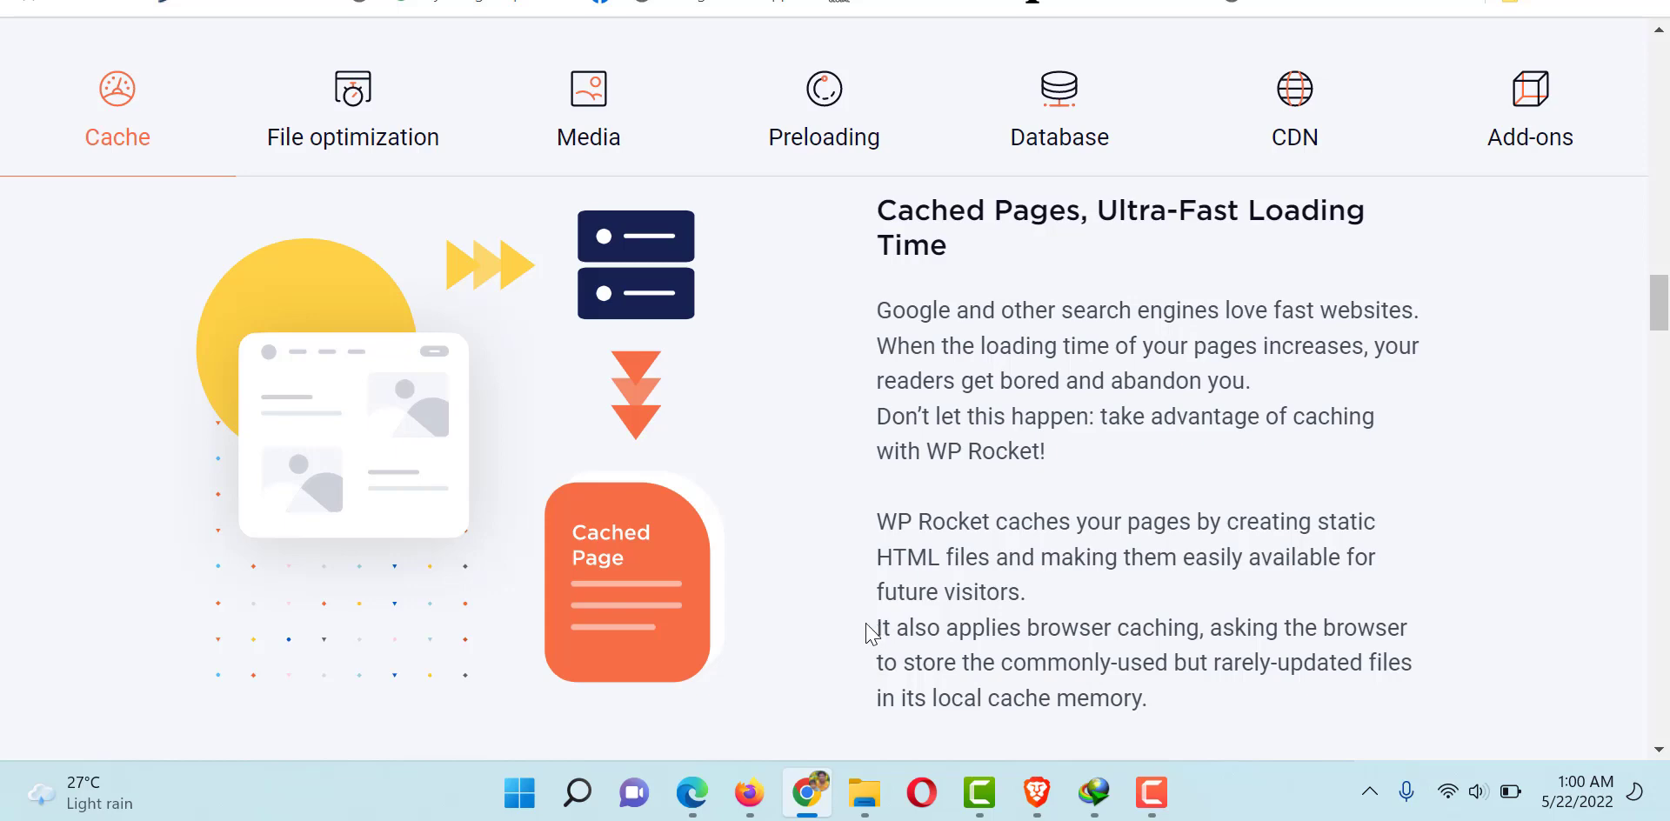
{"action": "left_click_drag", "start_coordinate": [870, 631], "coordinate": [1156, 696]}
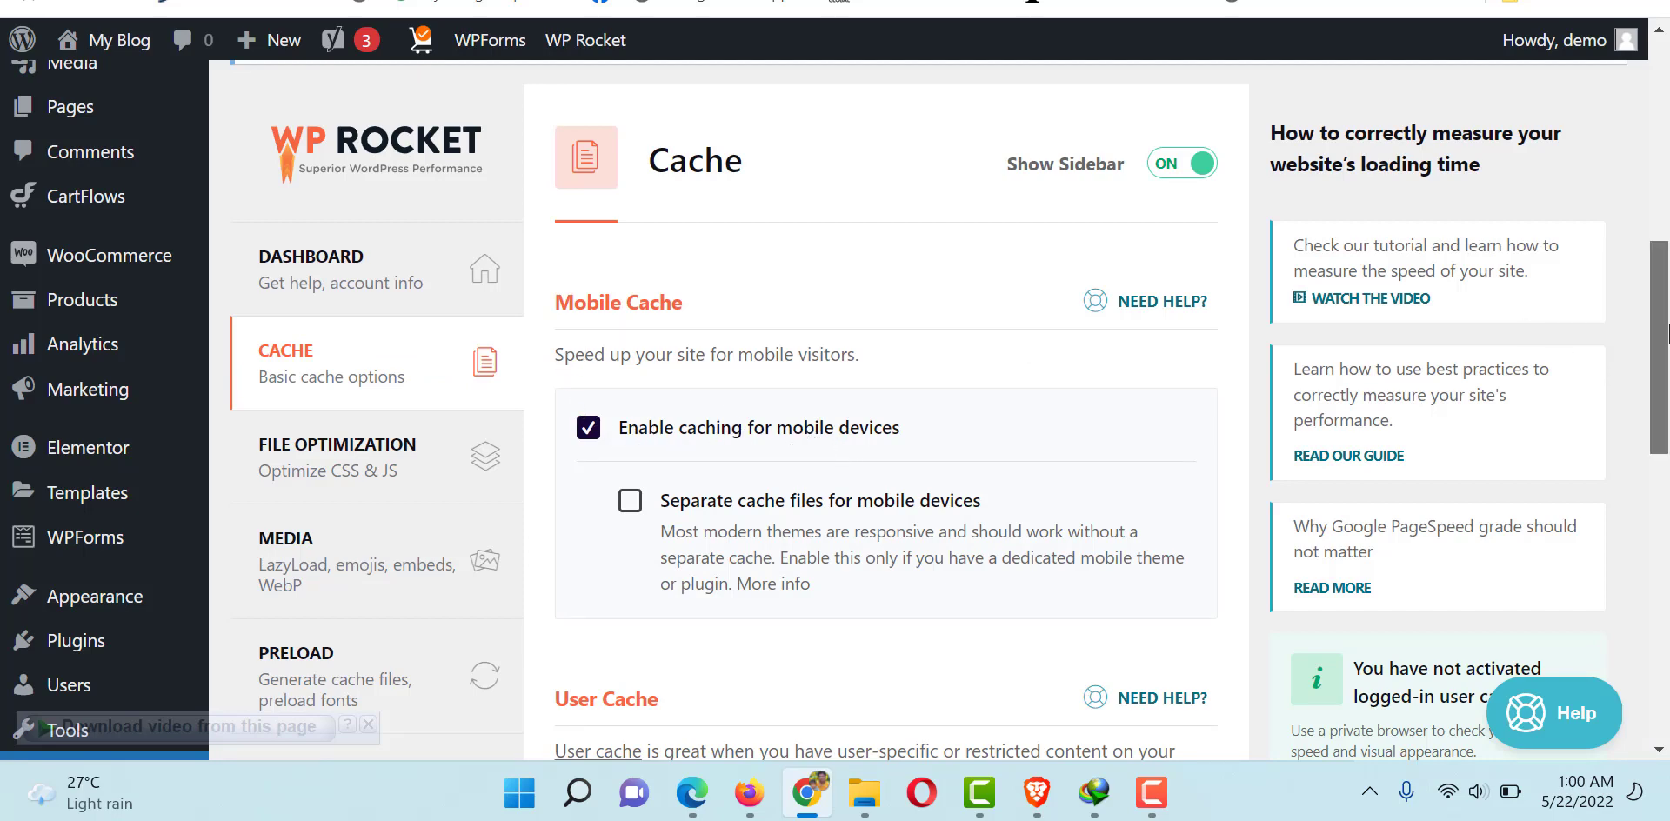
{"action": "left_click_drag", "start_coordinate": [1665, 332], "coordinate": [1665, 569]}
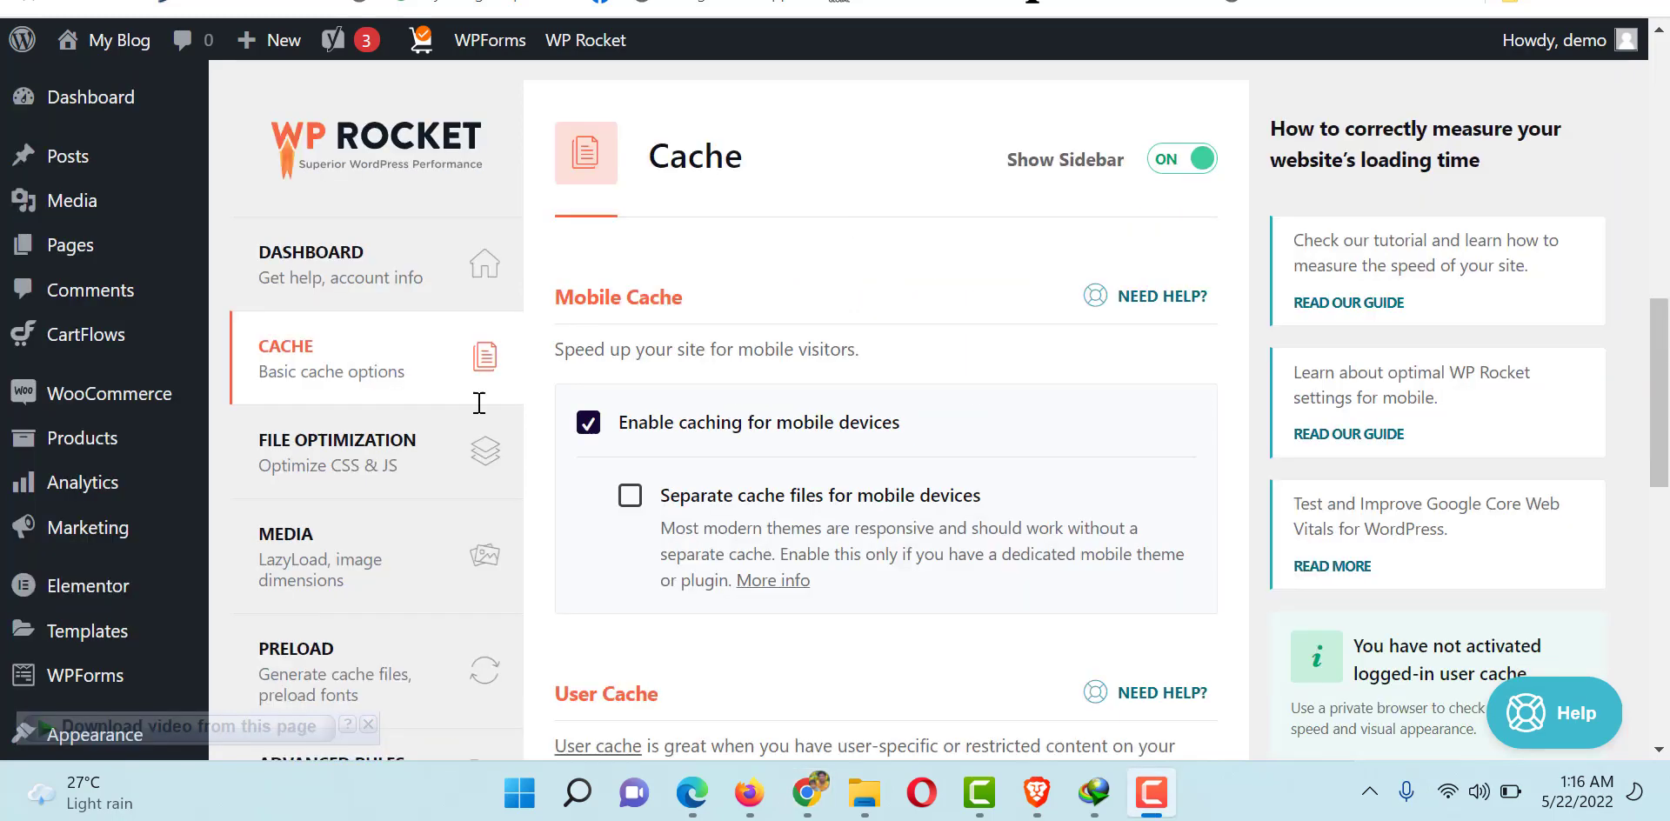
Activate the Minify CSS files option in WP Rocket's File Optimization settings
{"action": "left_click", "coordinate": [287, 468]}
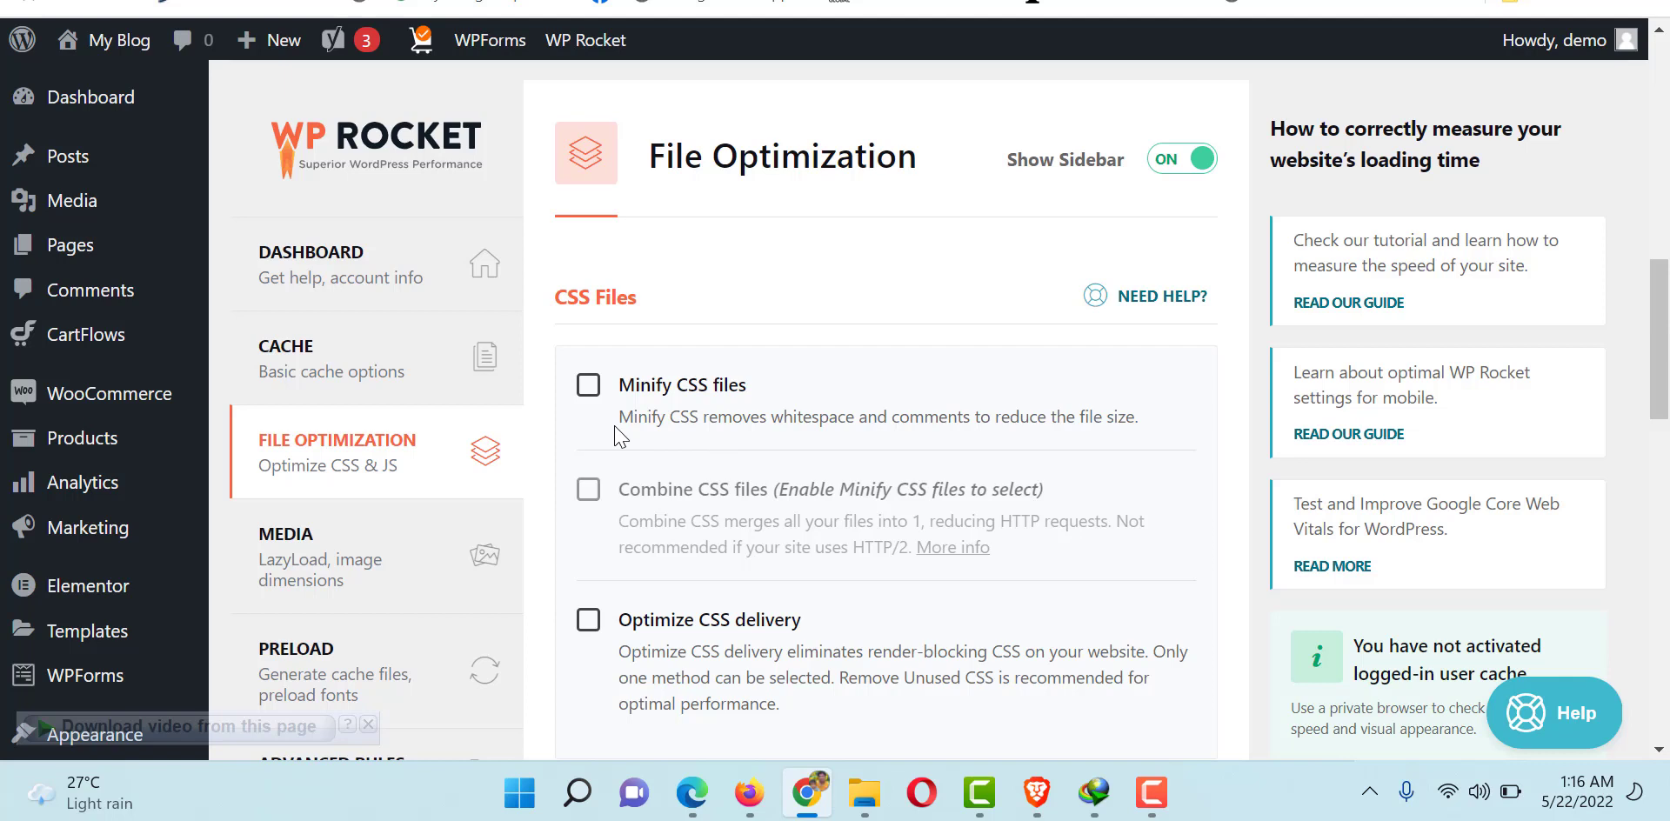
{"action": "left_click", "coordinate": [588, 393]}
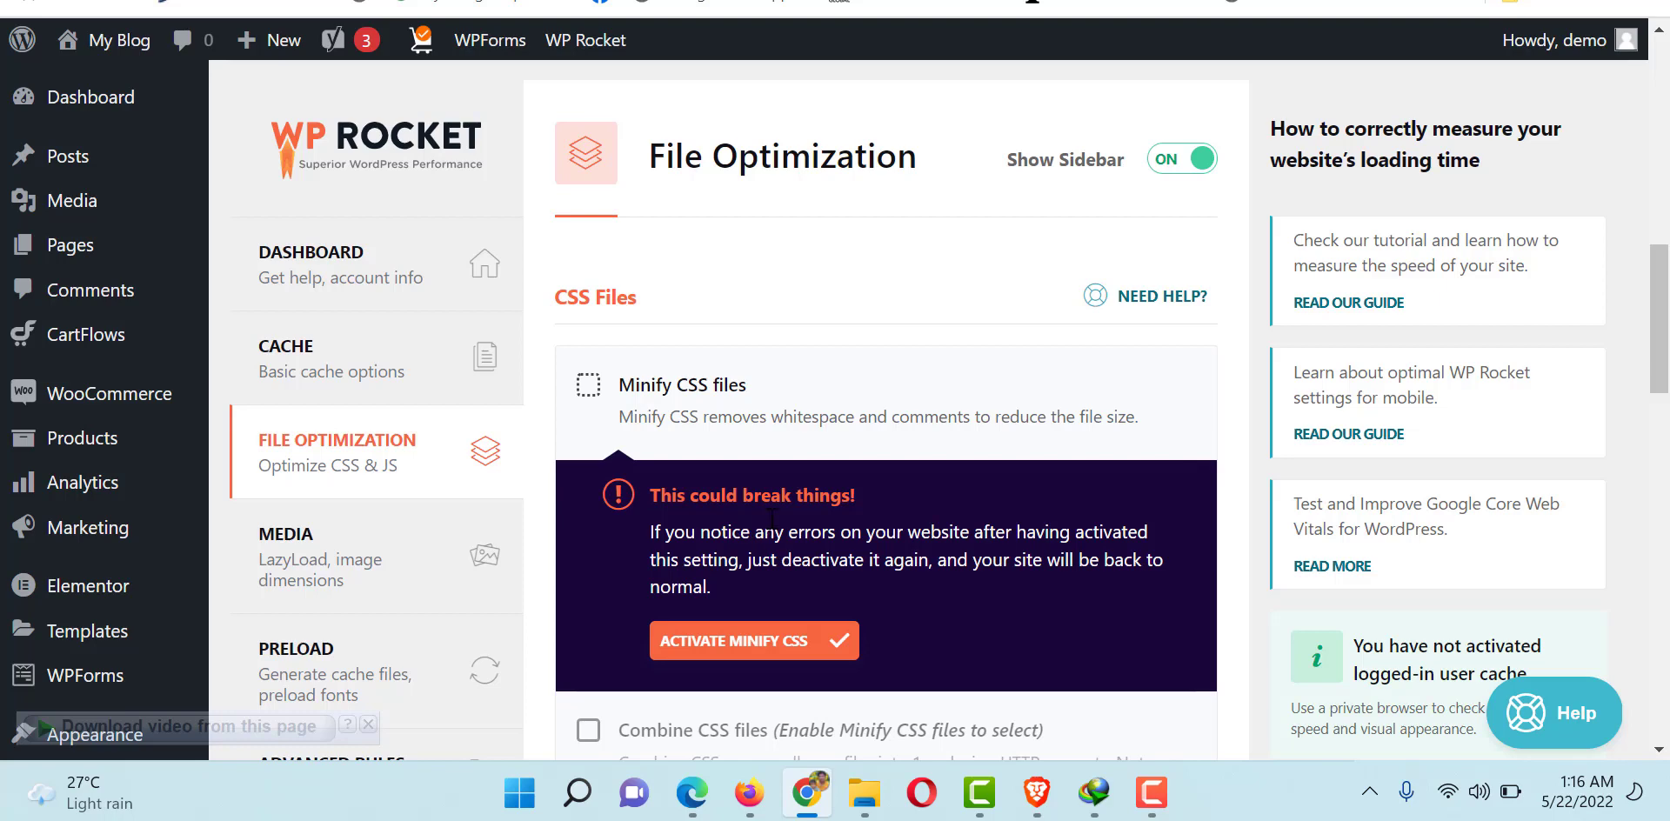
{"action": "left_click", "coordinate": [762, 647]}
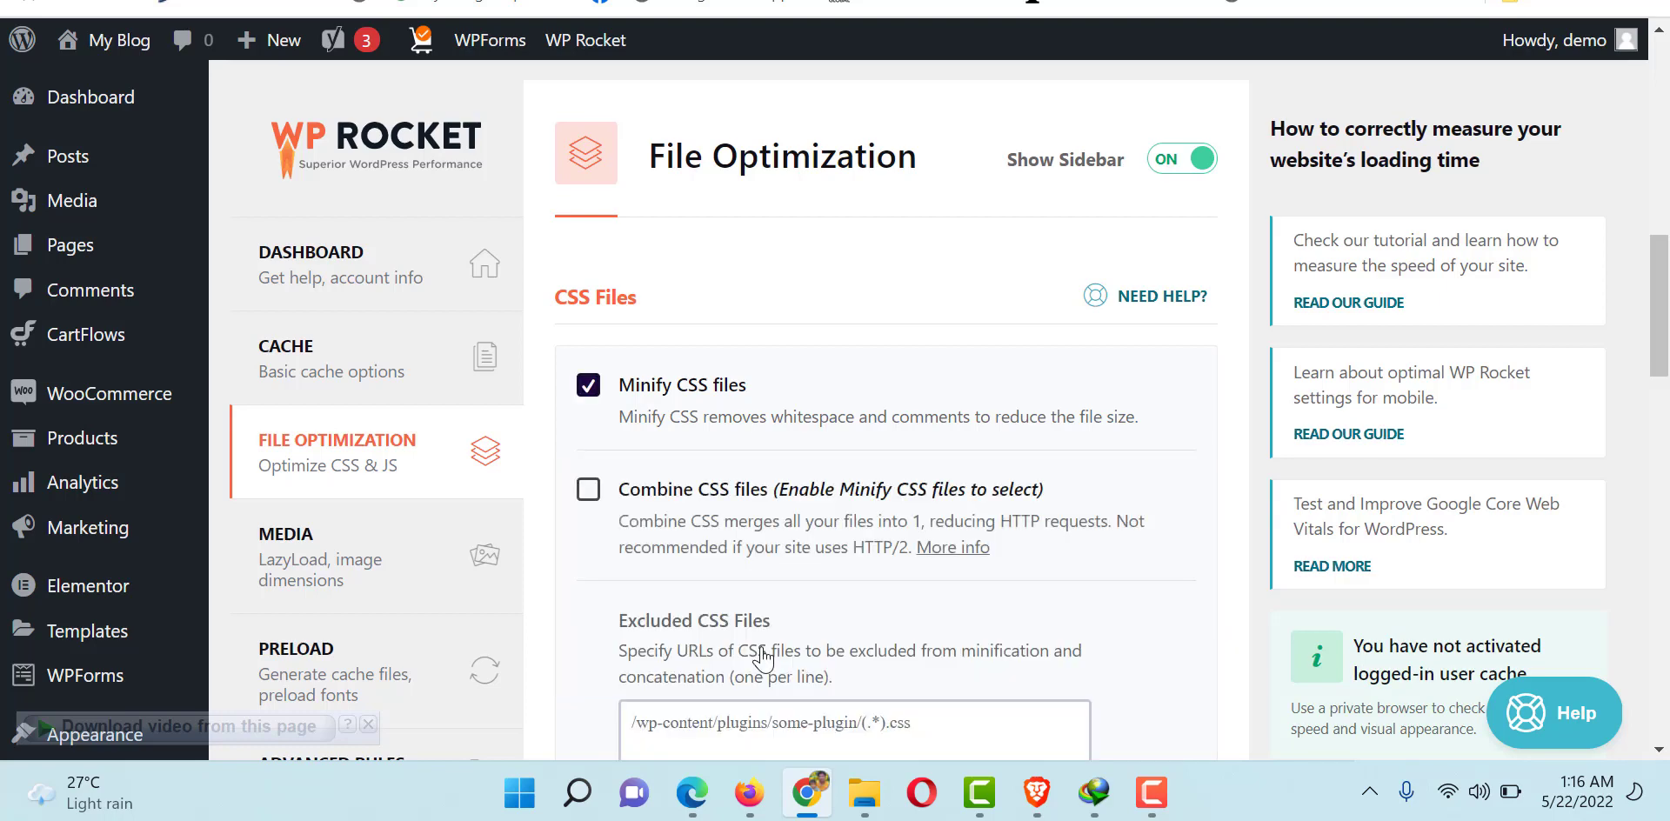
{"action": "scroll", "coordinate": [1047, 487], "scroll_direction": "down", "scroll_amount": 15}
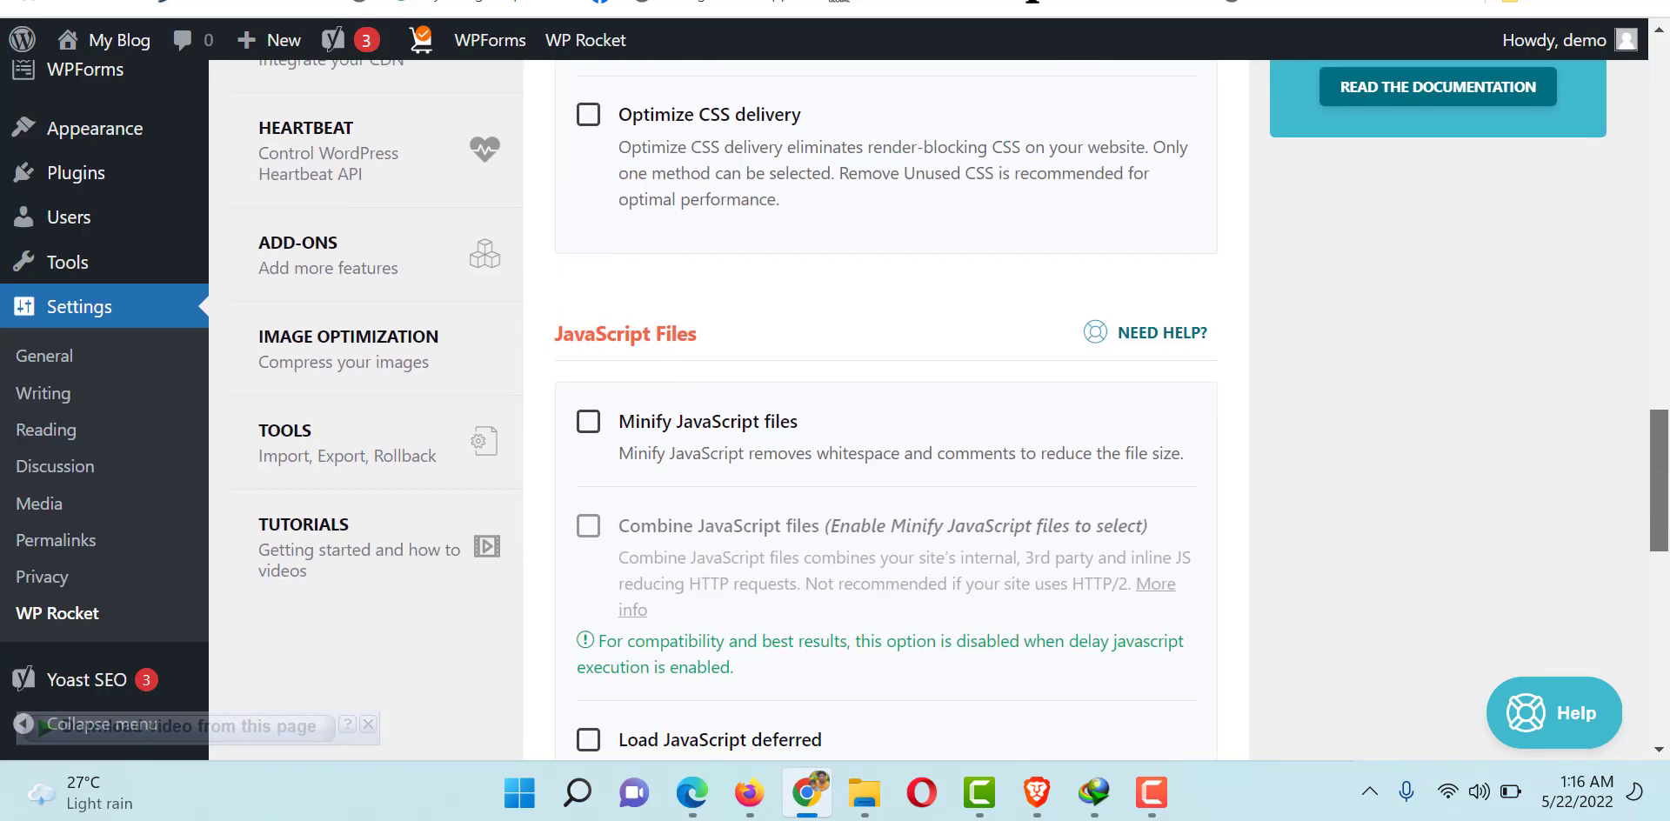
{"action": "scroll", "coordinate": [1368, 698], "scroll_direction": "down", "scroll_amount": 4}
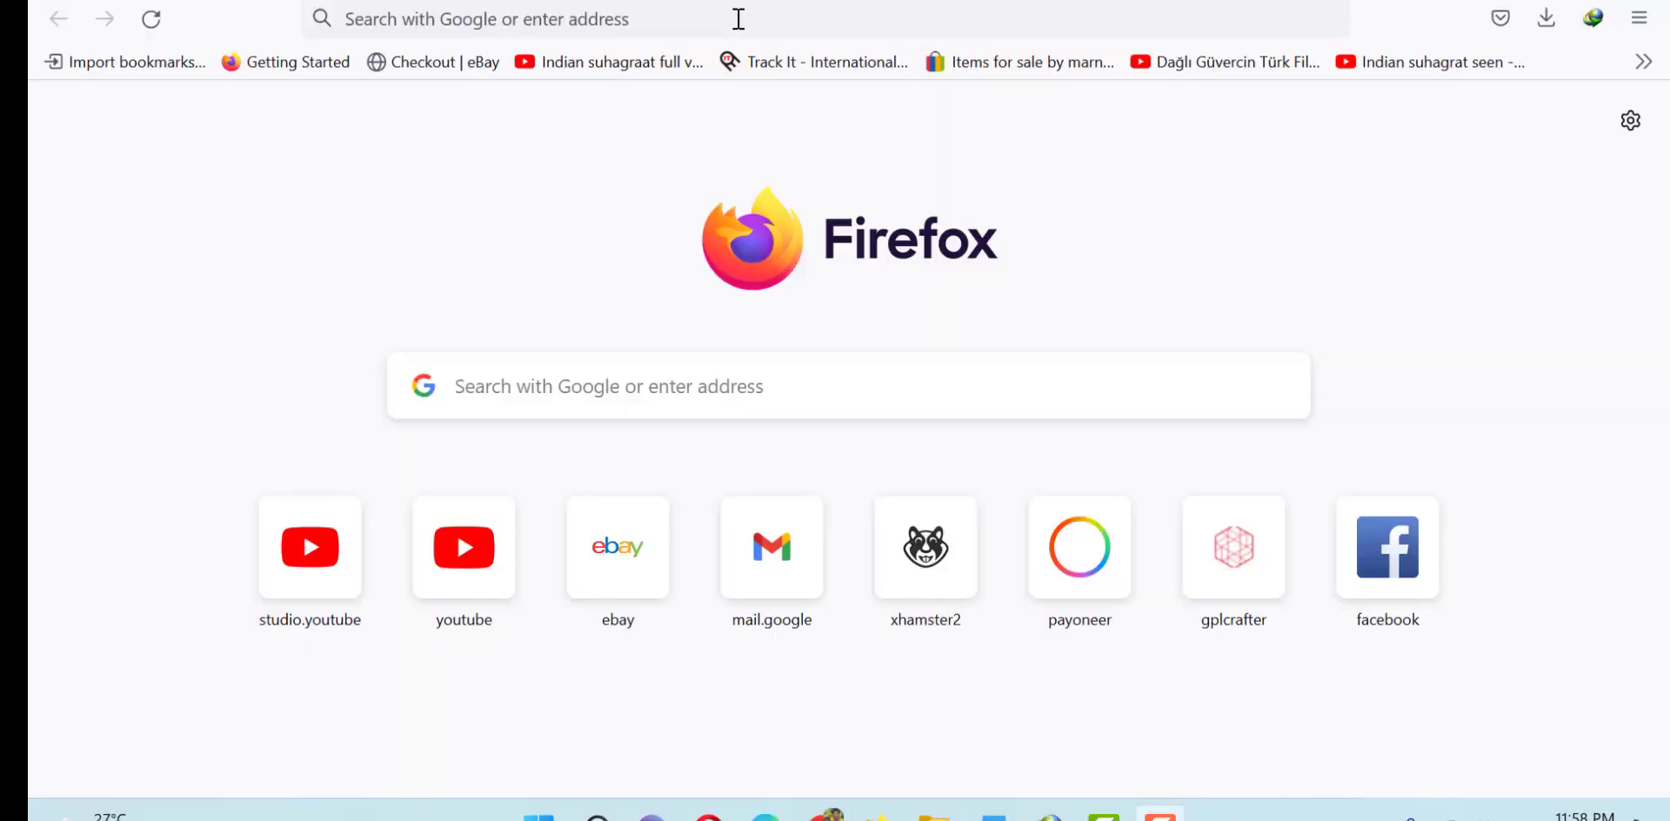
{"action": "left_click", "coordinate": [738, 18]}
{"action": "type", "text": "https://www.demo.webaiaz.com/"}
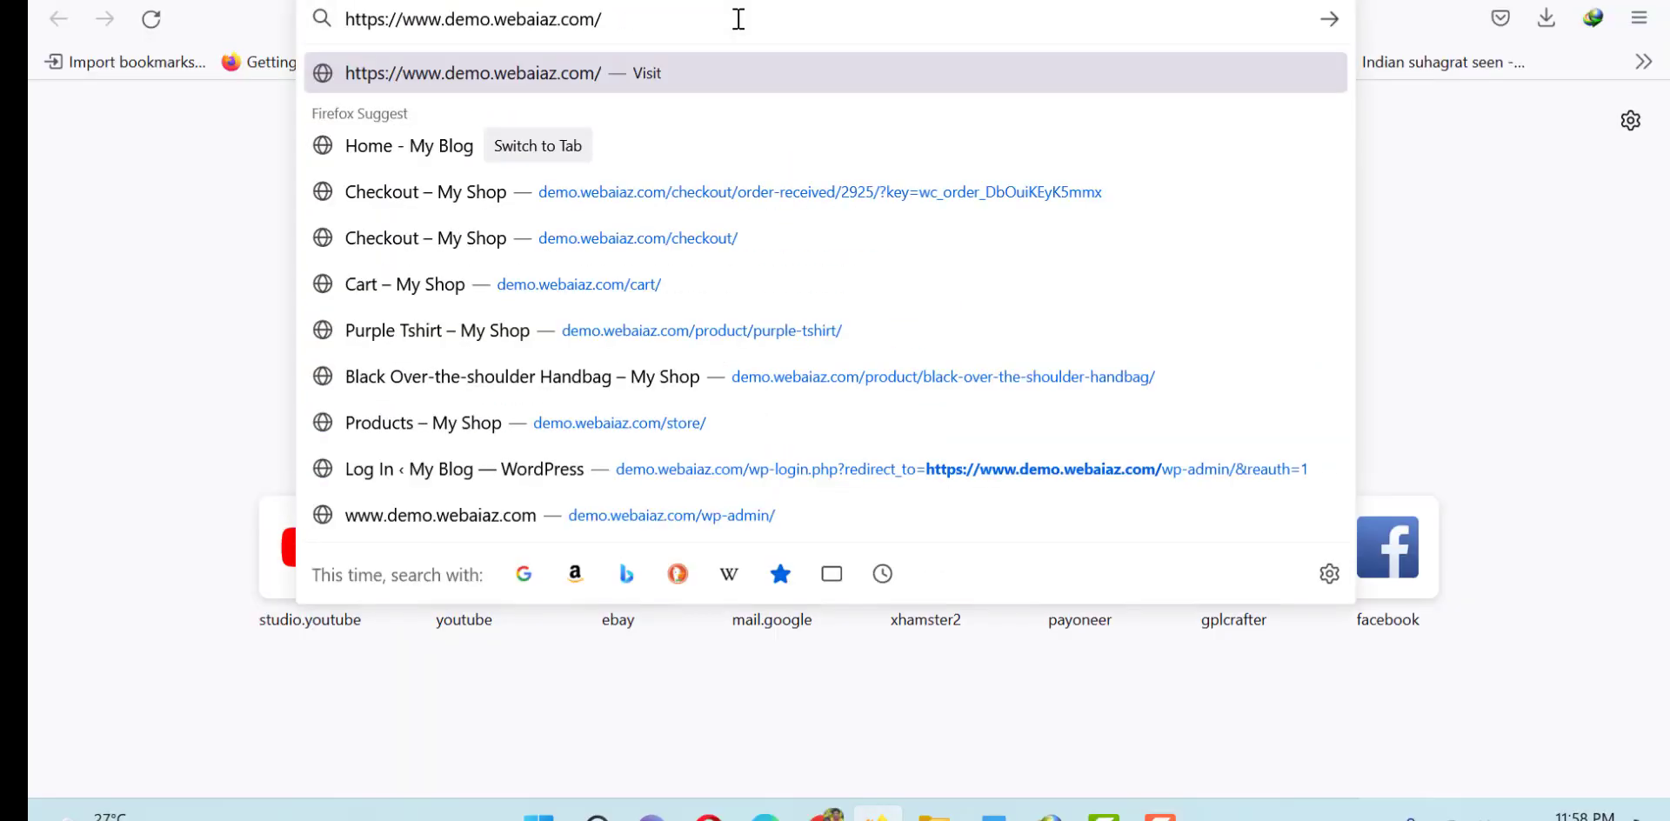
{"action": "key", "text": "Return"}
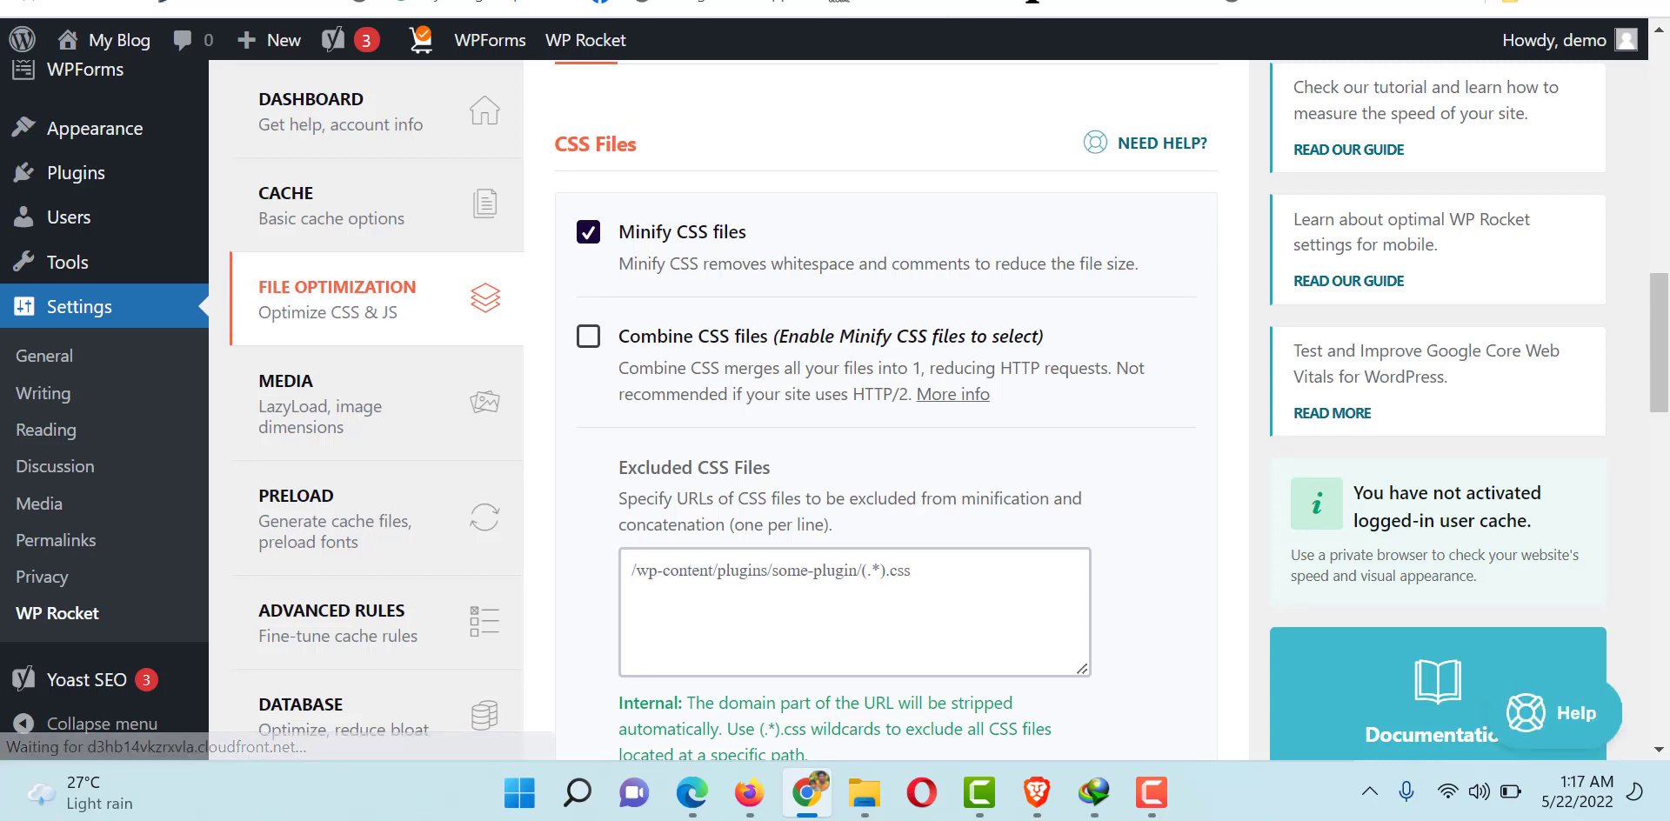
{"action": "left_click", "coordinate": [1105, 1]}
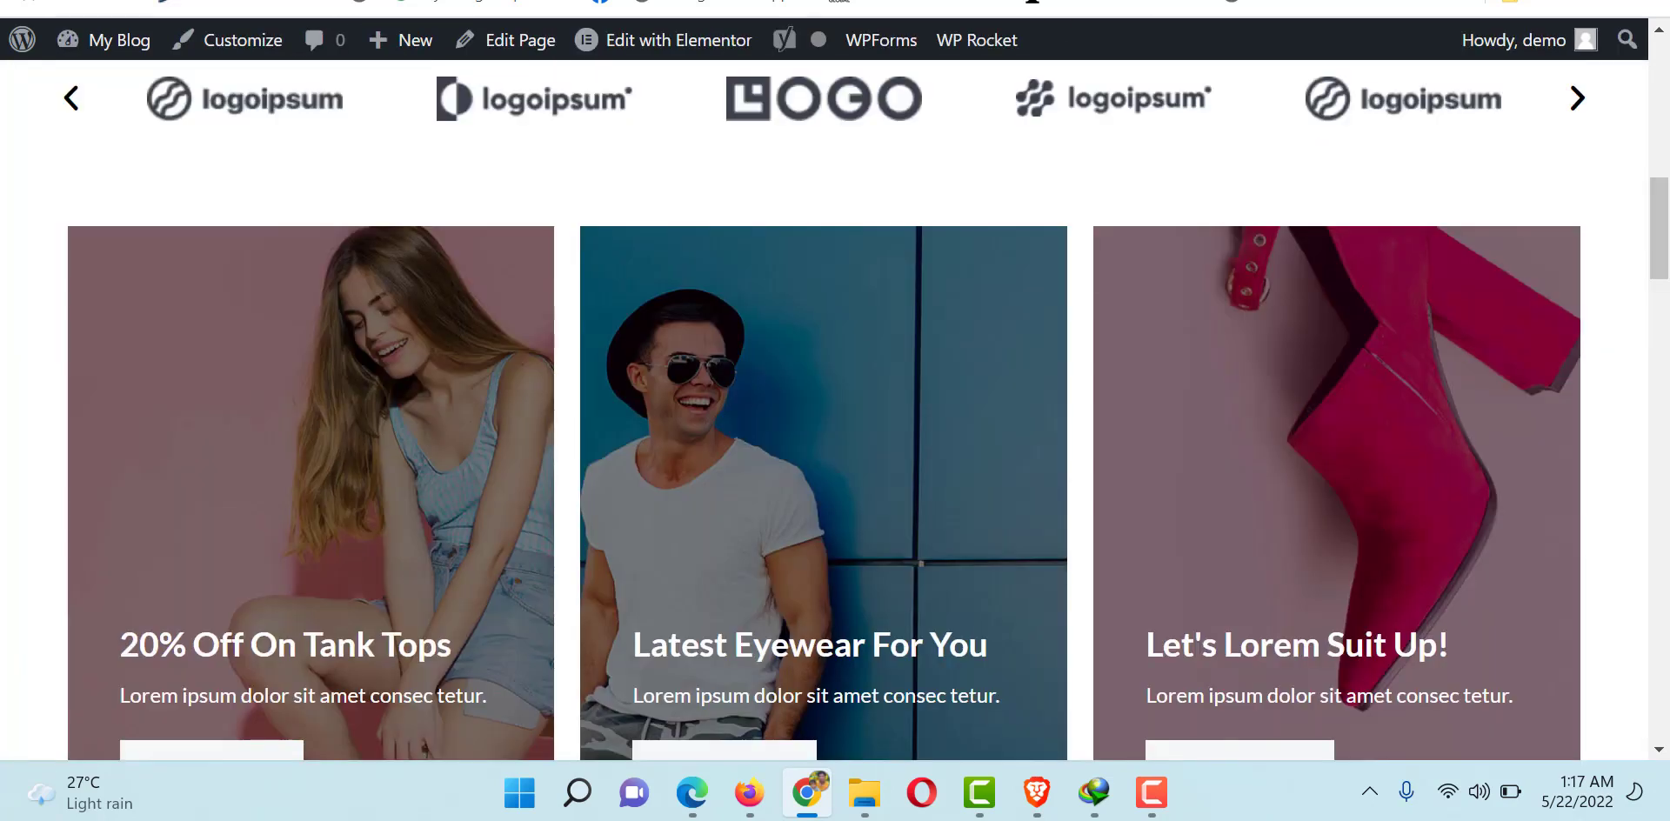
{"action": "left_click", "coordinate": [783, 1]}
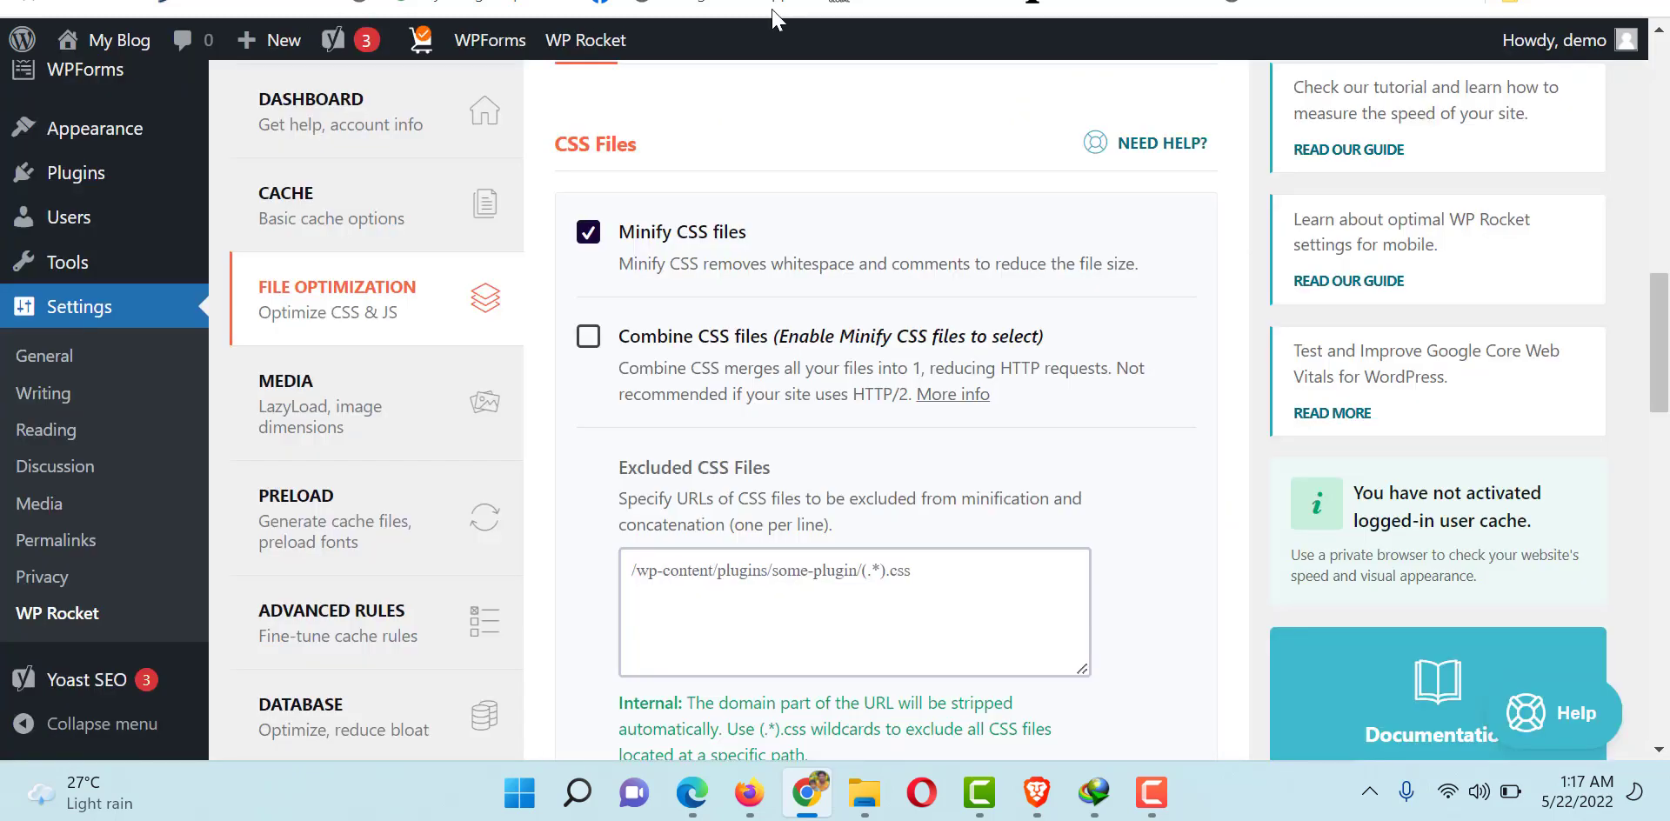
Deactivate the Minify CSS files option and activate it again
{"action": "left_click", "coordinate": [593, 229]}
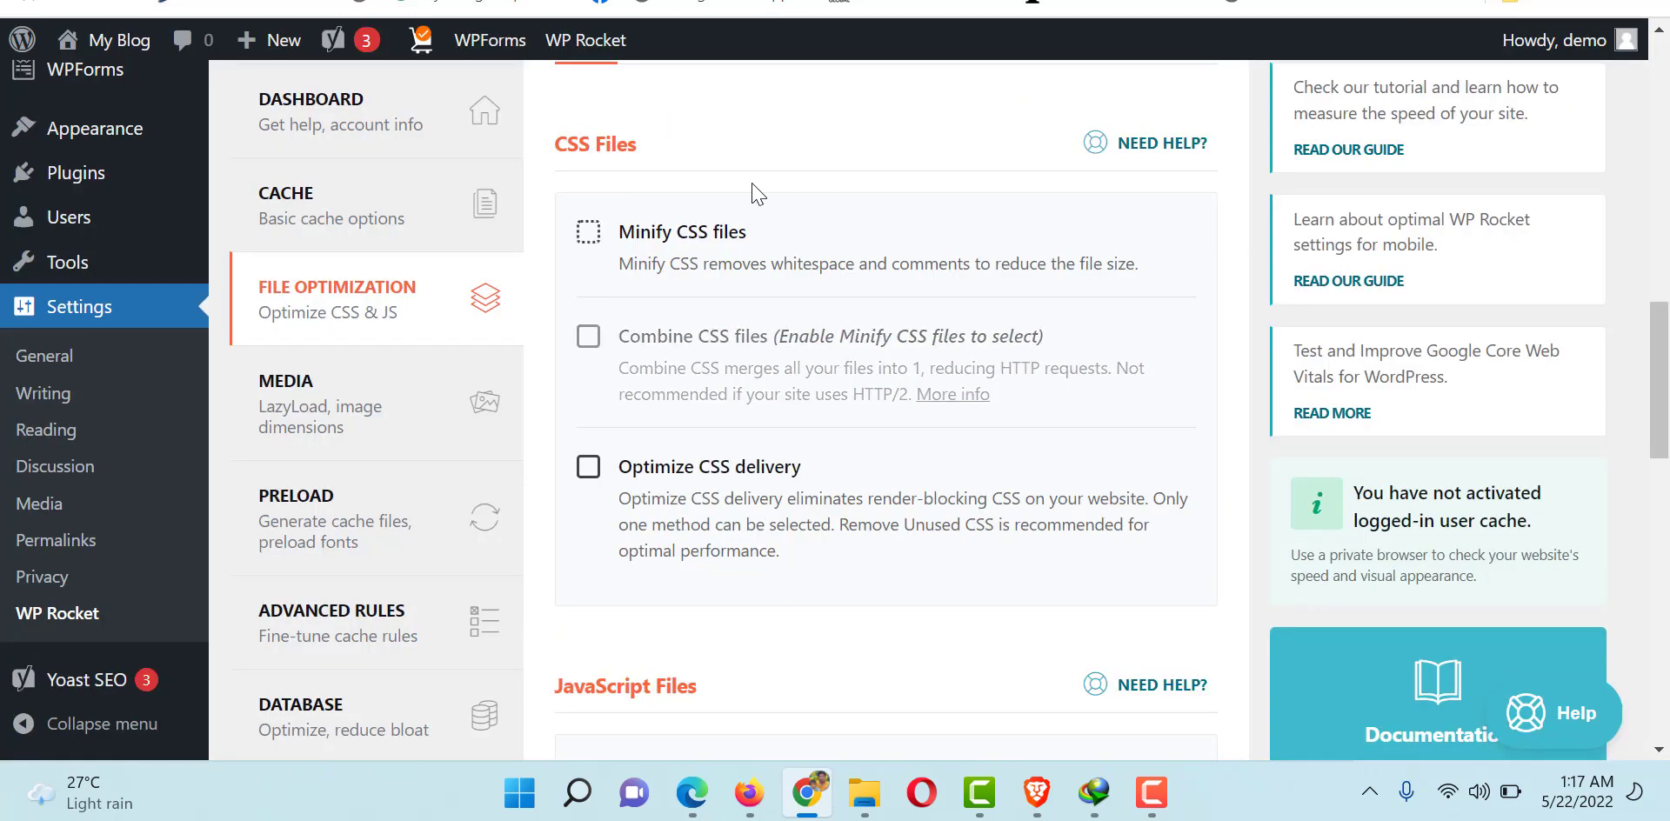
{"action": "left_click", "coordinate": [598, 236]}
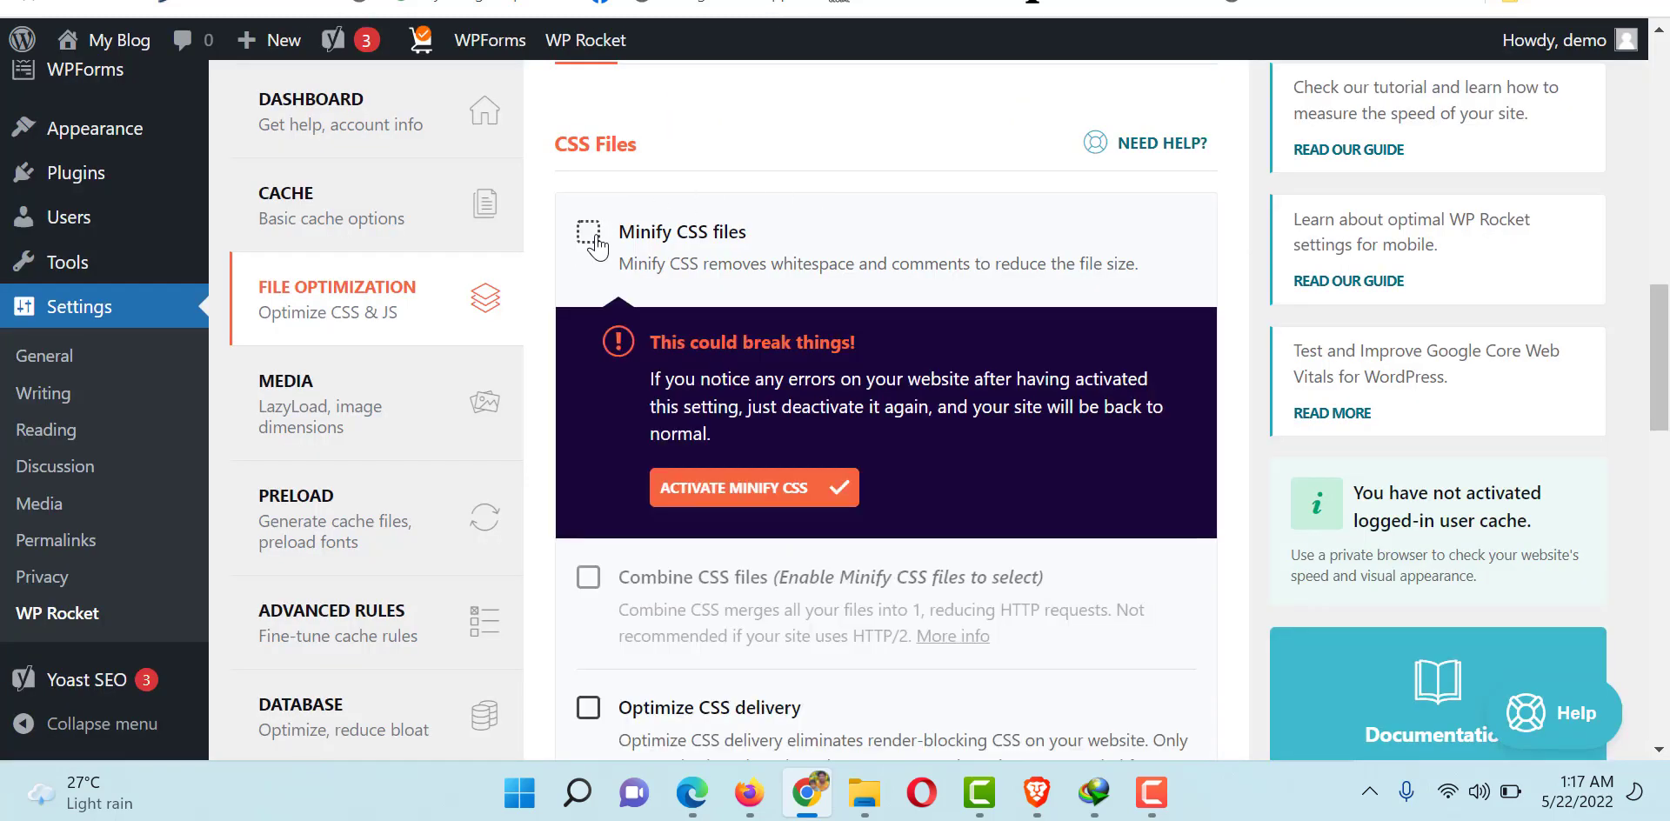
{"action": "left_click", "coordinate": [693, 487]}
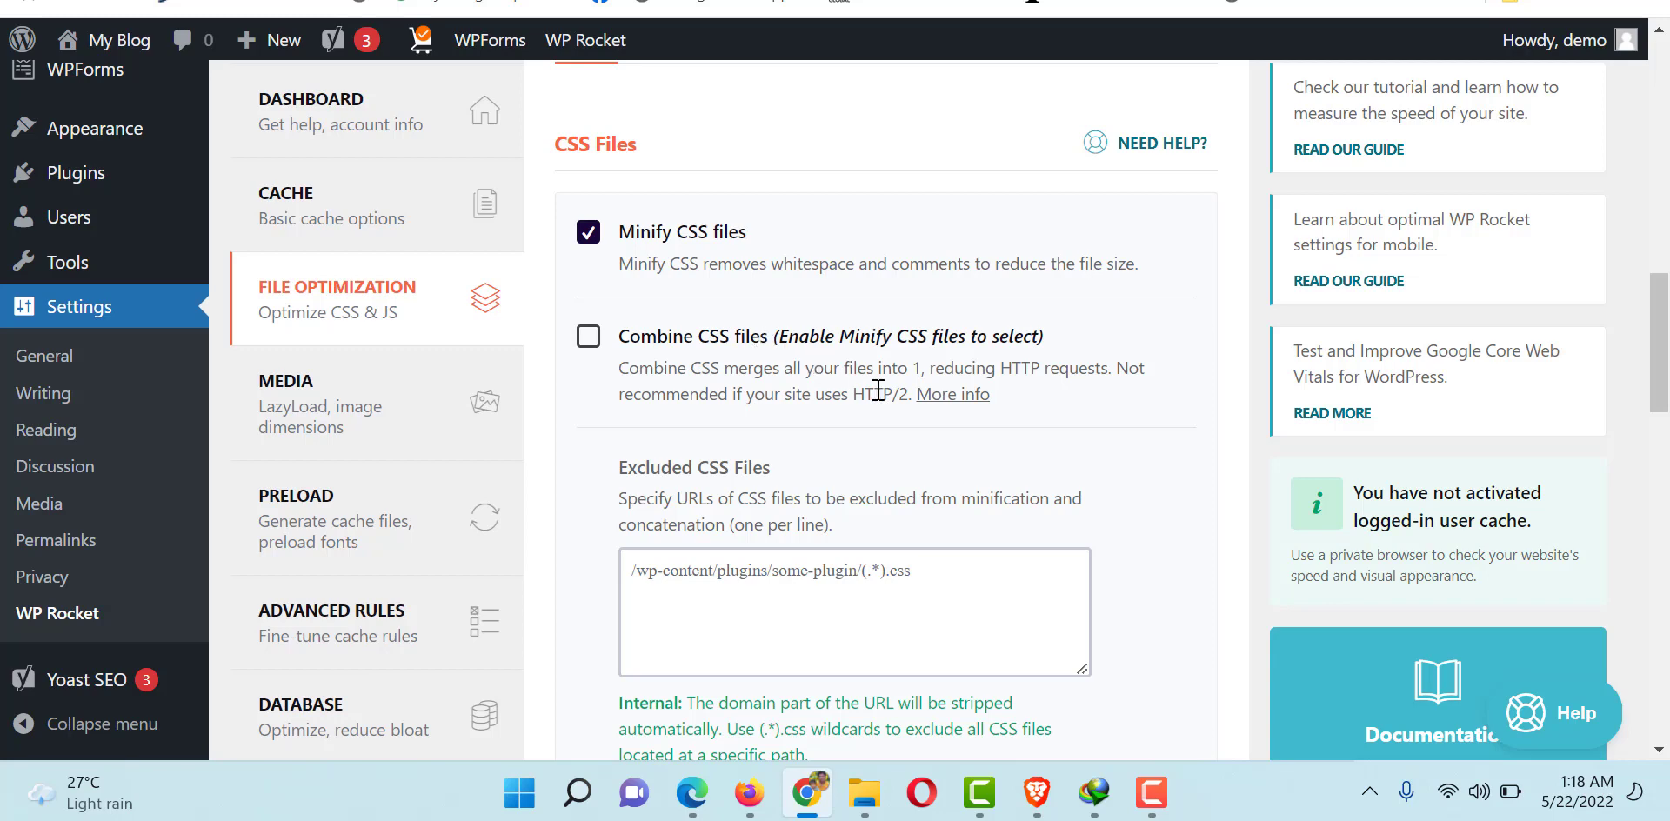
{"action": "left_click", "coordinate": [938, 407]}
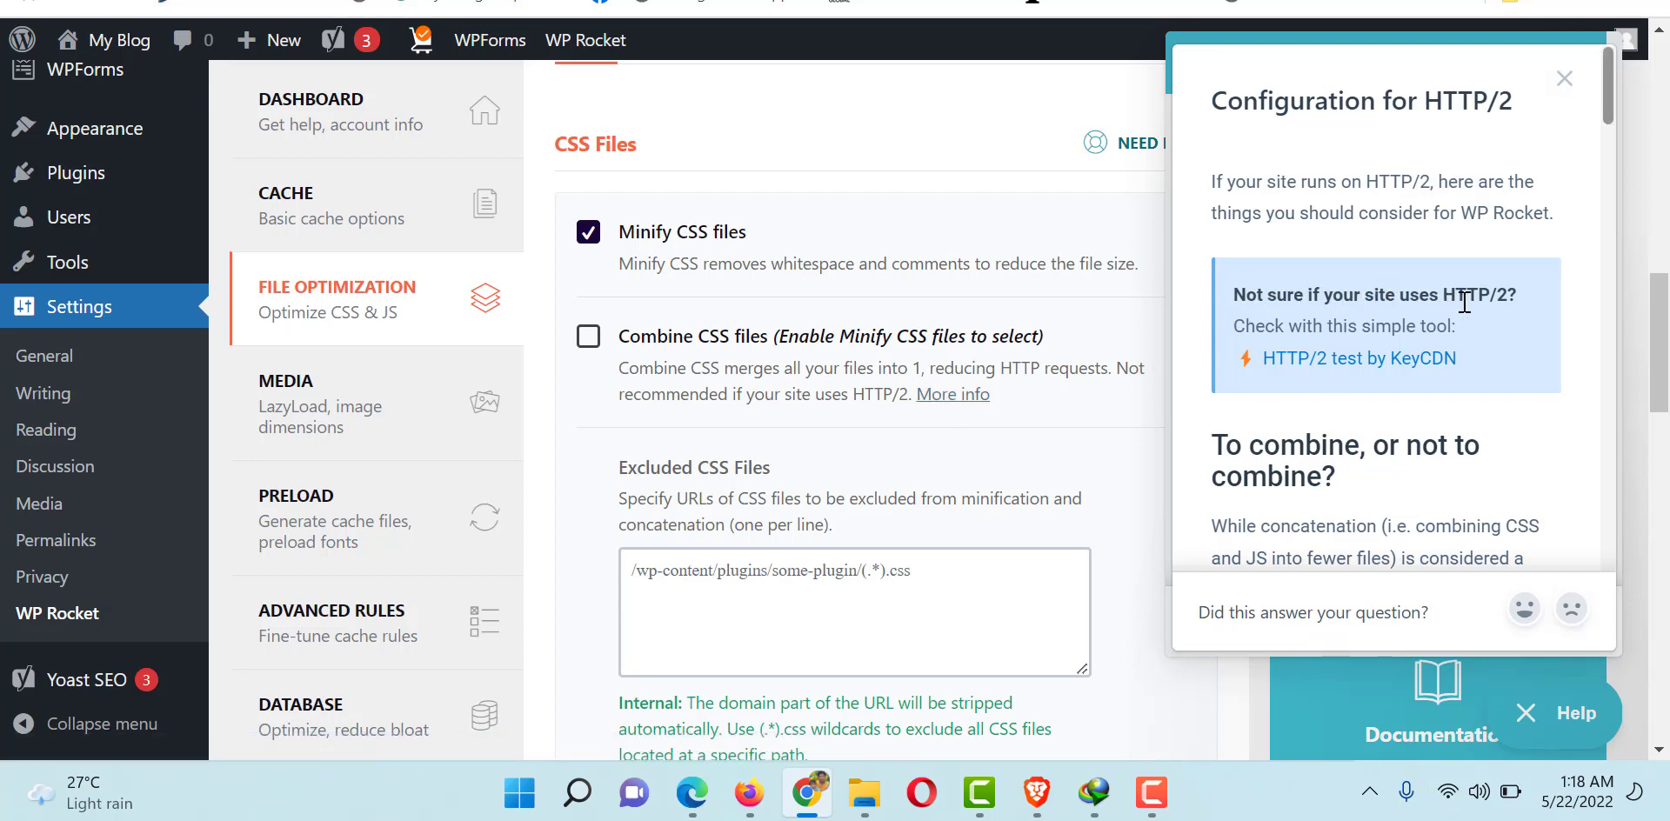
{"action": "left_click", "coordinate": [1381, 358]}
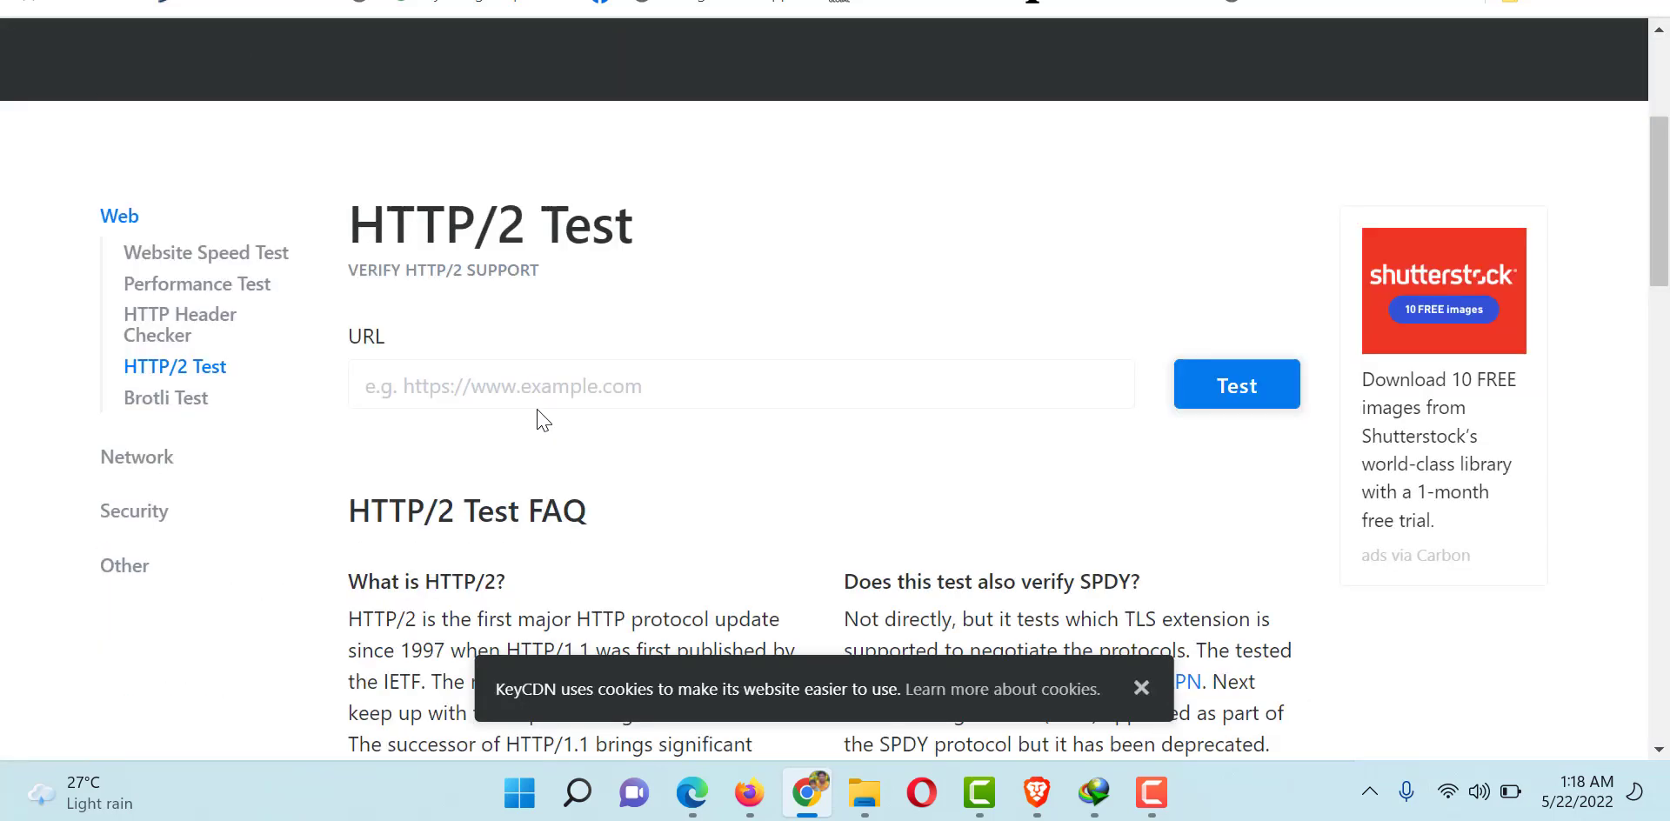
{"action": "left_click", "coordinate": [517, 391]}
{"action": "type", "text": "https://www.demo.webaiaz.com/"}
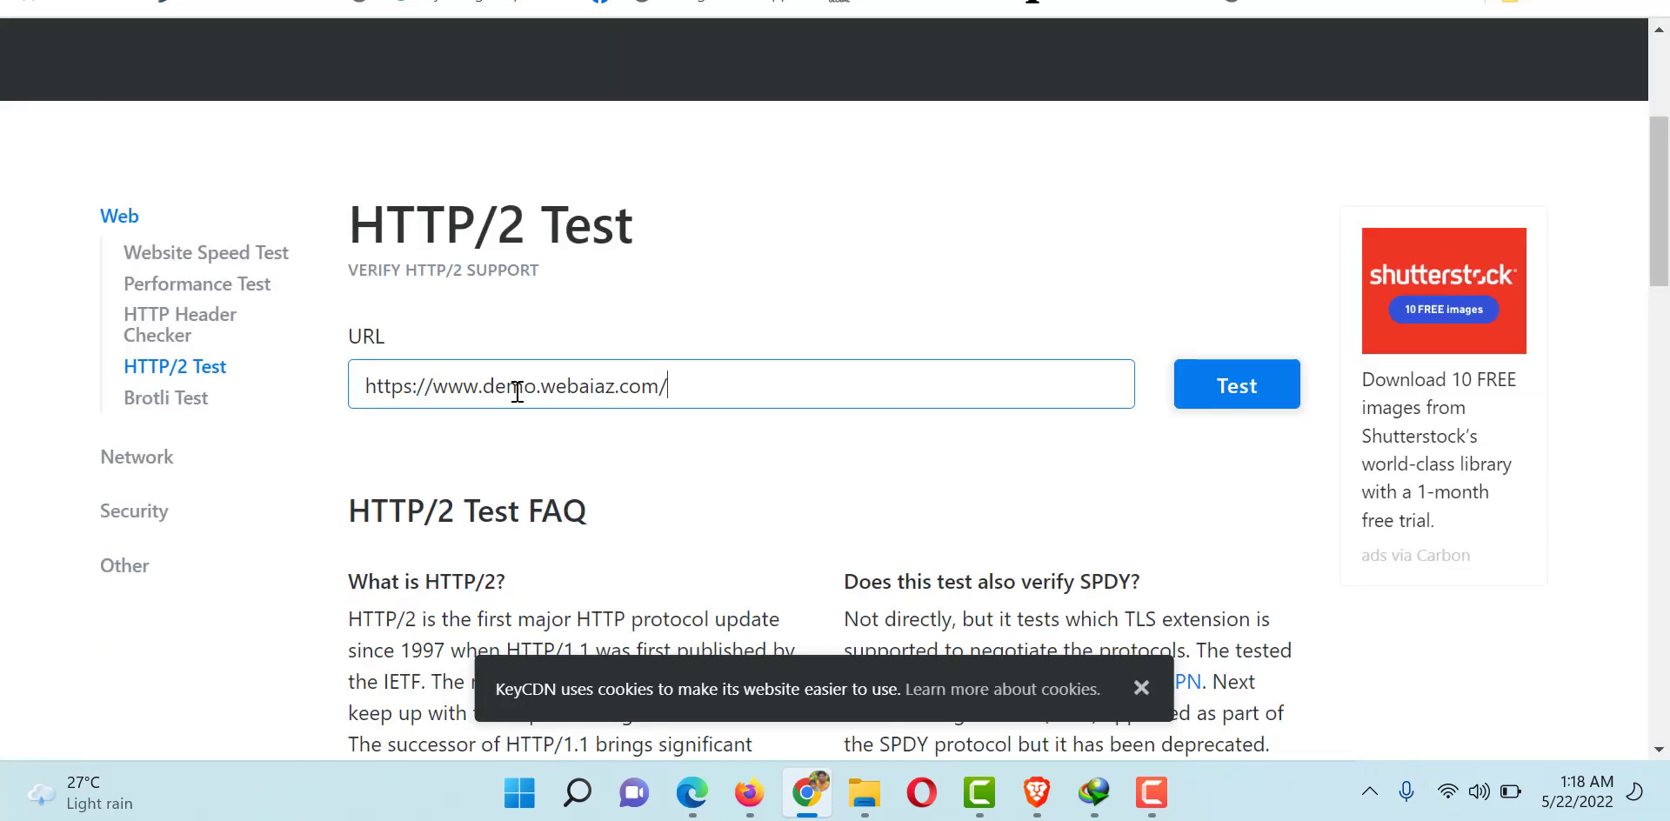
{"action": "left_click", "coordinate": [1197, 387]}
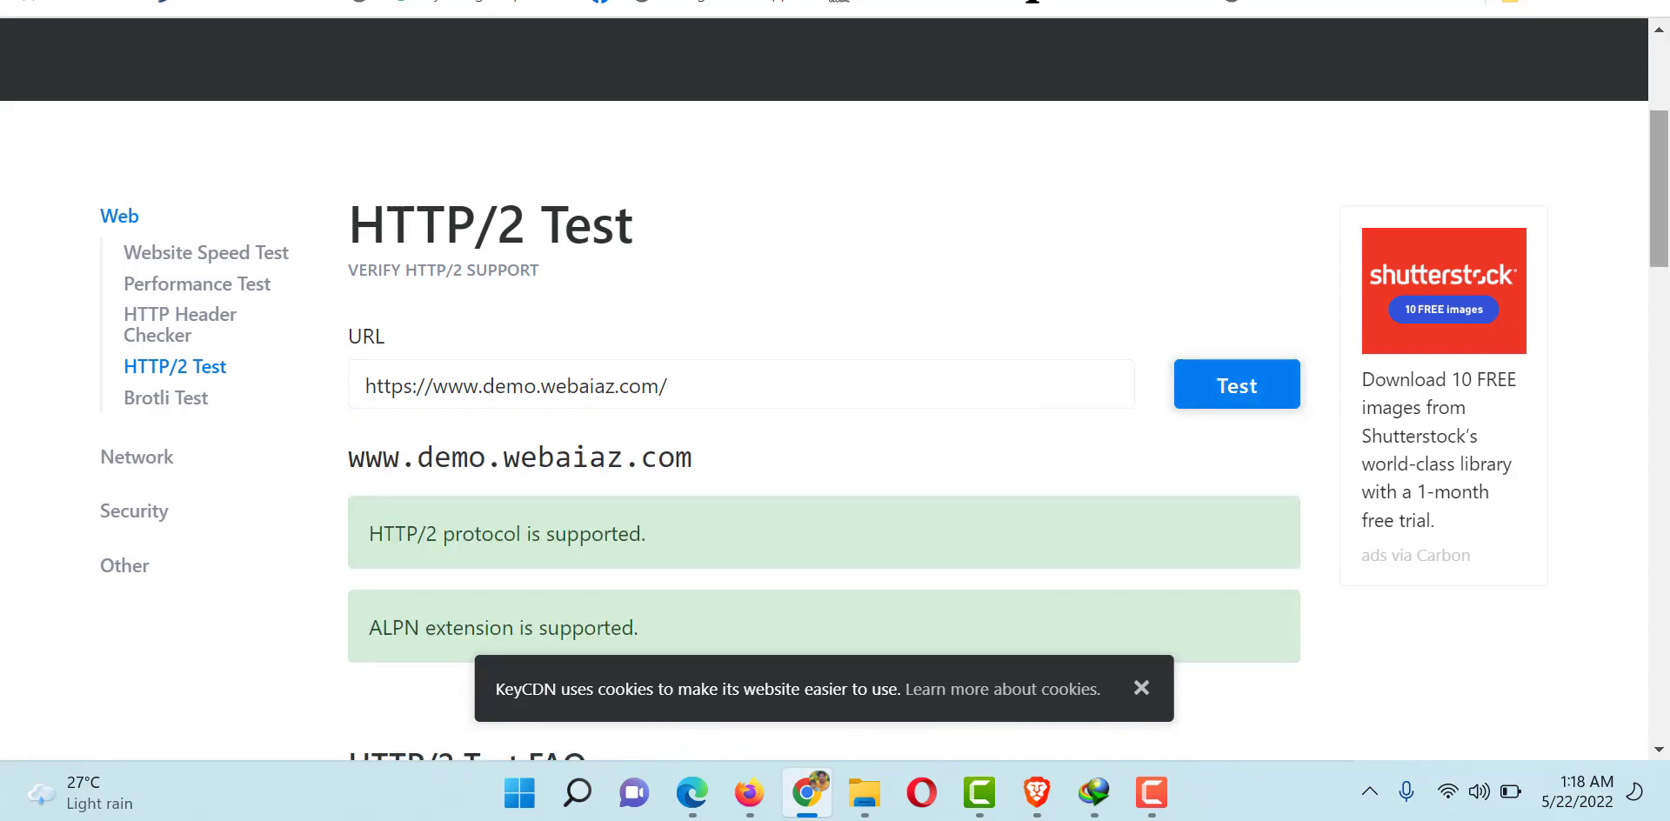
Enable Optimize CSS delivery in the CSS Files settings and activate Minify JavaScript files
{"action": "scroll", "coordinate": [1261, 331], "scroll_direction": "down", "scroll_amount": 3}
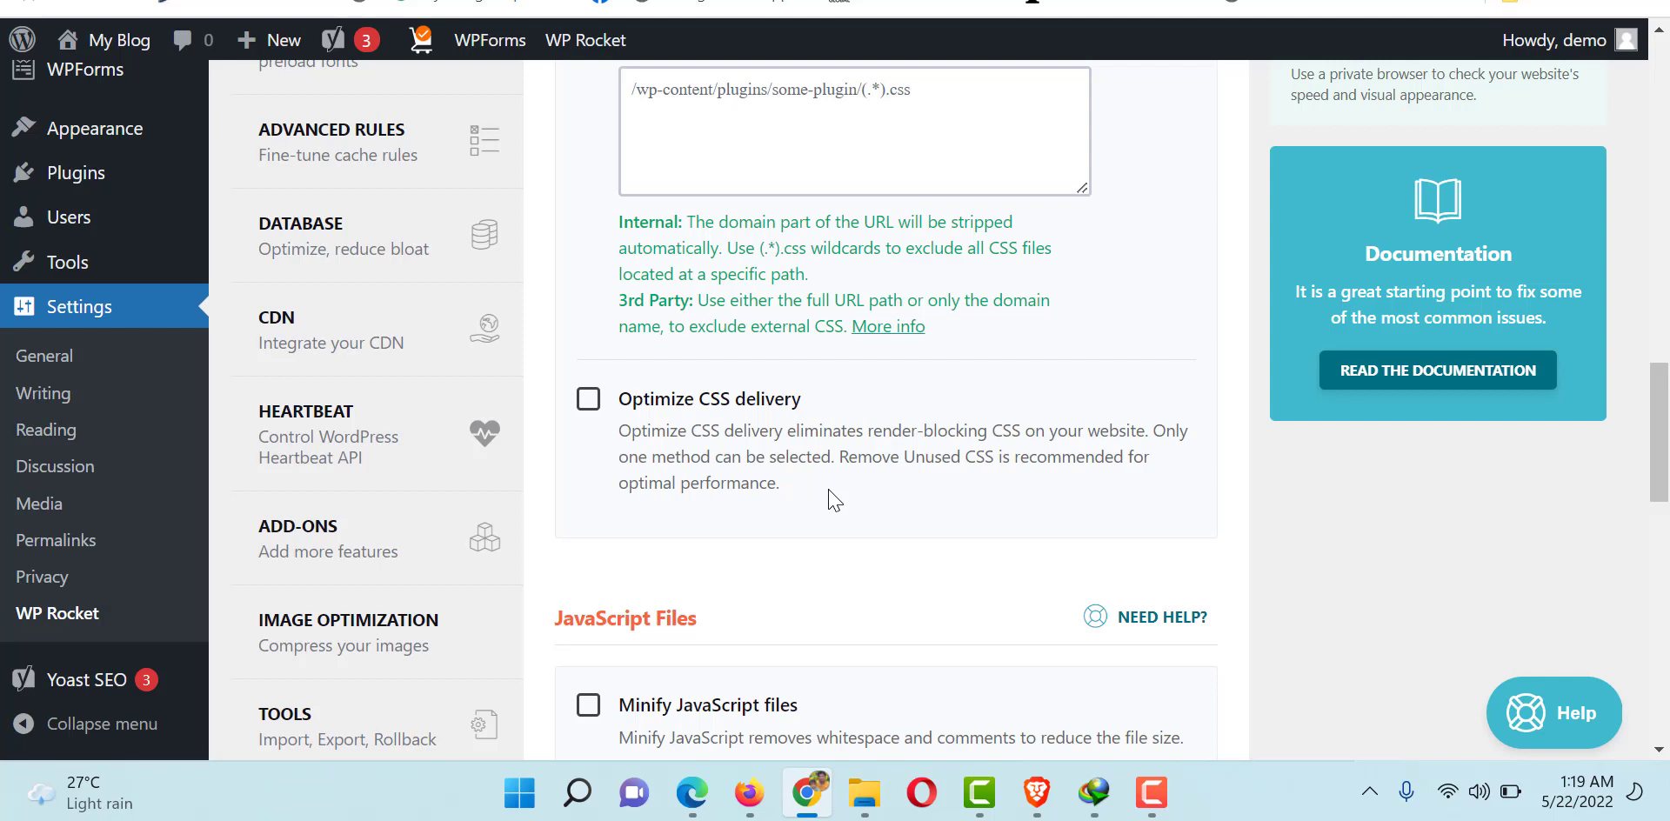
{"action": "left_click", "coordinate": [589, 402]}
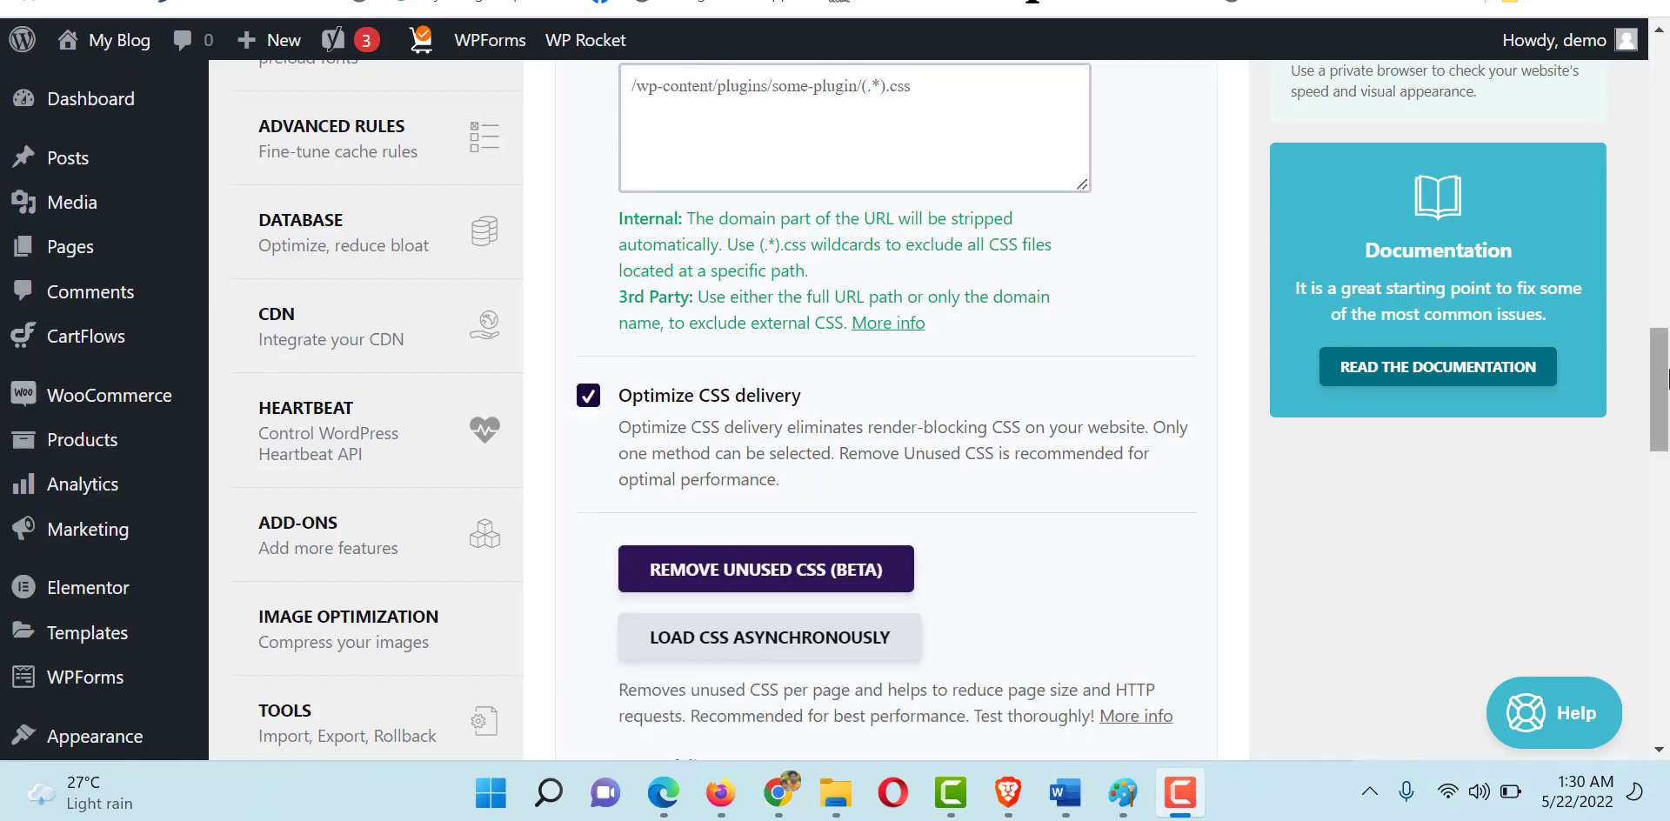
{"action": "left_click_drag", "start_coordinate": [1666, 379], "coordinate": [1666, 529]}
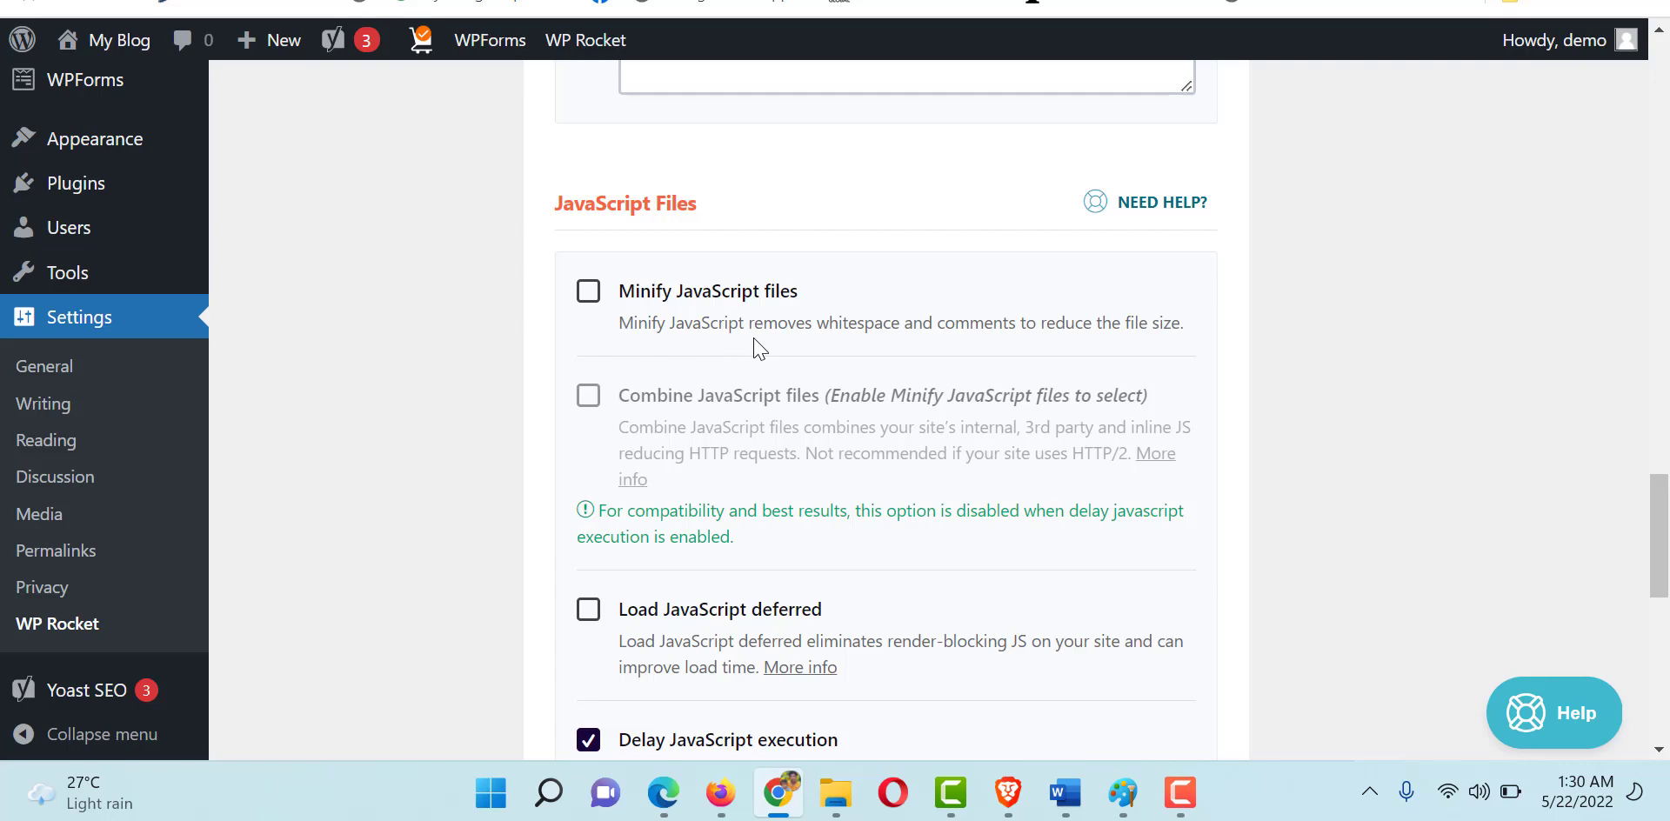
{"action": "left_click", "coordinate": [589, 292]}
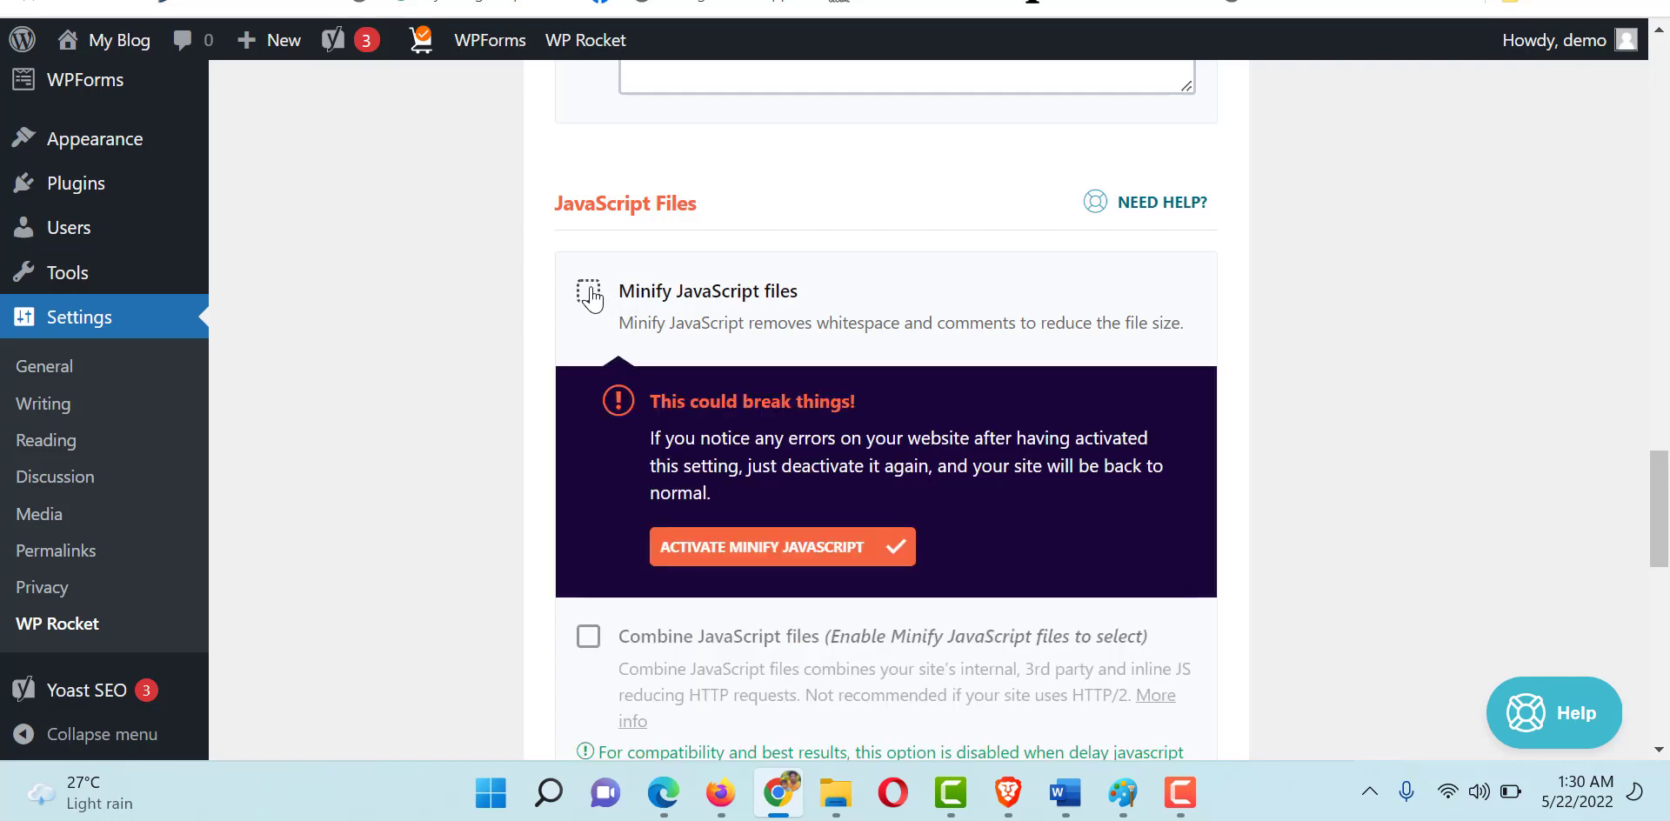
{"action": "left_click", "coordinate": [715, 548]}
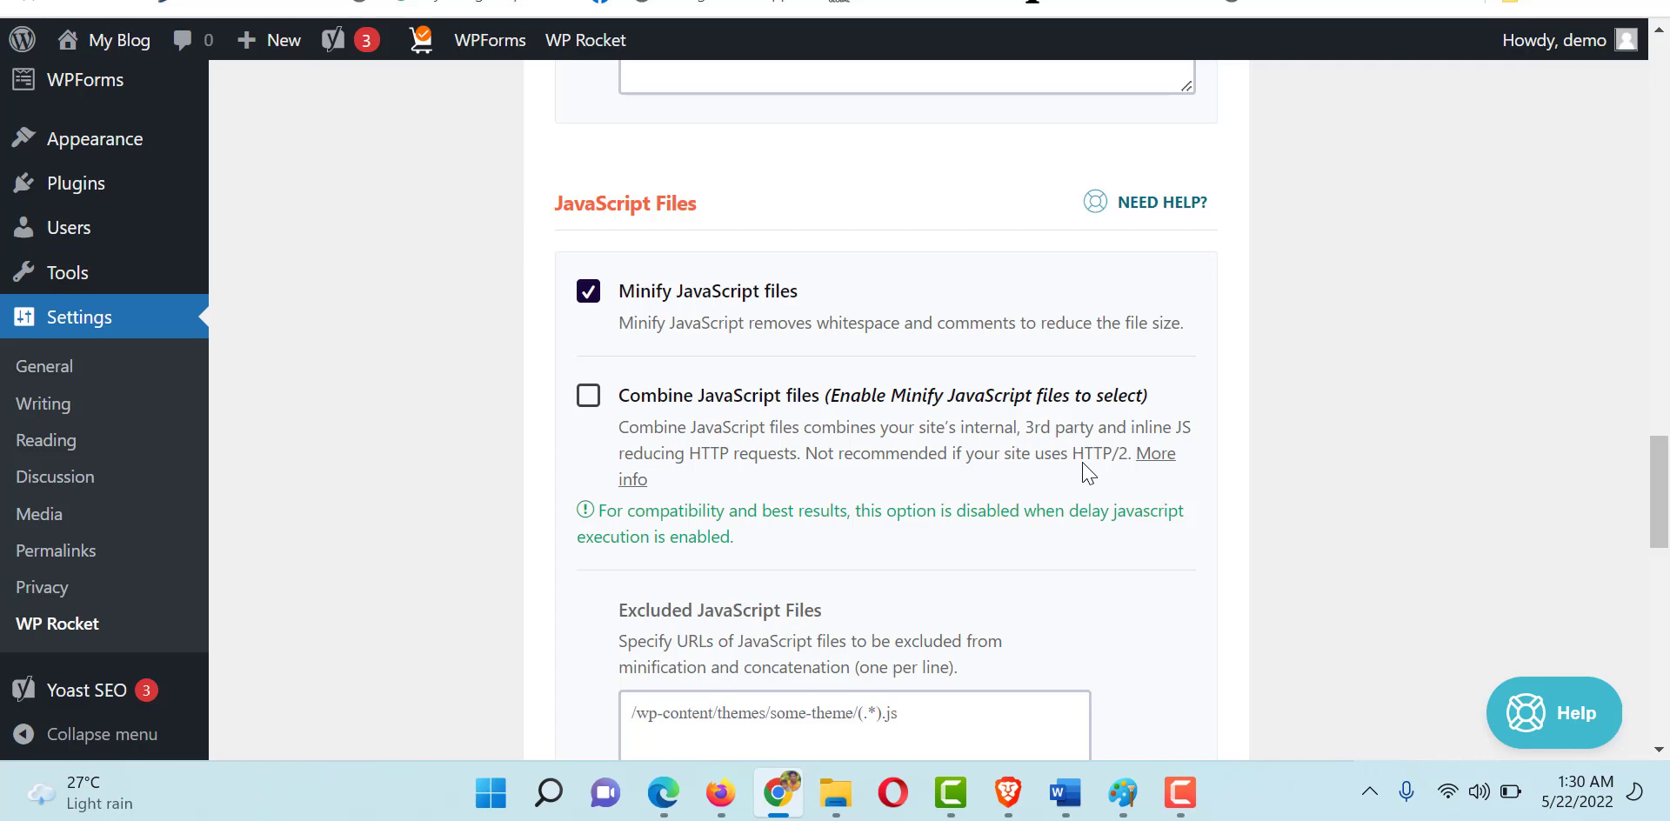
Enable Load JavaScript deferred after reading its note about render-blocking JS
{"action": "scroll", "coordinate": [1084, 474], "scroll_direction": "down", "scroll_amount": 8}
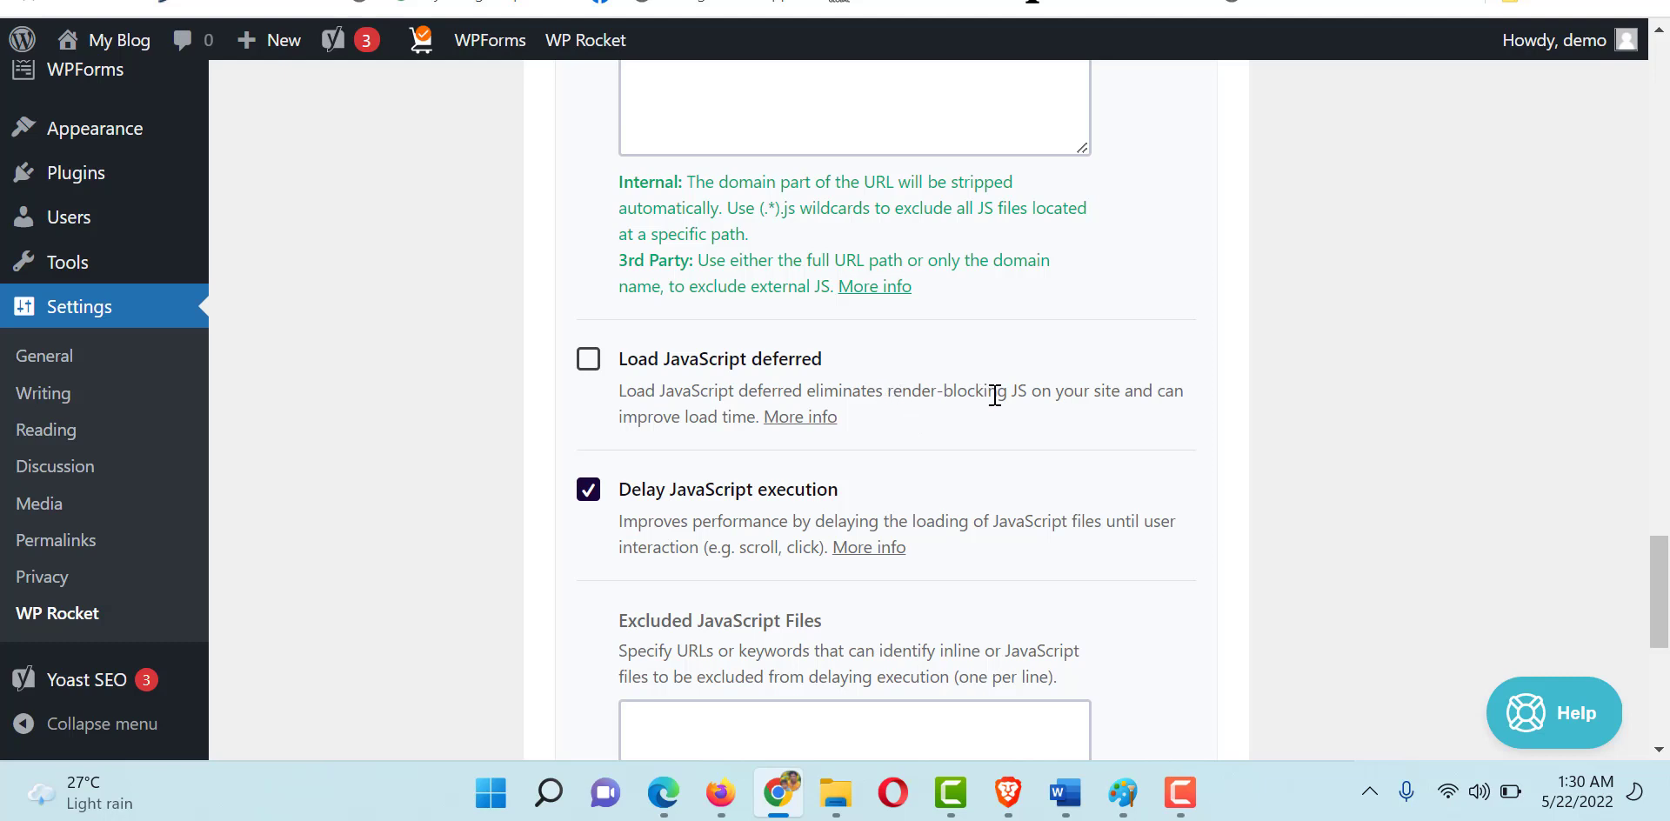
{"action": "left_click_drag", "start_coordinate": [887, 391], "coordinate": [1029, 393]}
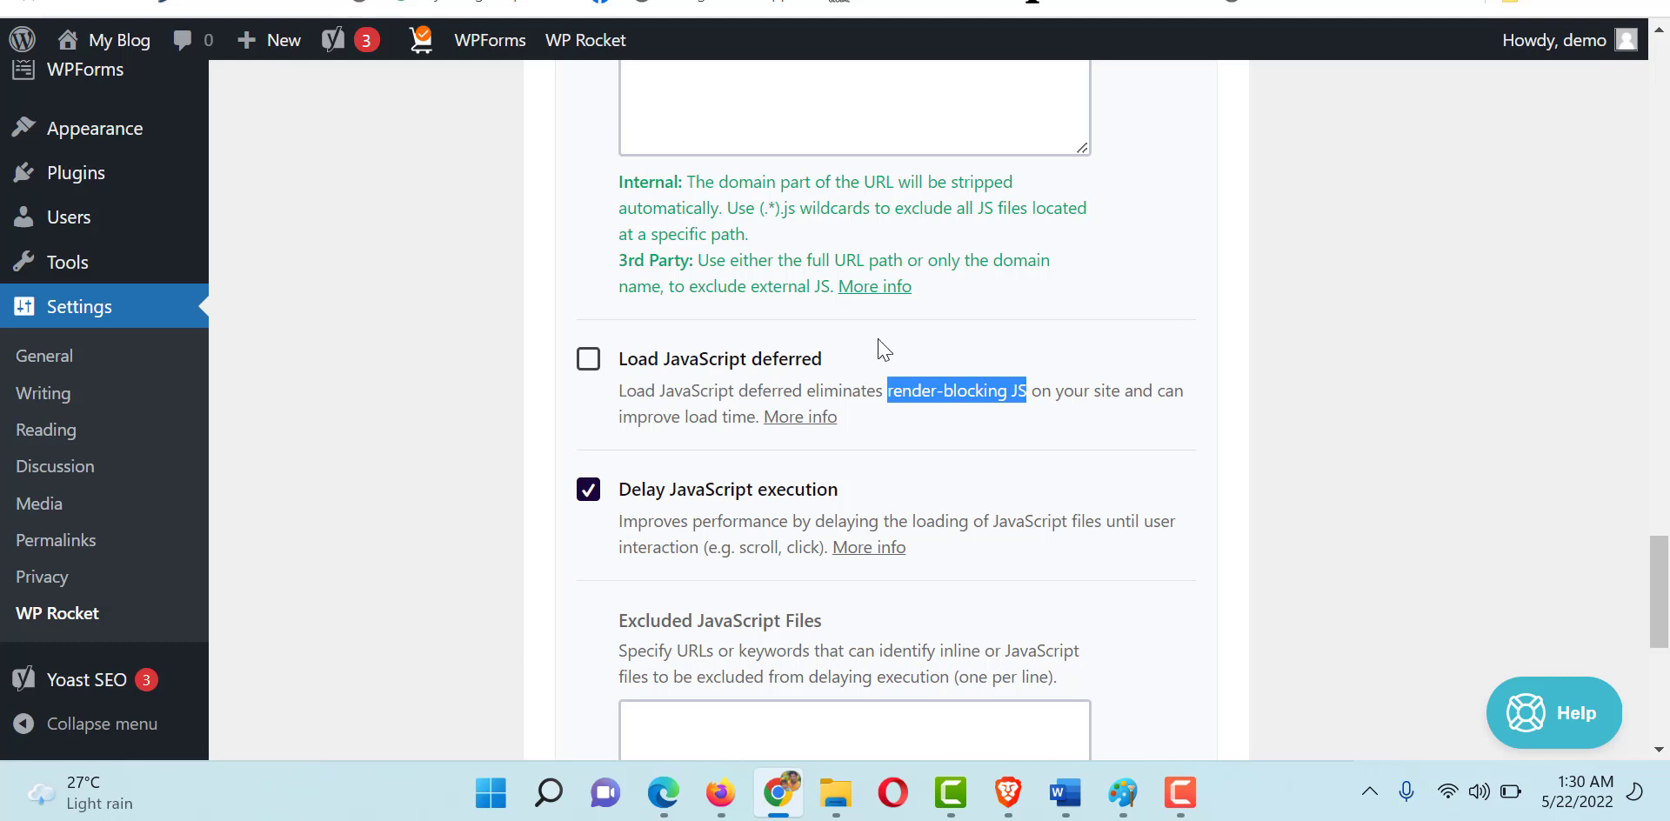
{"action": "left_click", "coordinate": [589, 364]}
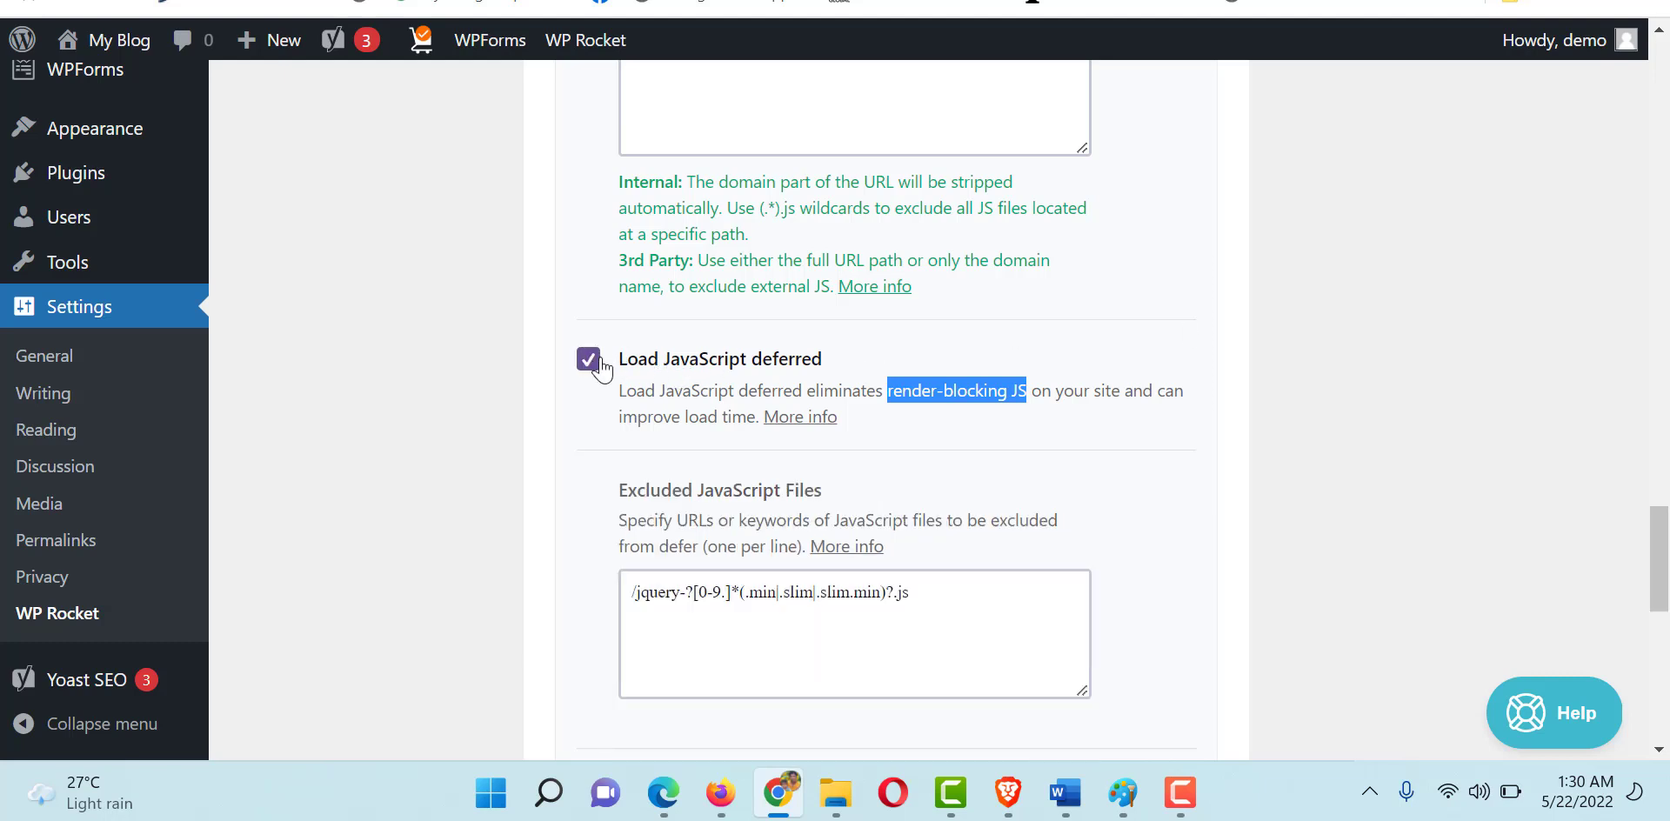
{"action": "left_click", "coordinate": [1261, 399]}
Review the Delay JavaScript execution settings and save the File Optimization changes
{"action": "left_click_drag", "start_coordinate": [1657, 535], "coordinate": [1666, 625]}
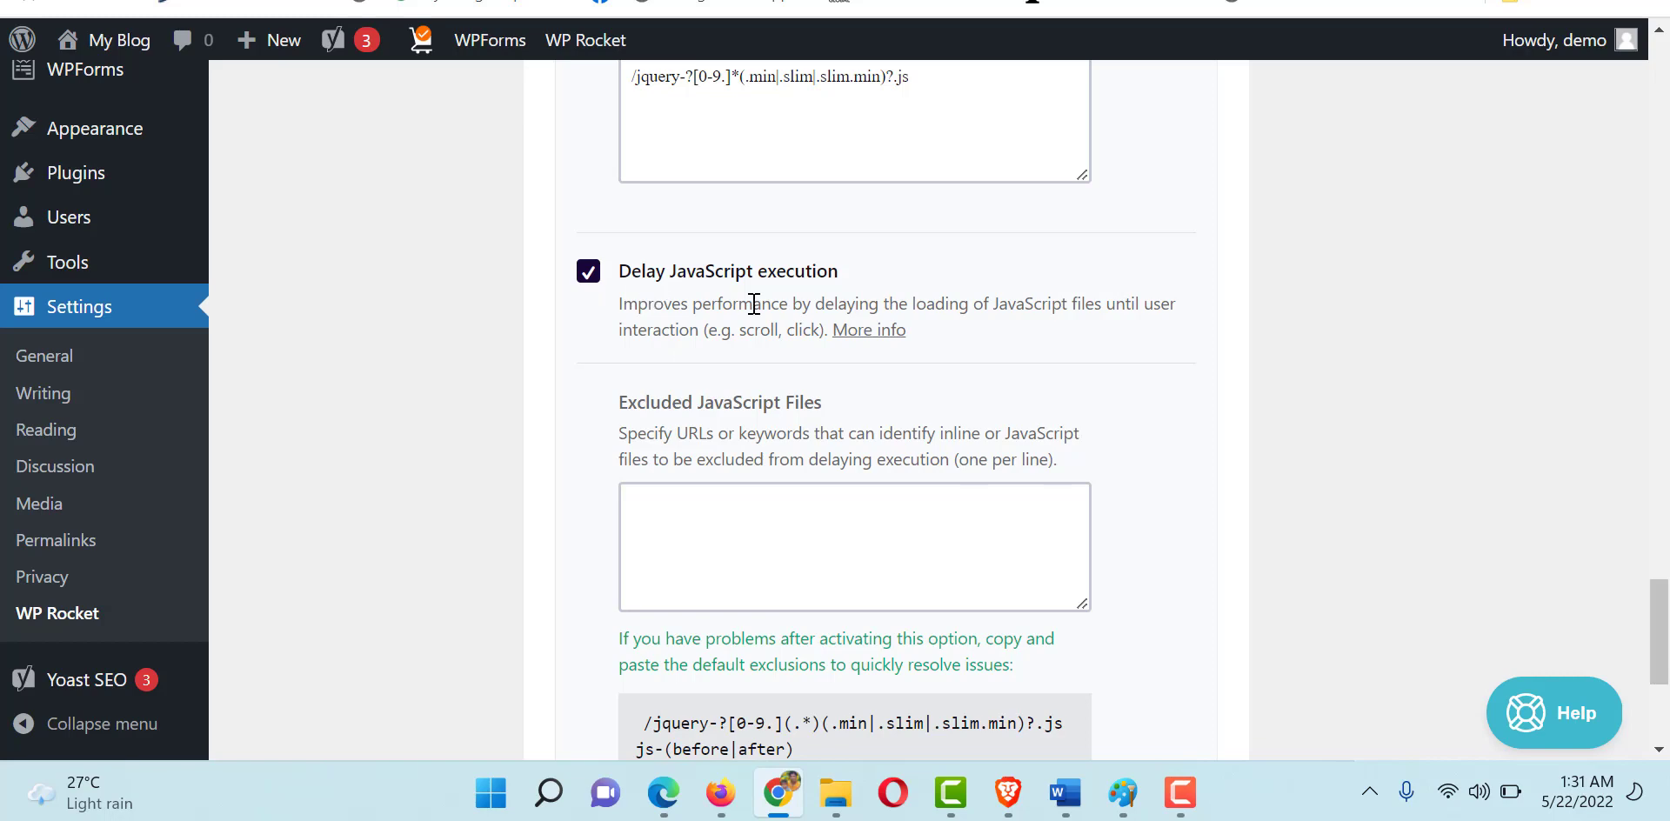
{"action": "scroll", "coordinate": [1666, 692], "scroll_direction": "down", "scroll_amount": 4}
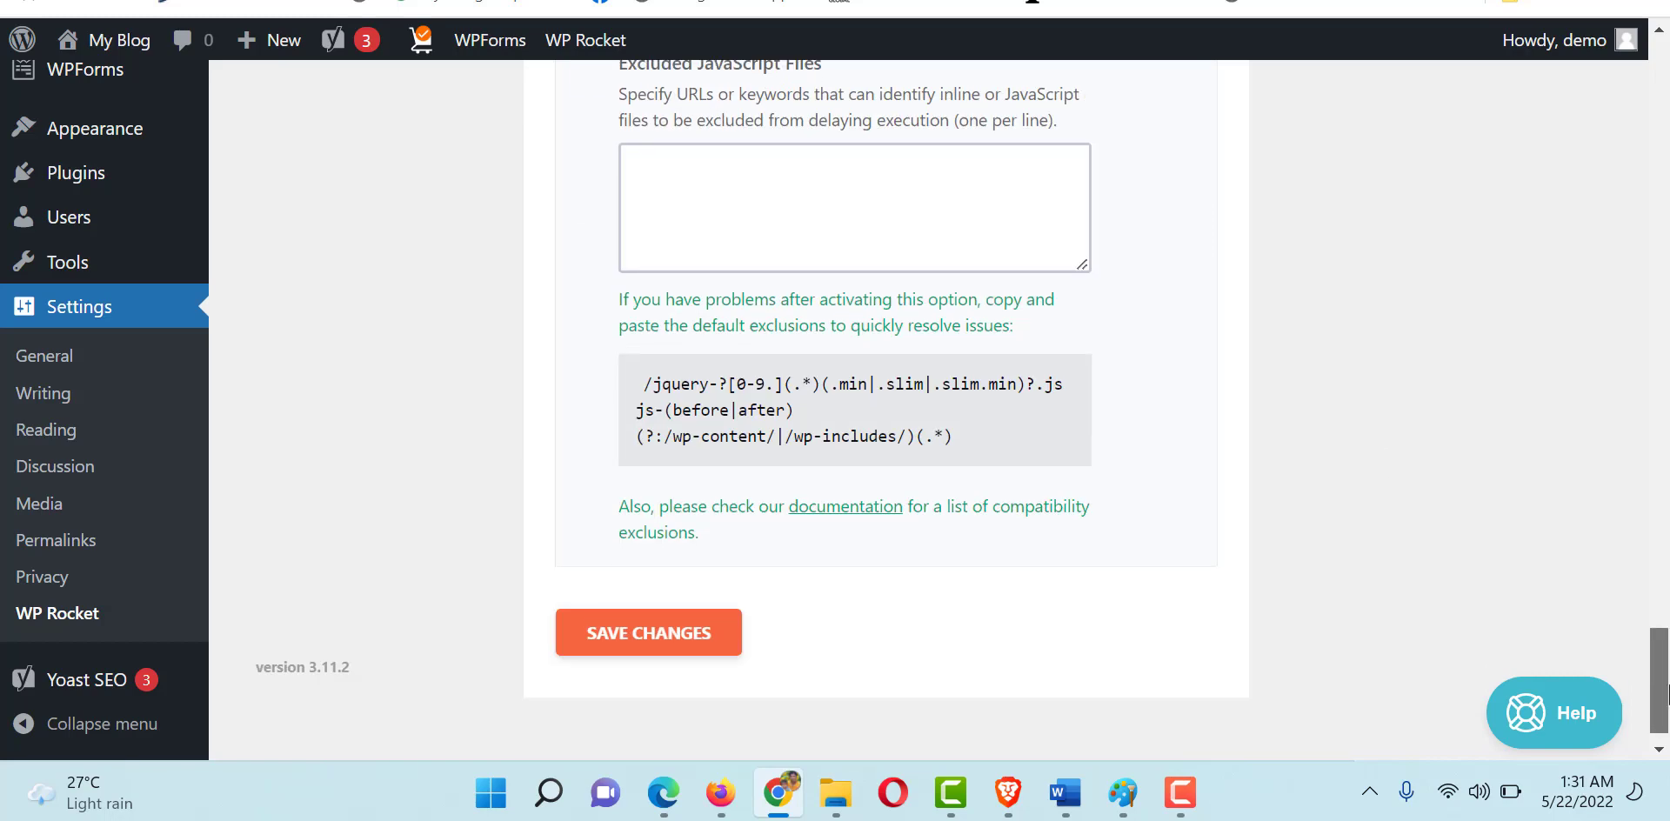
{"action": "left_click", "coordinate": [620, 632]}
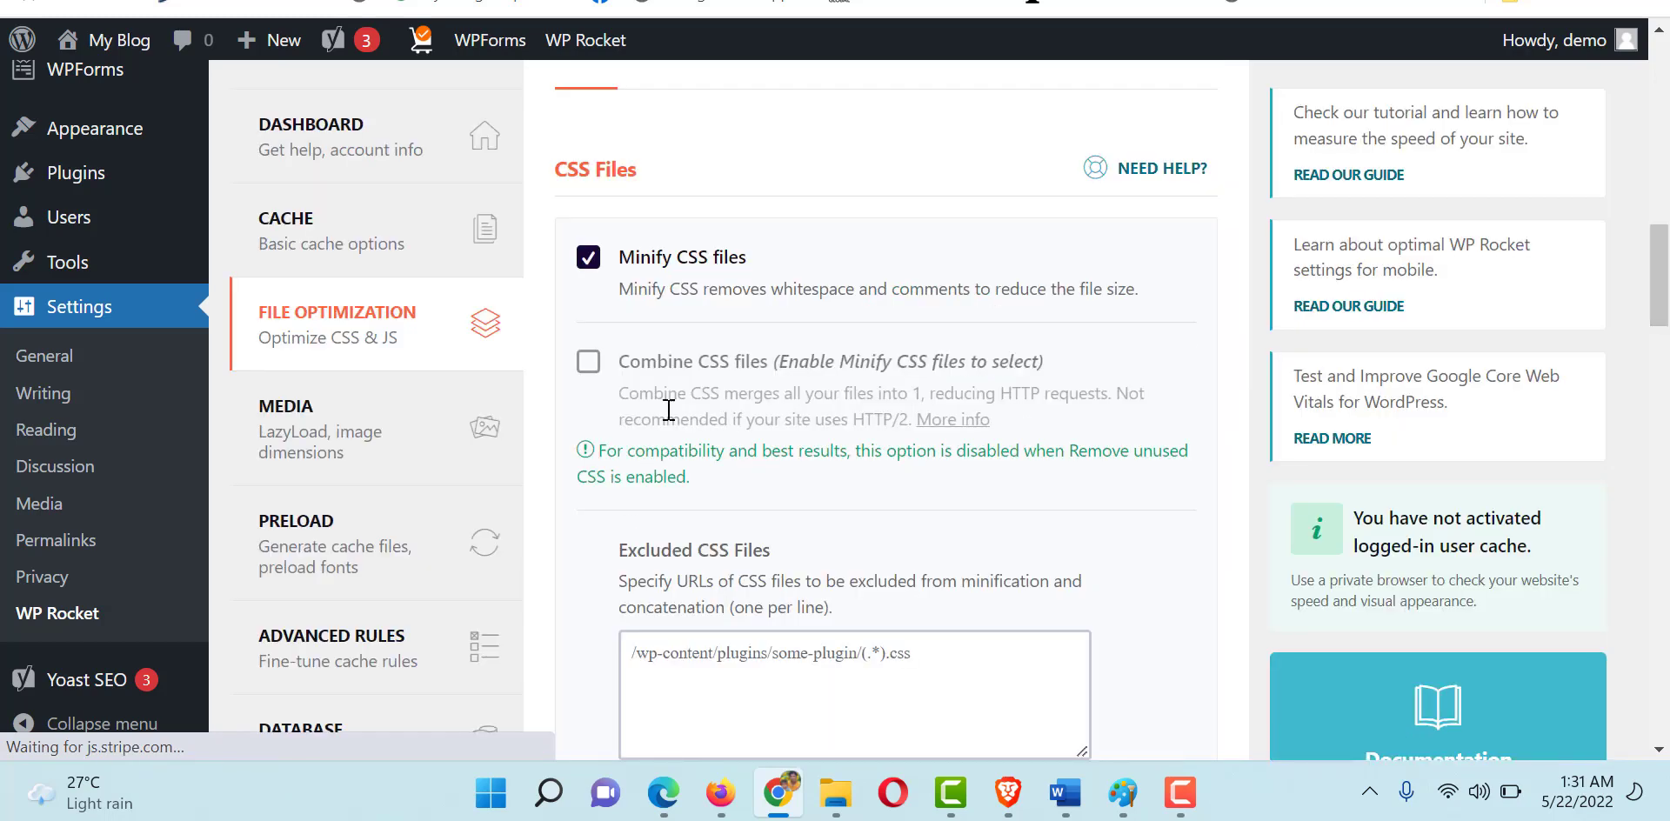
Enable LazyLoad for images and for iframes and videos in WP Rocket's Media settings, replacing YouTube iframes with a preview image
{"action": "left_click", "coordinate": [413, 438]}
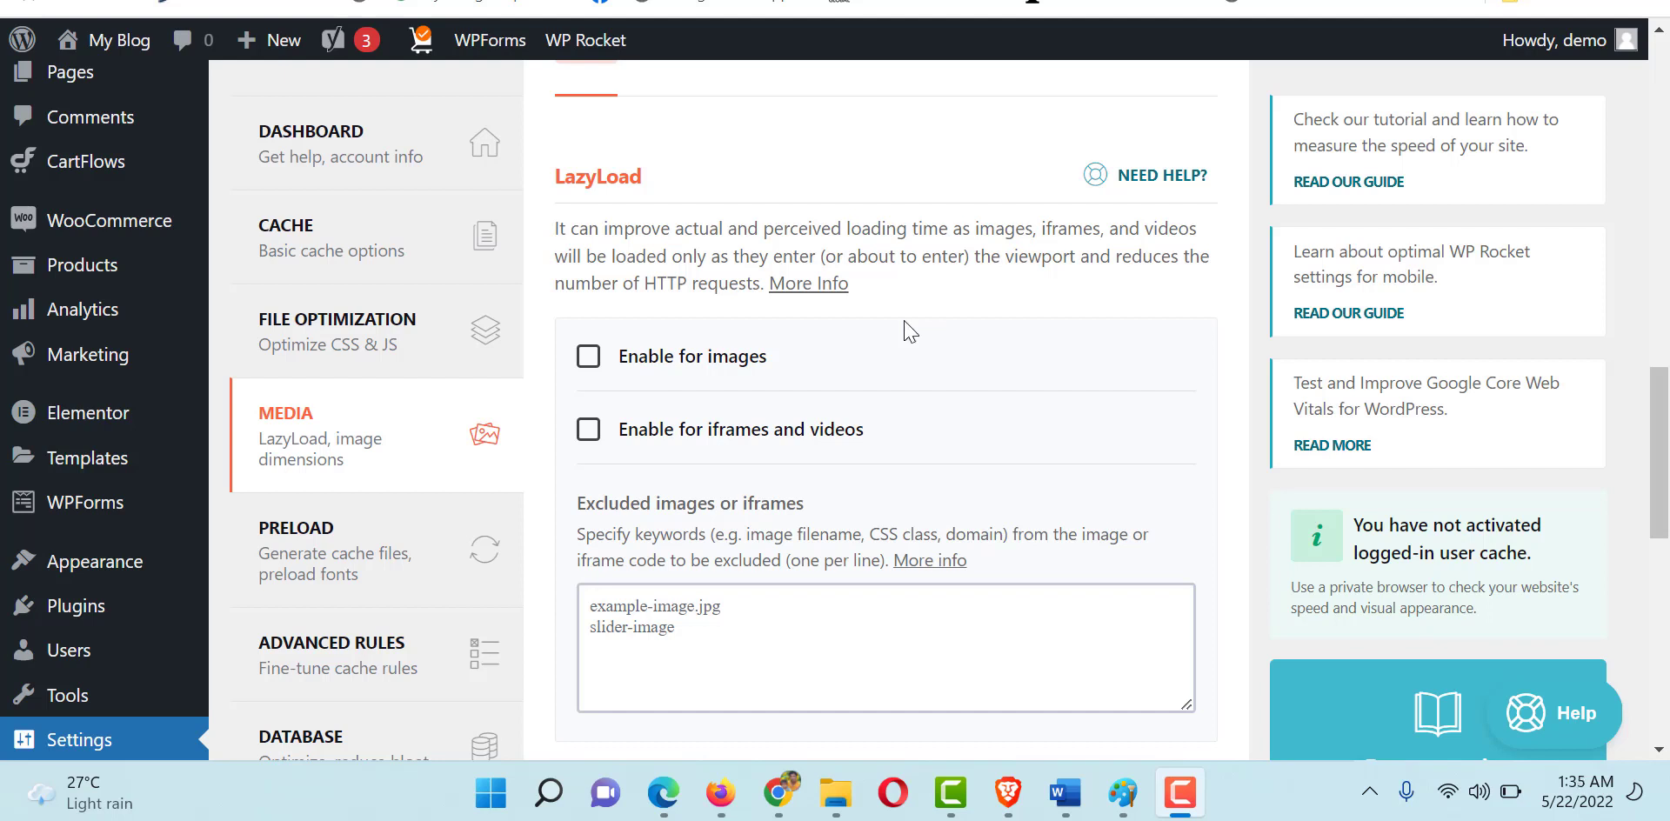
{"action": "left_click", "coordinate": [589, 358]}
{"action": "left_click", "coordinate": [589, 435]}
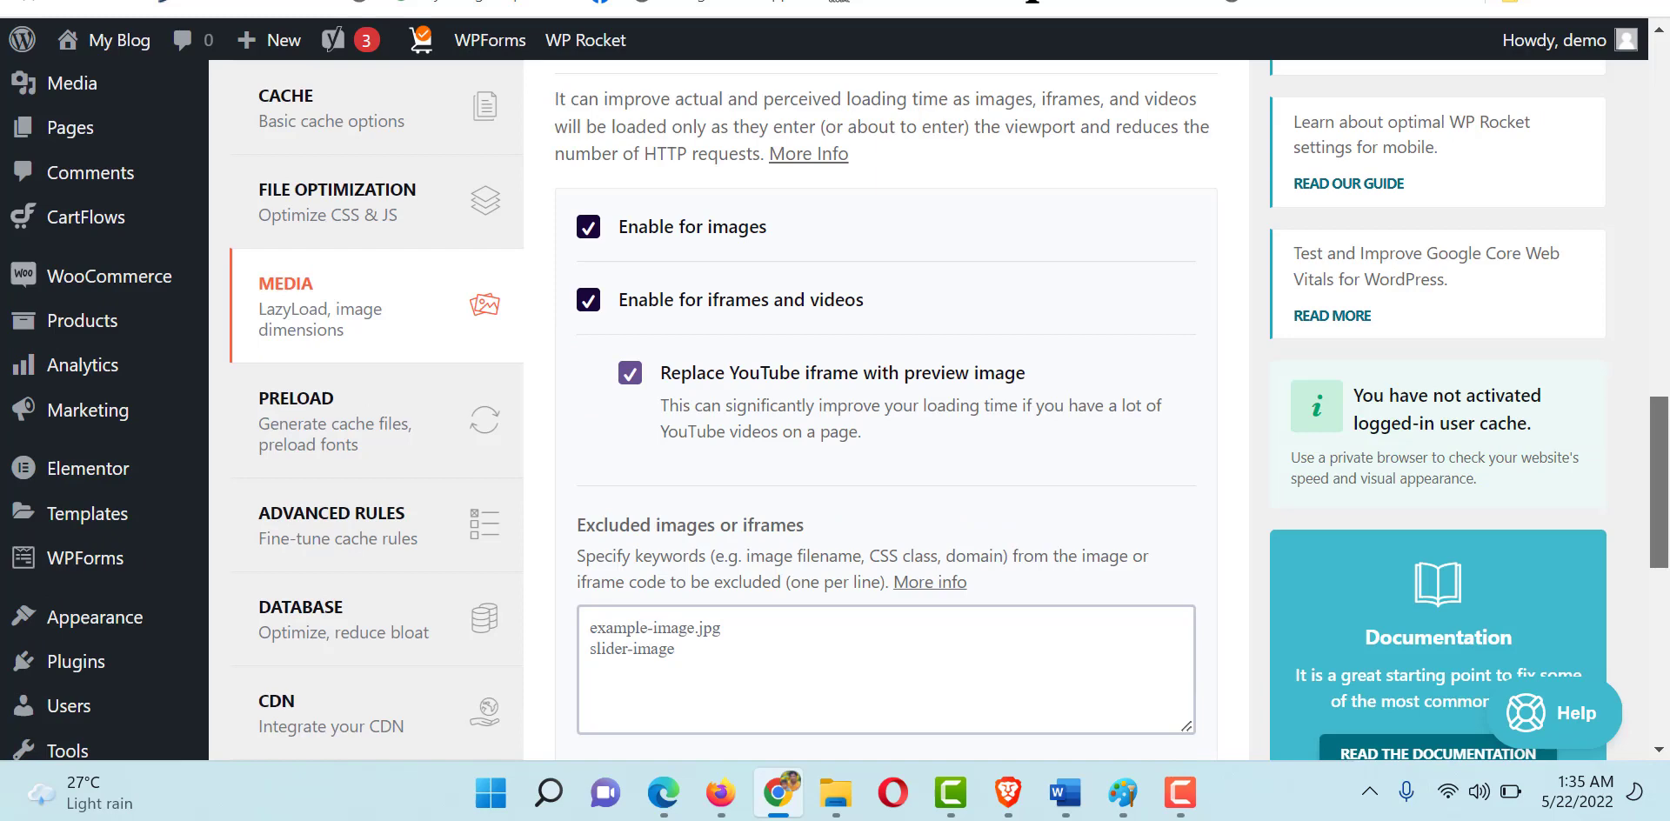
Open WP Rocket's Preload settings and manually trigger a cache preload from the admin bar
{"action": "left_click_drag", "start_coordinate": [1659, 483], "coordinate": [1658, 447]}
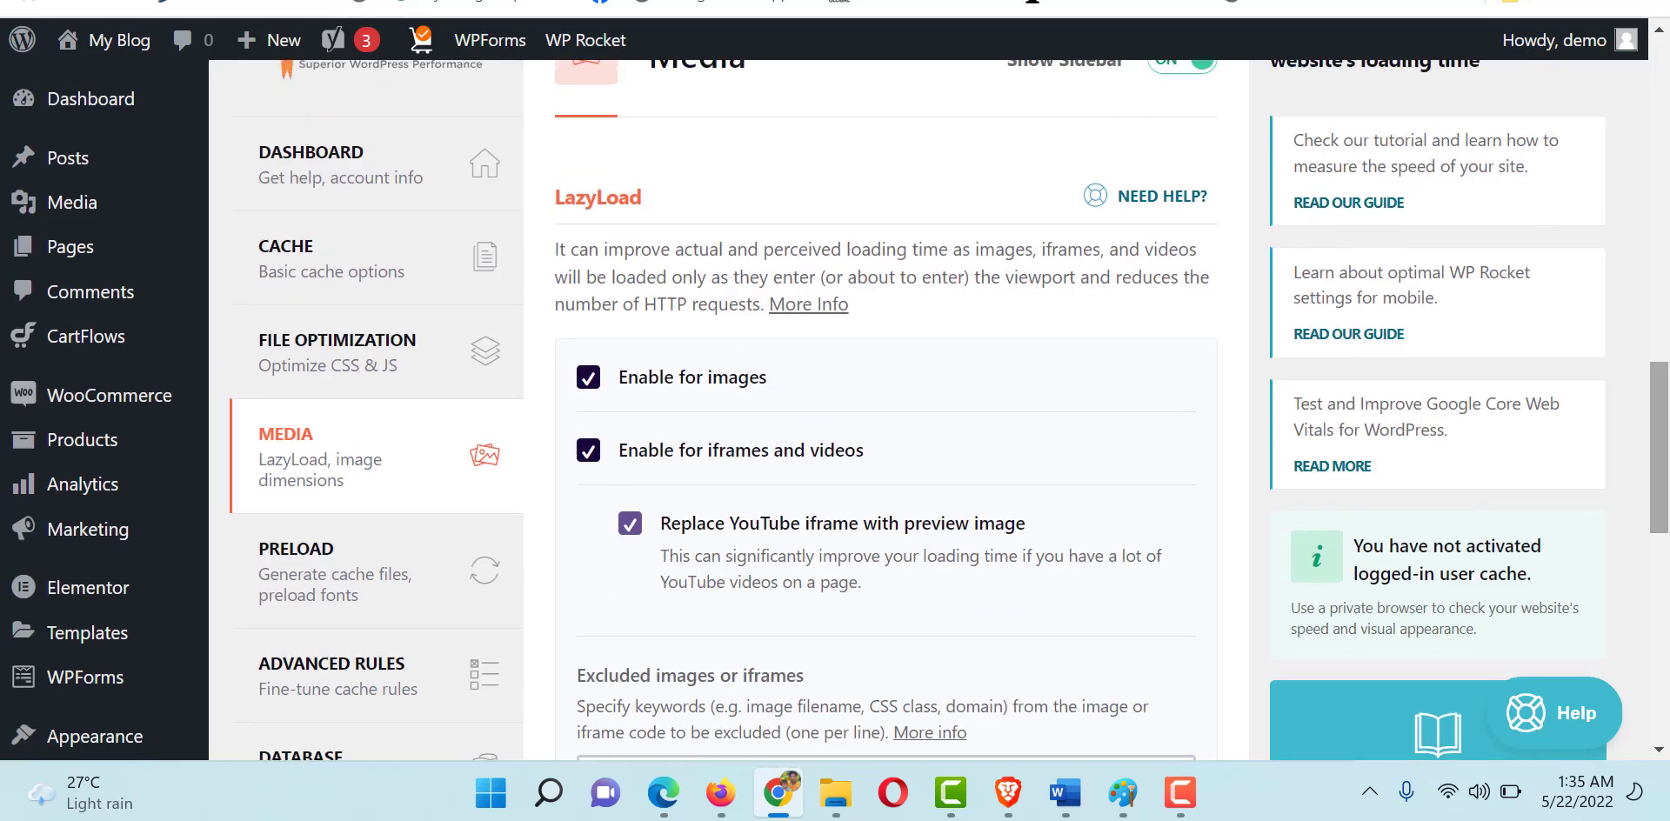
{"action": "left_click", "coordinate": [362, 575]}
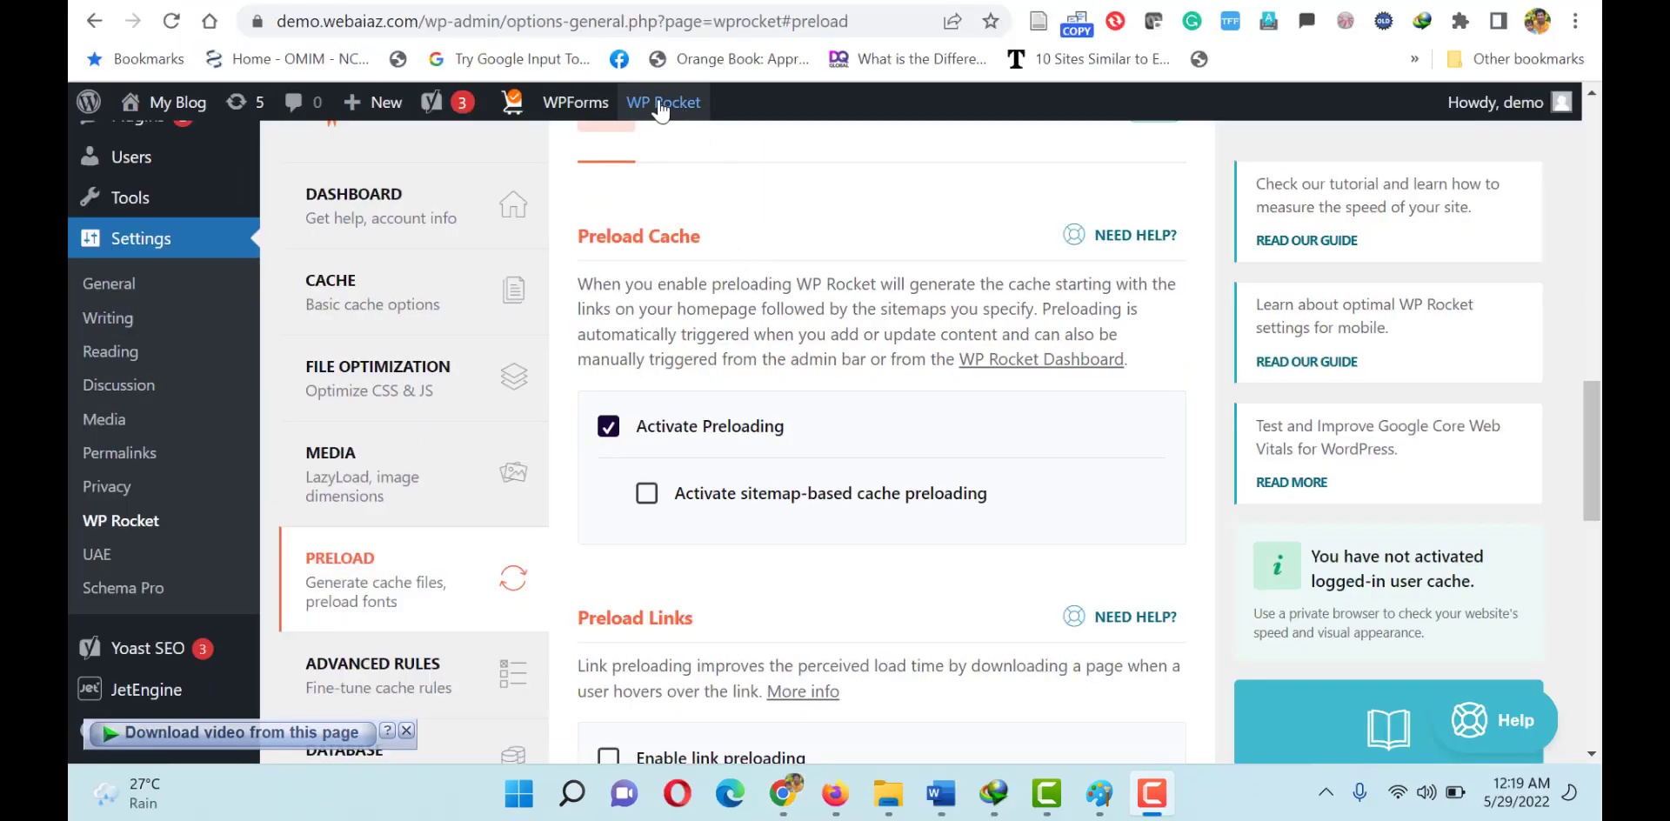
{"action": "mouse_move", "coordinate": [652, 106]}
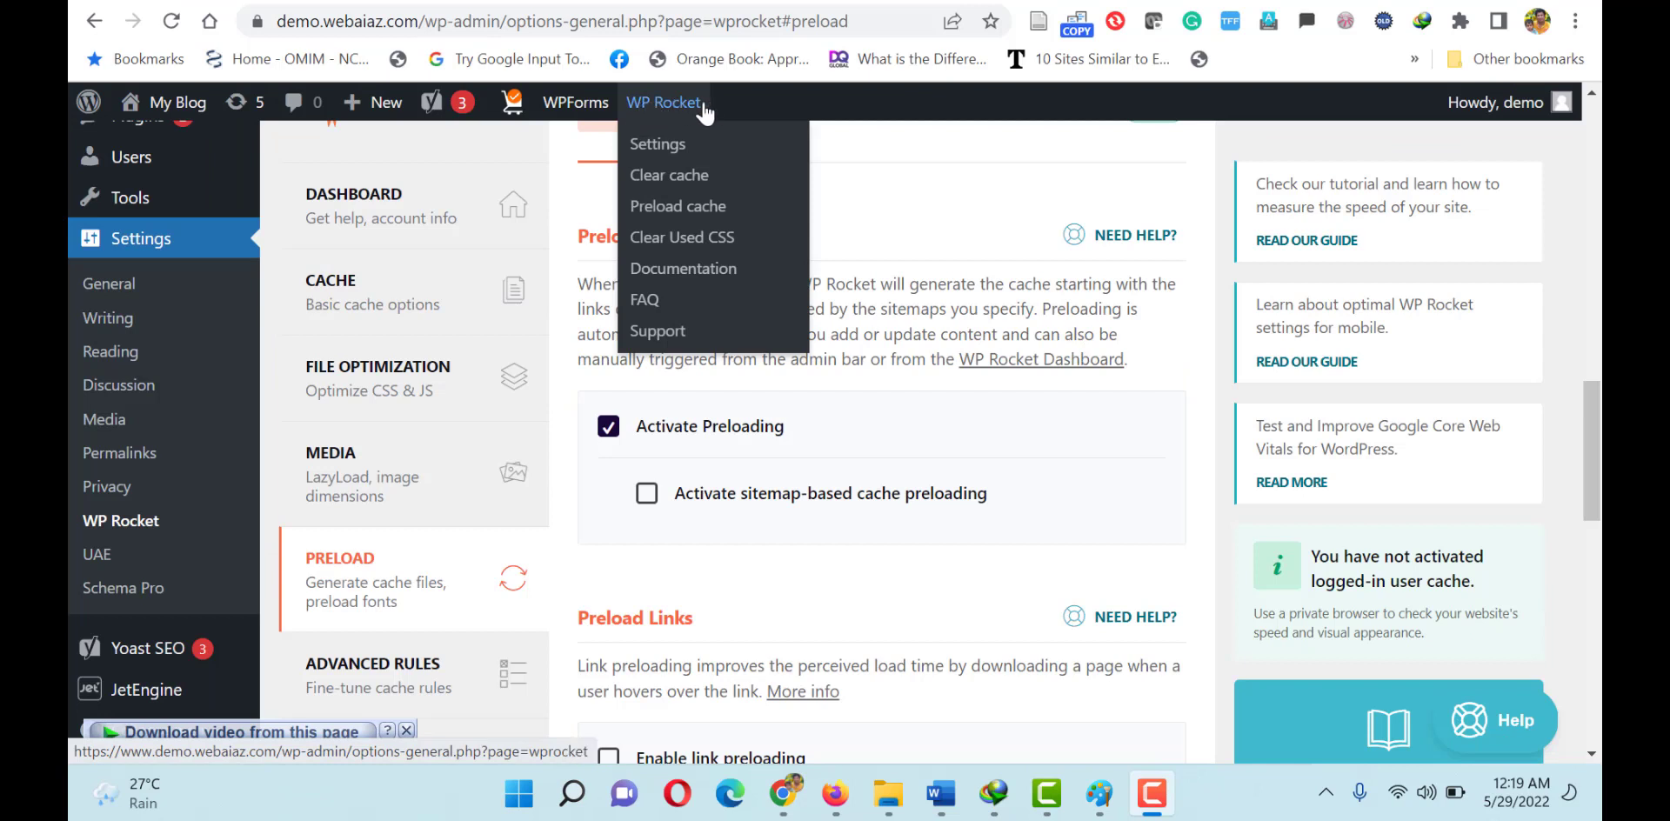
{"action": "left_click", "coordinate": [676, 208]}
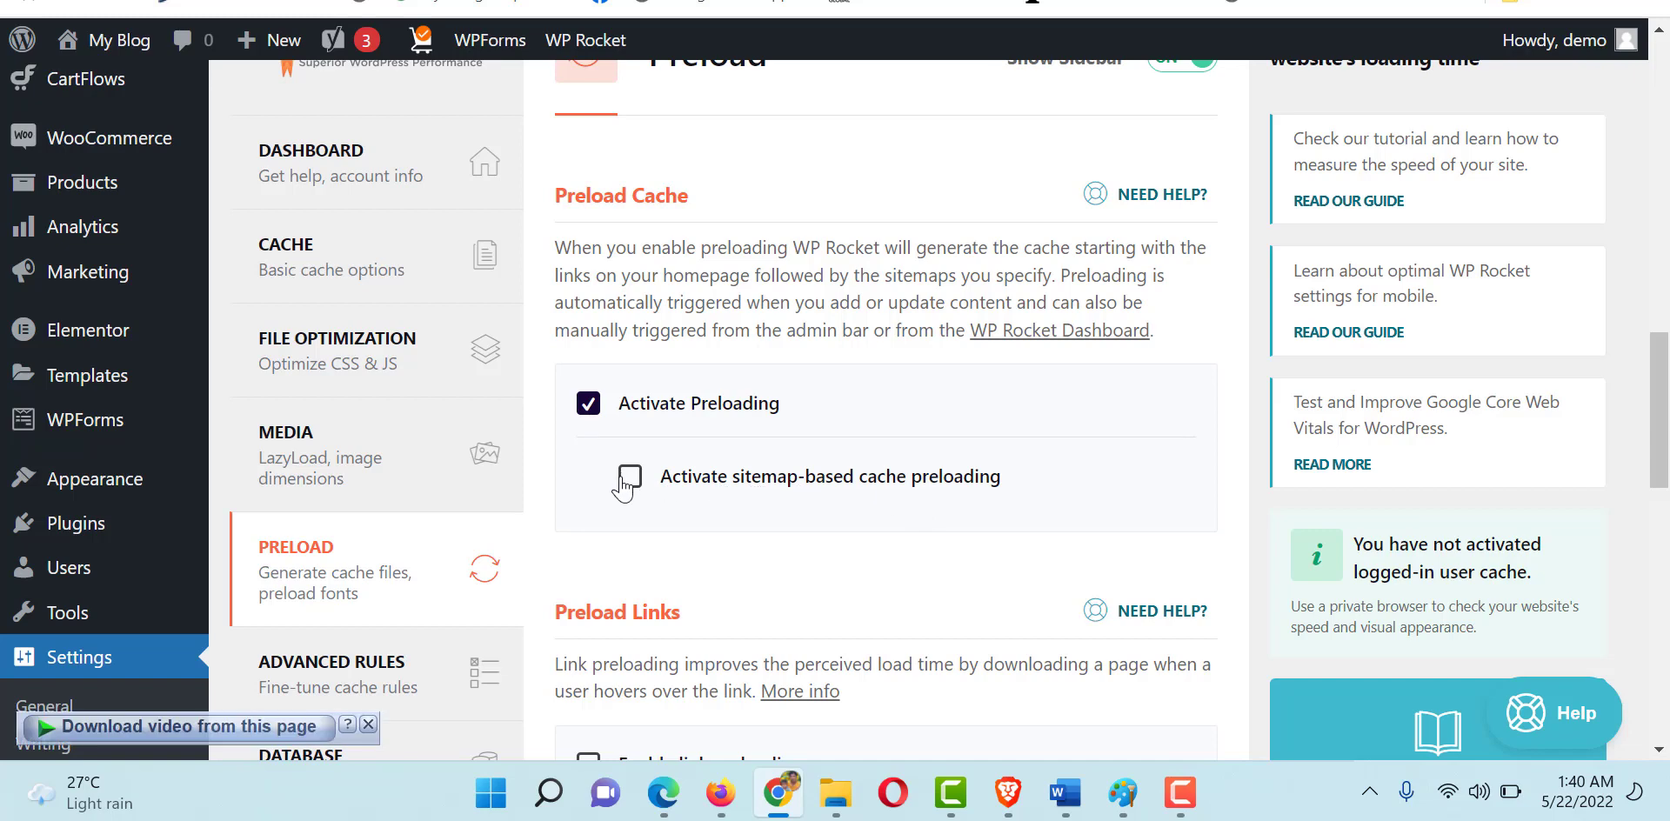
Enable link preloading in the Preload Links settings
{"action": "left_click_drag", "start_coordinate": [1662, 445], "coordinate": [1666, 537]}
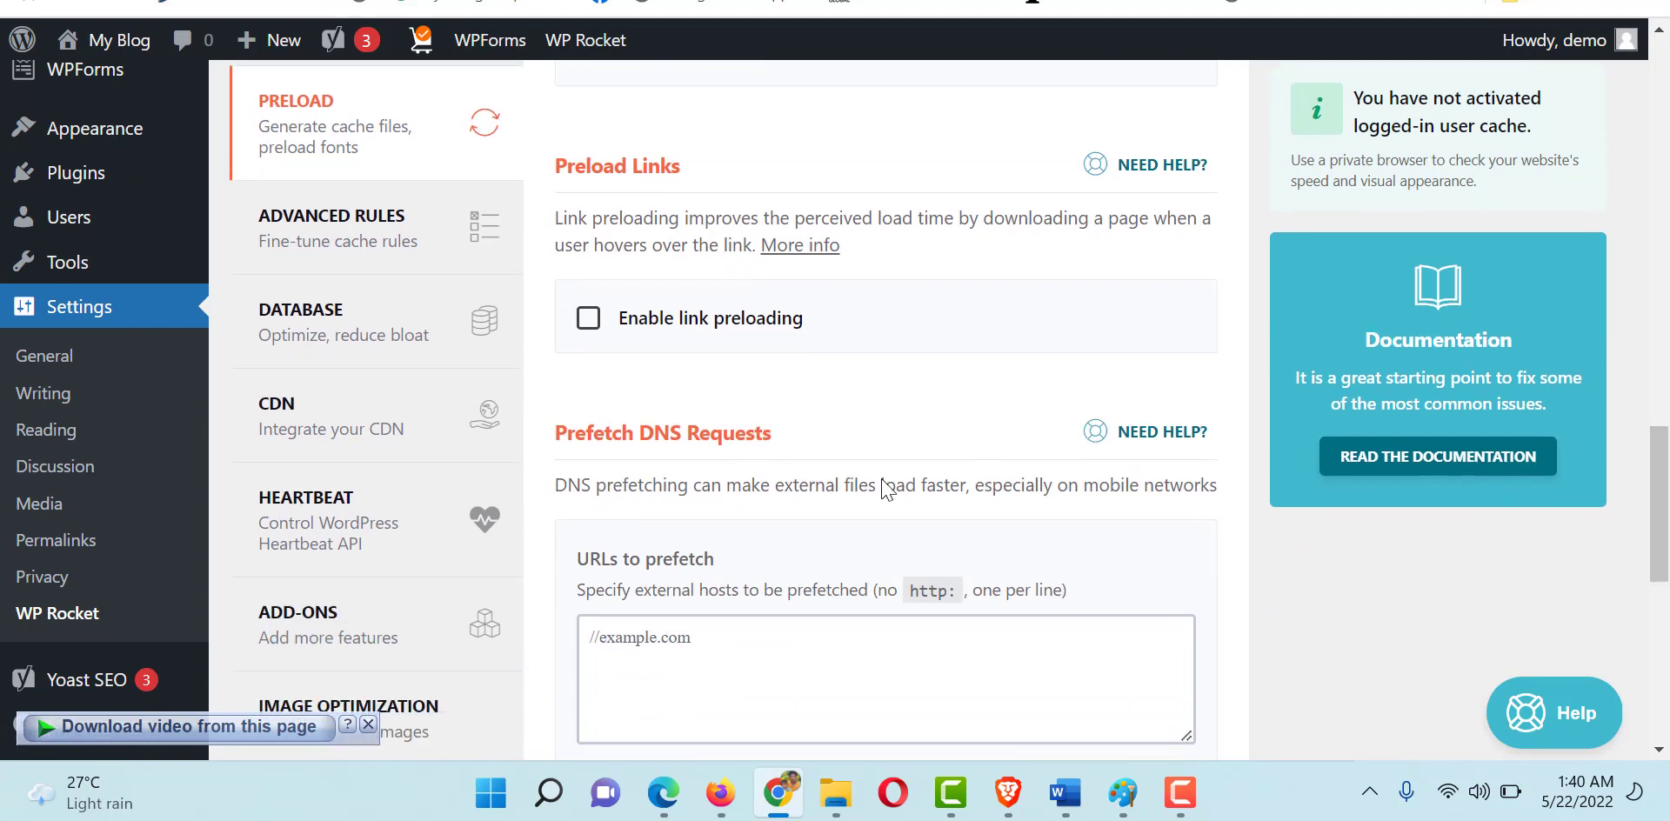
{"action": "left_click", "coordinate": [591, 334]}
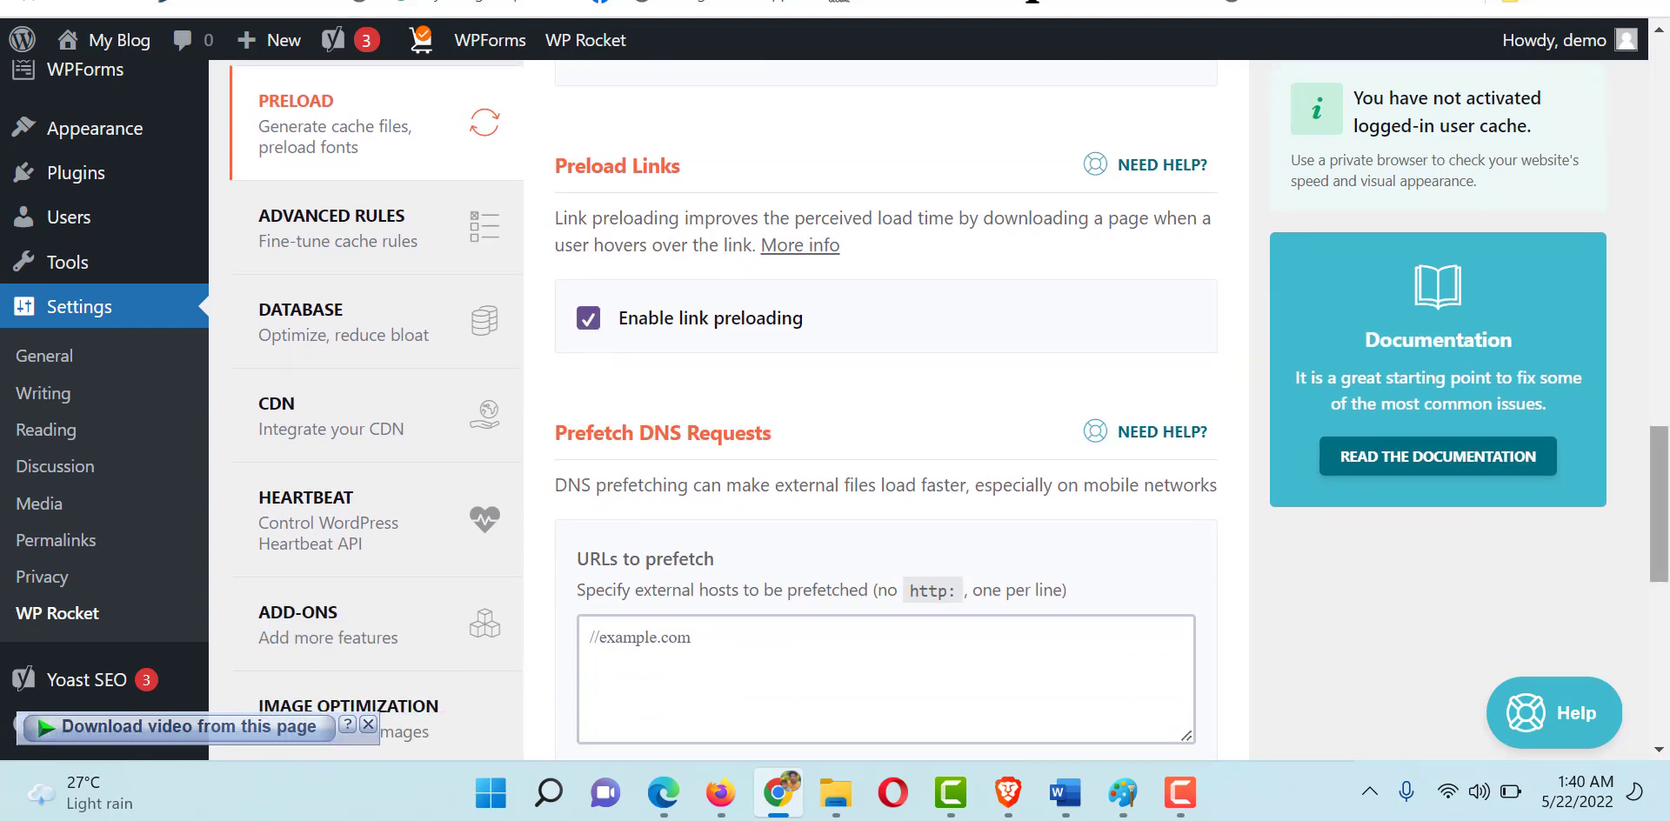
Open WP Rocket's Advanced Rules and review the Never Cache URL(s) and Never Cache Cookies settings
{"action": "mouse_move", "coordinate": [1666, 504]}
{"action": "left_mouse_down"}
{"action": "mouse_move", "coordinate": [1666, 626]}
{"action": "mouse_move", "coordinate": [1666, 480]}
{"action": "left_mouse_up"}
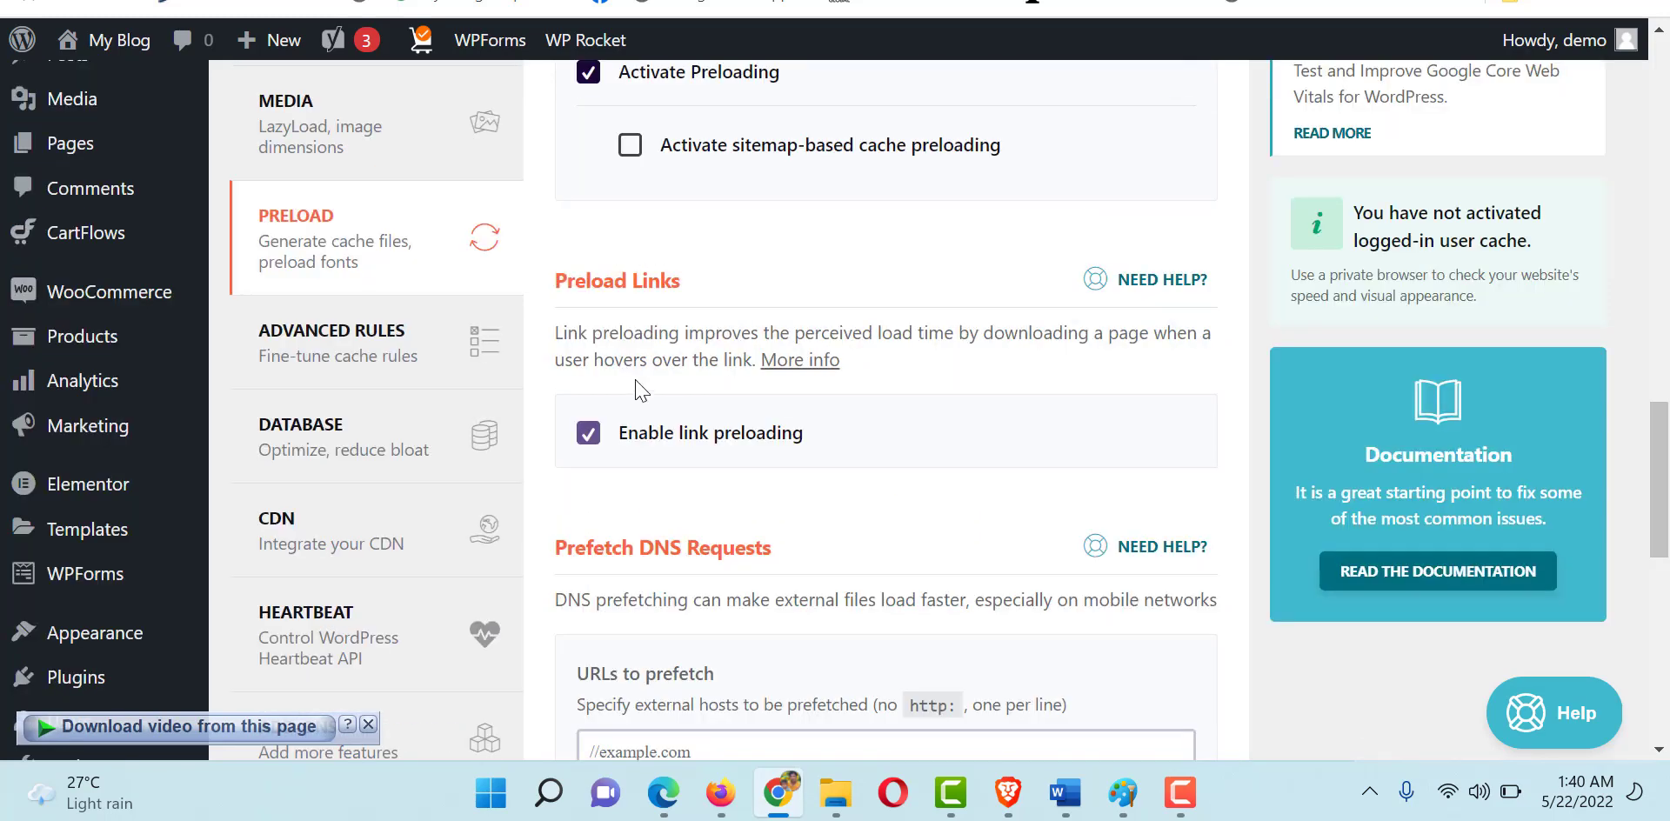
{"action": "left_click", "coordinate": [340, 343]}
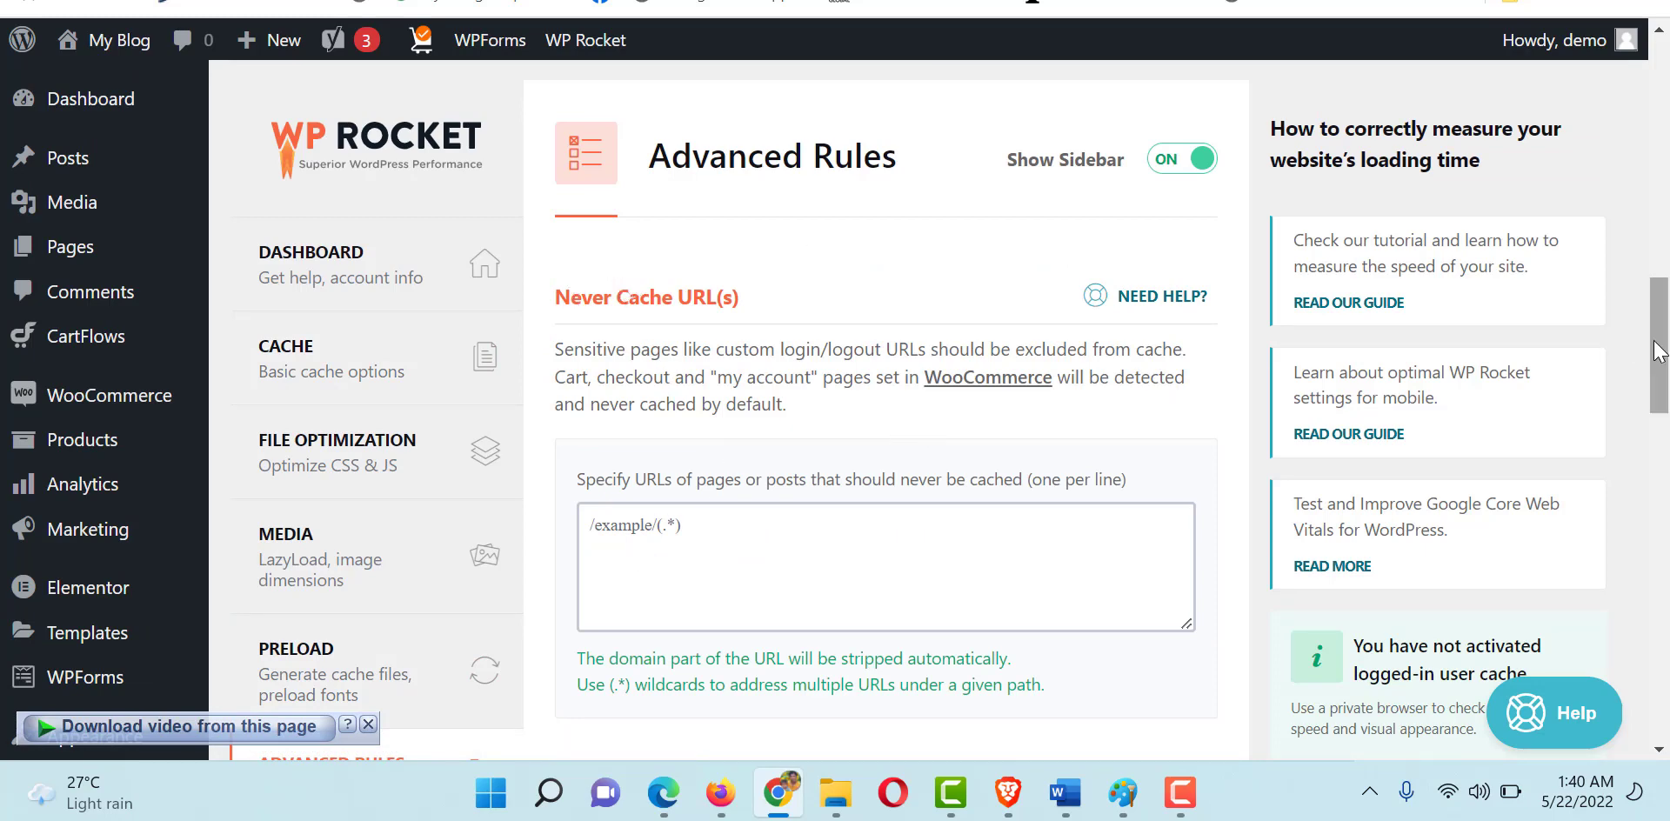
{"action": "left_click_drag", "start_coordinate": [1660, 352], "coordinate": [1667, 317]}
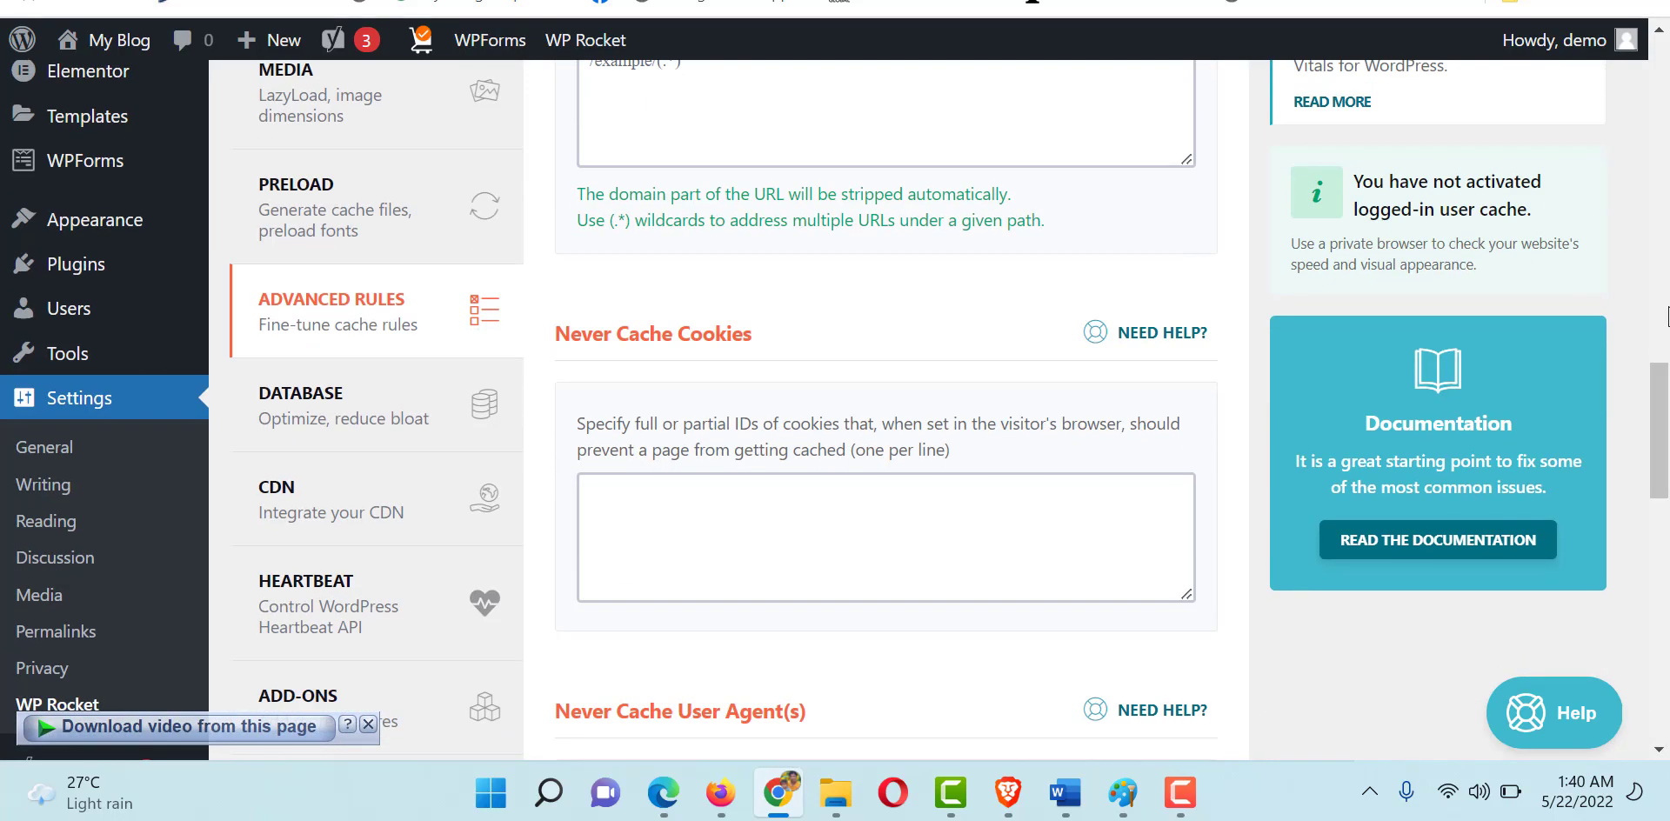
Open WP Rocket's Database settings and review the post, comments and transients cleanup options
{"action": "left_click", "coordinate": [360, 398]}
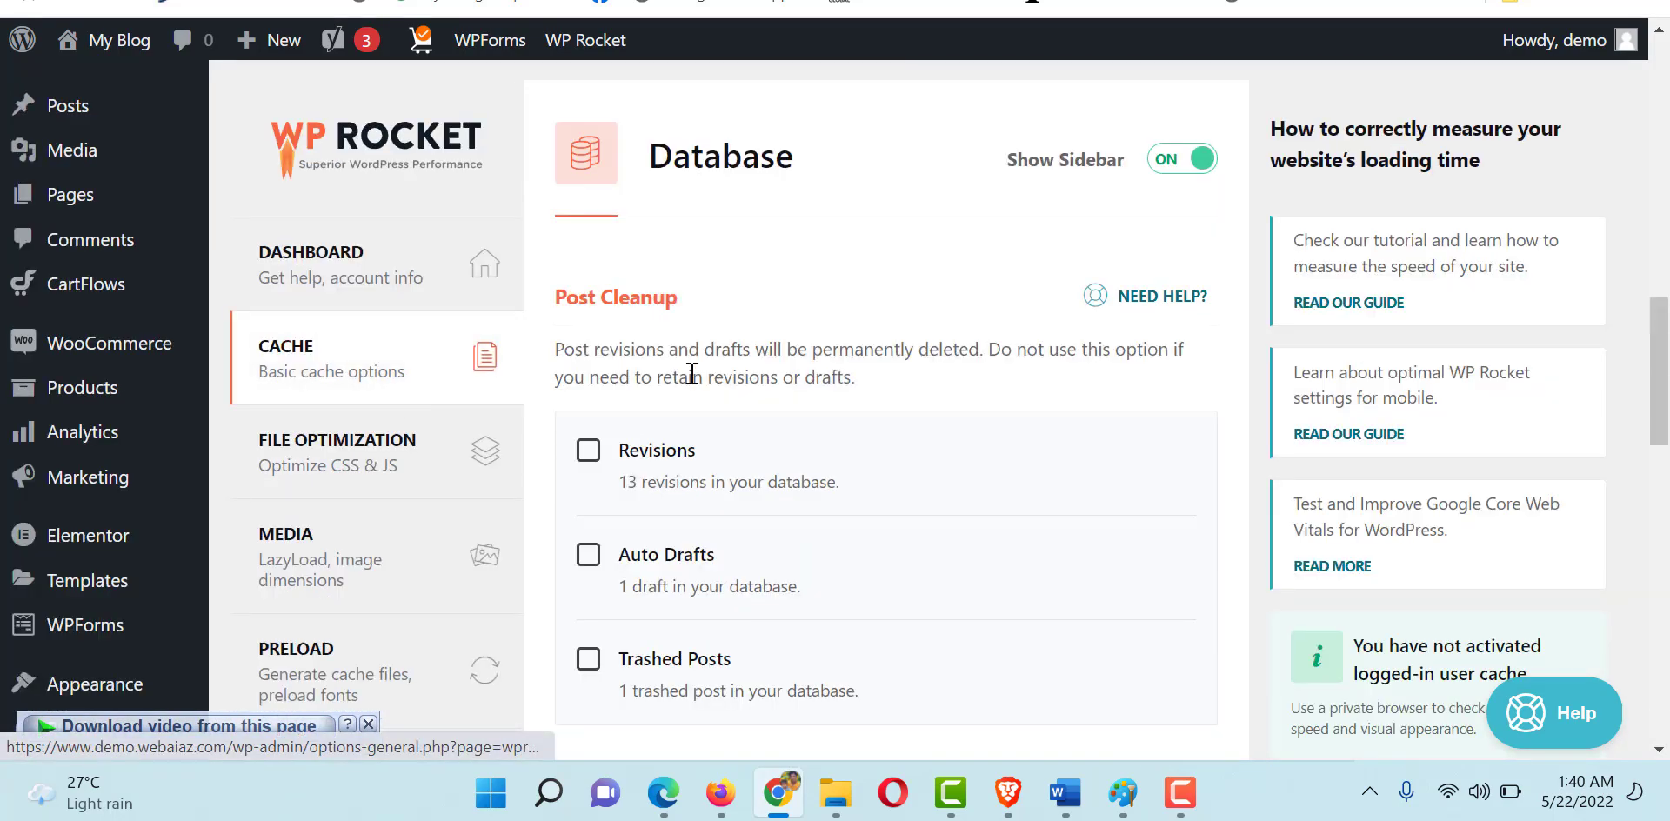
{"action": "left_click_drag", "start_coordinate": [1664, 365], "coordinate": [1666, 409]}
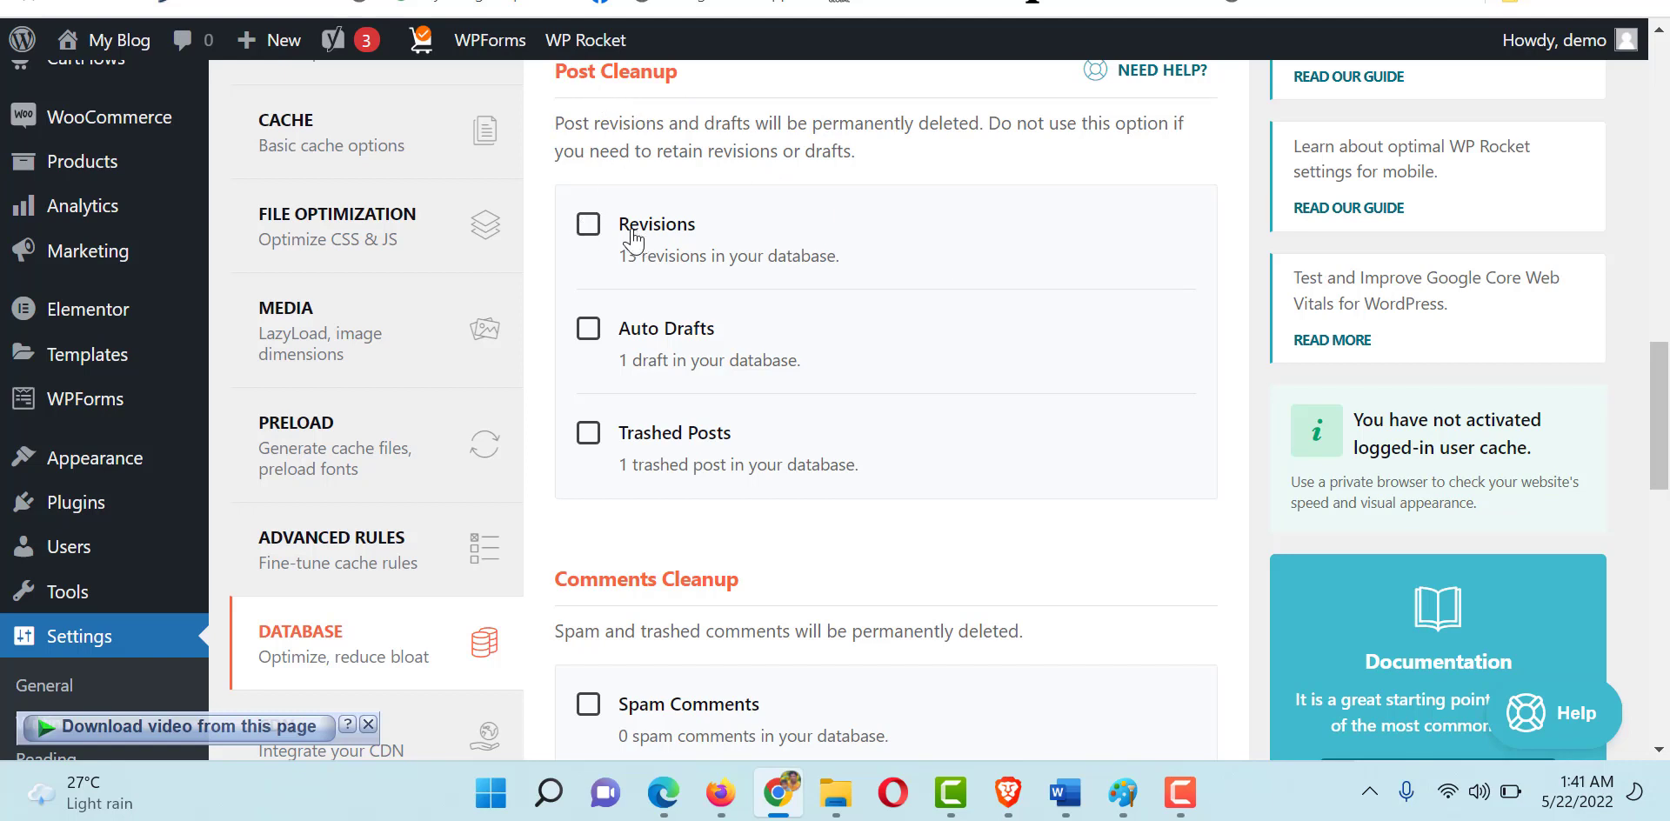
{"action": "left_click", "coordinate": [594, 228]}
{"action": "left_click", "coordinate": [593, 228]}
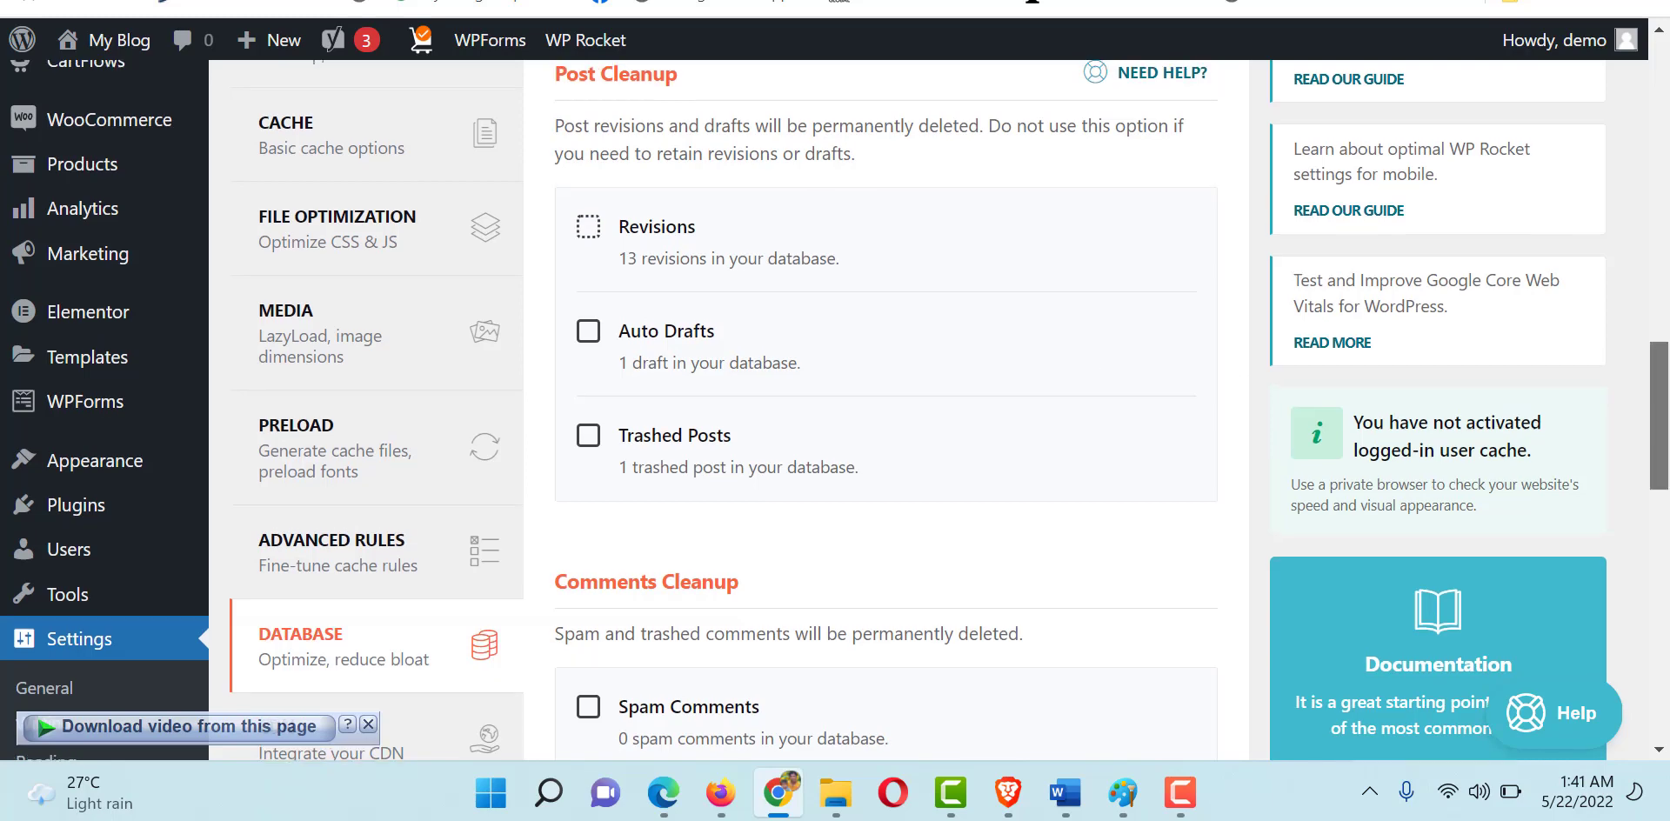
{"action": "mouse_move", "coordinate": [1664, 473]}
{"action": "left_mouse_down"}
{"action": "mouse_move", "coordinate": [1667, 500]}
{"action": "mouse_move", "coordinate": [1667, 426]}
{"action": "mouse_move", "coordinate": [1667, 464]}
{"action": "left_mouse_up"}
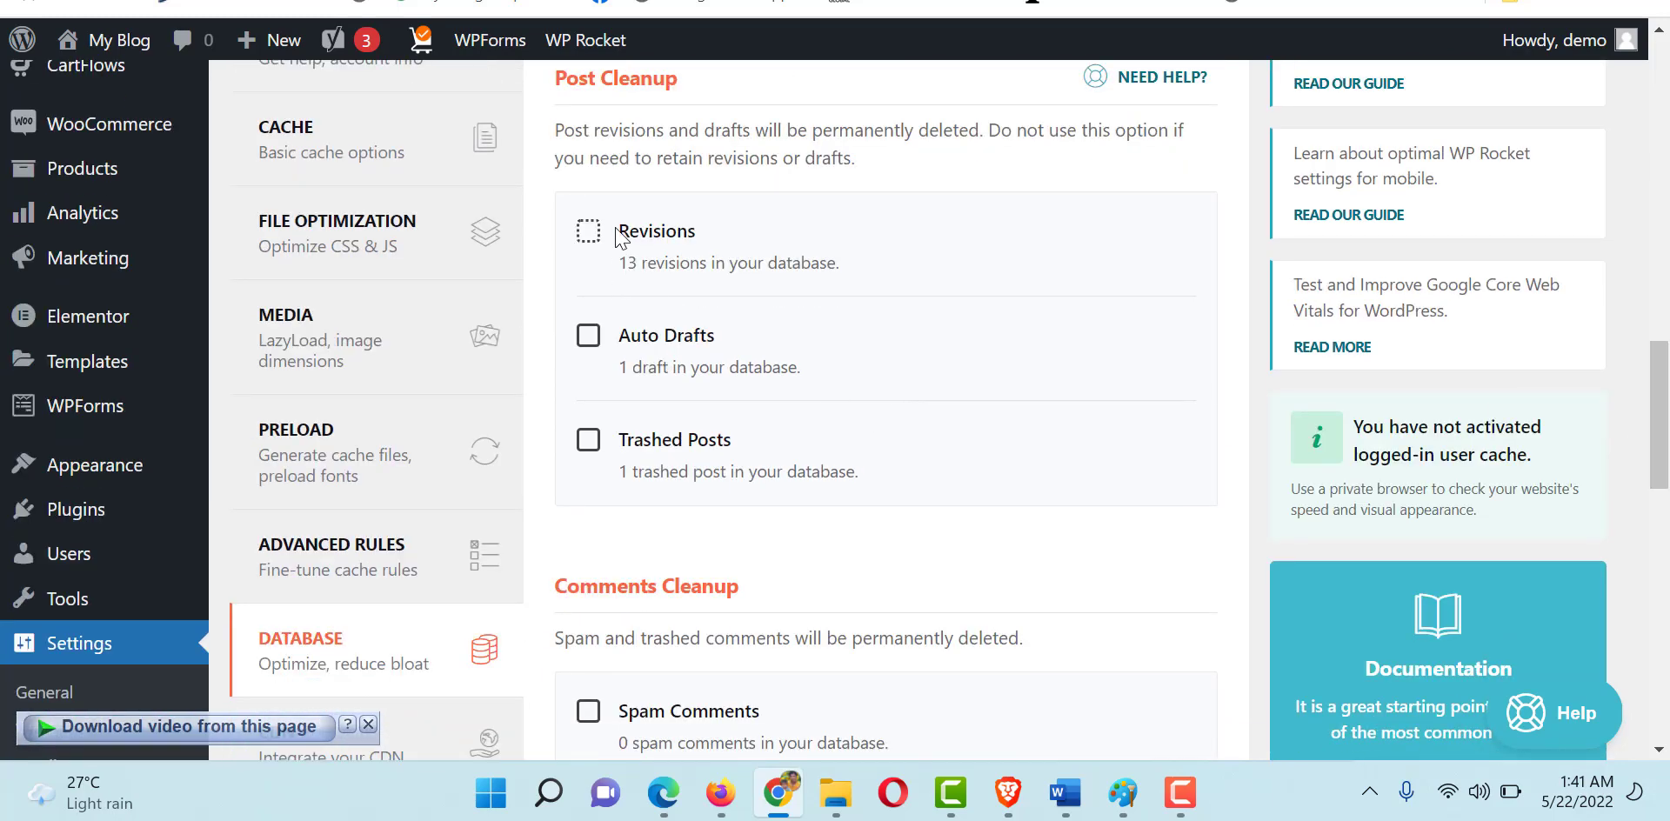
{"action": "mouse_move", "coordinate": [1667, 389]}
{"action": "left_mouse_down"}
{"action": "mouse_move", "coordinate": [1664, 673]}
{"action": "mouse_move", "coordinate": [1667, 364]}
{"action": "left_mouse_up"}
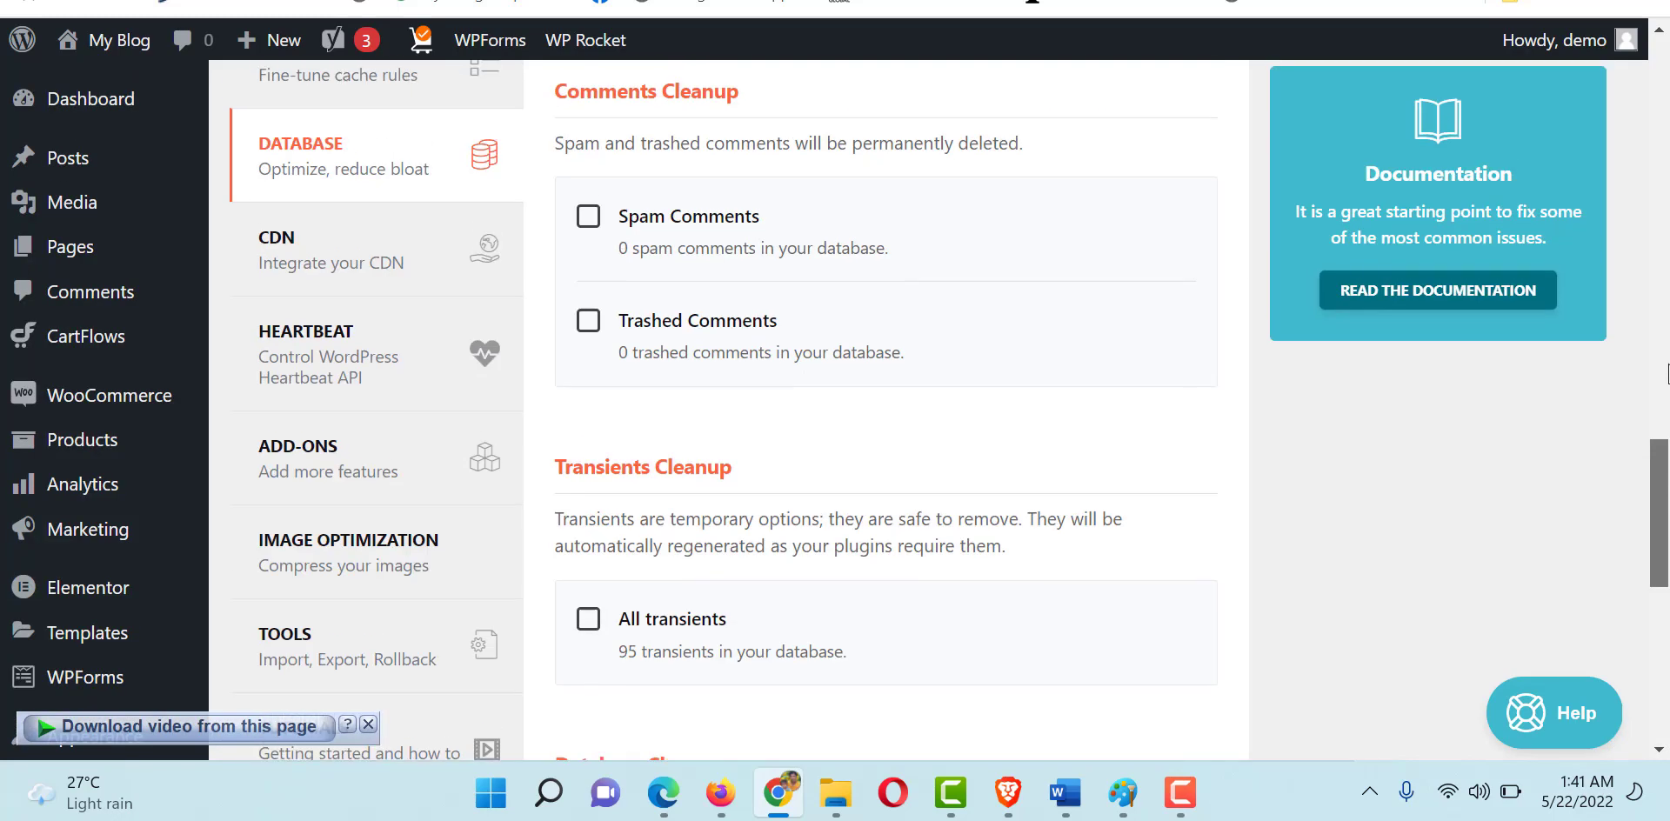
{"action": "scroll", "coordinate": [1667, 374], "scroll_direction": "up", "scroll_amount": 1}
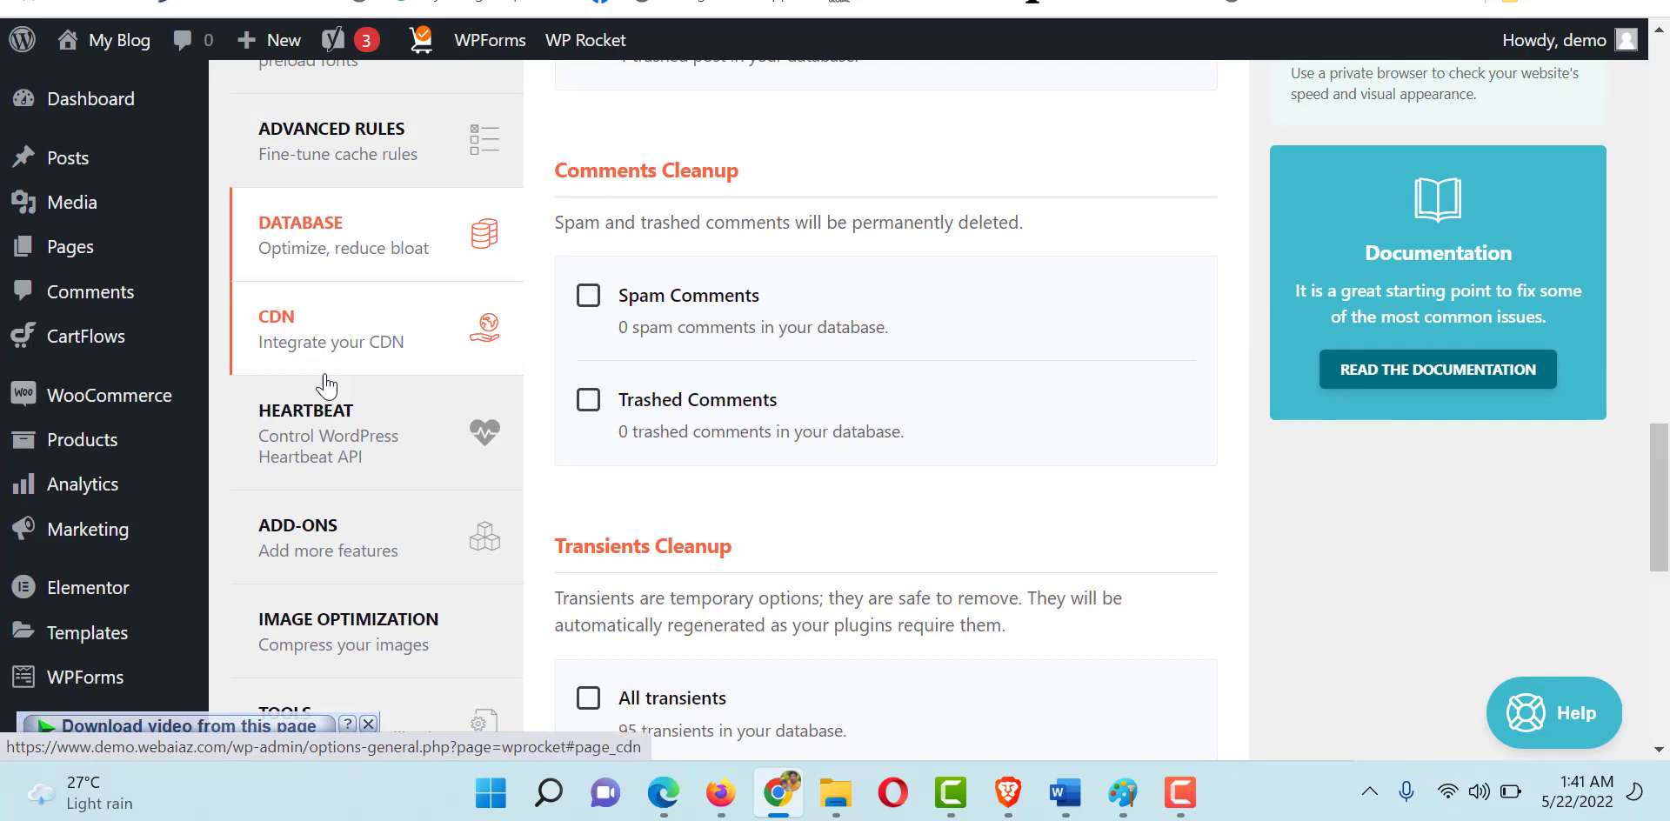
Review WP Rocket's Heartbeat settings and the available add-ons, including Varnish, Cloudflare and Sucuri
{"action": "left_click", "coordinate": [328, 415]}
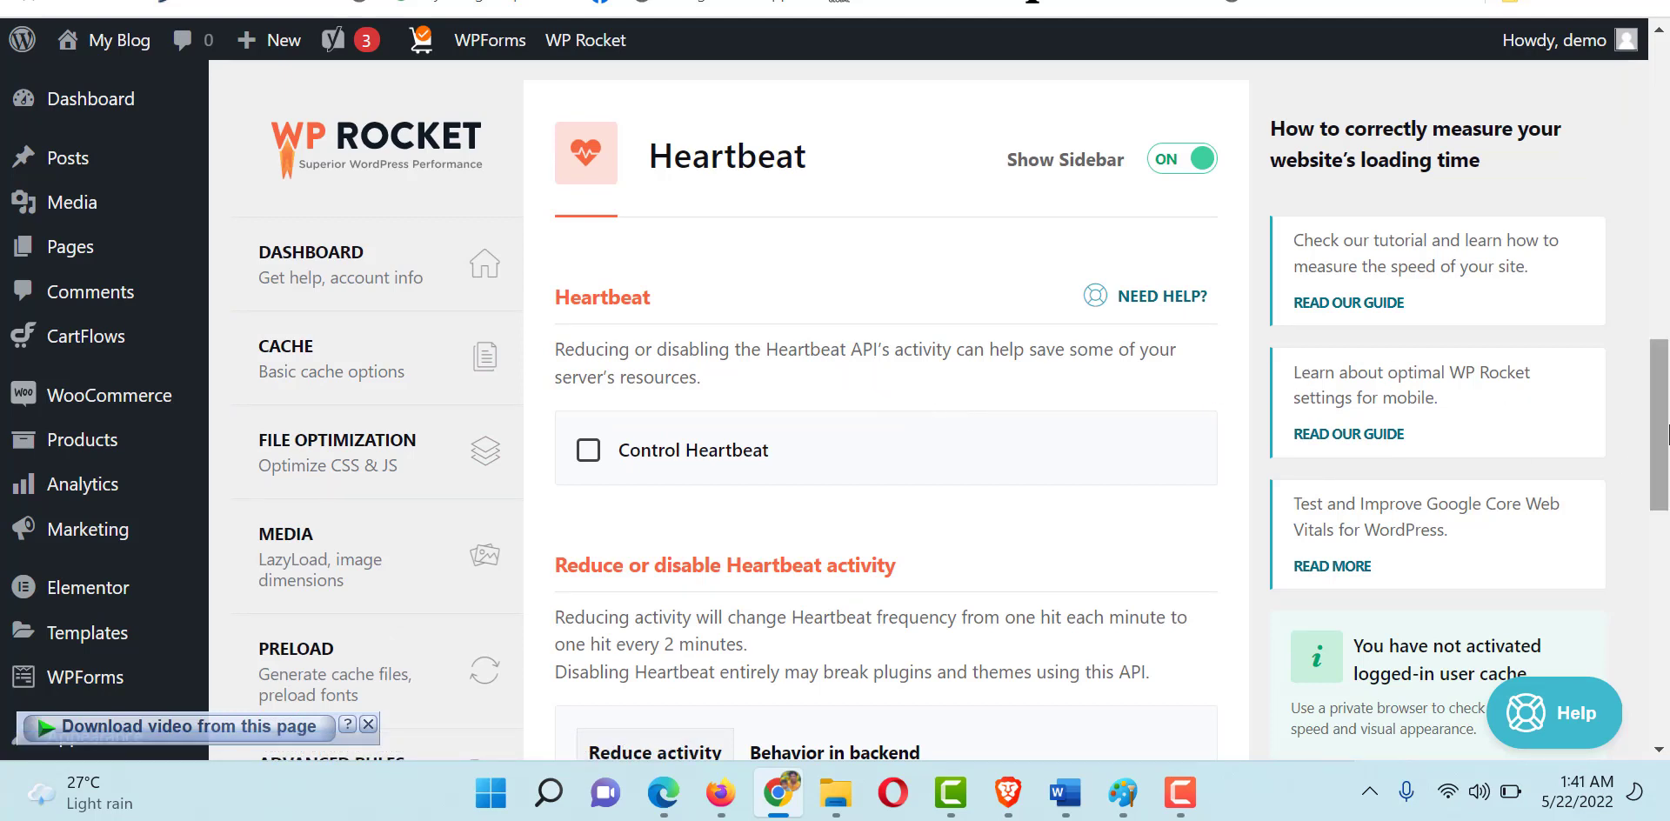
{"action": "left_click_drag", "start_coordinate": [1665, 434], "coordinate": [1666, 621]}
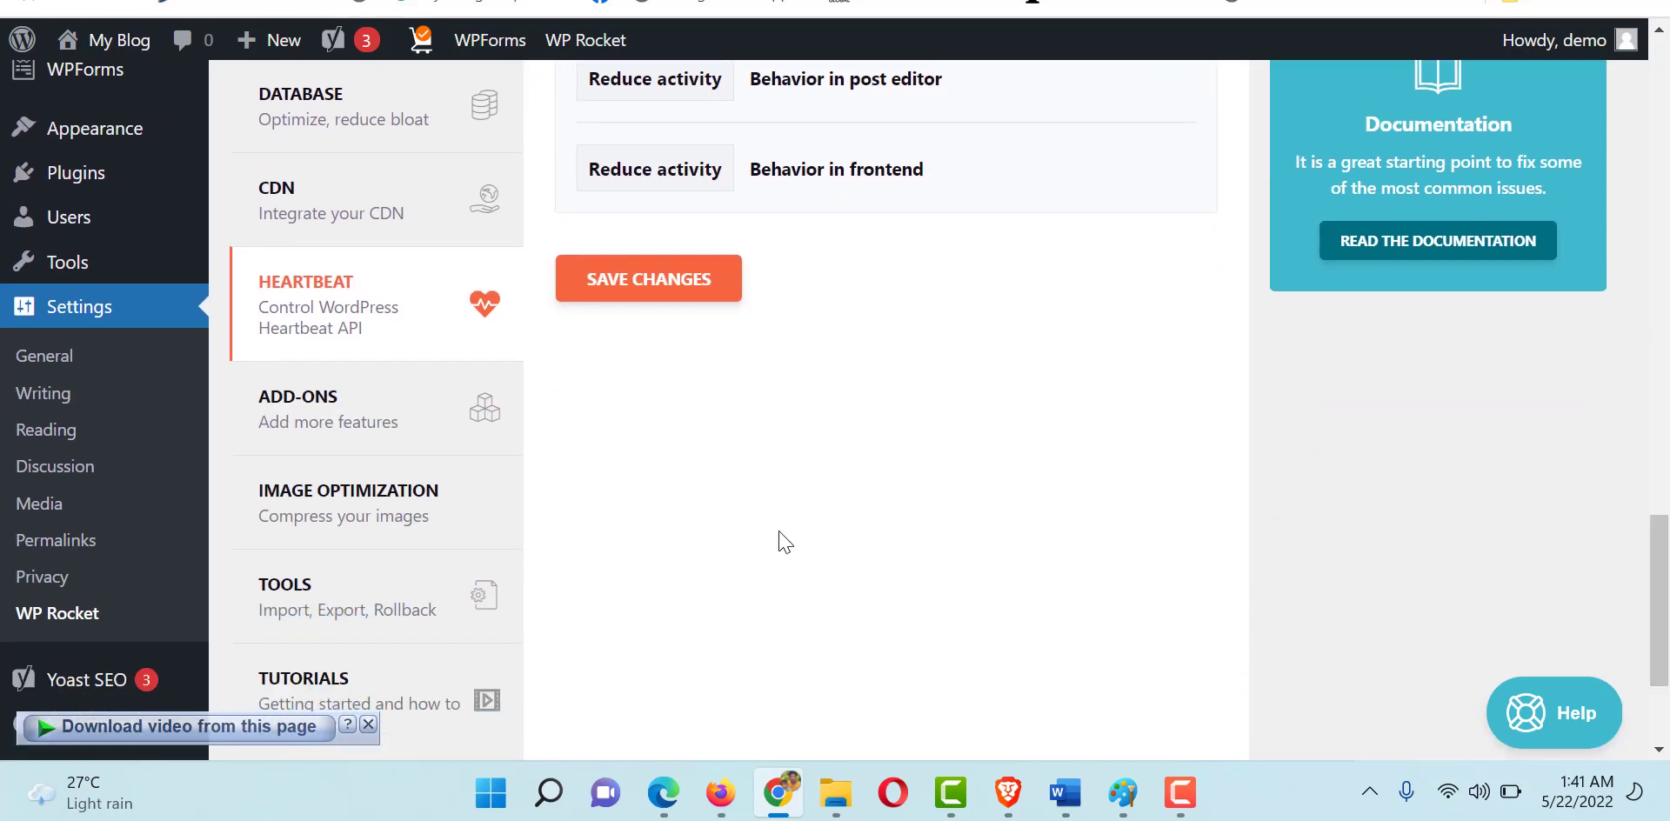
{"action": "left_click", "coordinate": [348, 398]}
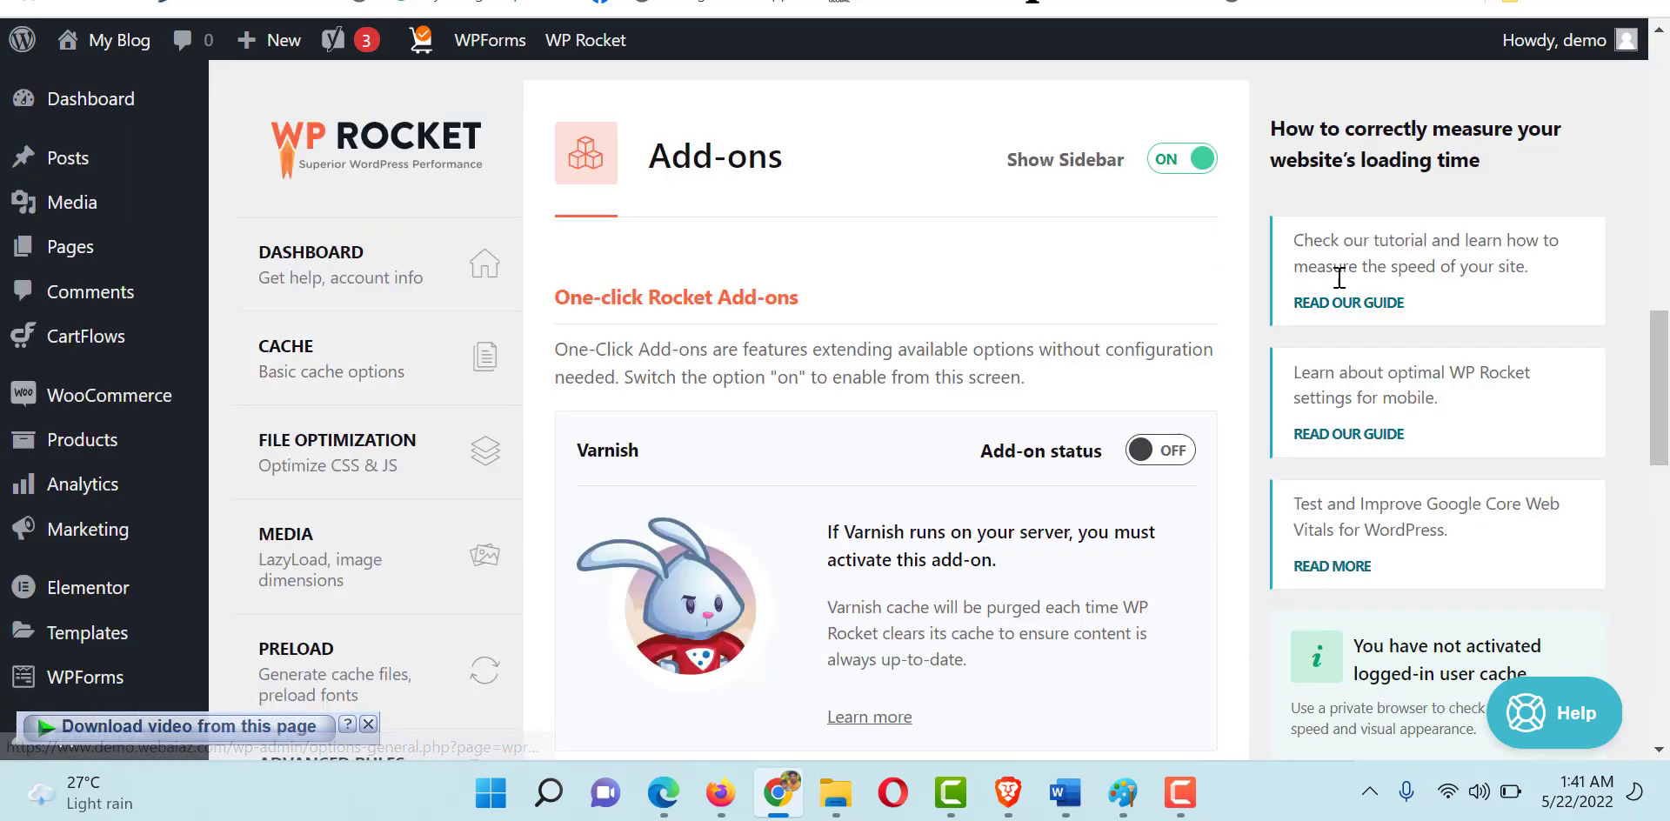
{"action": "left_click_drag", "start_coordinate": [1666, 379], "coordinate": [1666, 585]}
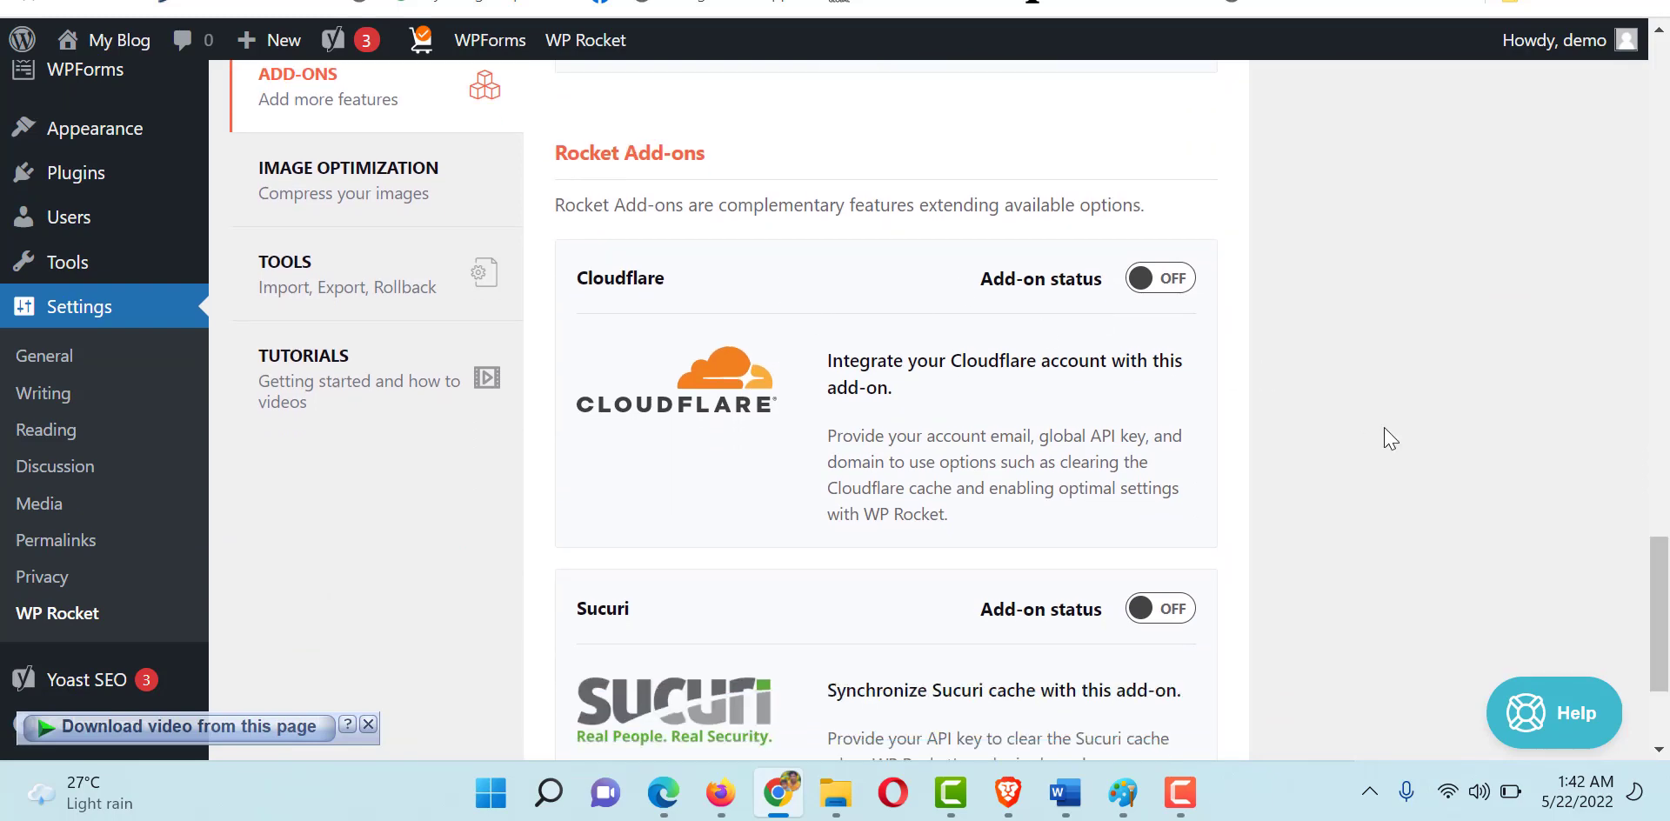
{"action": "left_click_drag", "start_coordinate": [1665, 620], "coordinate": [1665, 591]}
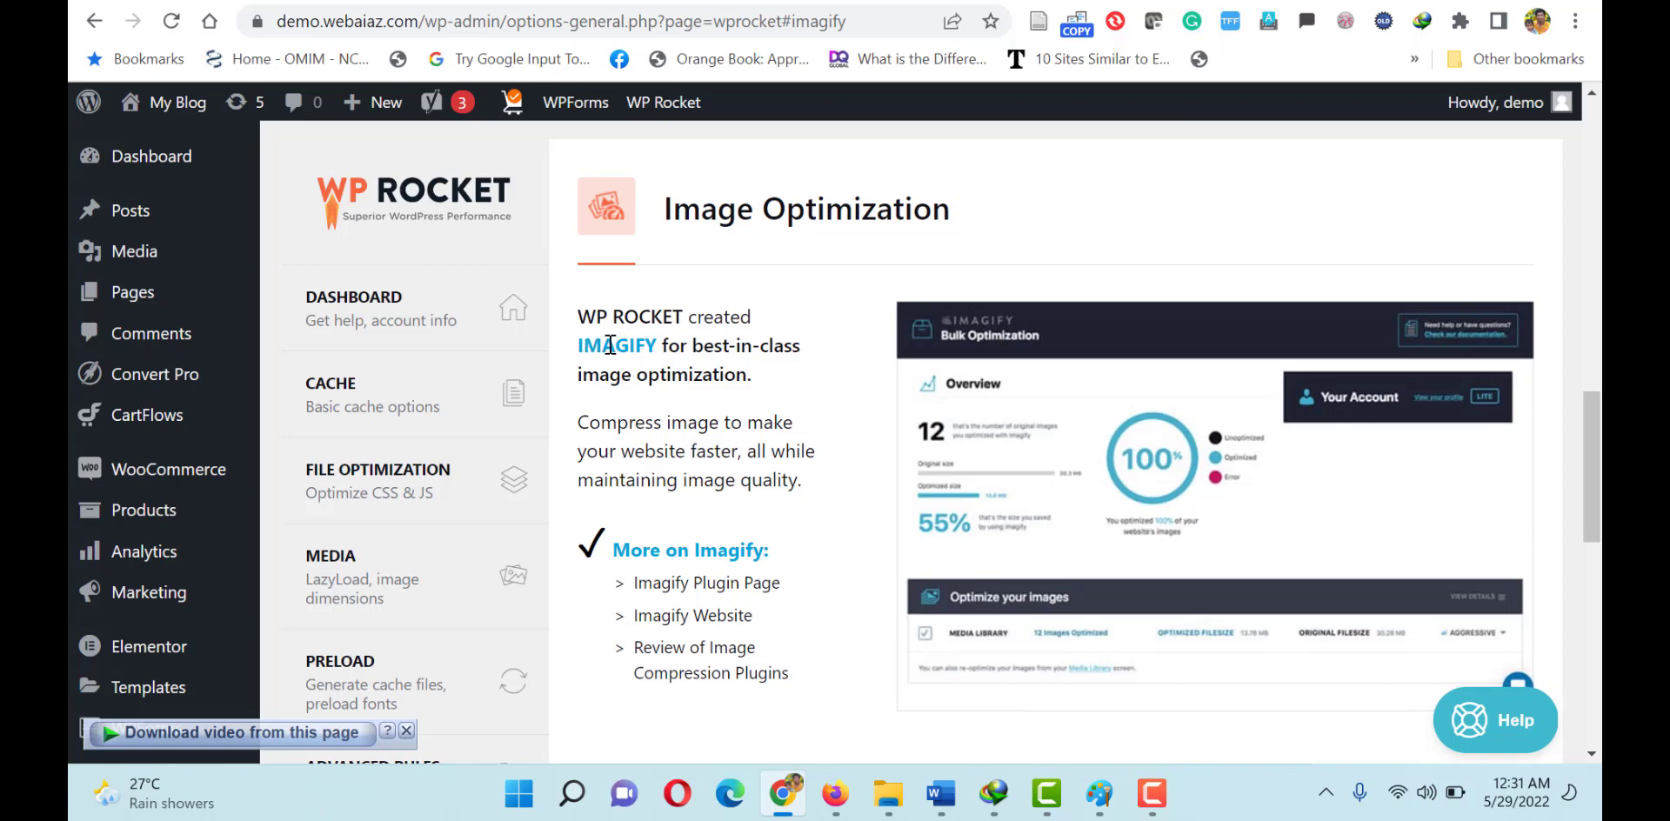
Install Imagify from WP Rocket's Image Optimization settings and sign up for a free Imagify account with the account e-mail
{"action": "scroll", "coordinate": [1598, 453], "scroll_direction": "down", "scroll_amount": 2}
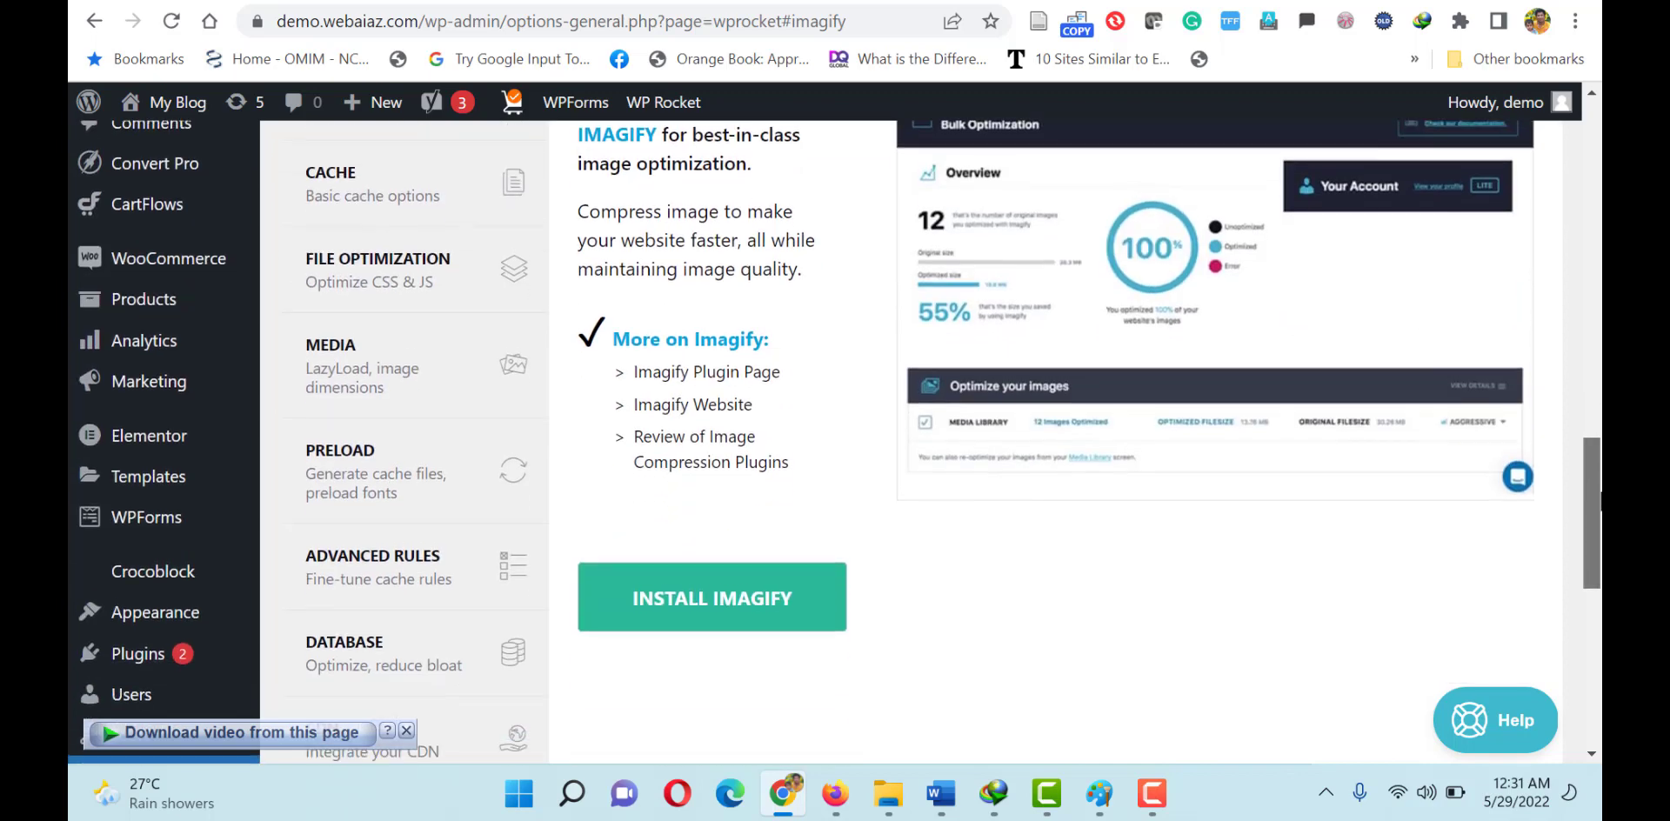
{"action": "left_click", "coordinate": [712, 596]}
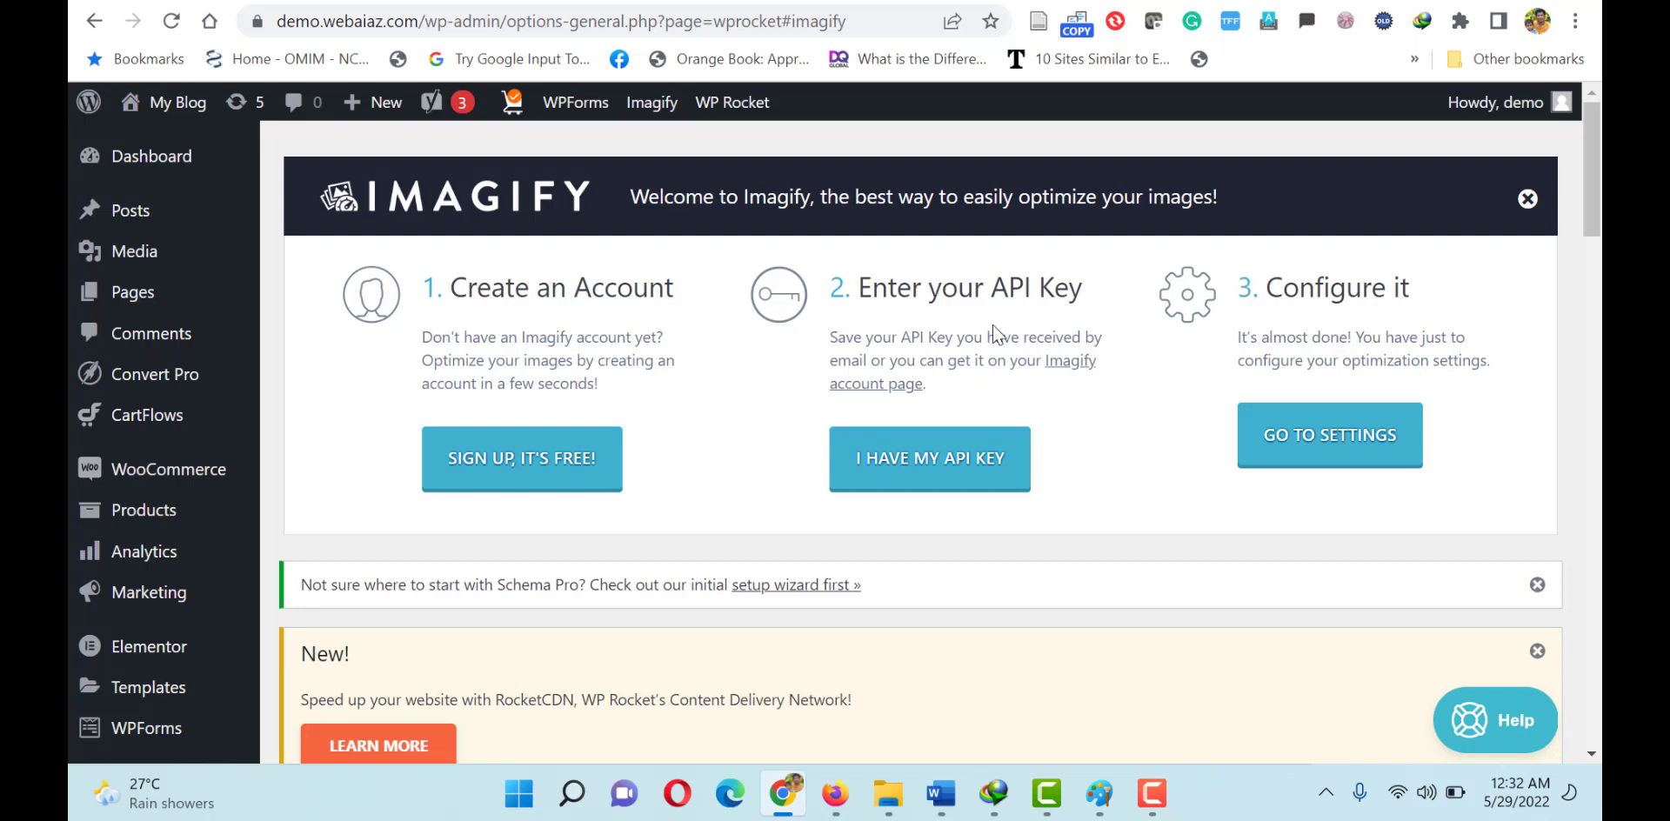
{"action": "left_click", "coordinate": [501, 459]}
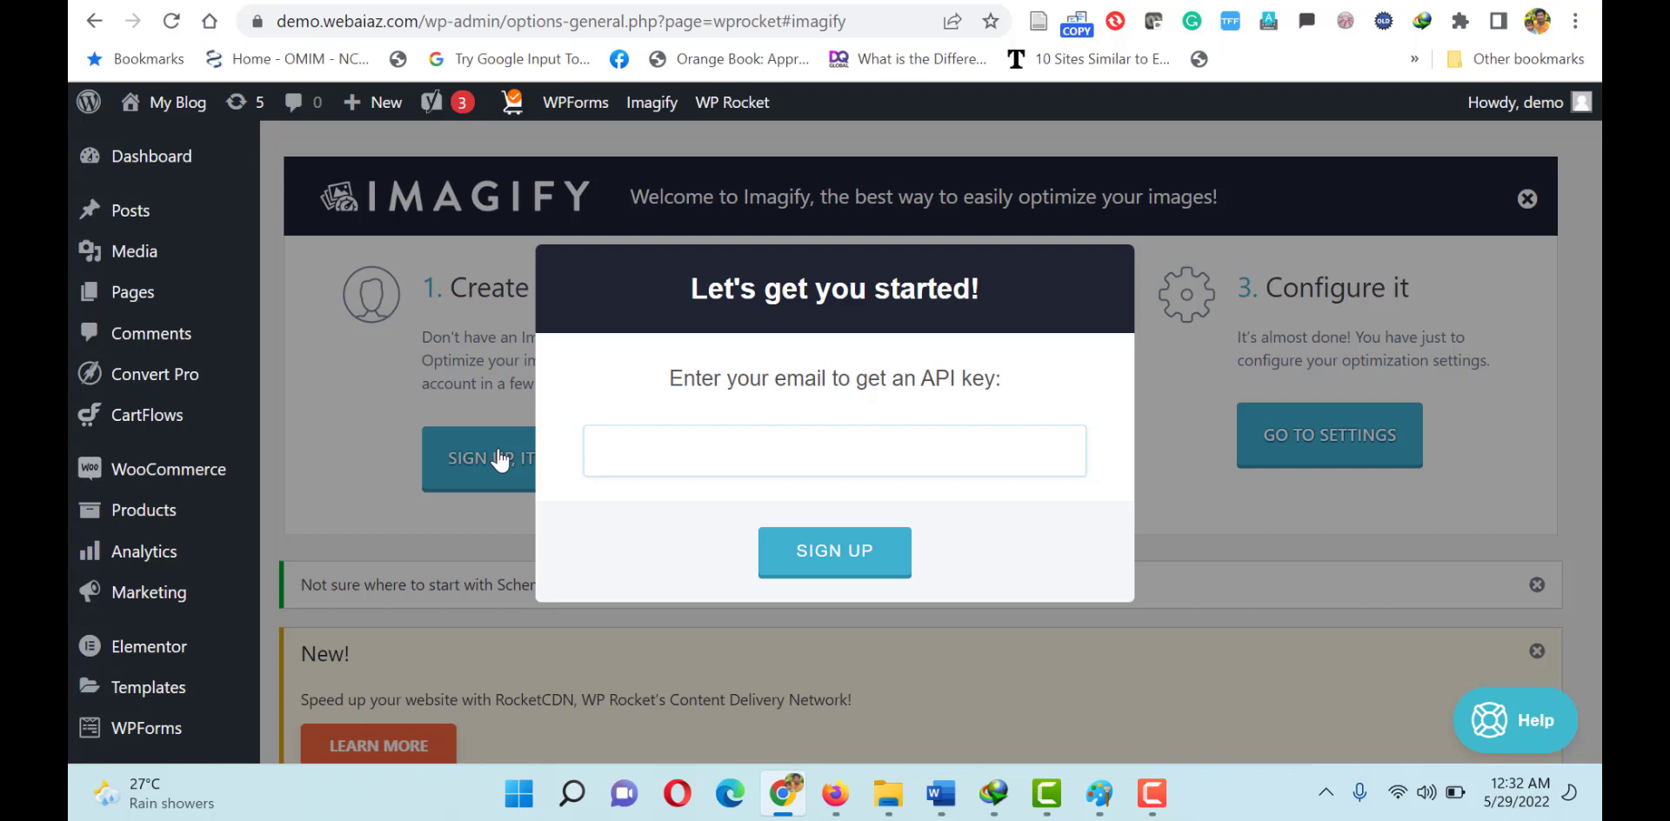
{"action": "key", "text": "ctrl+v"}
{"action": "left_click", "coordinate": [834, 565]}
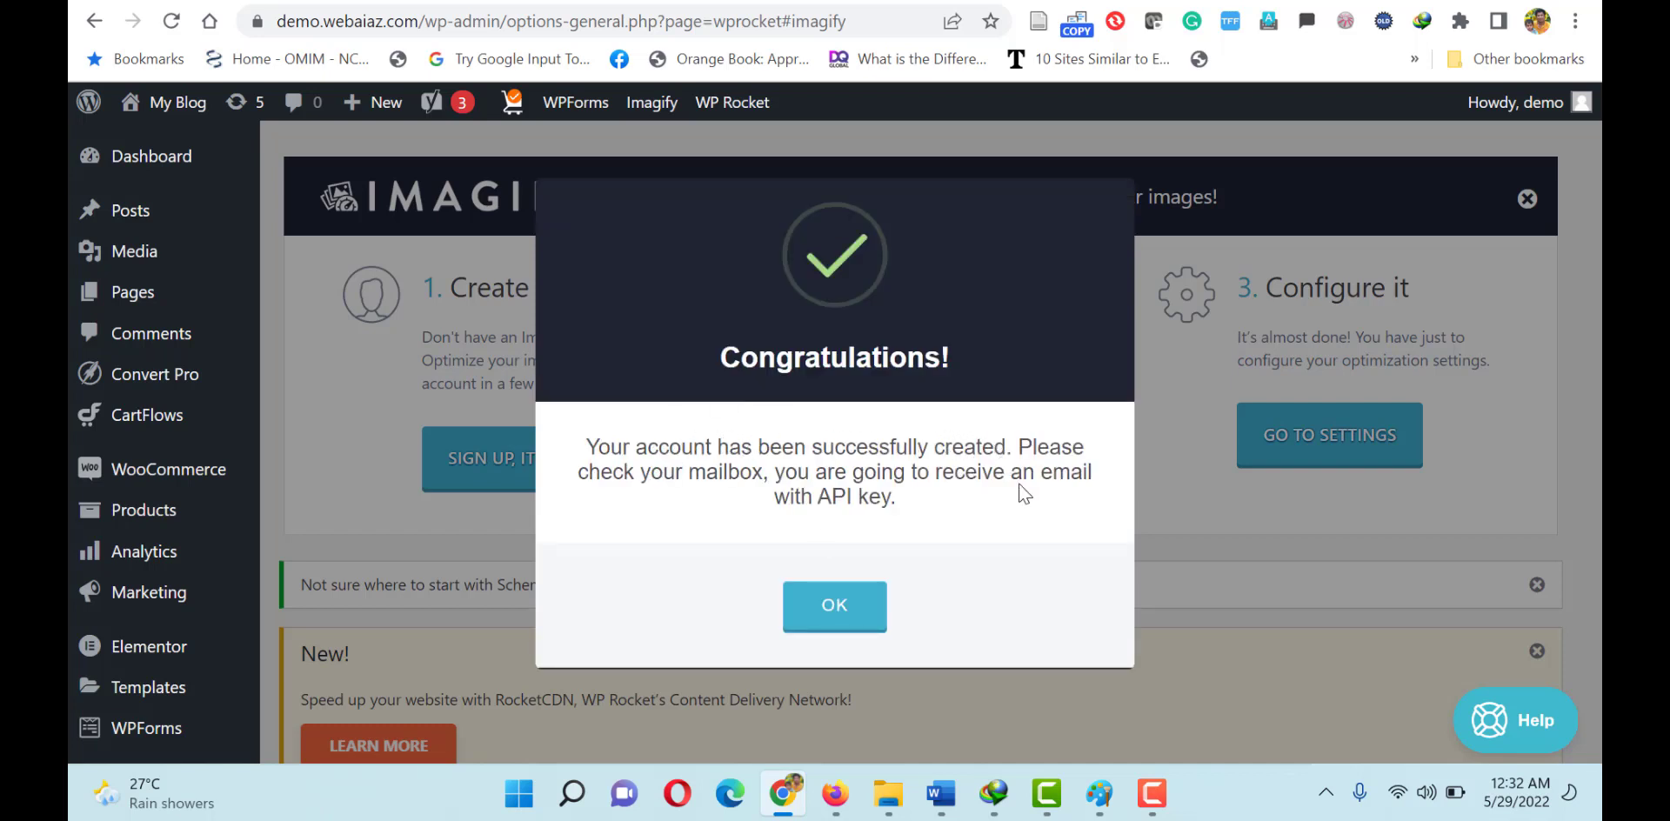
{"action": "left_click", "coordinate": [831, 606]}
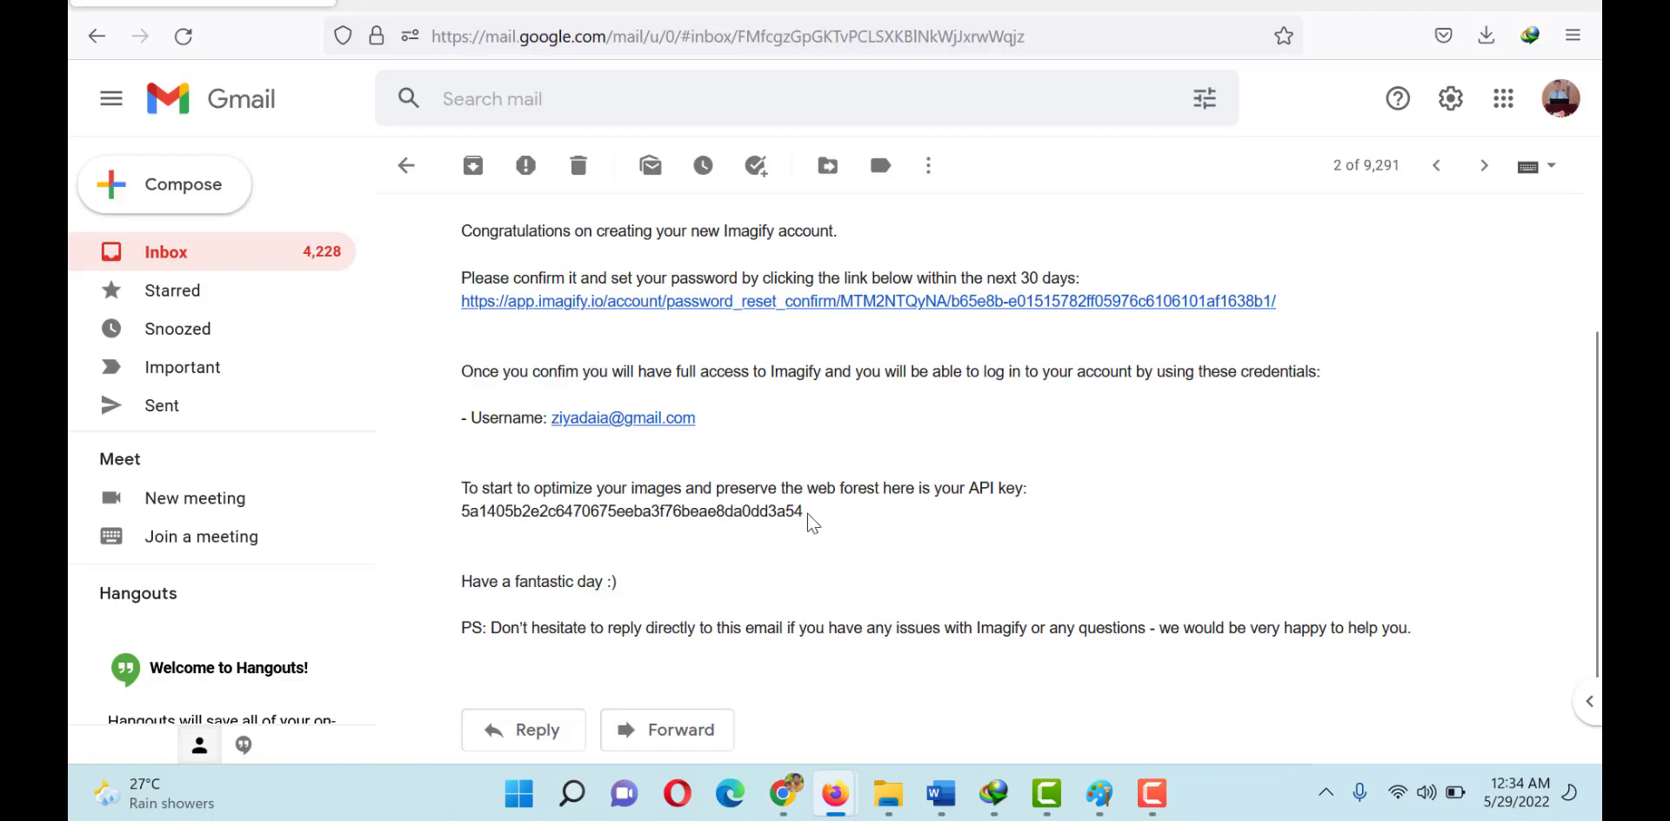
Copy the API key from the Imagify e-mail in Gmail and connect Imagify with it in the WordPress dashboard in Chrome
{"action": "left_click_drag", "start_coordinate": [807, 515], "coordinate": [464, 517]}
{"action": "key", "text": "ctrl+c"}
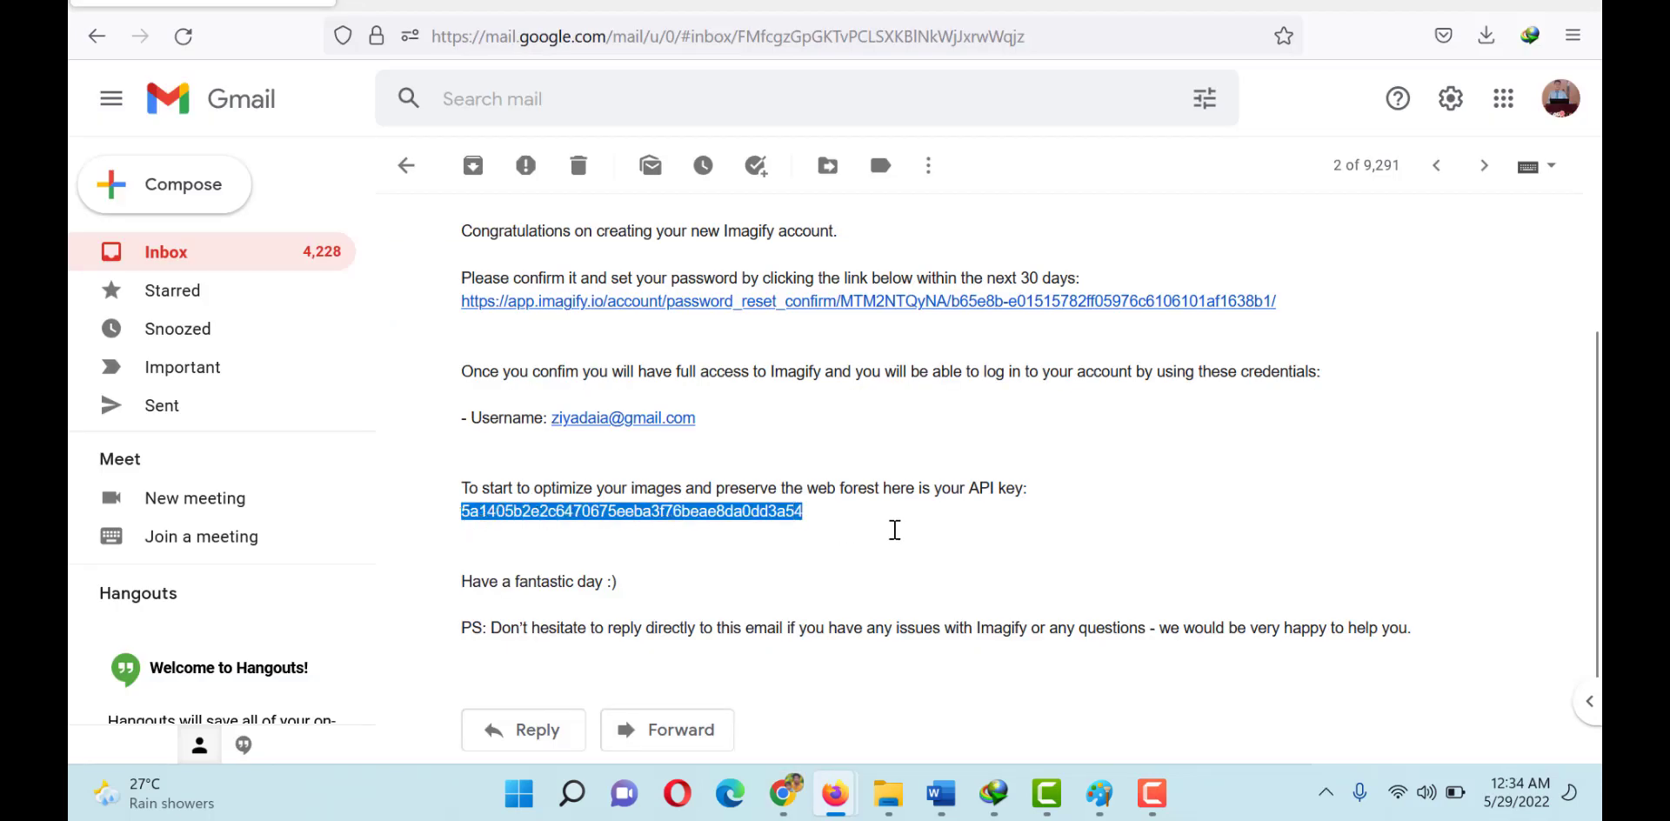
{"action": "left_click", "coordinate": [781, 790]}
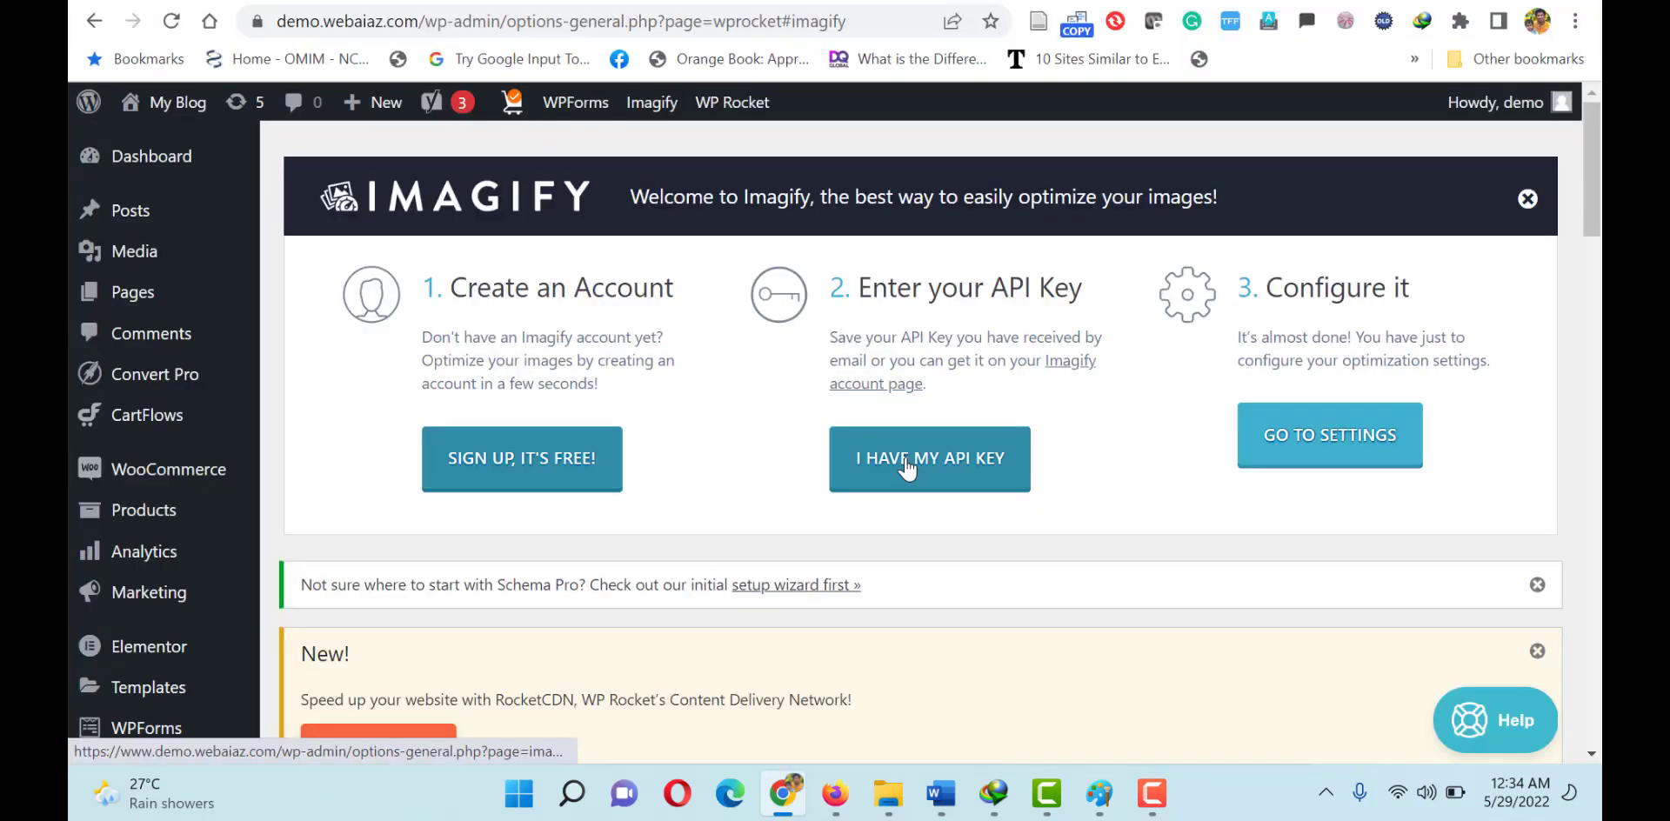
{"action": "left_click", "coordinate": [907, 468]}
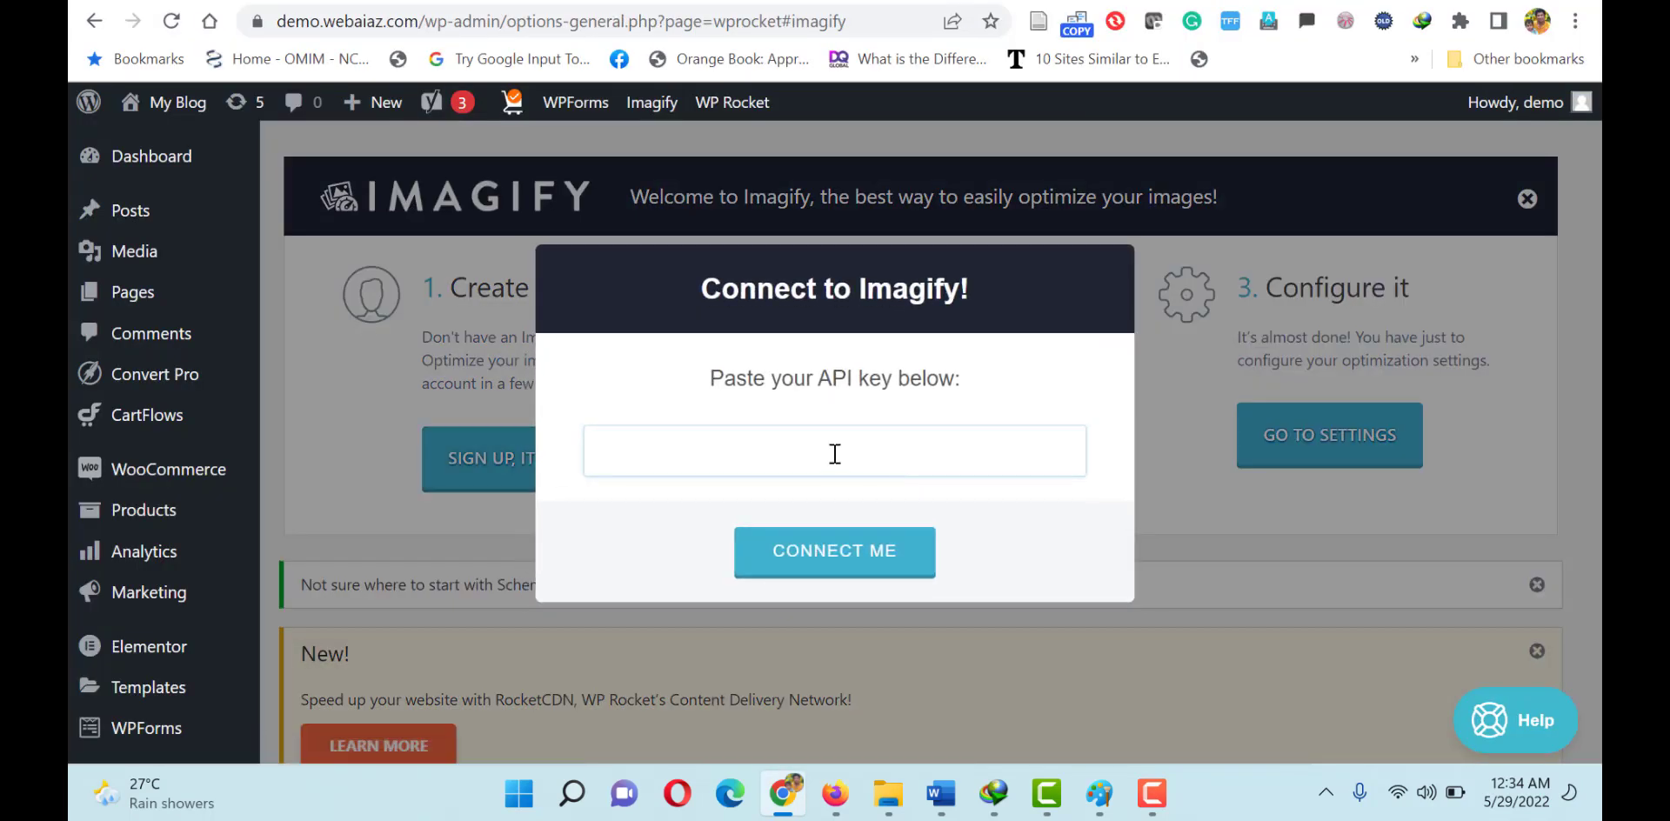
{"action": "key", "text": "ctrl+v"}
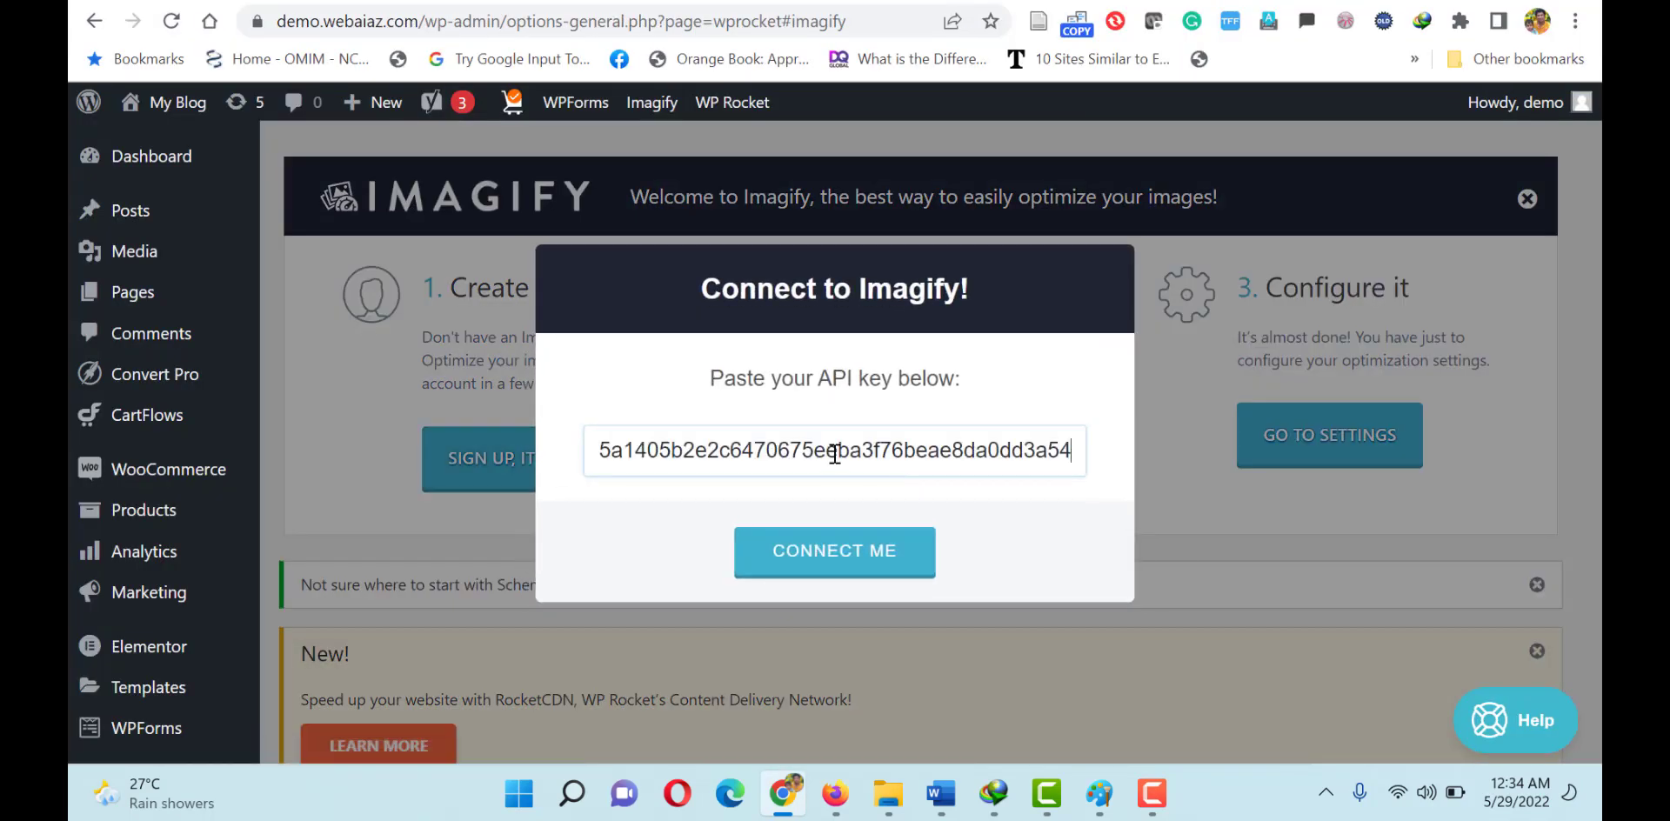
{"action": "left_click", "coordinate": [848, 546]}
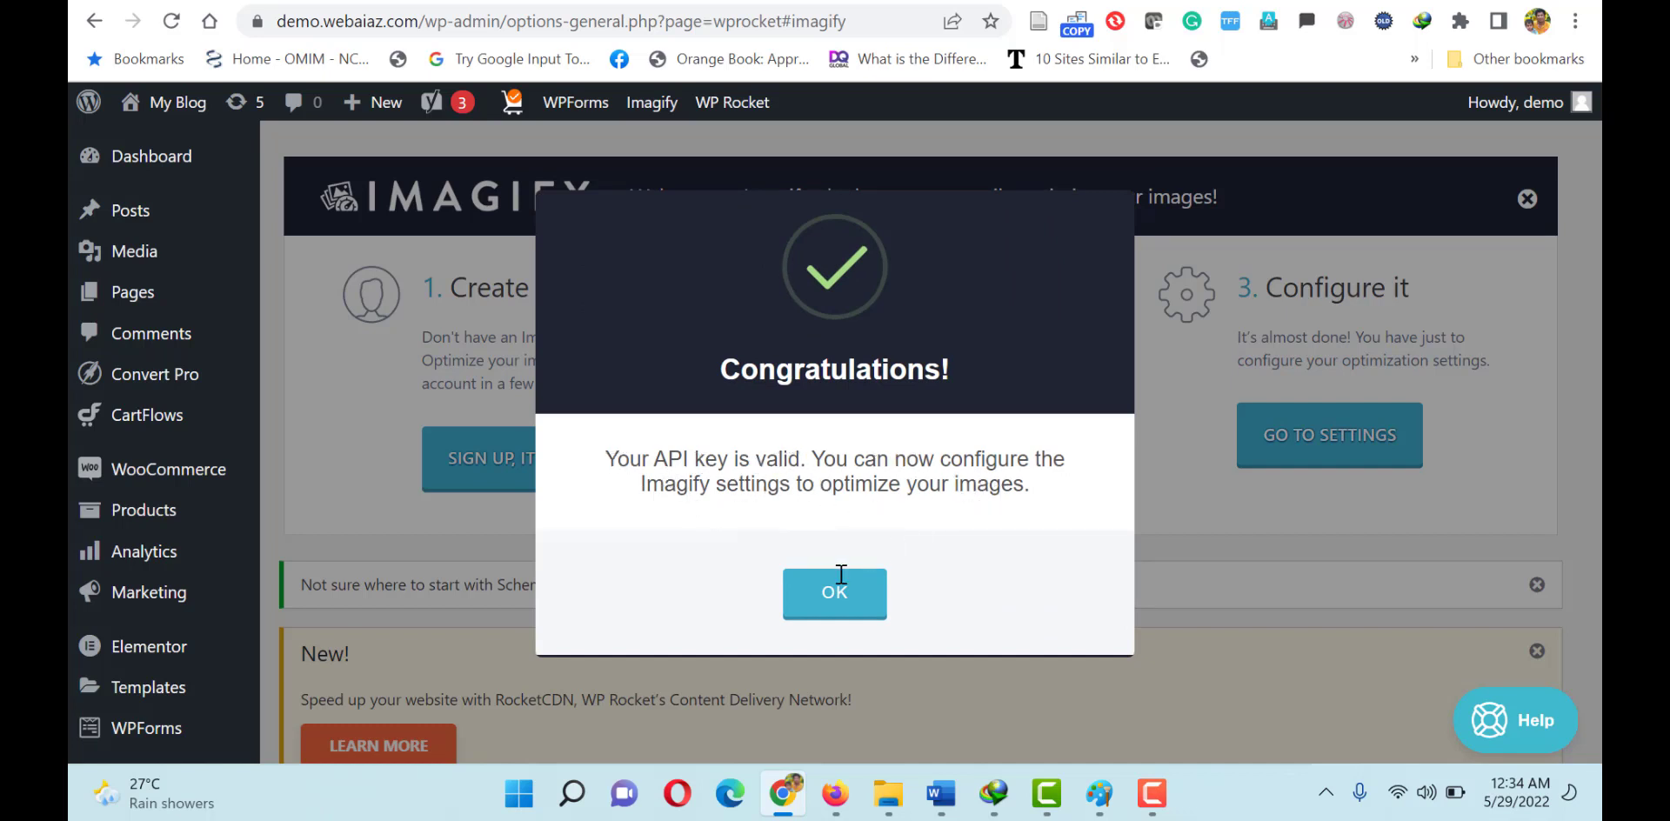
{"action": "left_click", "coordinate": [822, 593]}
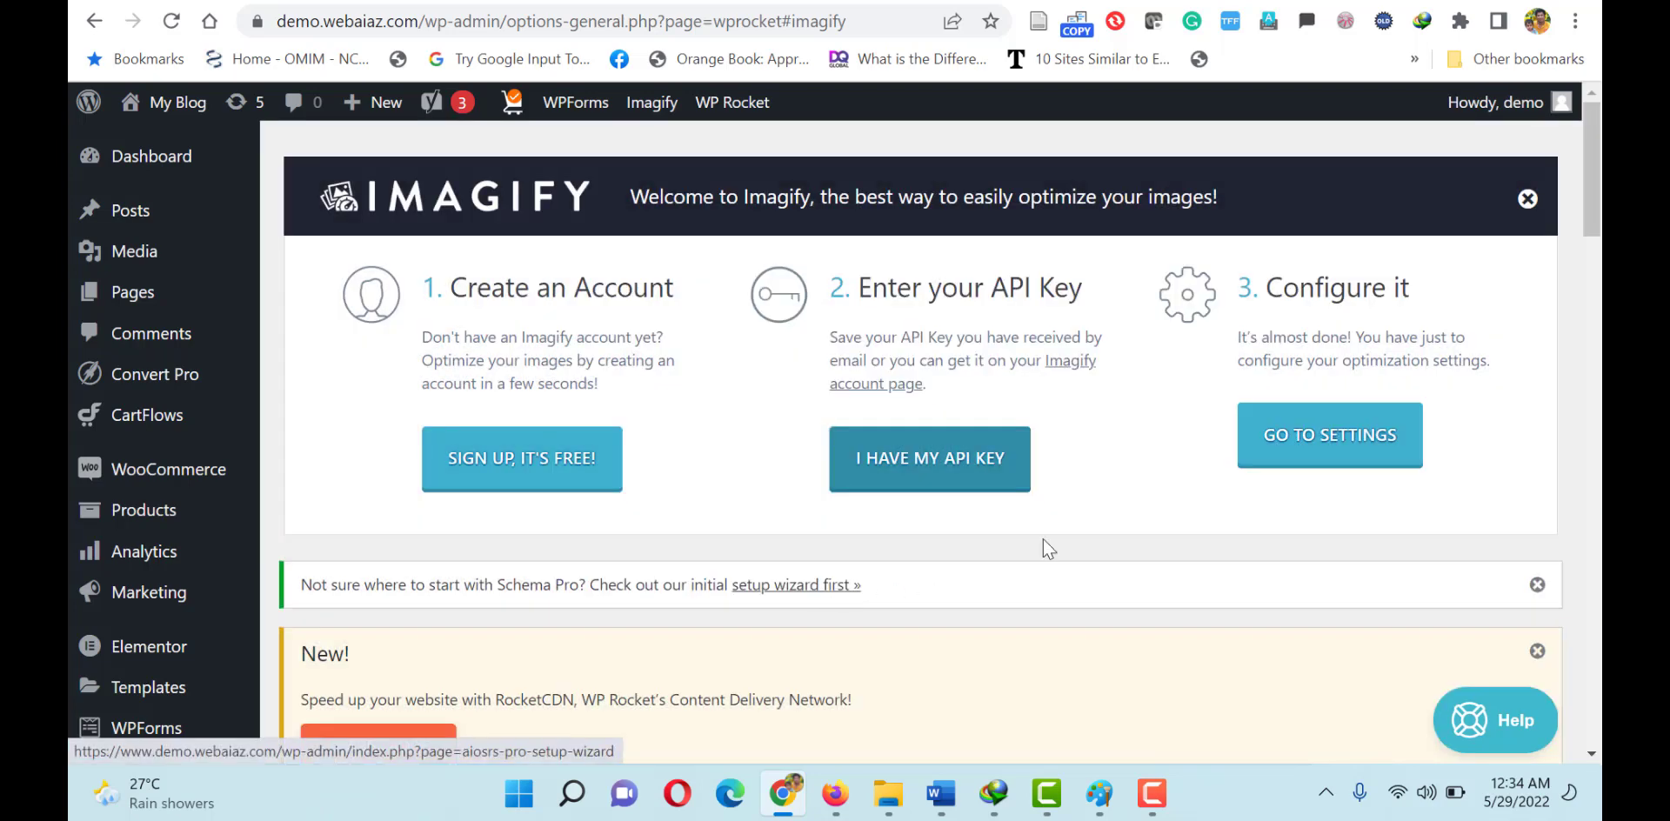
Open the Imagify settings, check the Starter and Infinite plan pricing, and run the analysis of which plan the site needs
{"action": "left_click", "coordinate": [1298, 439]}
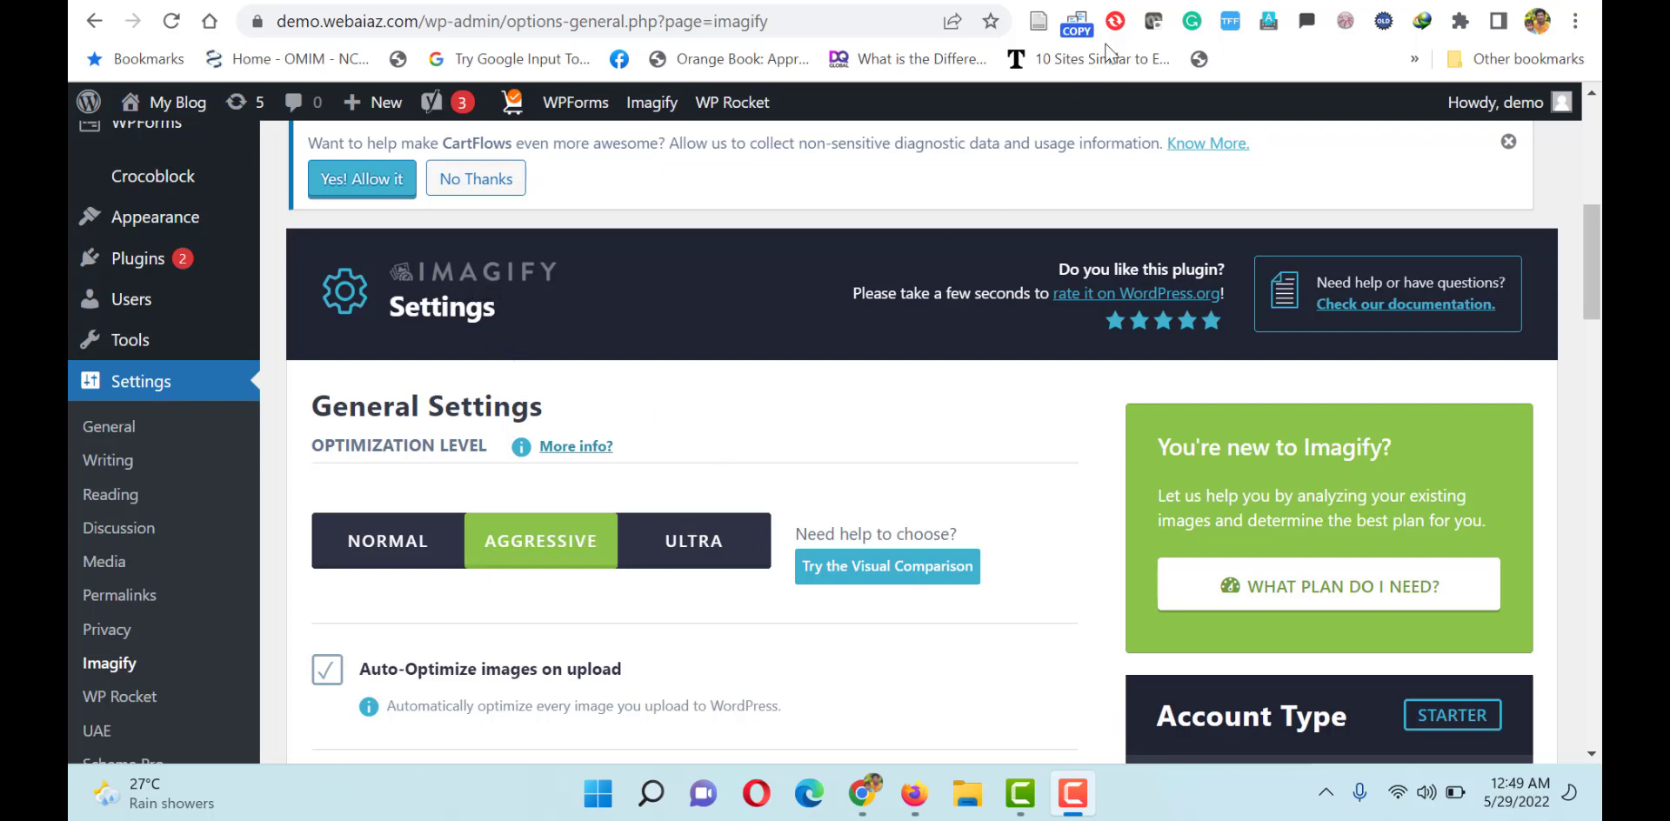
{"action": "left_click", "coordinate": [1131, 1]}
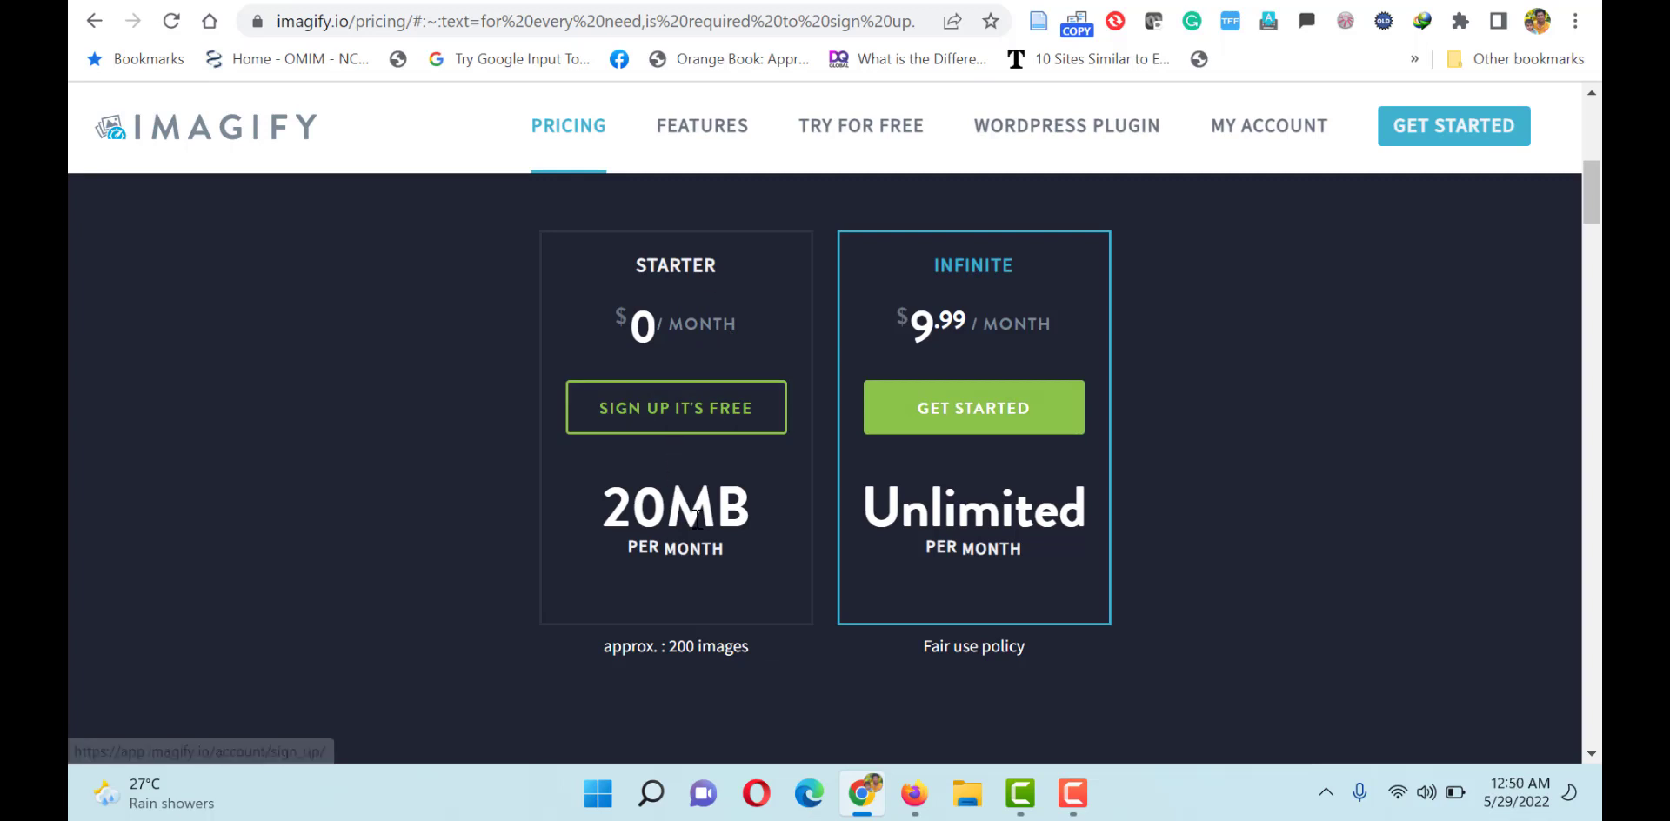
{"action": "key", "text": "ctrl+shift+Tab"}
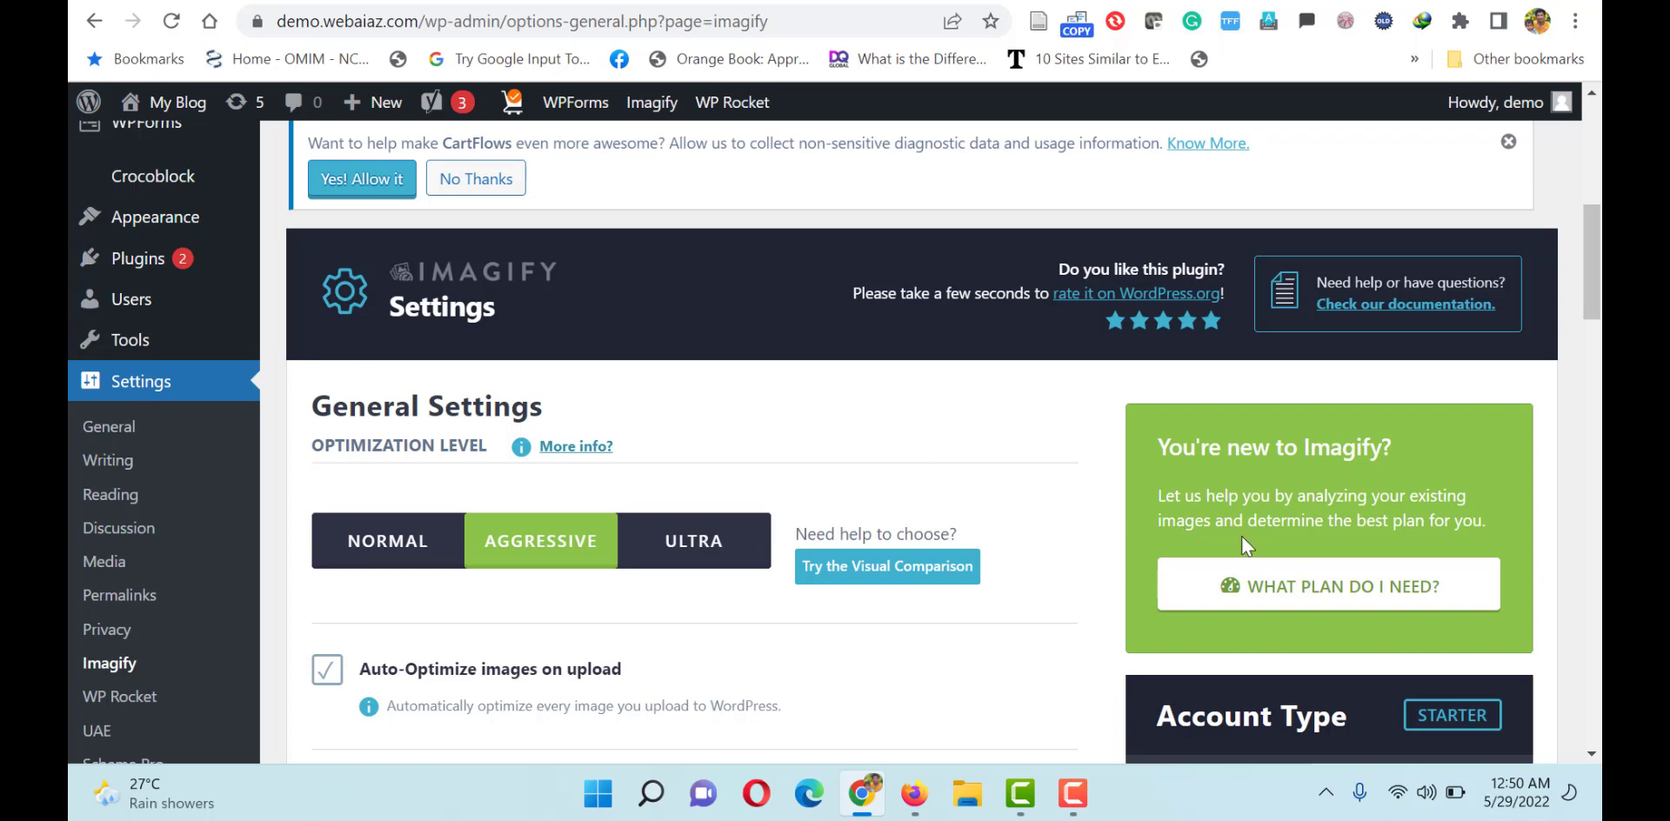
{"action": "left_click", "coordinate": [1298, 594]}
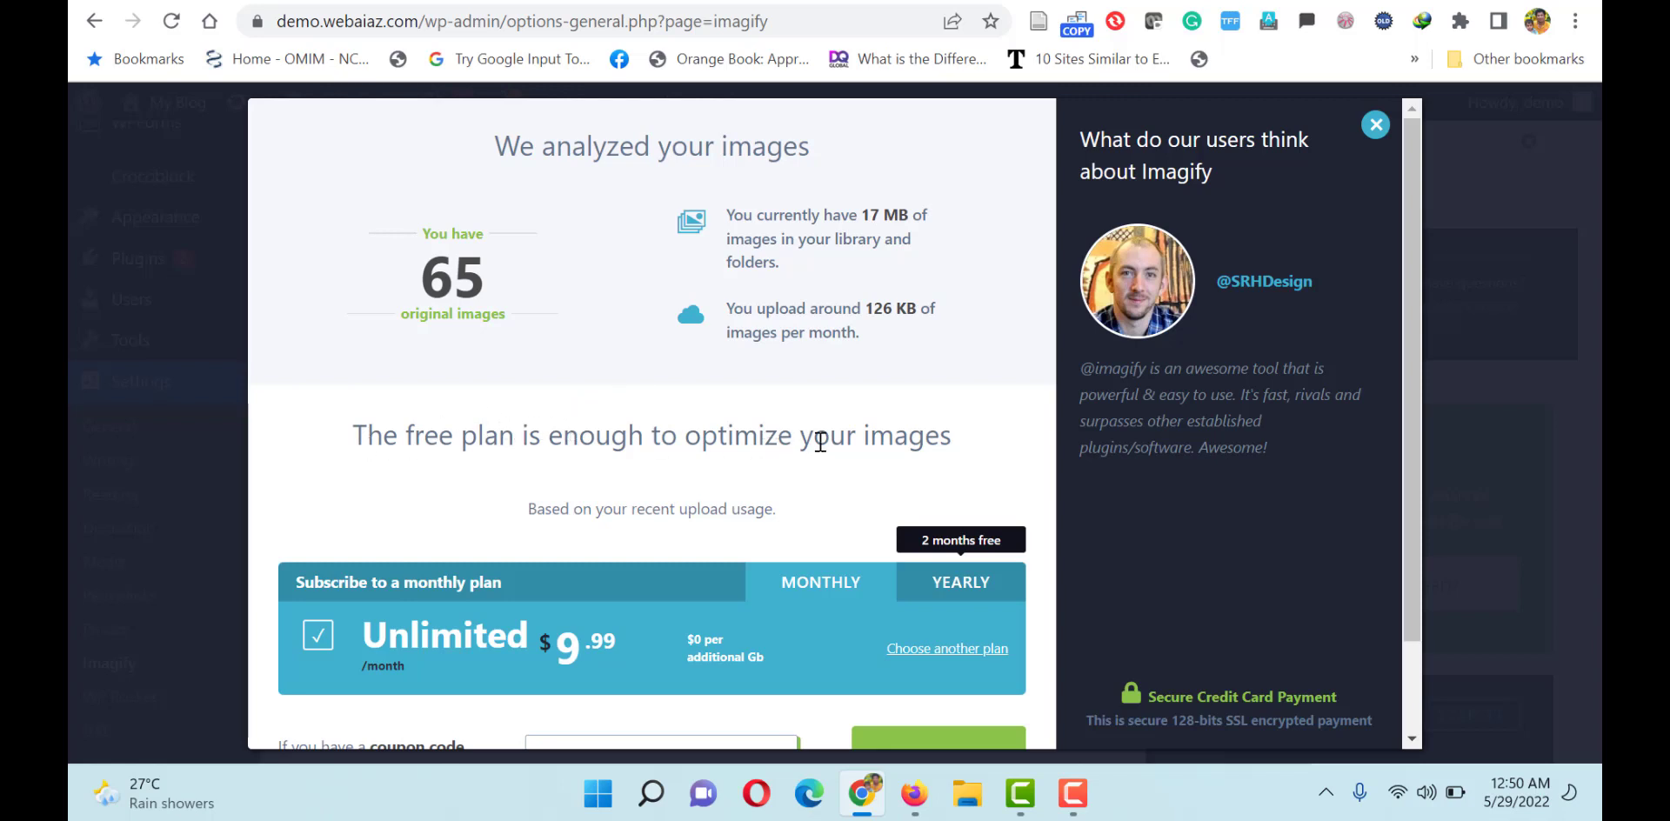
{"action": "left_click", "coordinate": [1375, 124]}
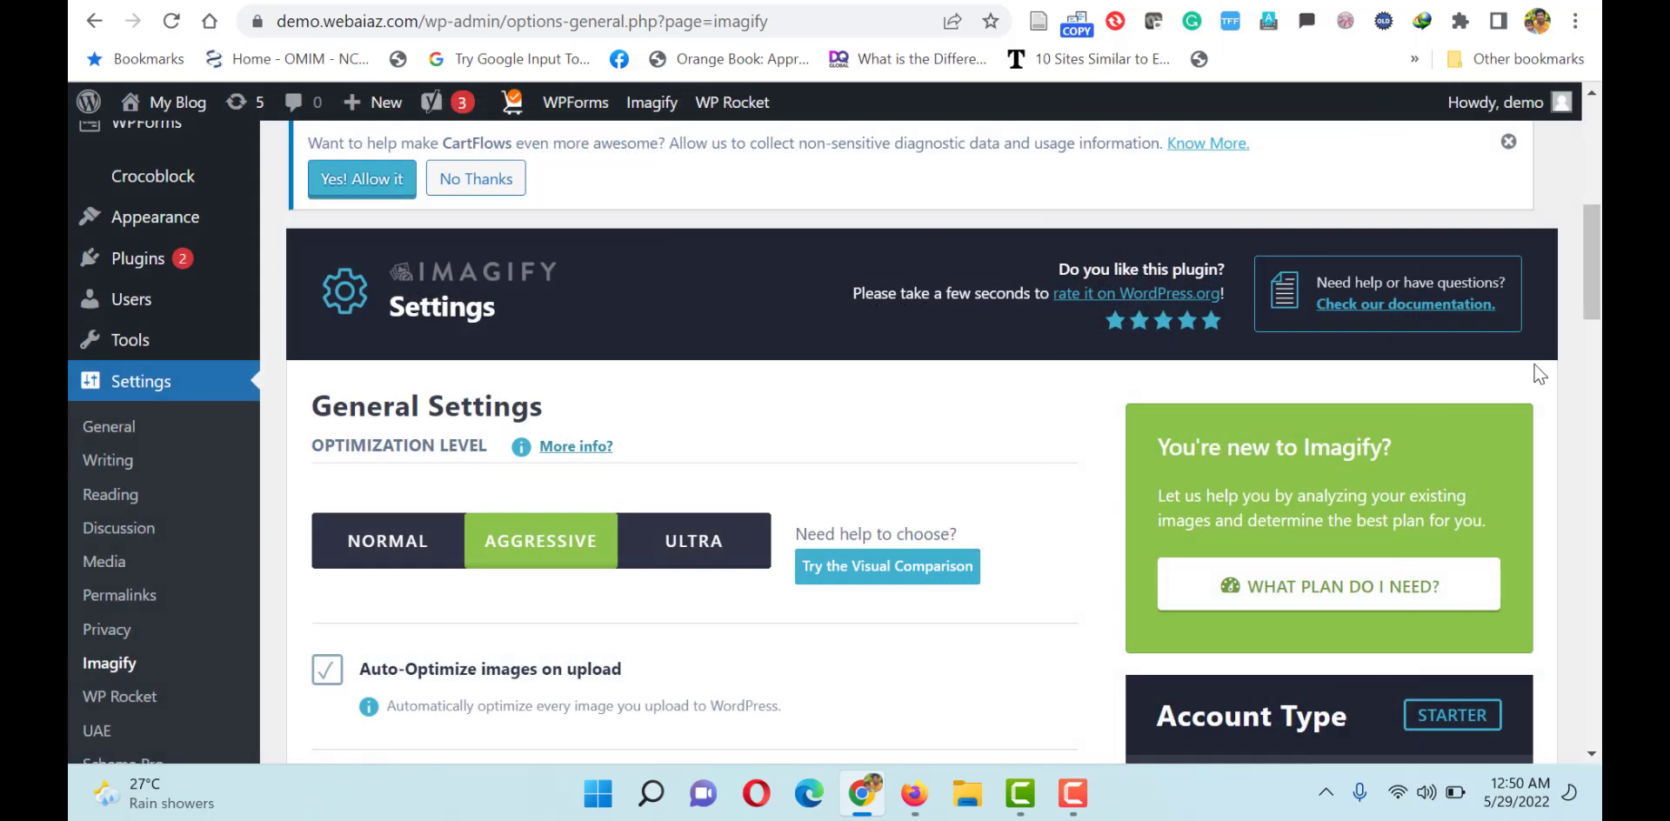
Set Imagify's optimization level to Ultra, review the WebP, resizing and files optimization options, and save the settings
{"action": "scroll", "coordinate": [835, 329], "scroll_direction": "down", "scroll_amount": 3}
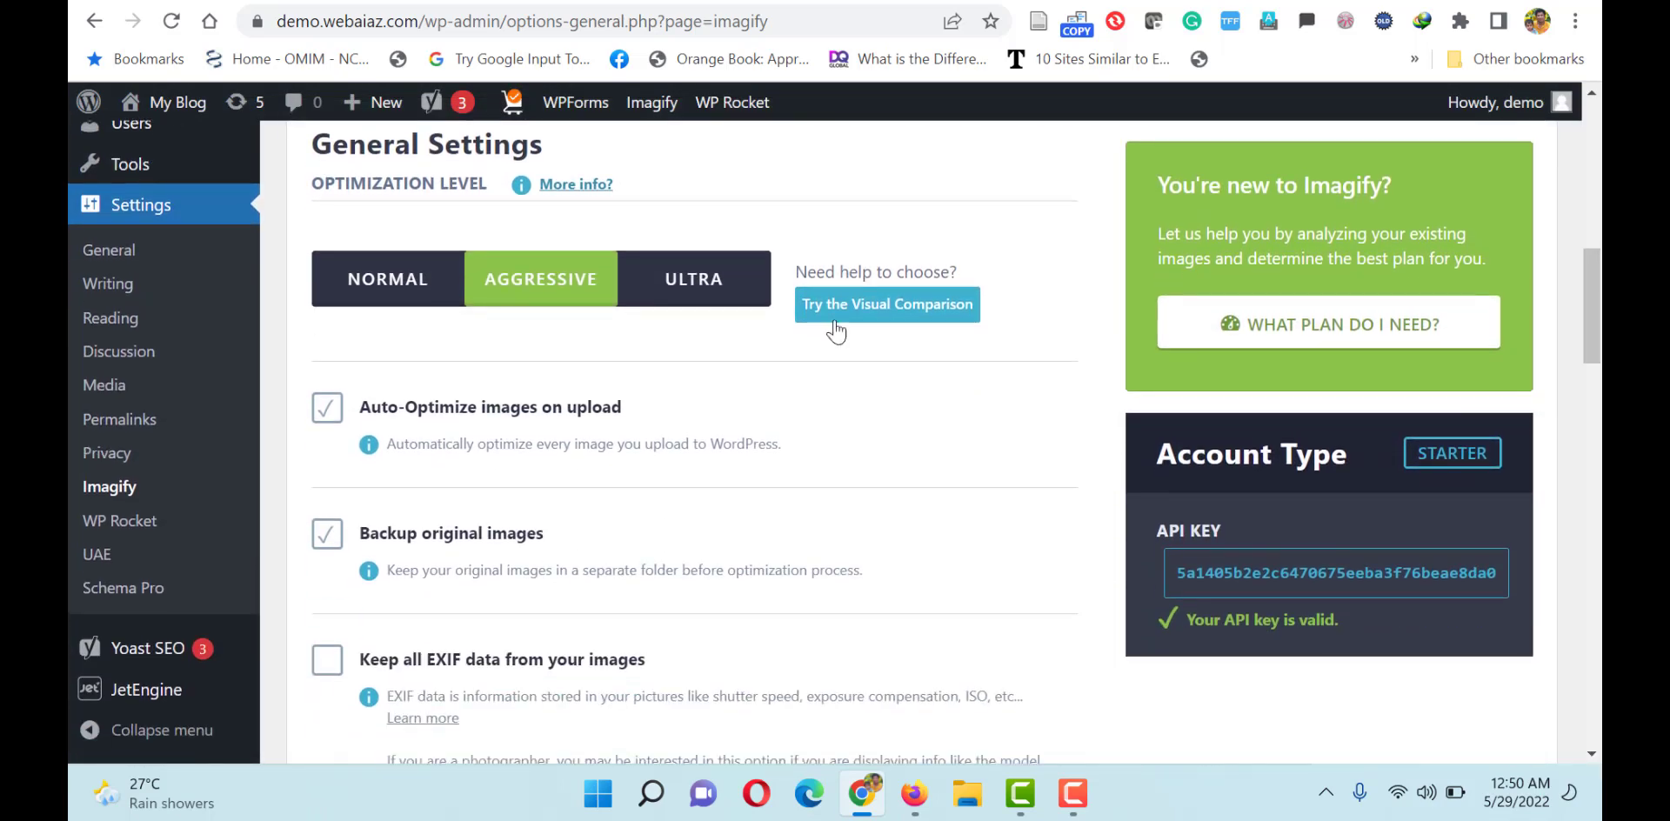
{"action": "left_click", "coordinate": [679, 300]}
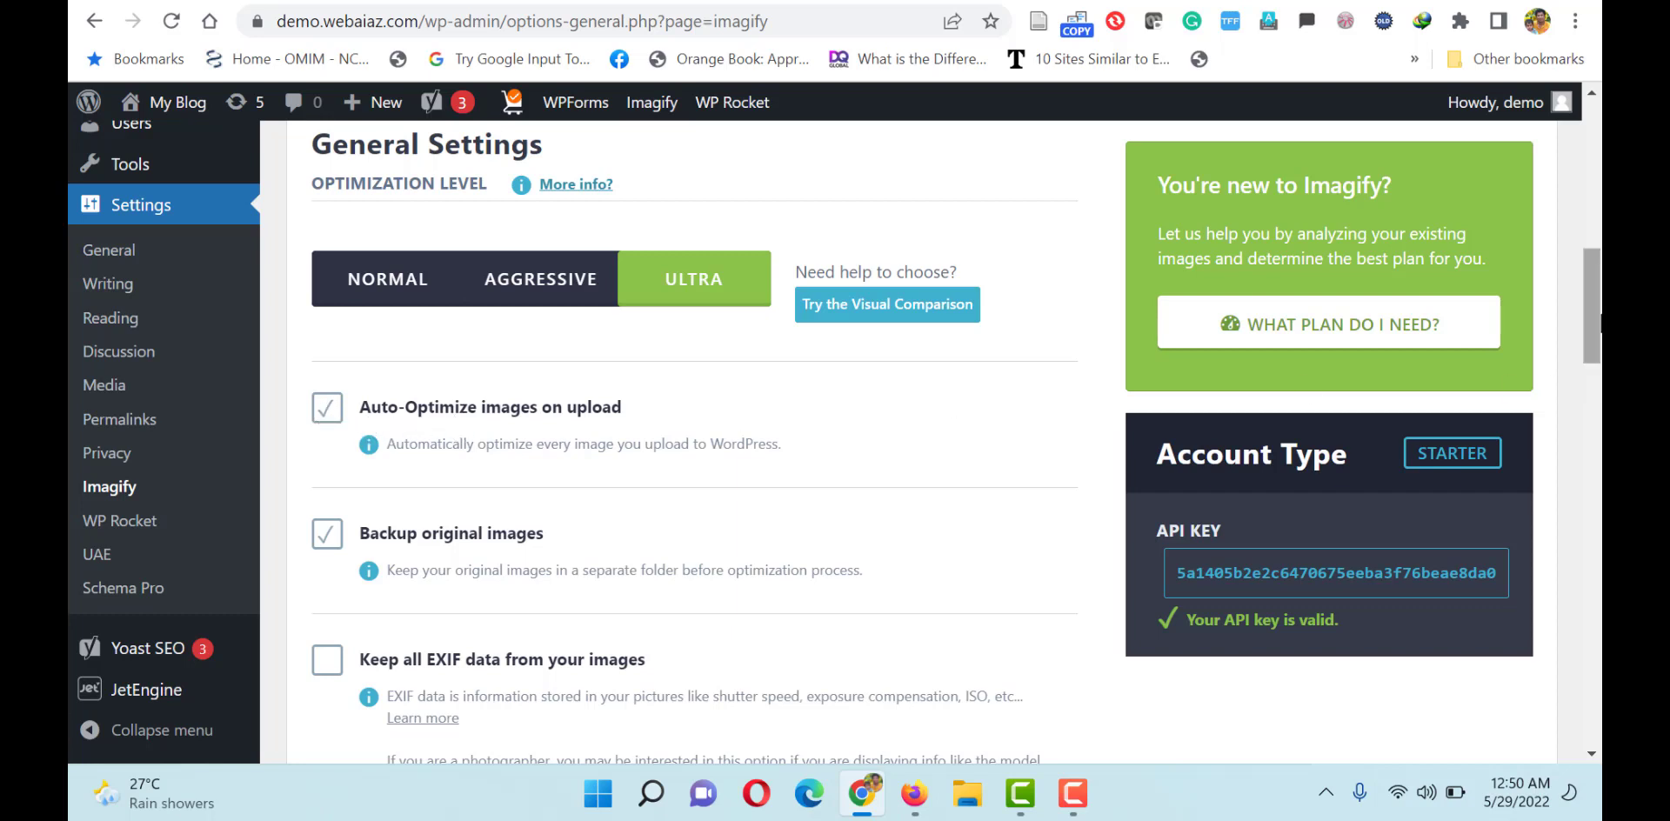
{"action": "scroll", "coordinate": [755, 452], "scroll_direction": "down", "scroll_amount": 2}
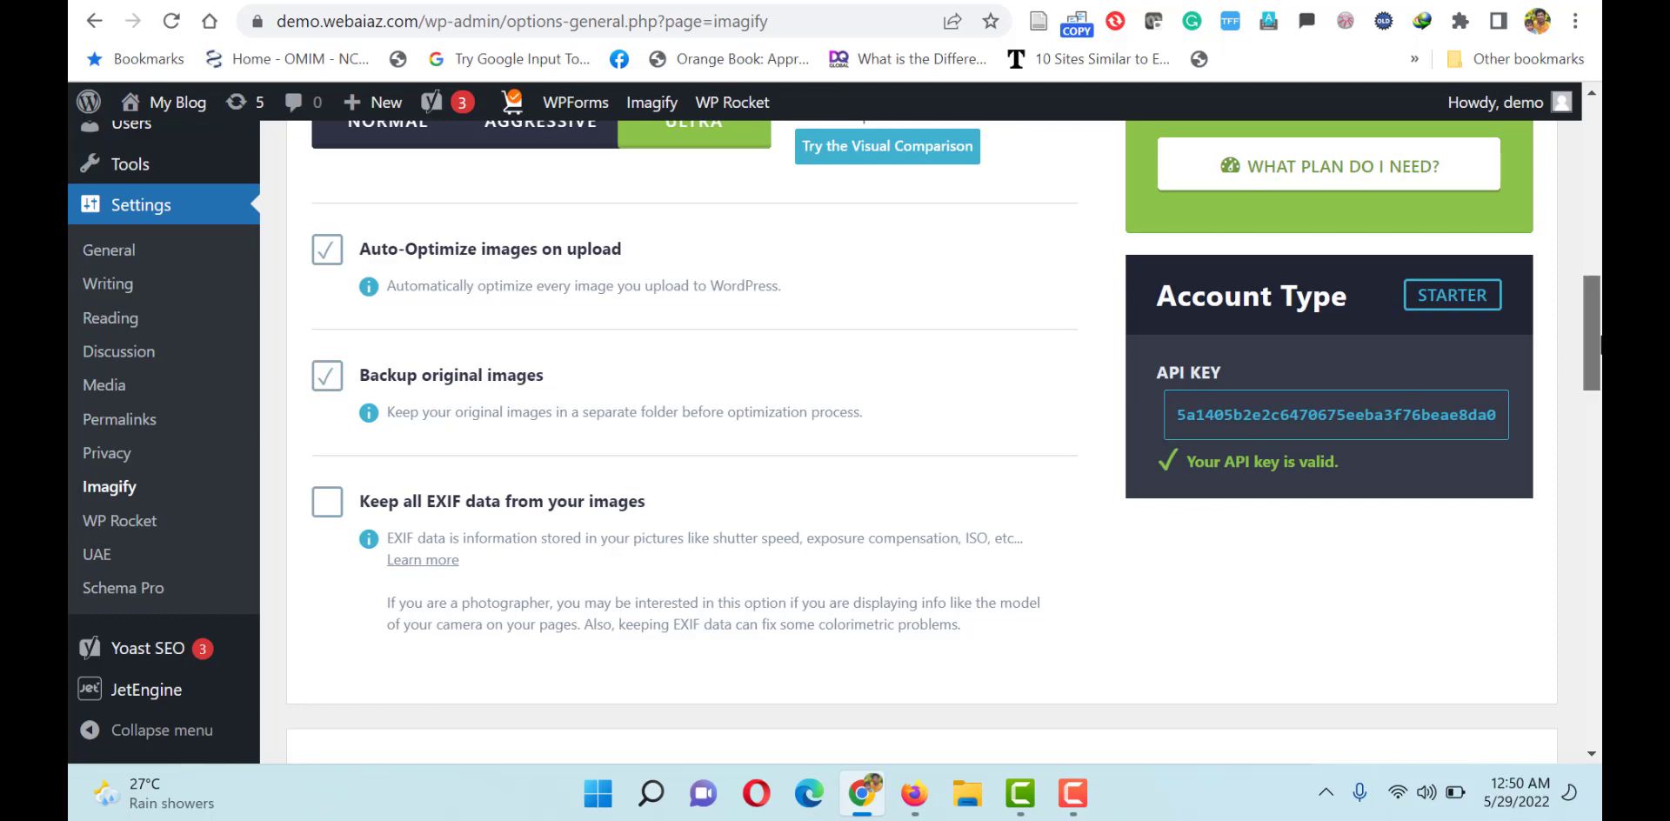
{"action": "left_click_drag", "start_coordinate": [1583, 347], "coordinate": [1599, 448]}
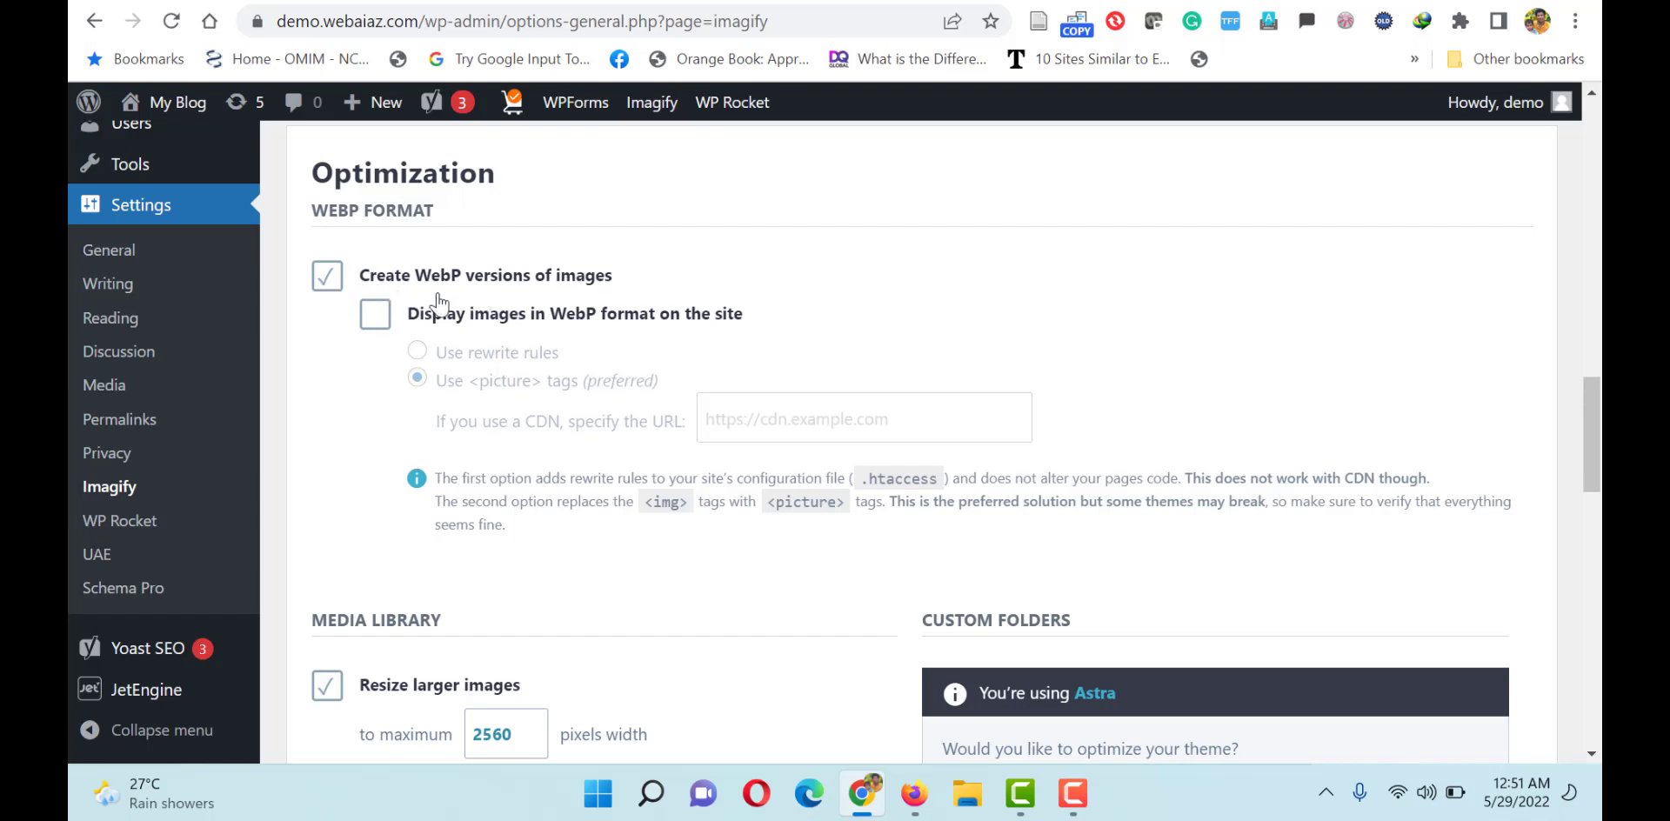
{"action": "scroll", "coordinate": [869, 563], "scroll_direction": "down", "scroll_amount": 3}
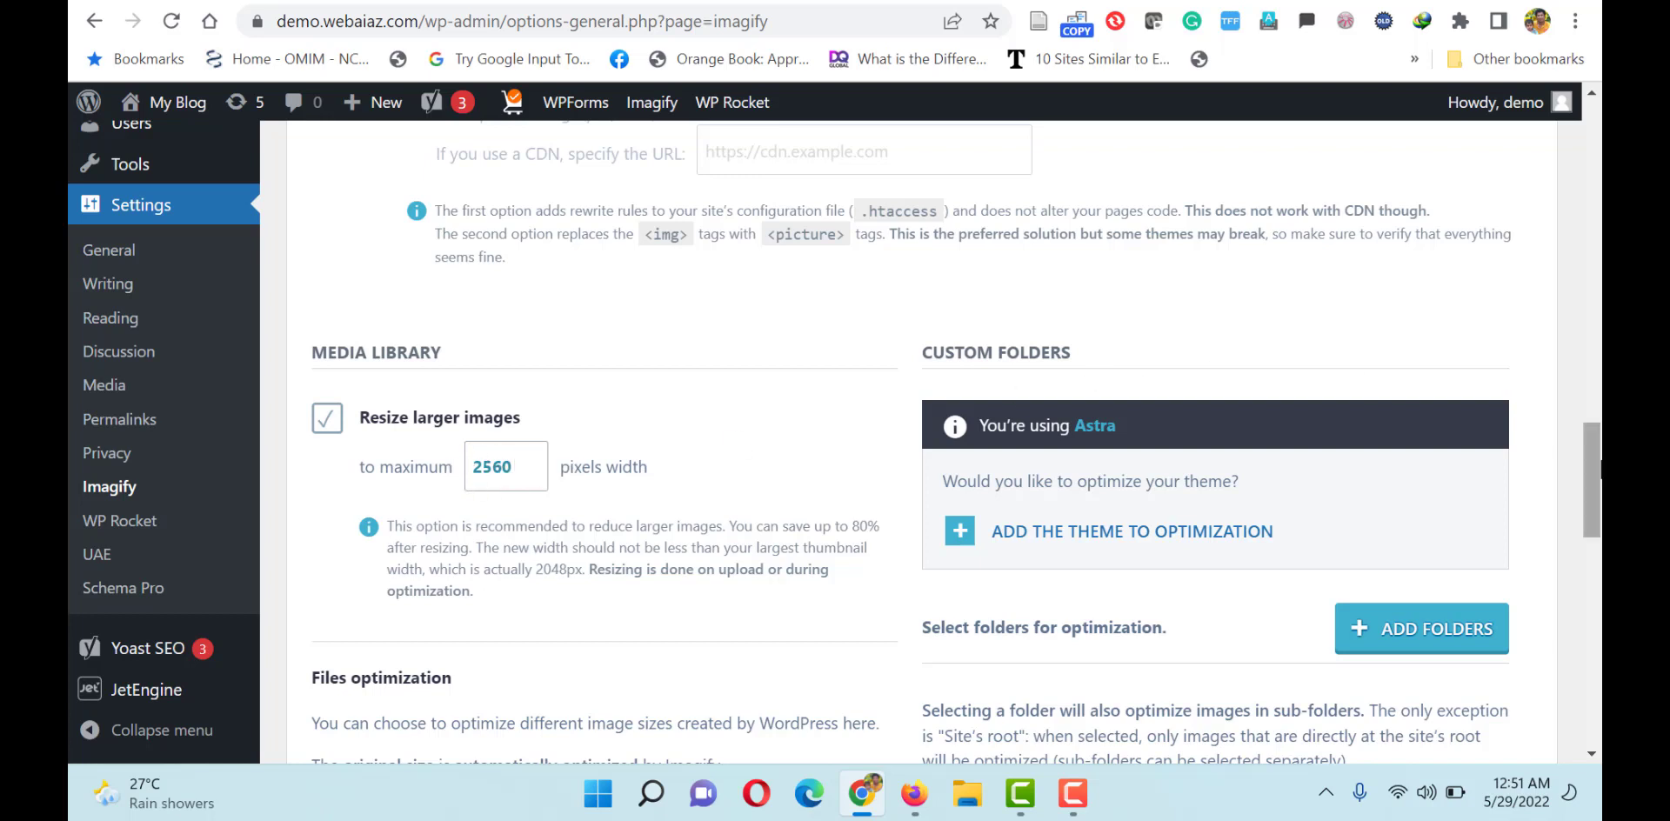
{"action": "scroll", "coordinate": [1591, 480], "scroll_direction": "down", "scroll_amount": 5}
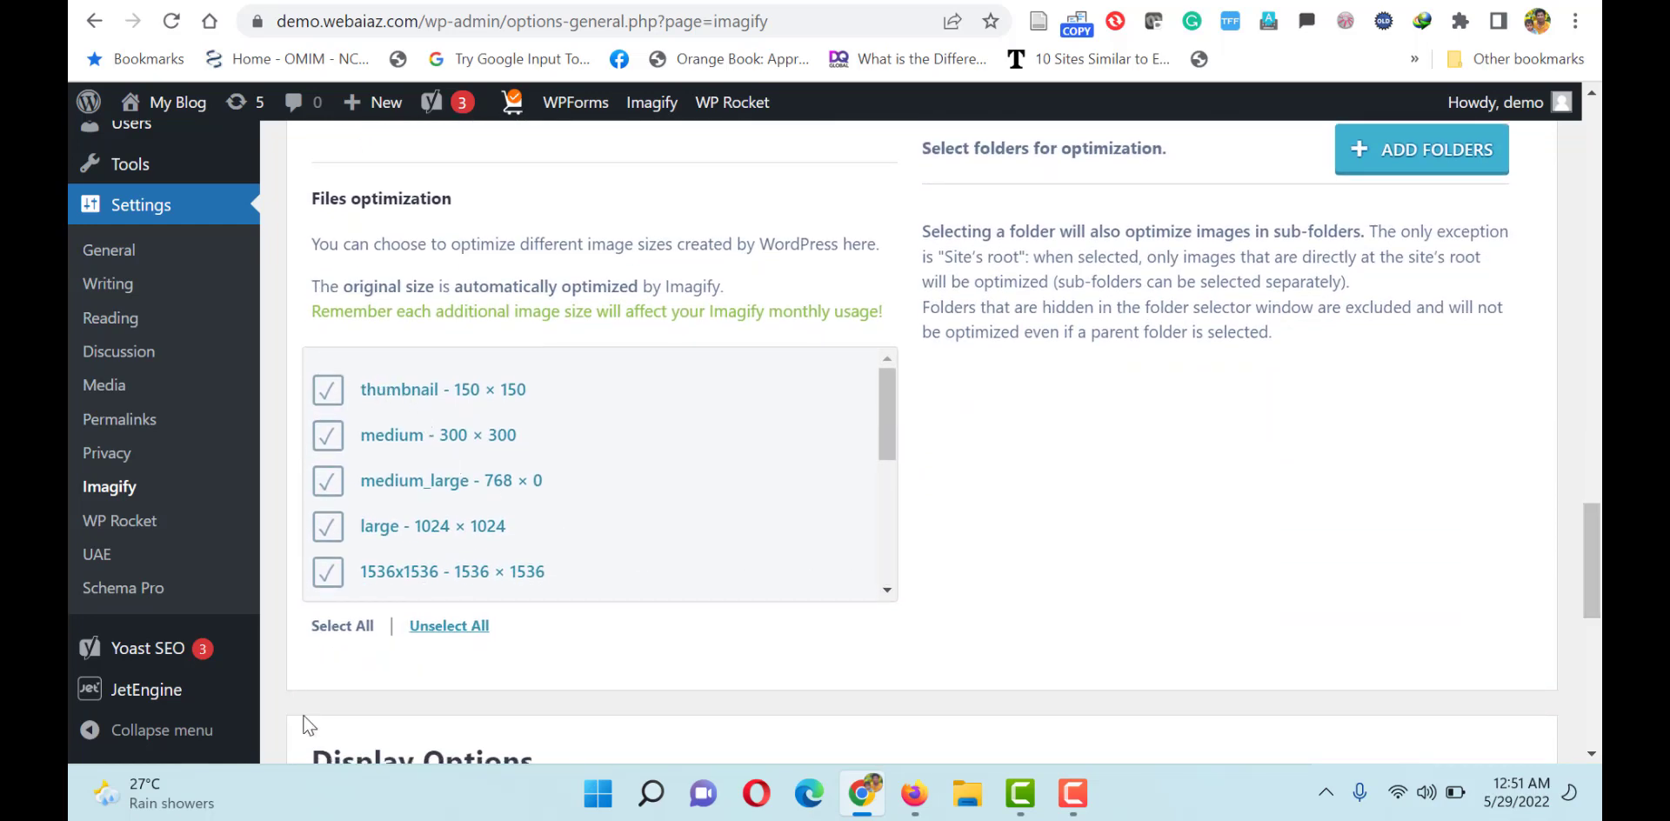
{"action": "scroll", "coordinate": [1565, 661], "scroll_direction": "down", "scroll_amount": 8}
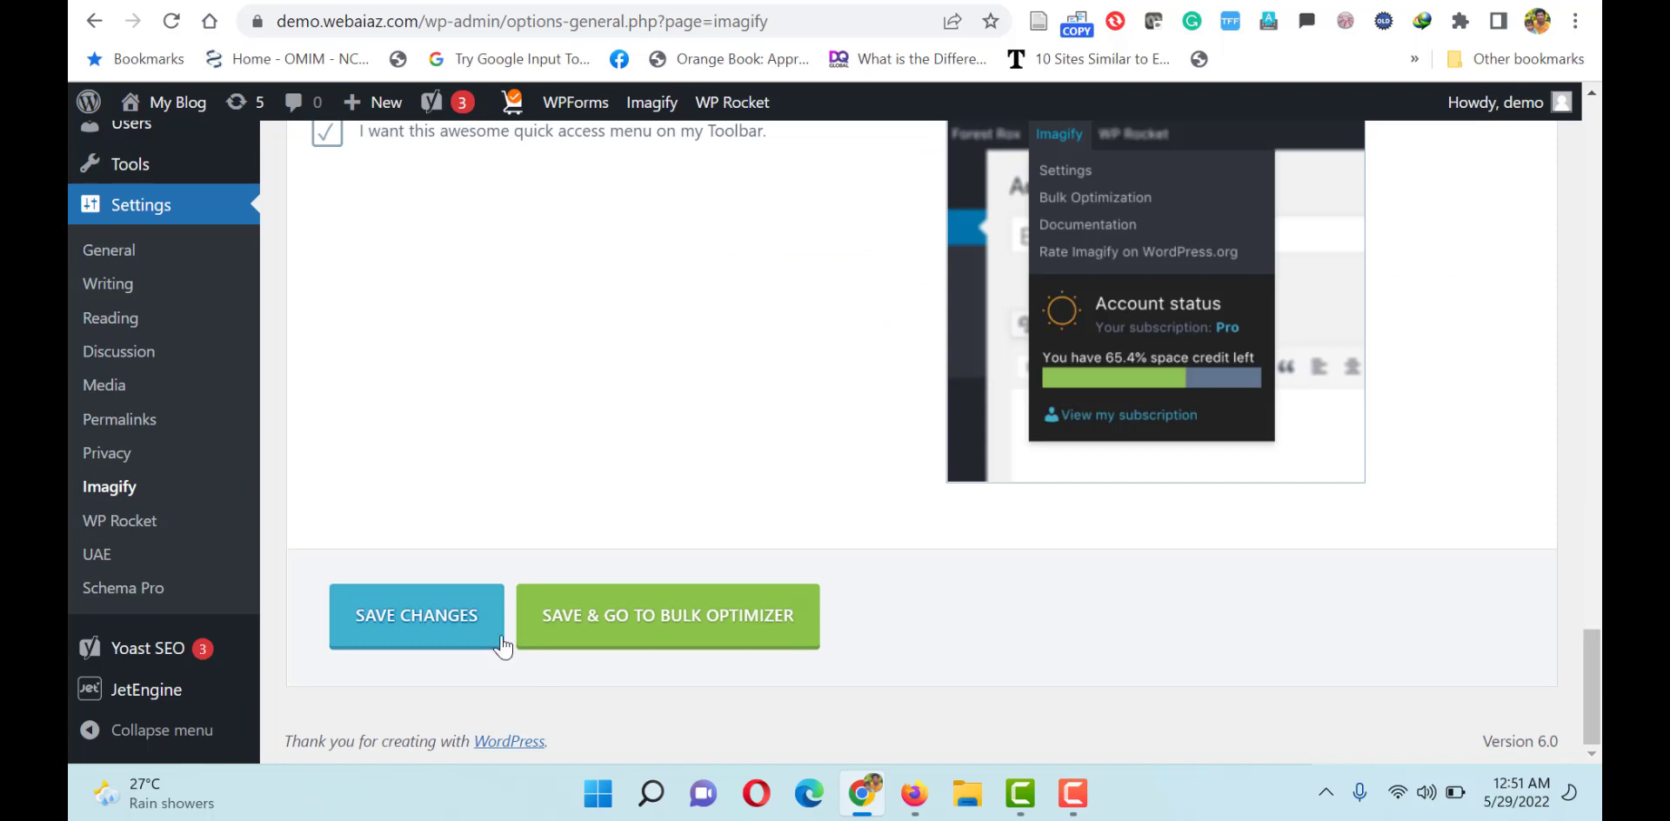
{"action": "left_click", "coordinate": [415, 626]}
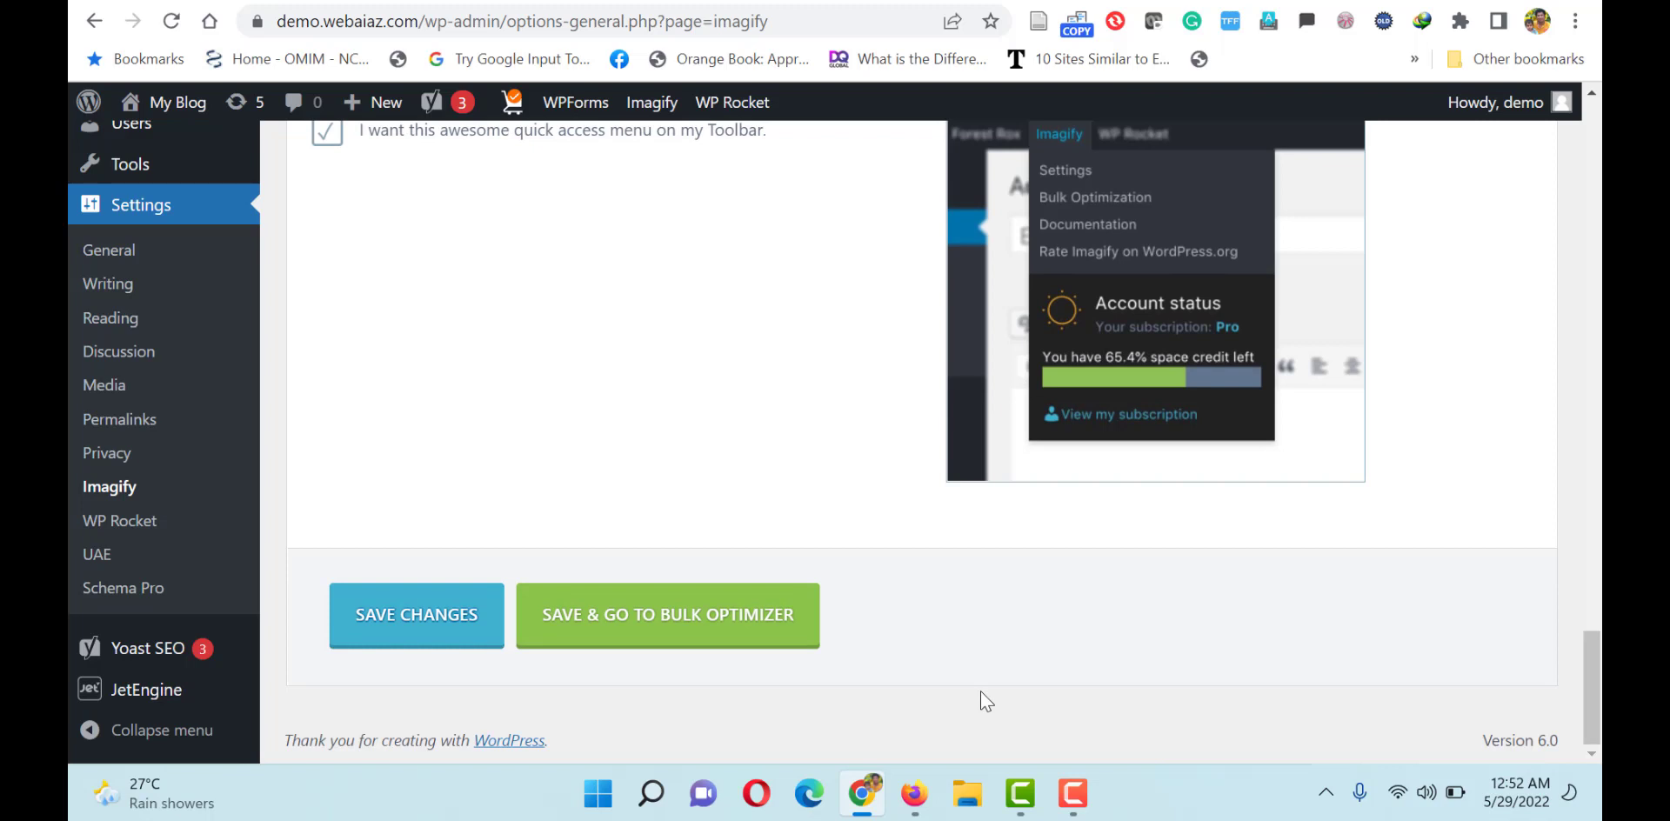
Save the Imagify settings and run the bulk optimization of the media library, checking its progress in the overview
{"action": "left_click", "coordinate": [631, 633]}
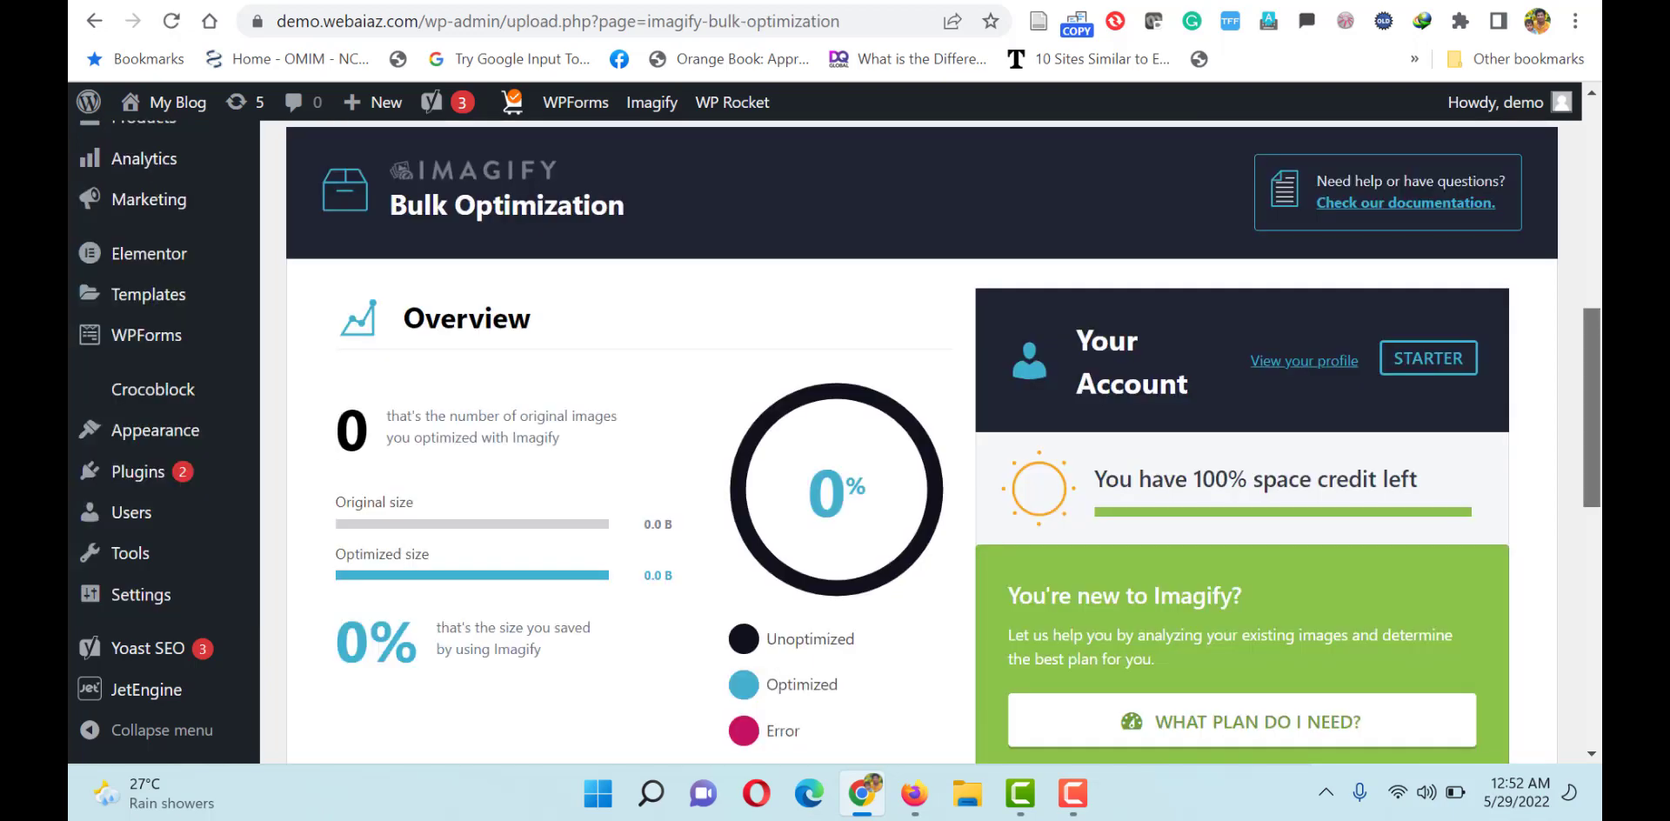
{"action": "left_click_drag", "start_coordinate": [1598, 430], "coordinate": [1599, 622]}
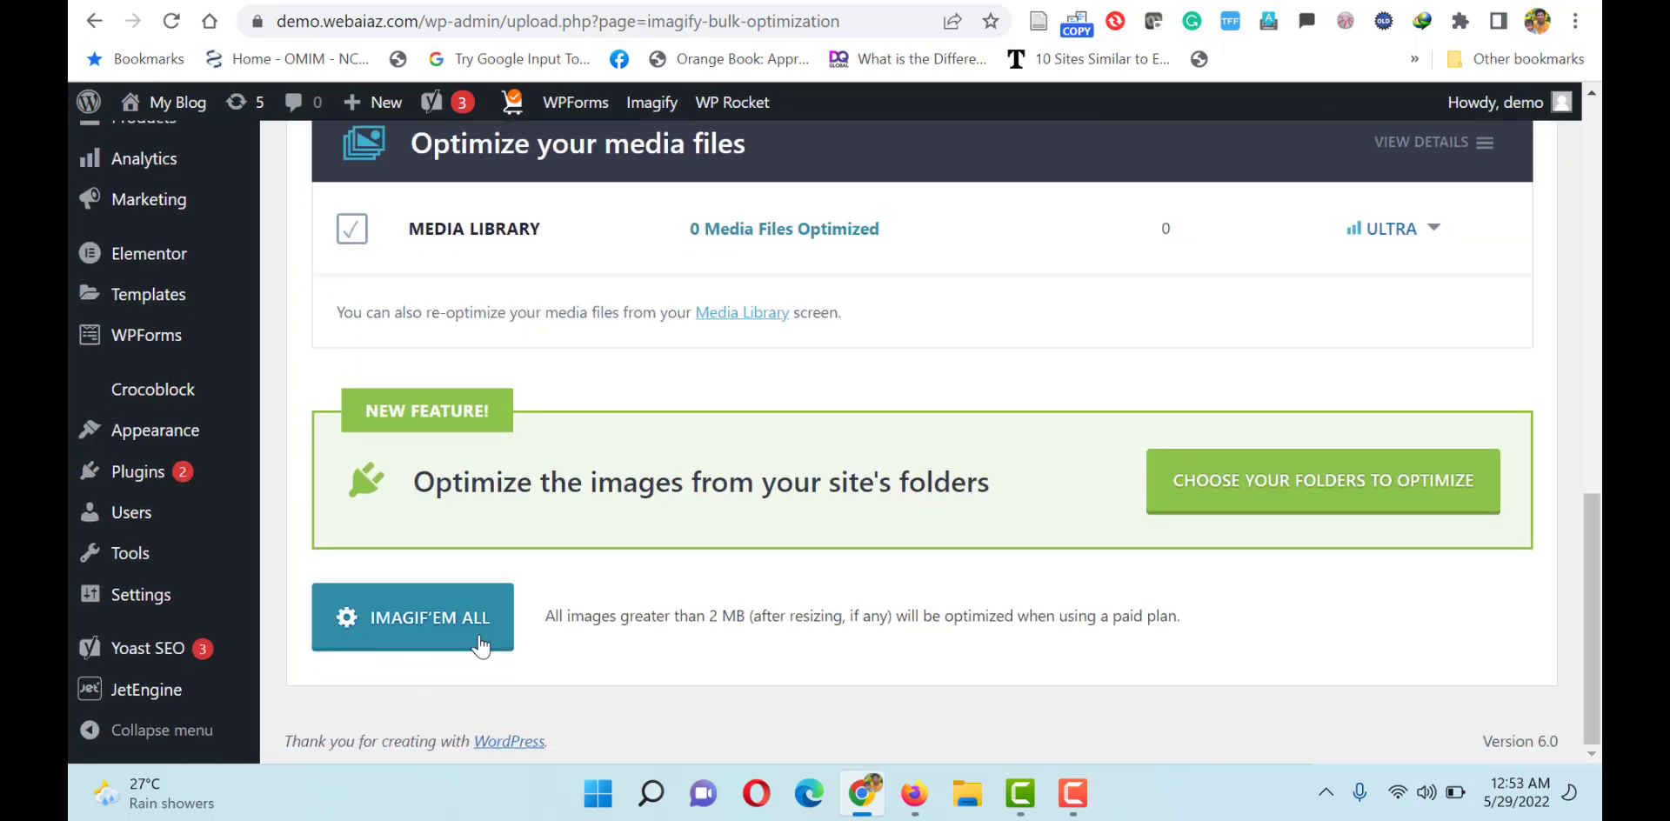
{"action": "left_click", "coordinate": [429, 619]}
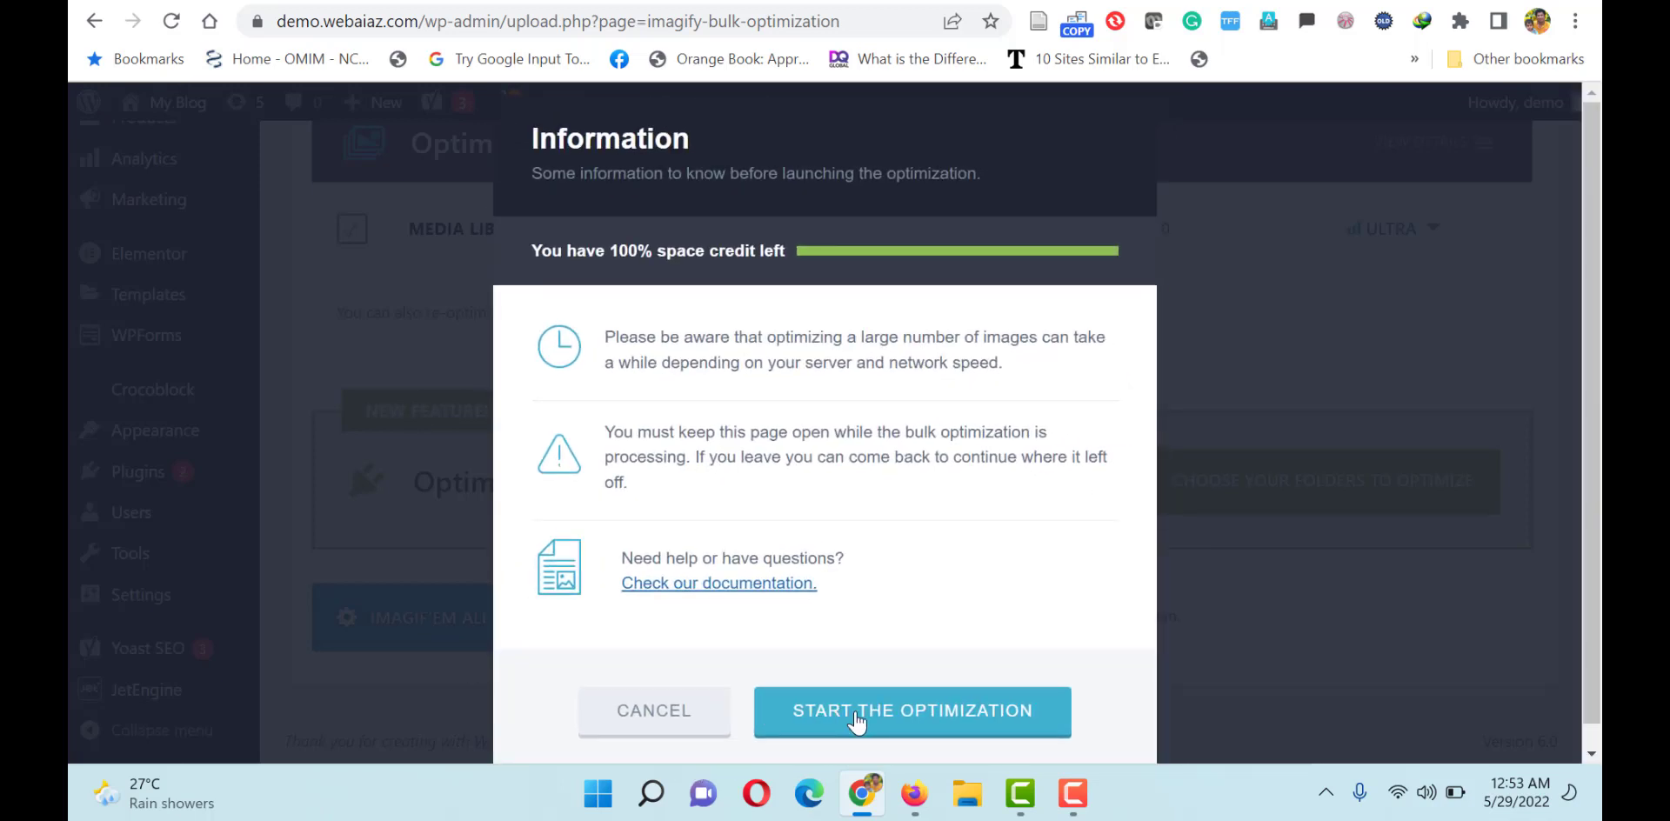
{"action": "left_click", "coordinate": [857, 718]}
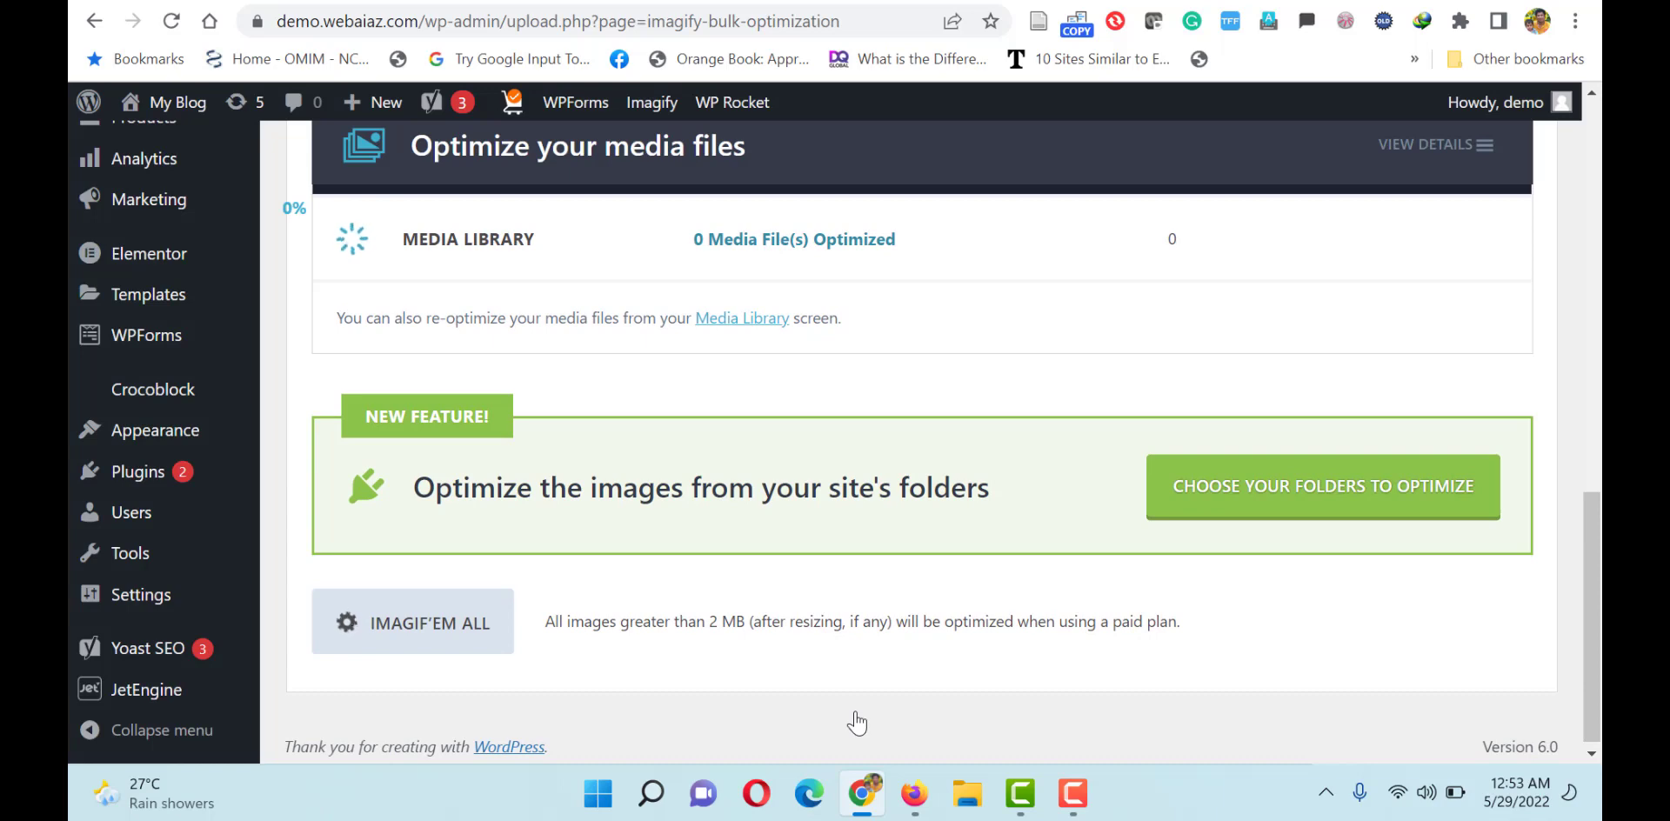
{"action": "scroll", "coordinate": [856, 723], "scroll_direction": "up", "scroll_amount": 4}
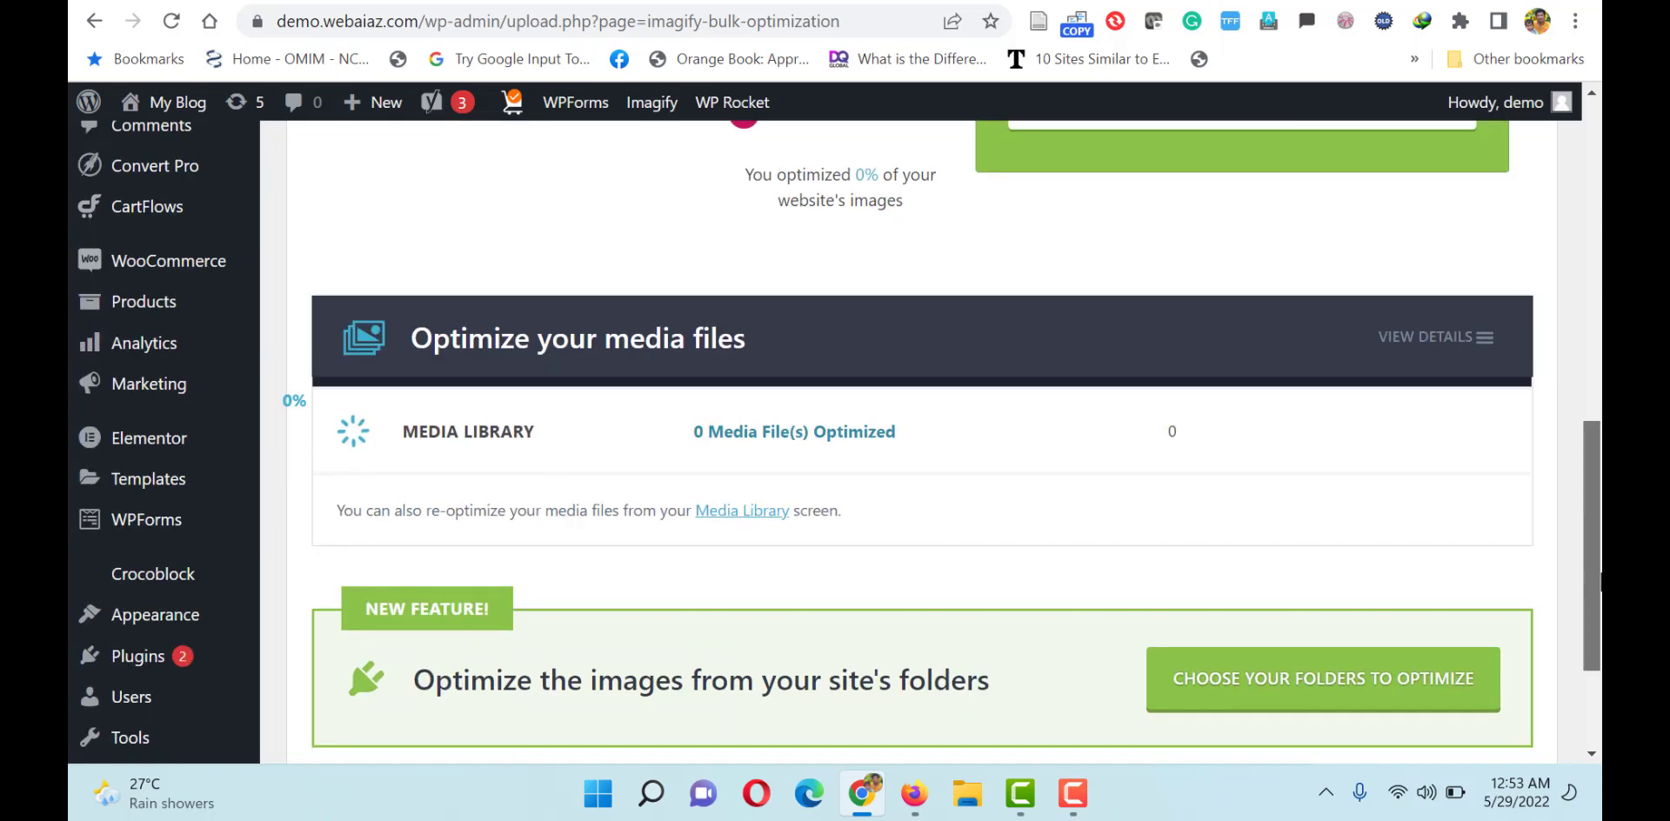
{"action": "scroll", "coordinate": [1600, 444], "scroll_direction": "up", "scroll_amount": 3}
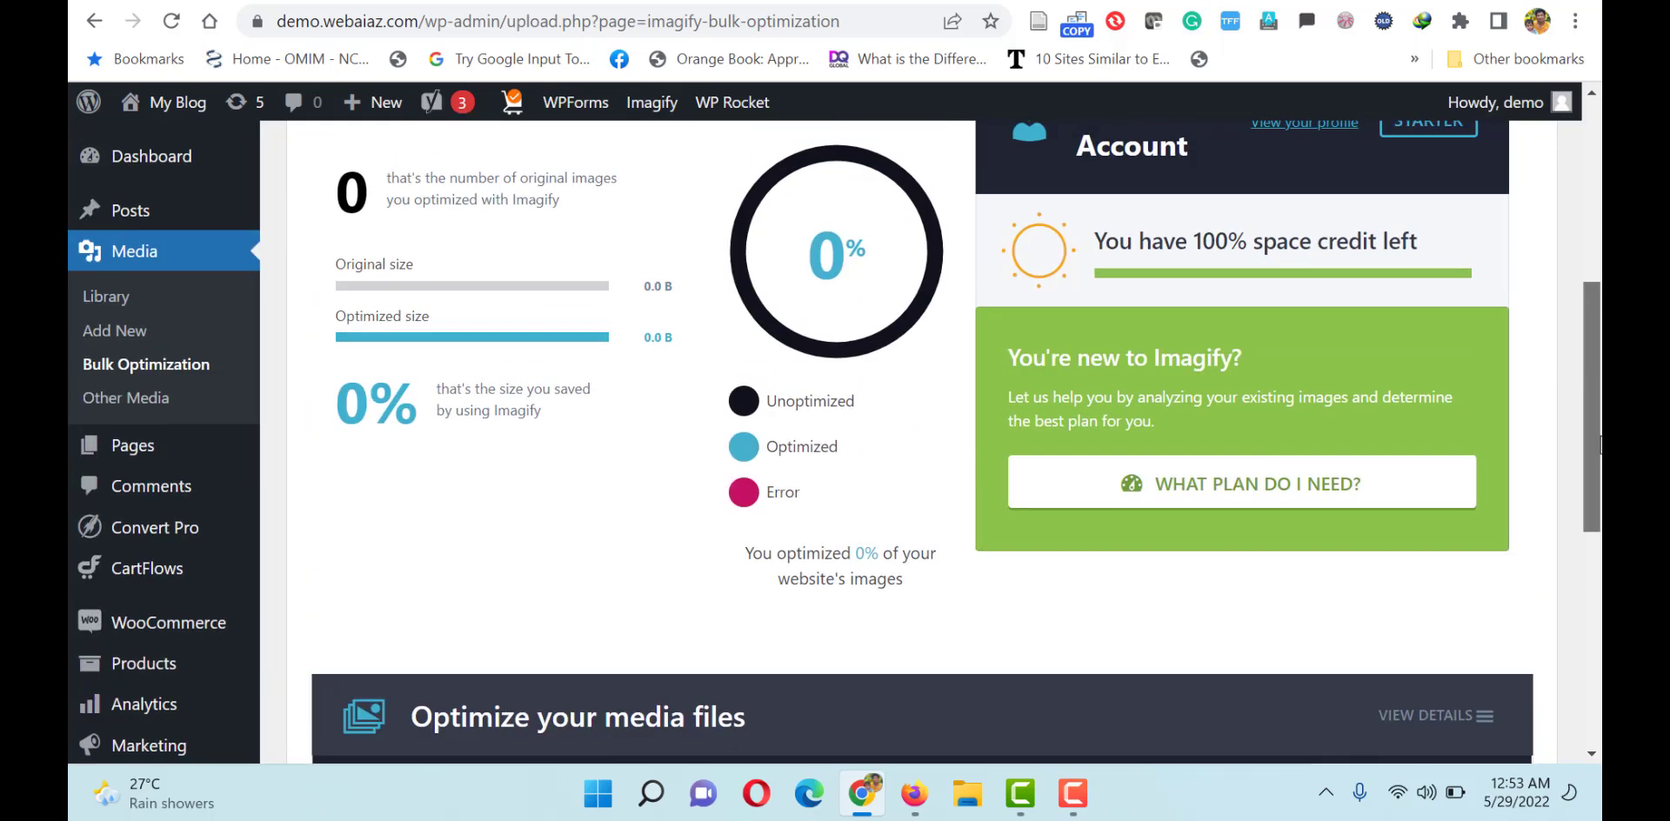
{"action": "scroll", "coordinate": [1600, 444], "scroll_direction": "down", "scroll_amount": 2}
{"action": "scroll", "coordinate": [1600, 453], "scroll_direction": "up", "scroll_amount": 1}
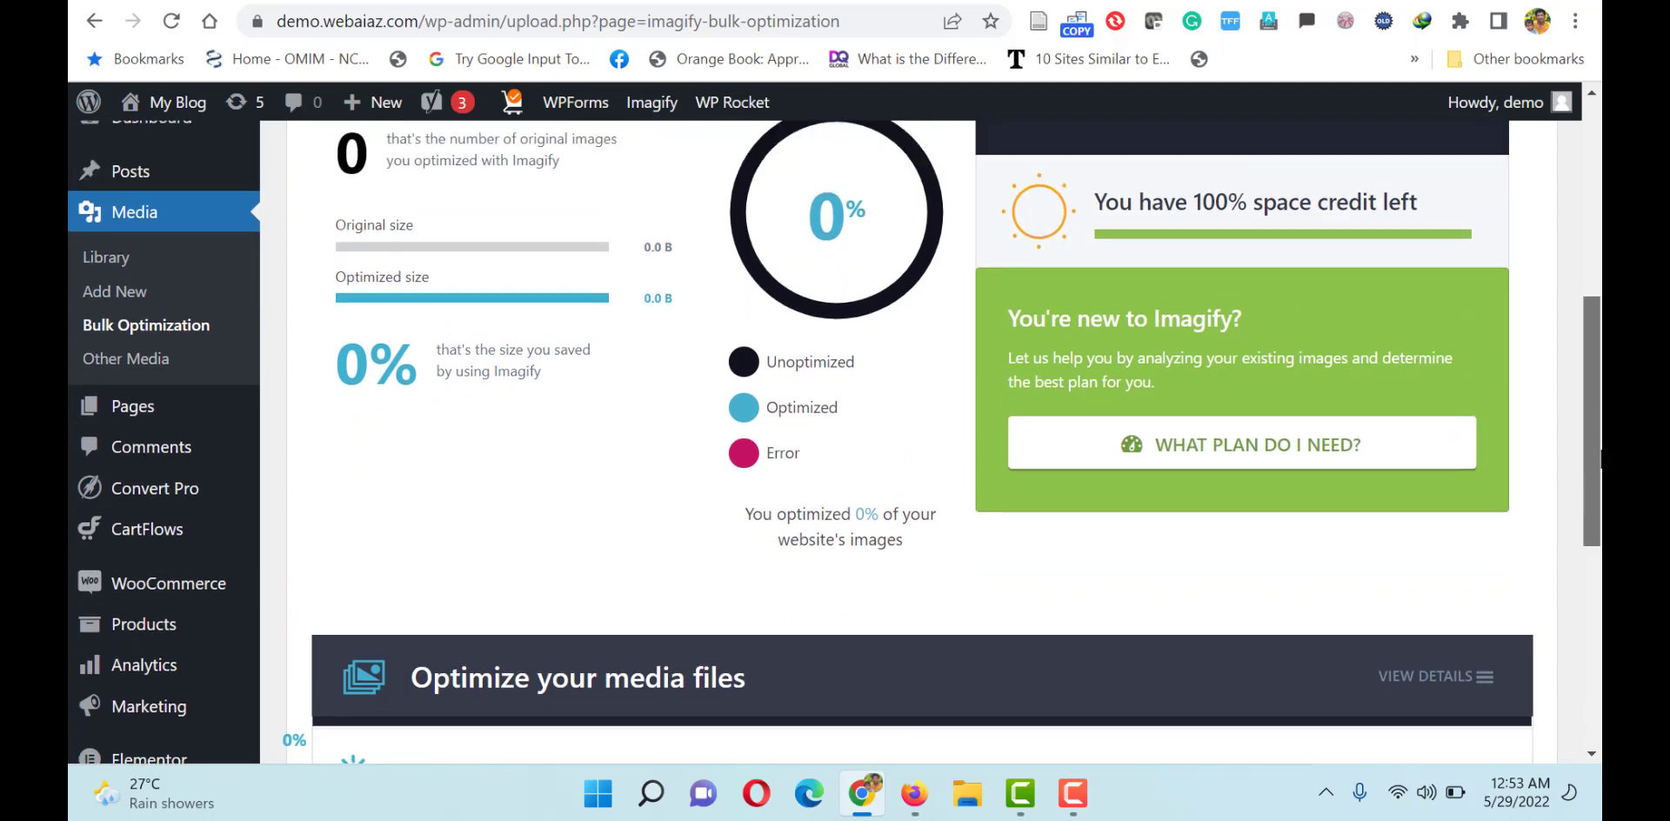
{"action": "scroll", "coordinate": [1600, 461], "scroll_direction": "up", "scroll_amount": 1}
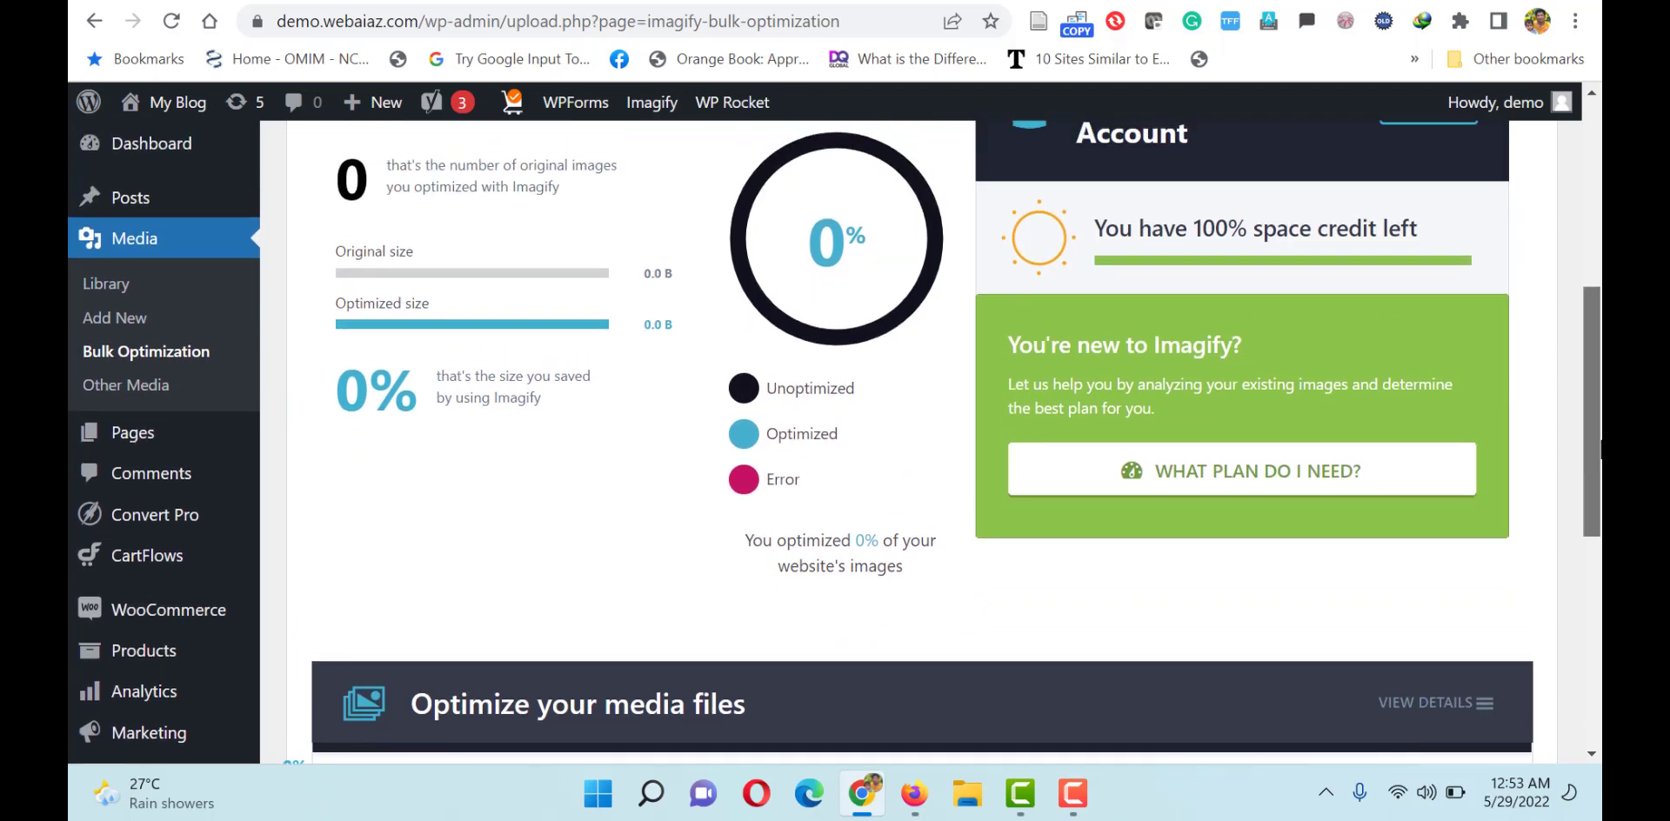
{"action": "scroll", "coordinate": [834, 442], "scroll_direction": "down", "scroll_amount": 3}
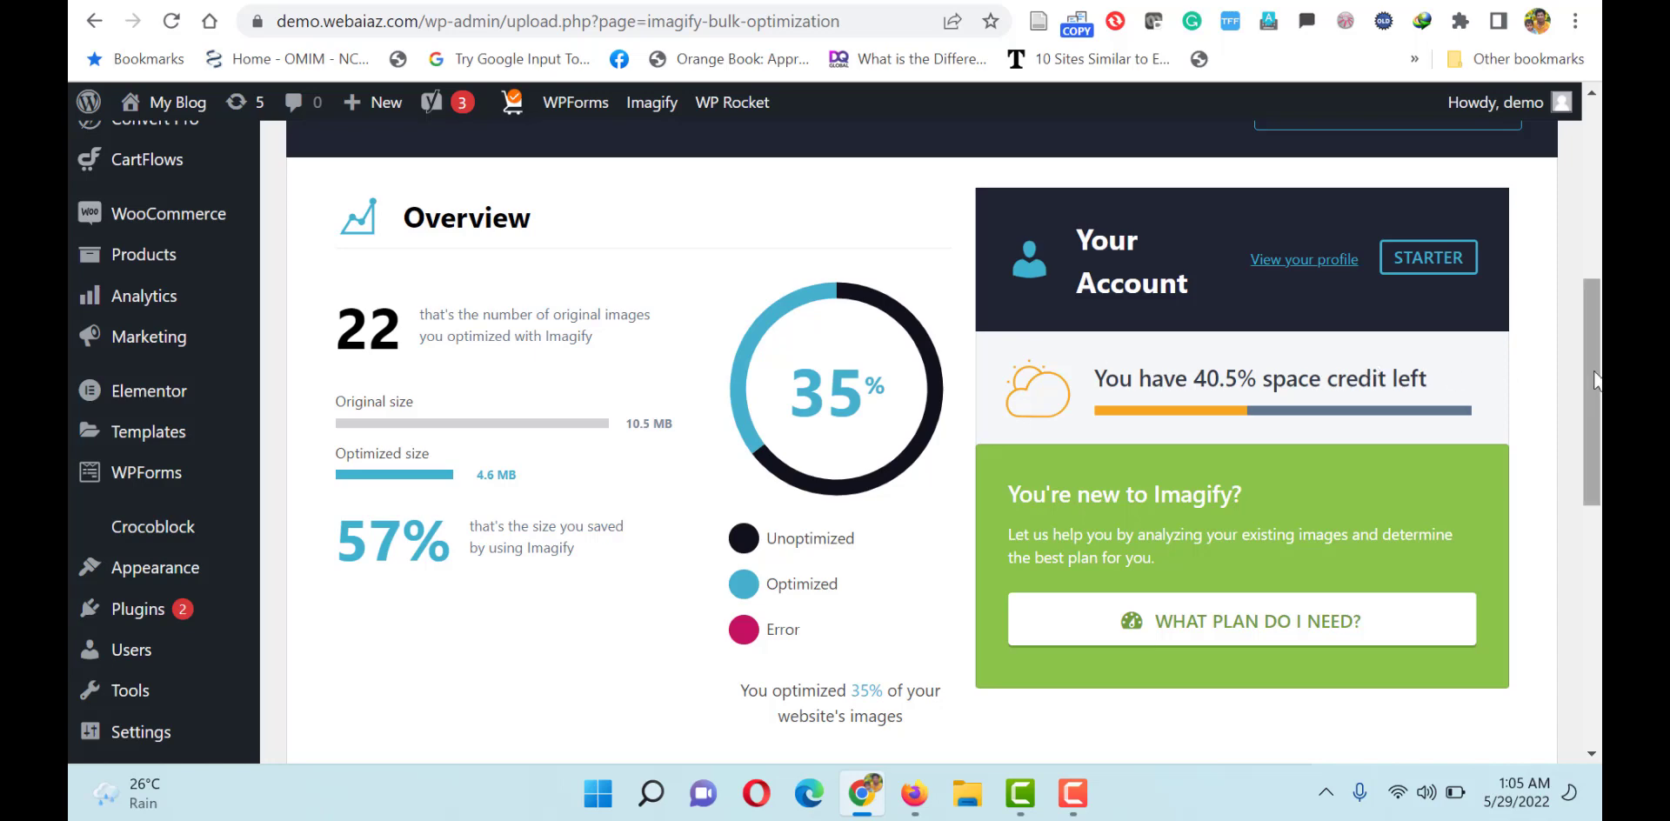
Show the media library as a list and examine Imagify's new file size and original saving for the images
{"action": "left_click_drag", "start_coordinate": [1593, 296], "coordinate": [1577, 207]}
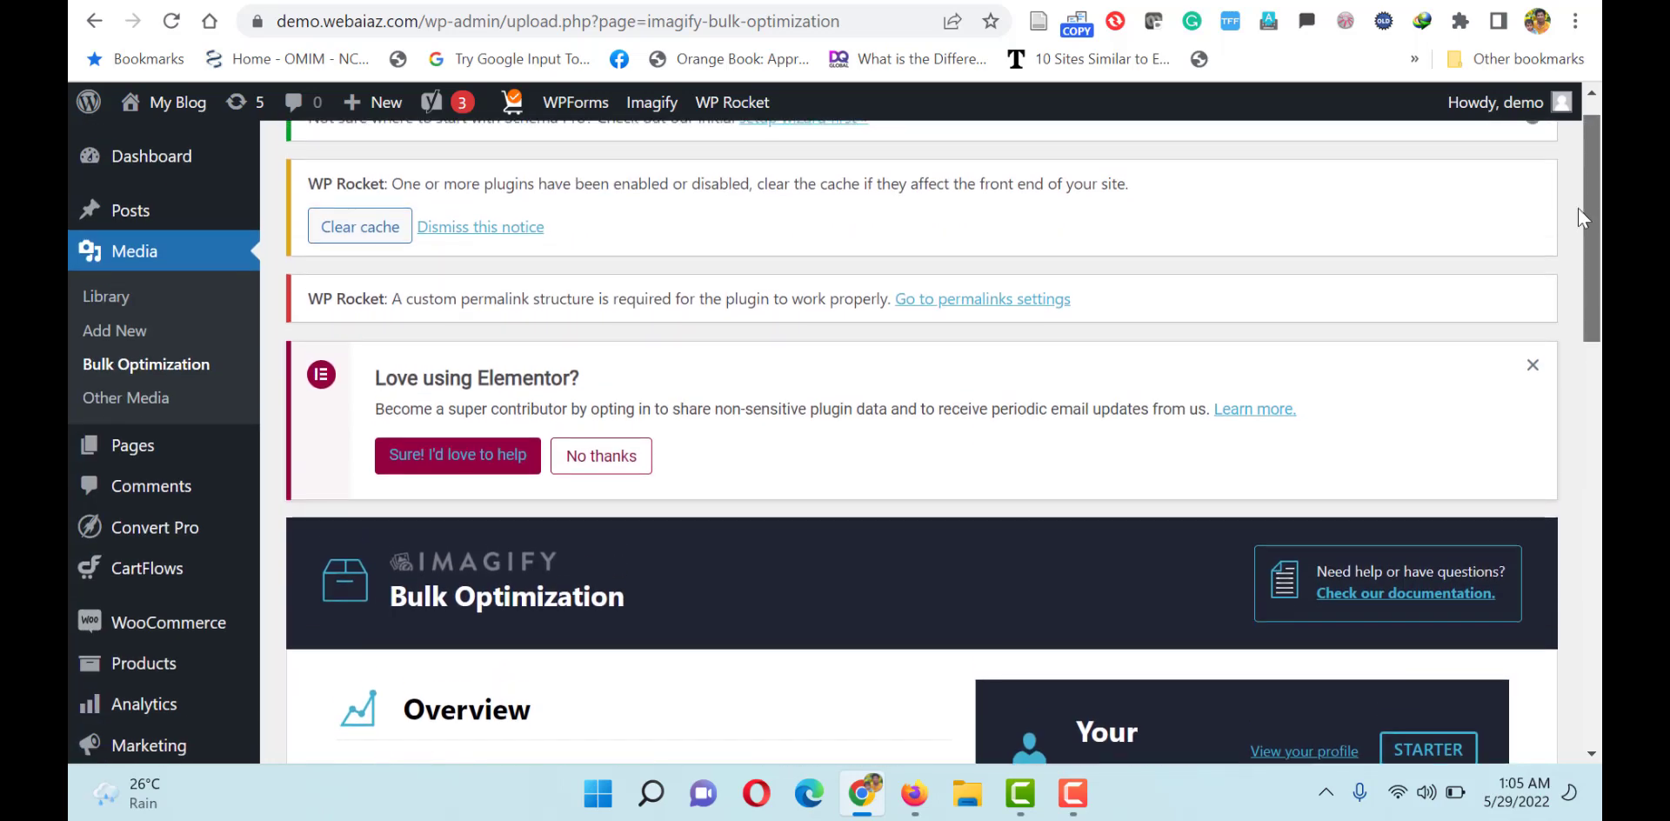
{"action": "left_click", "coordinate": [109, 296]}
{"action": "scroll", "coordinate": [727, 205], "scroll_direction": "down", "scroll_amount": 3}
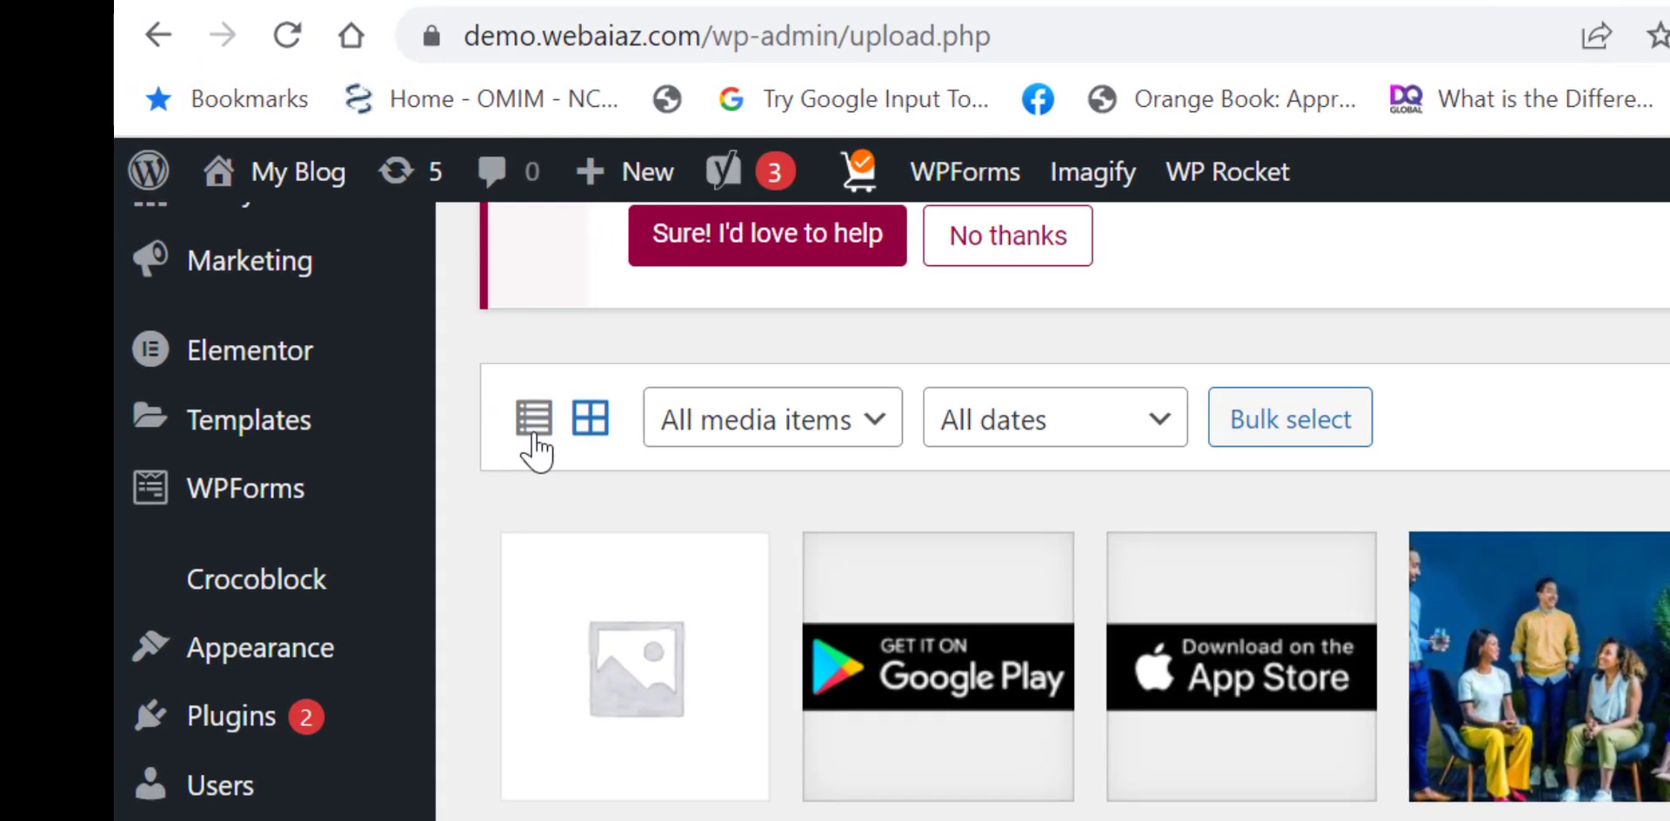
{"action": "left_click", "coordinate": [532, 431]}
{"action": "scroll", "coordinate": [1599, 246], "scroll_direction": "down", "scroll_amount": 4}
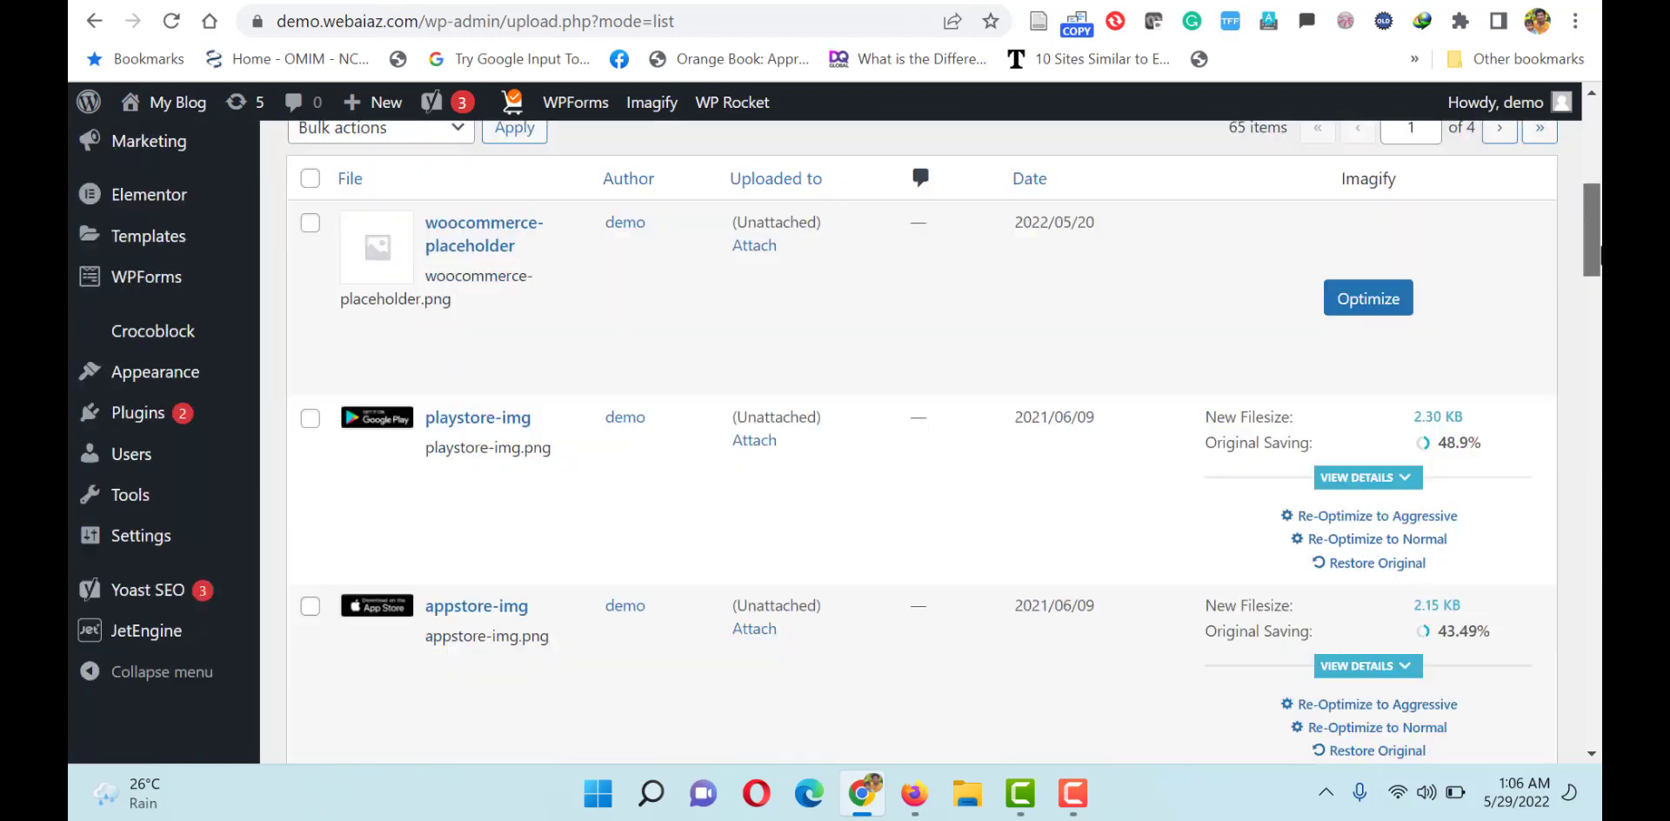
{"action": "scroll", "coordinate": [1598, 246], "scroll_direction": "up", "scroll_amount": 1}
{"action": "scroll", "coordinate": [1598, 247], "scroll_direction": "down", "scroll_amount": 5}
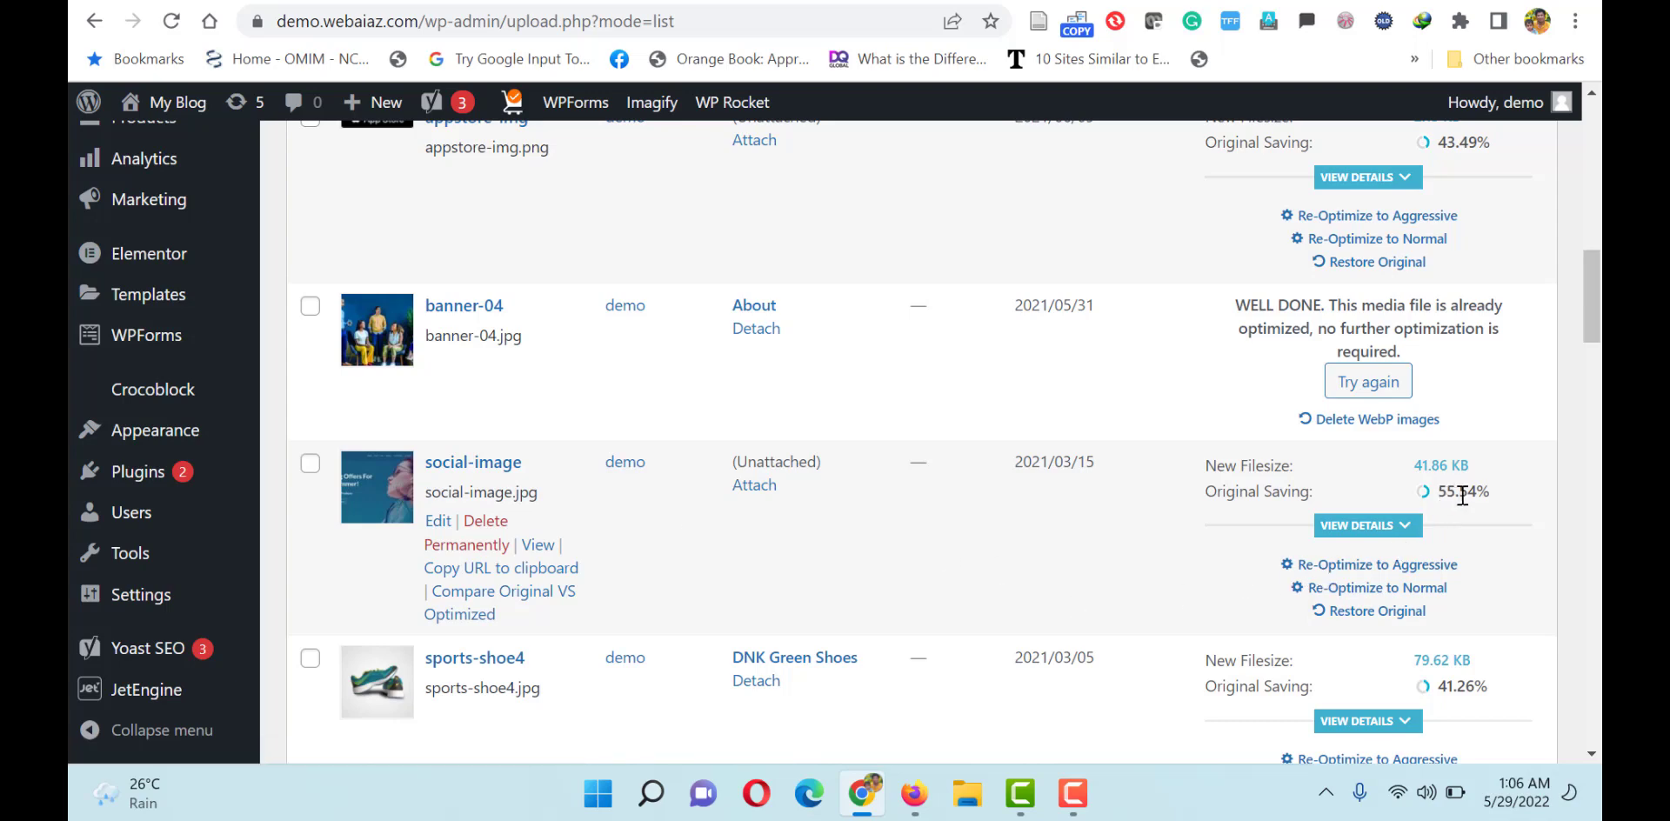
{"action": "scroll", "coordinate": [1594, 292], "scroll_direction": "up", "scroll_amount": 3}
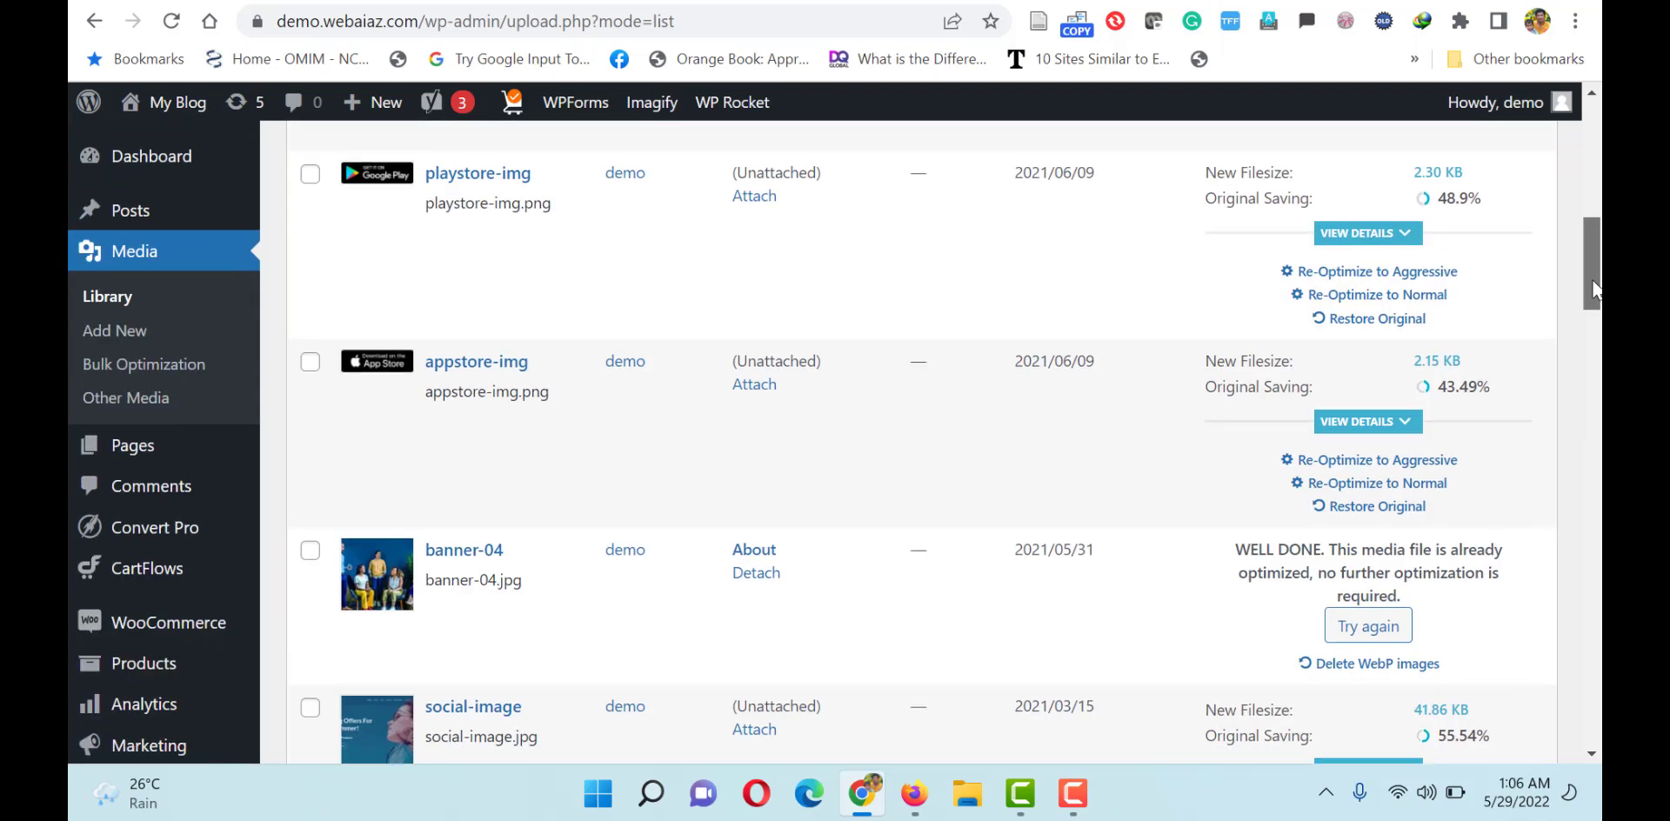
{"action": "left_click_drag", "start_coordinate": [1594, 291], "coordinate": [1598, 504]}
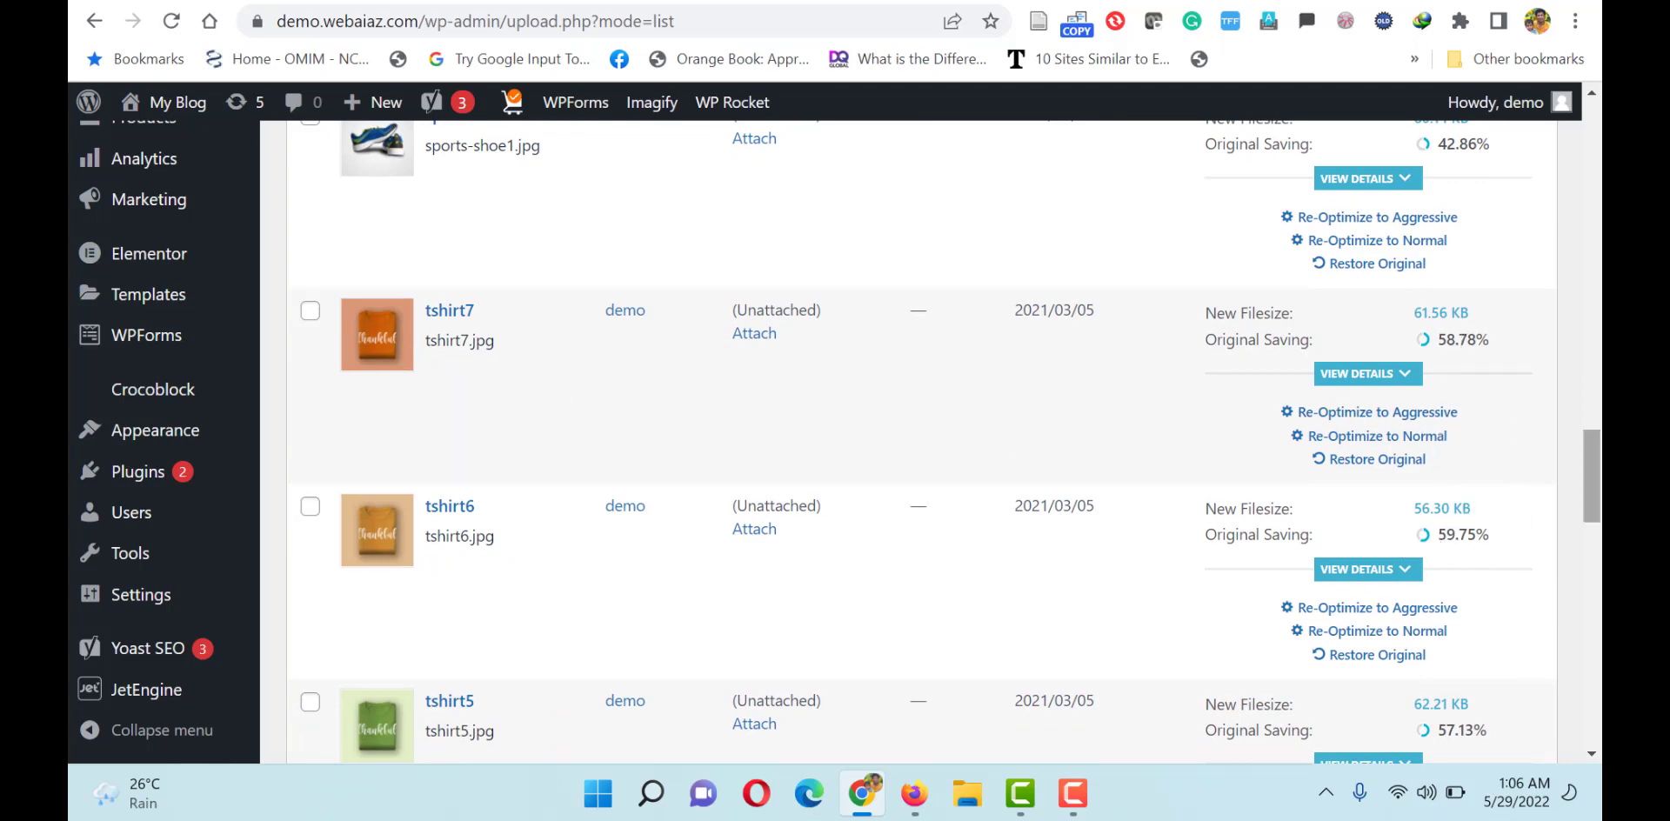
{"action": "left_click_drag", "start_coordinate": [1591, 474], "coordinate": [1591, 696]}
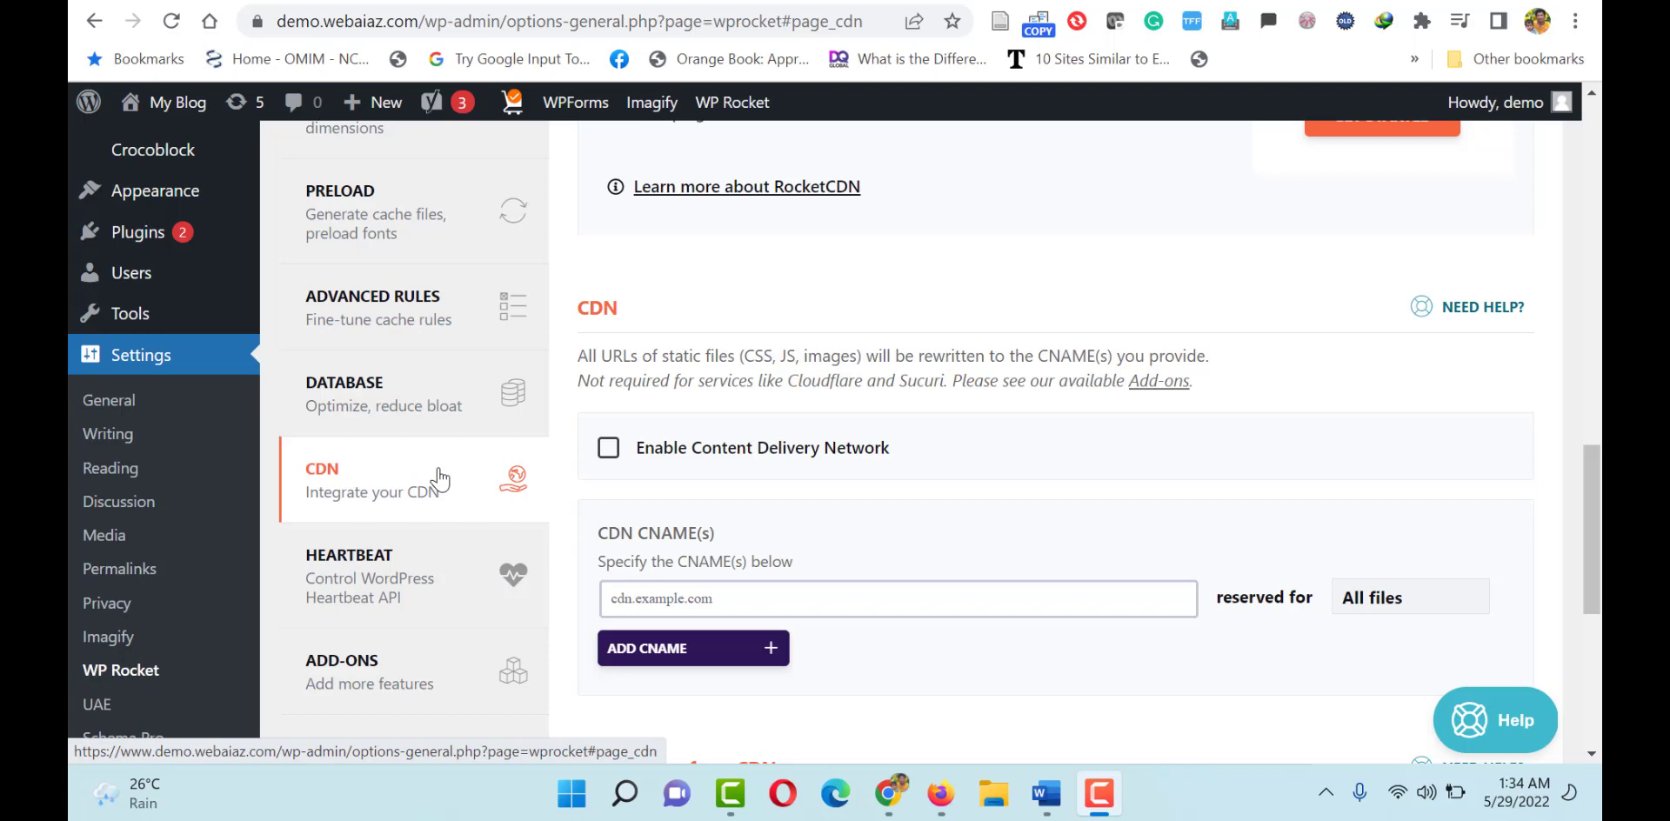
Review the RocketCDN offer, its features and its monthly price in WP Rocket's CDN settings
{"action": "scroll", "coordinate": [1532, 404], "scroll_direction": "up", "scroll_amount": 6}
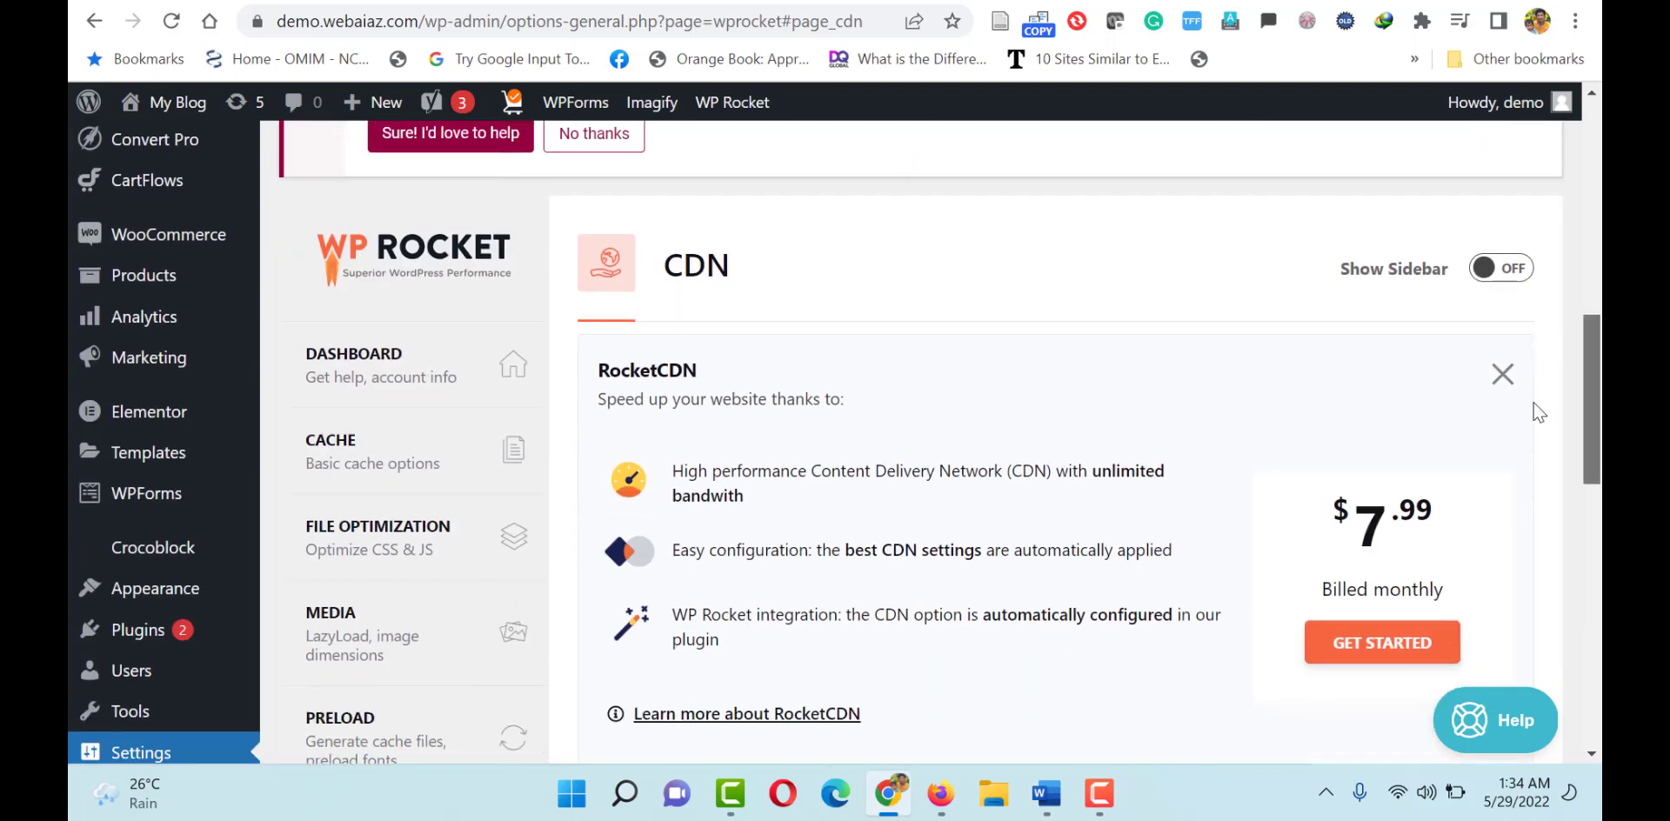
{"action": "scroll", "coordinate": [1536, 409], "scroll_direction": "down", "scroll_amount": 1}
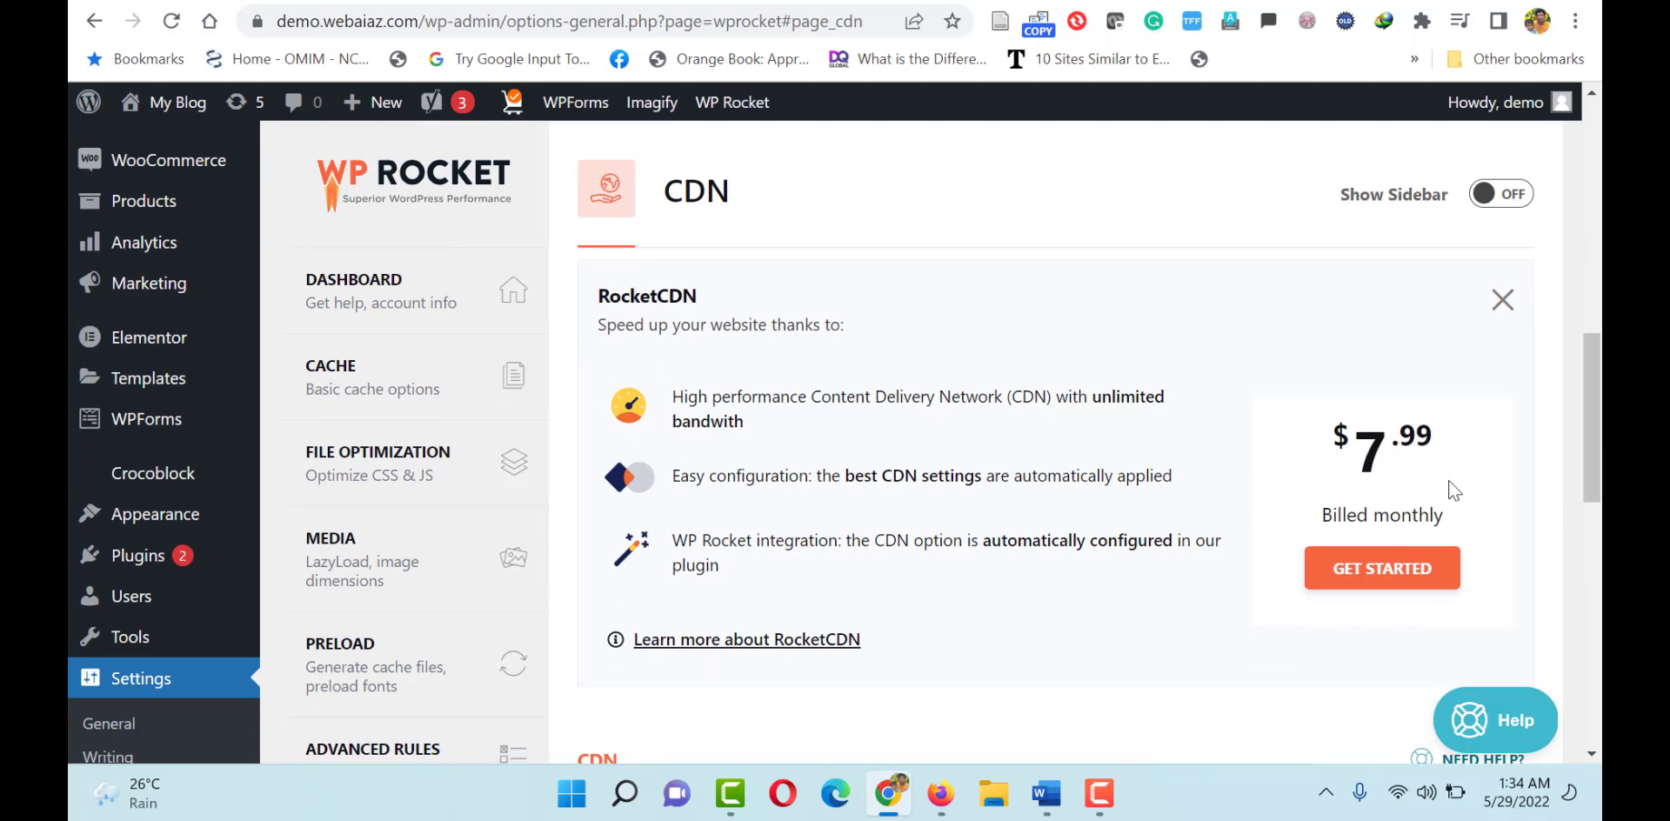
{"action": "left_click_drag", "start_coordinate": [1591, 424], "coordinate": [1591, 417]}
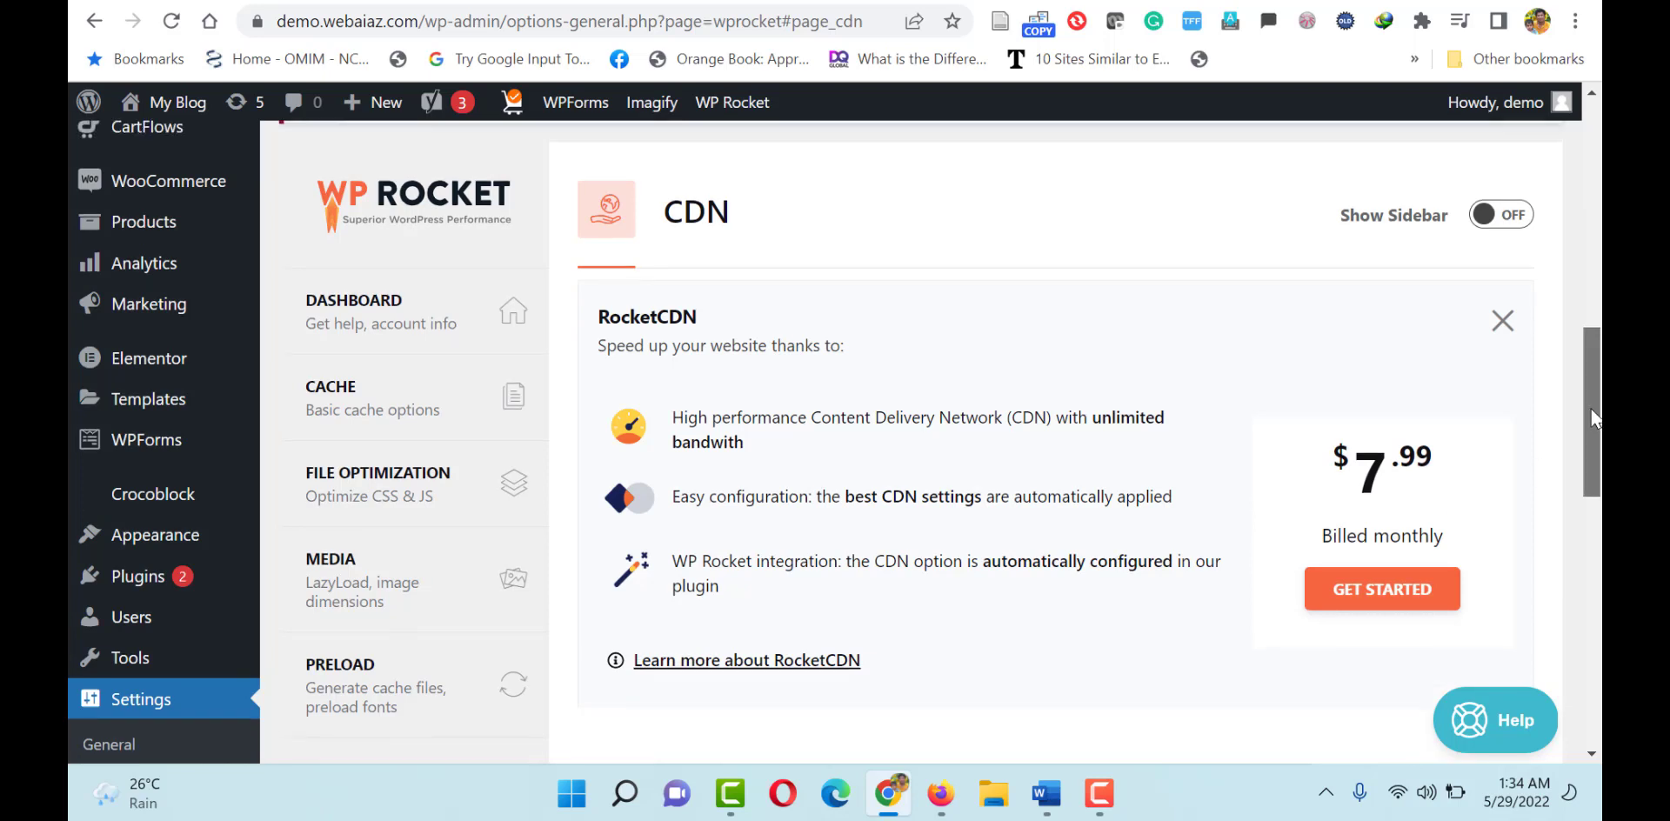
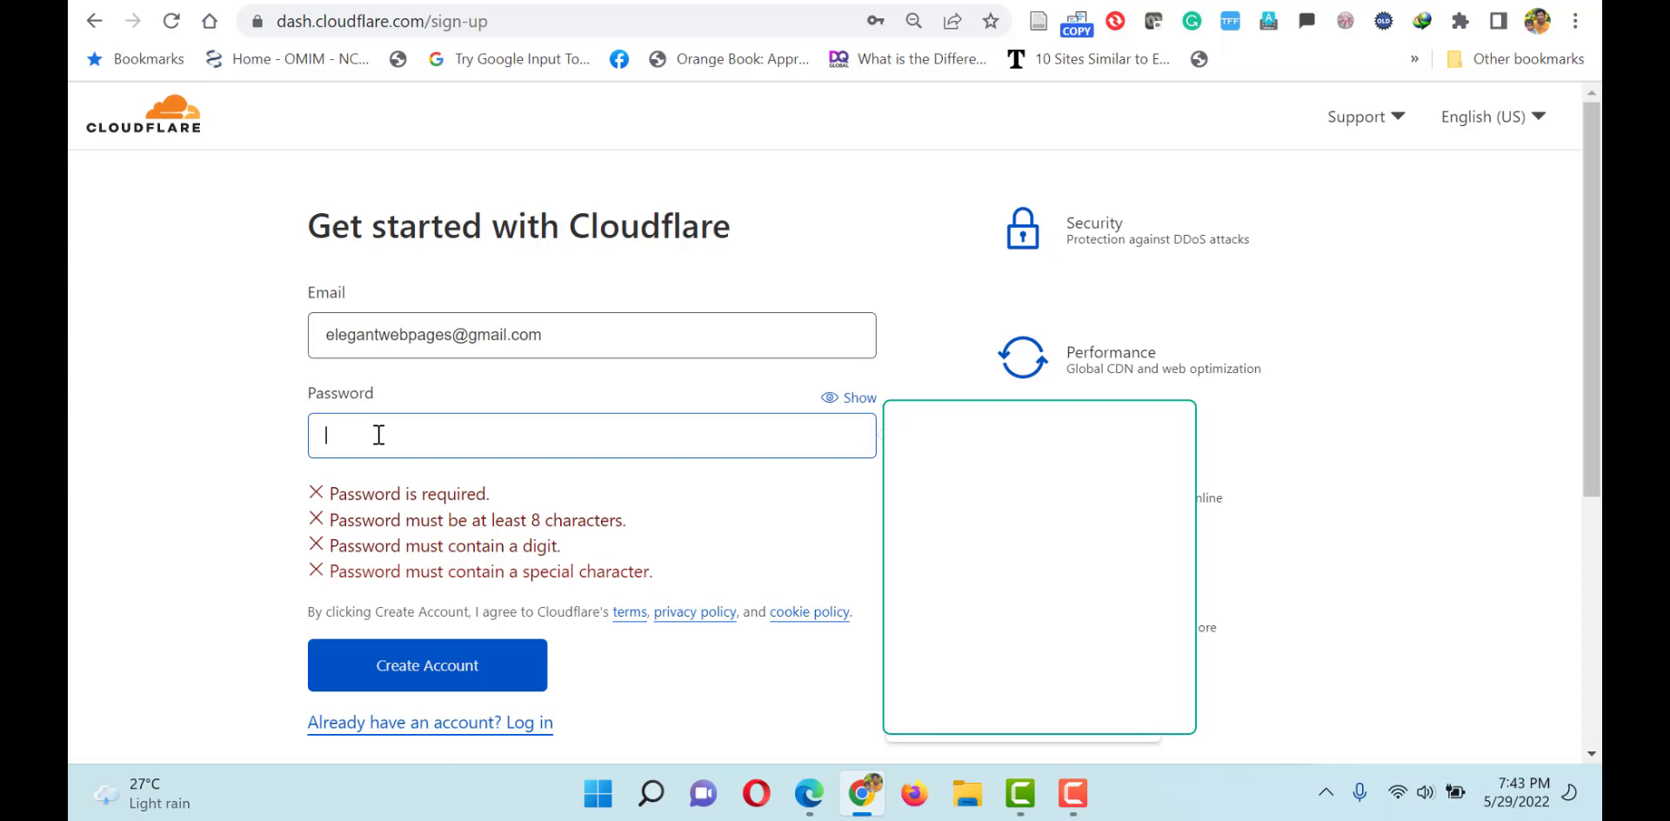
Create the Cloudflare account by entering the account password, and add the site webaiaz.com to it
{"action": "type", "text": "•"}
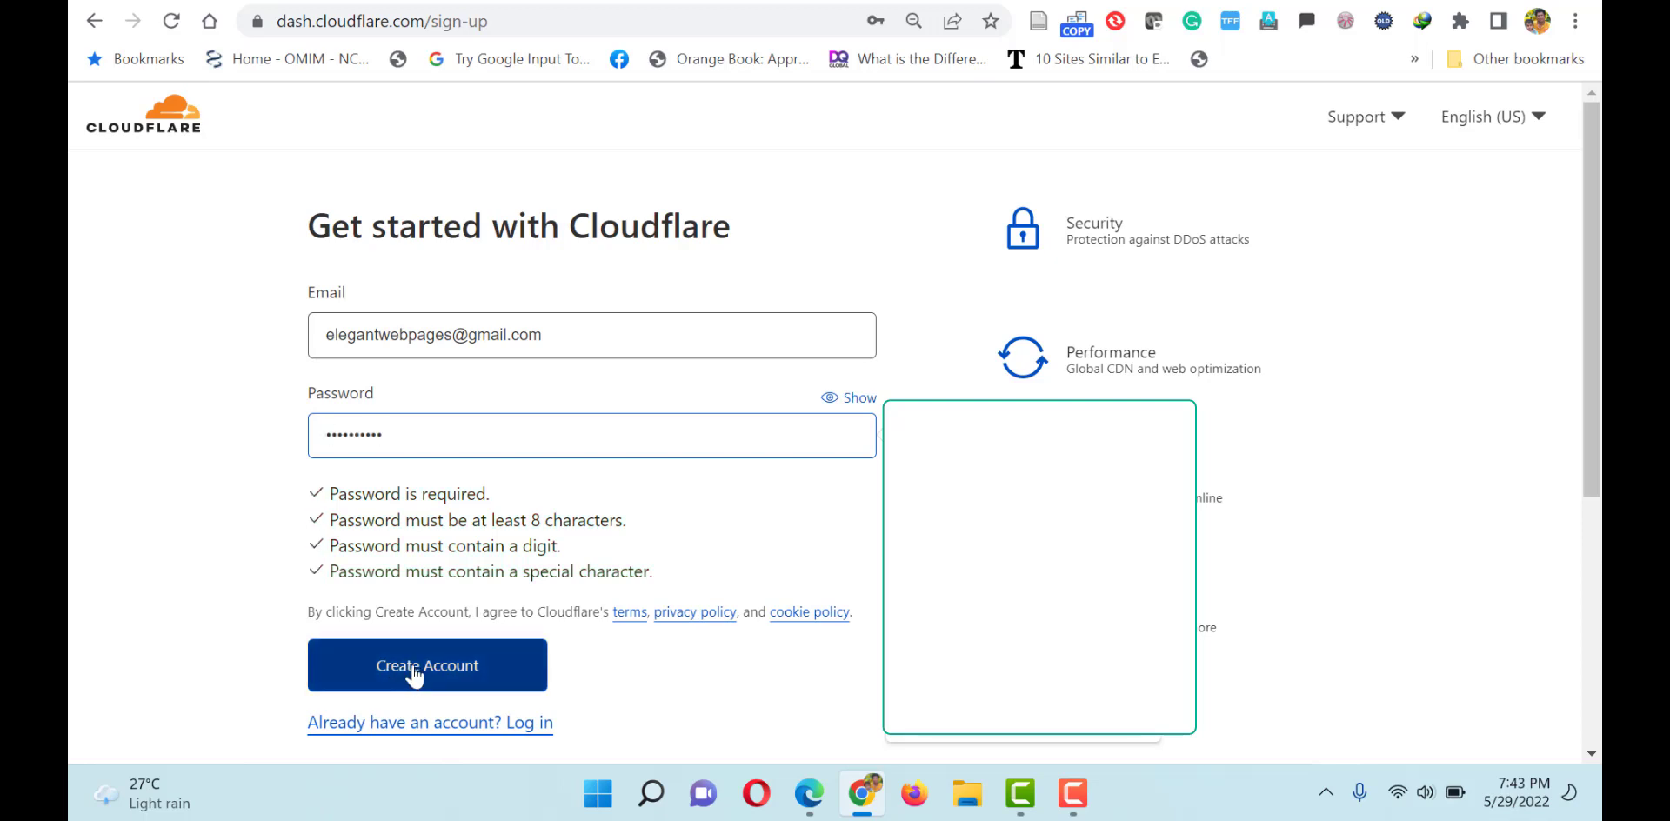
{"action": "left_click", "coordinate": [414, 672]}
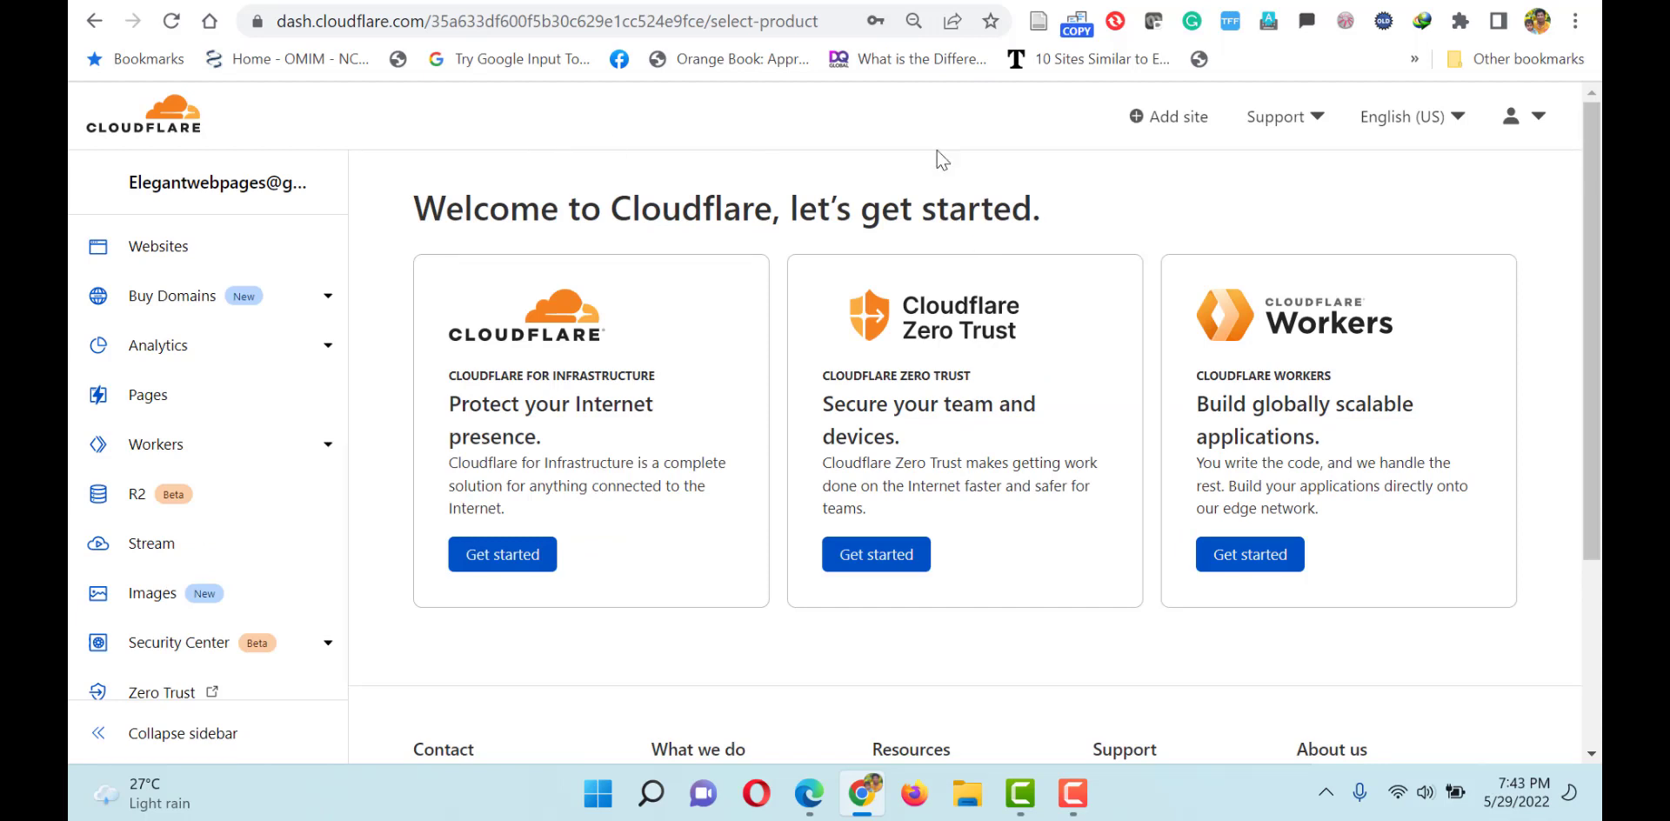
{"action": "left_click", "coordinate": [1163, 122]}
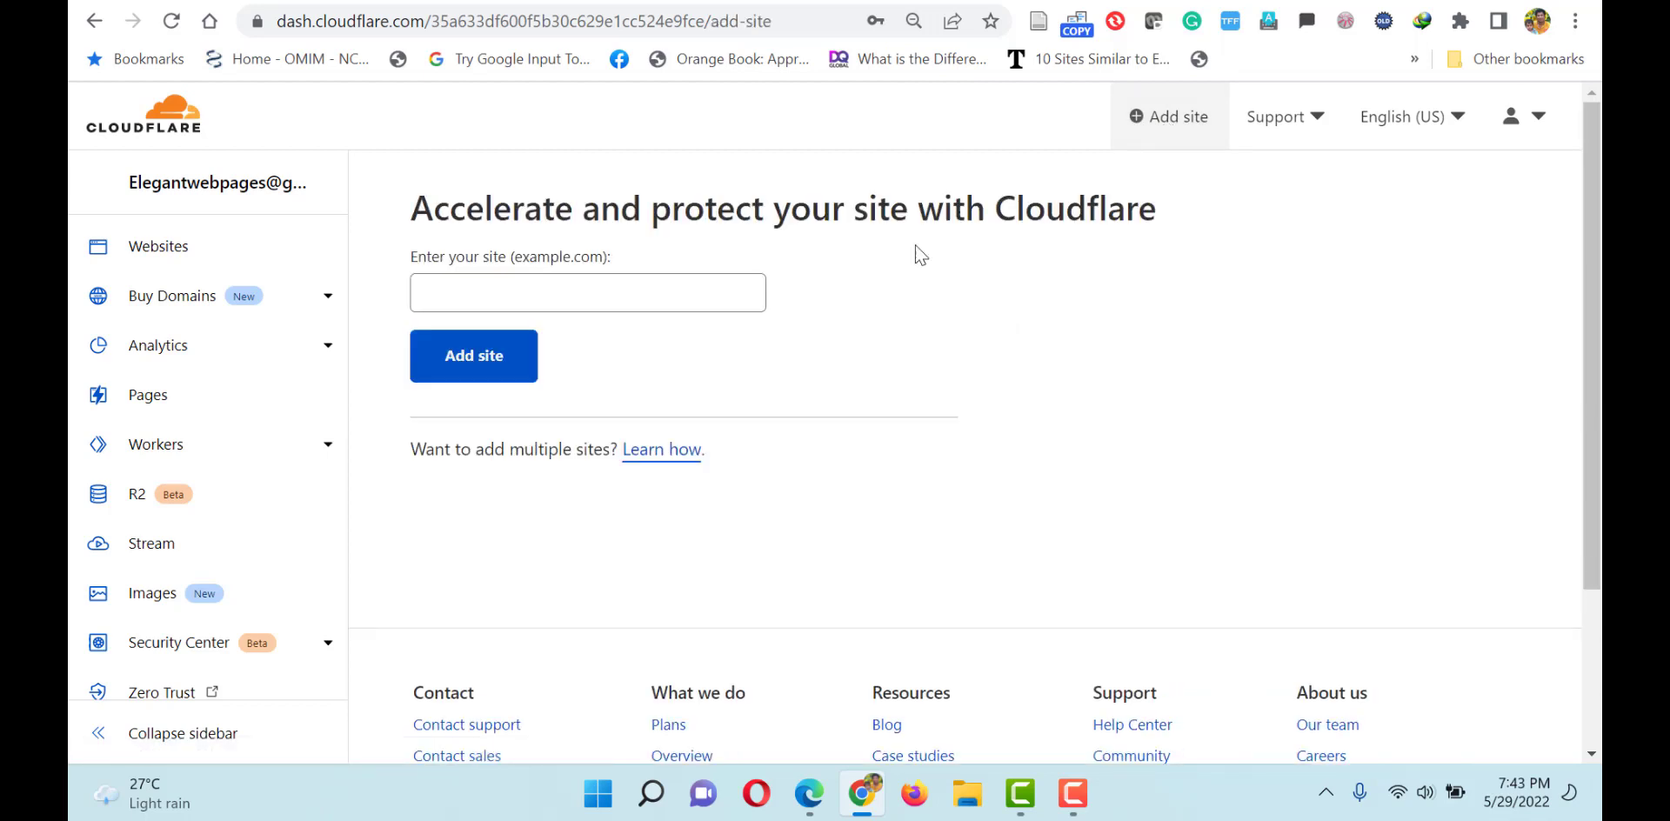
{"action": "left_click", "coordinate": [639, 295]}
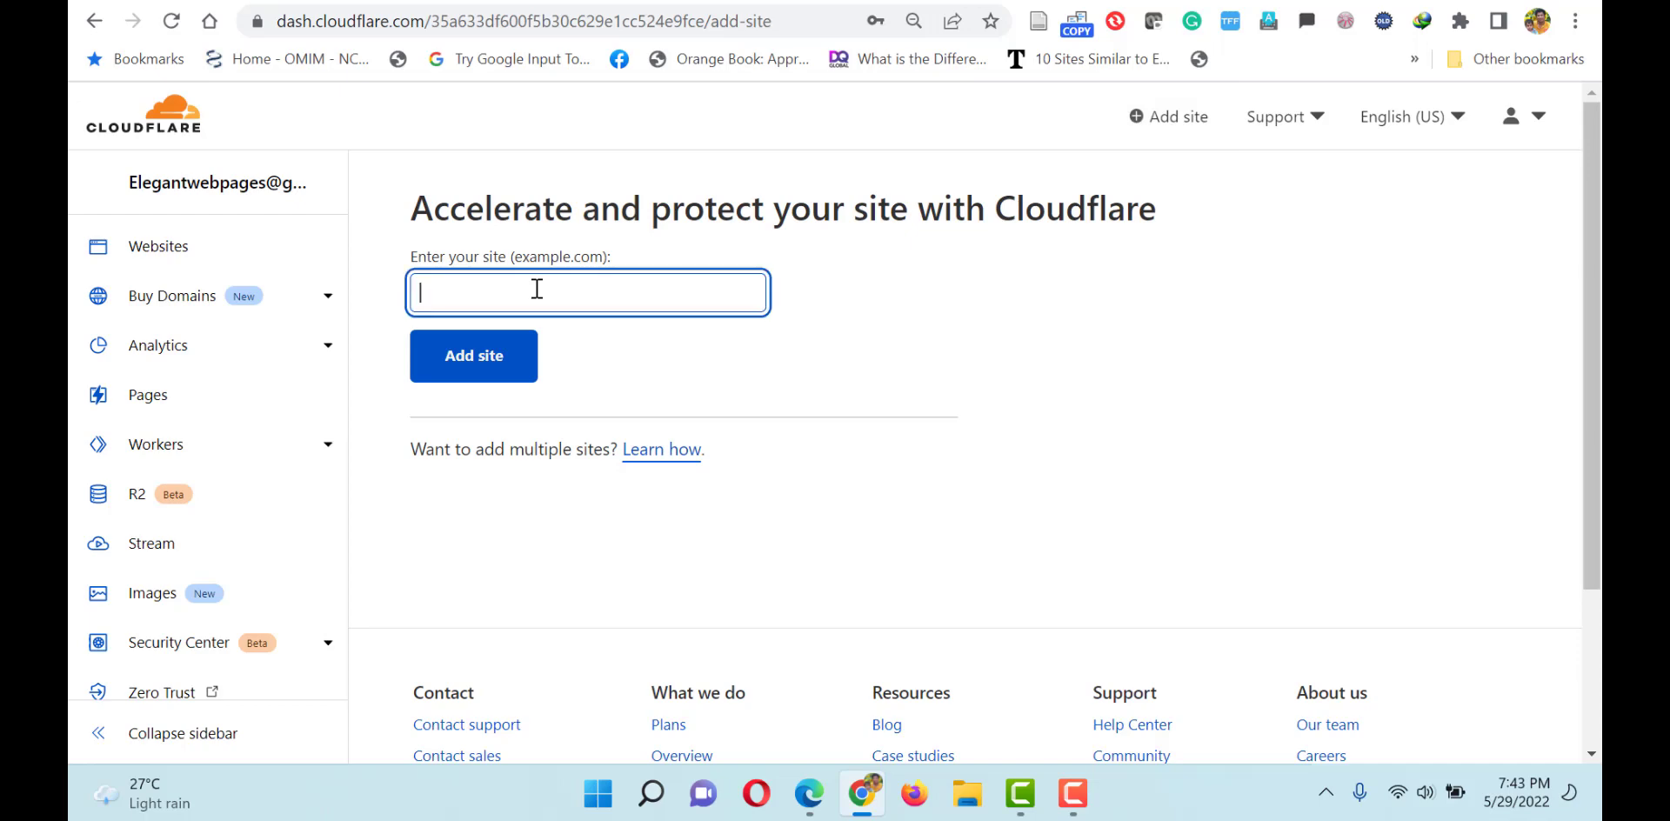
{"action": "type", "text": "webaiaz.com"}
{"action": "left_click", "coordinate": [458, 368]}
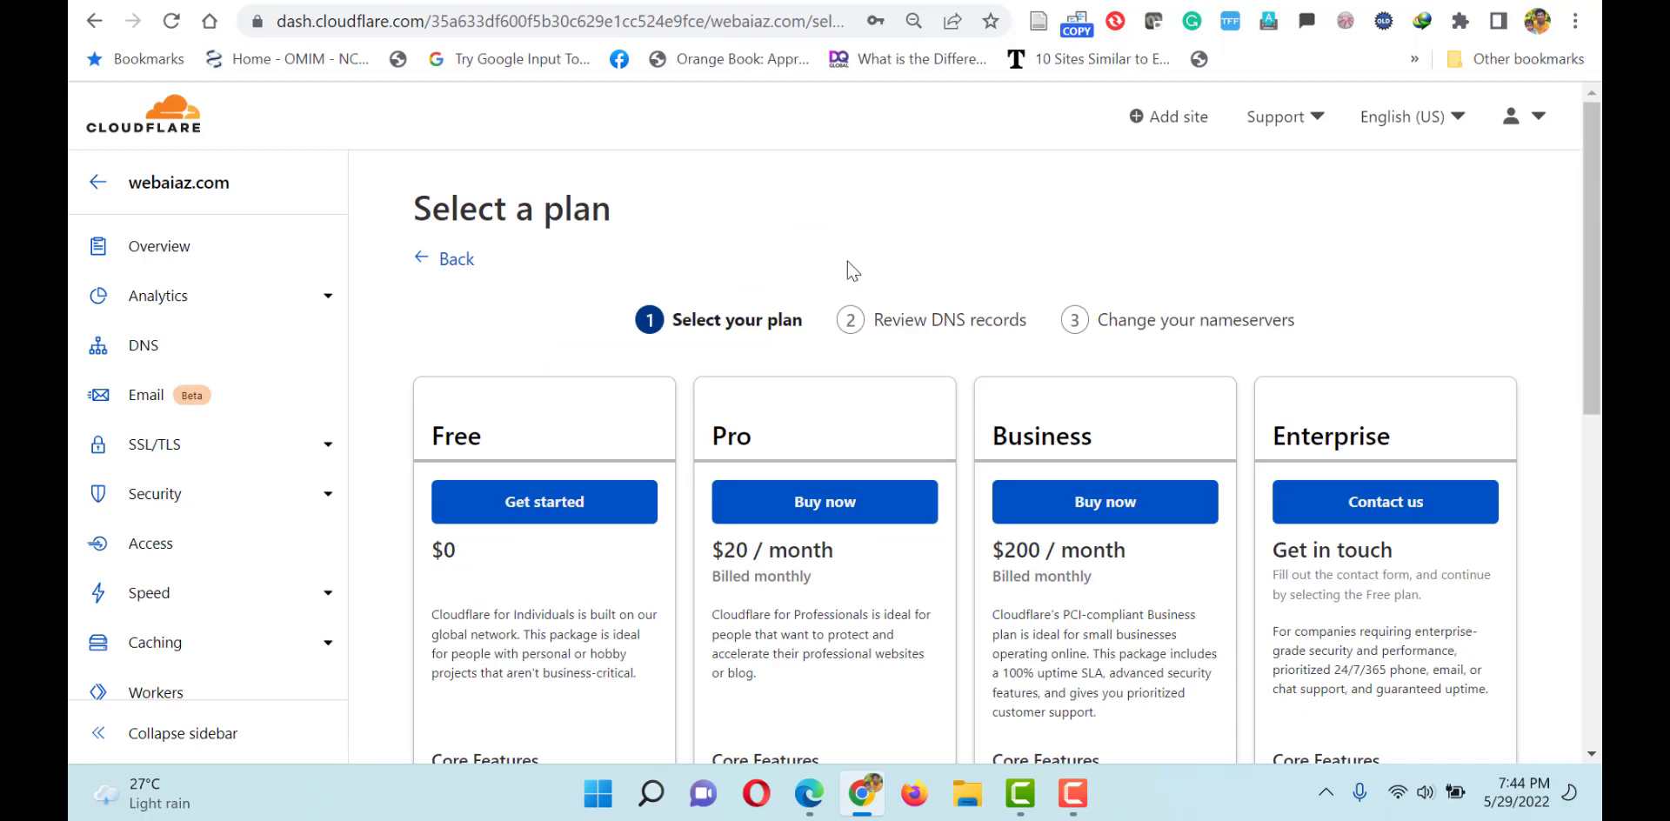
Compare the core features of the Cloudflare plans and choose the Free plan for webaiaz.com
{"action": "scroll", "coordinate": [1598, 222], "scroll_direction": "down", "scroll_amount": 2}
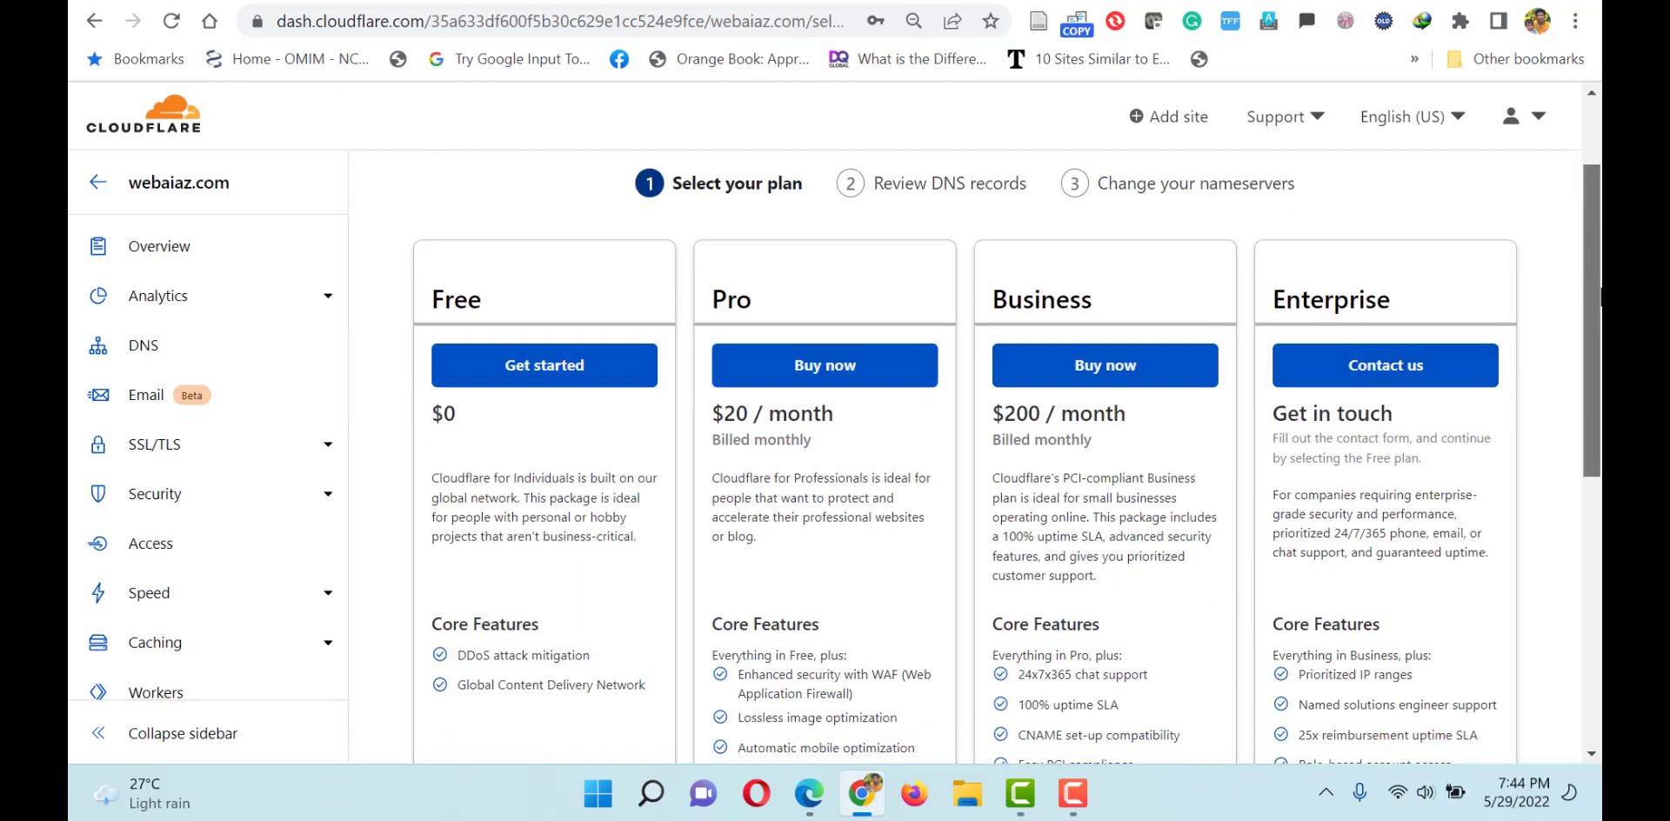
{"action": "scroll", "coordinate": [1597, 213], "scroll_direction": "up", "scroll_amount": 2}
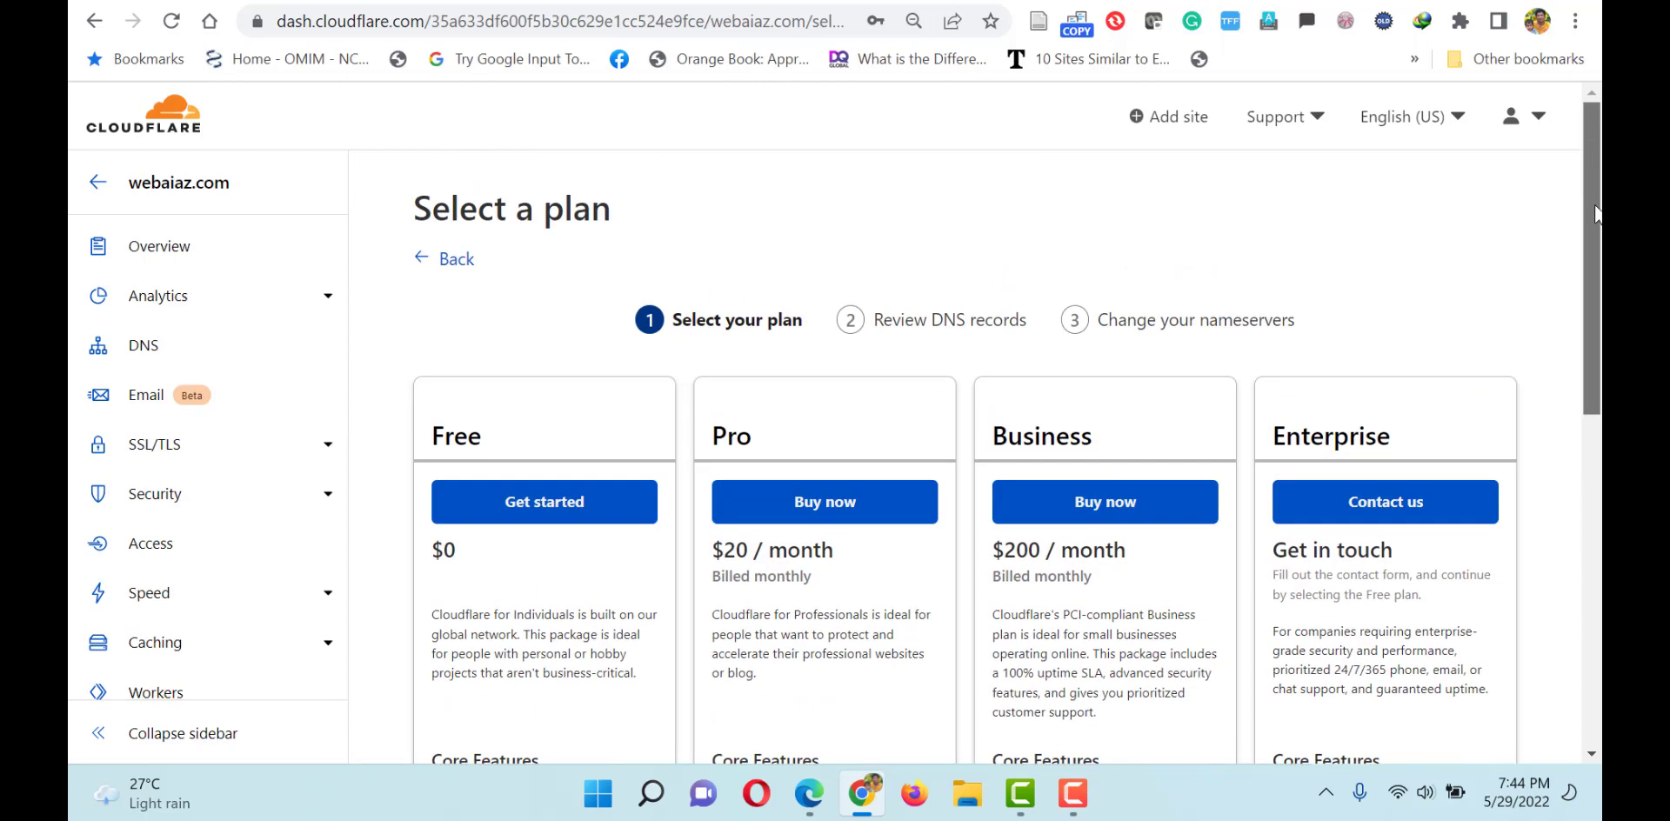
{"action": "left_click_drag", "start_coordinate": [1597, 213], "coordinate": [1600, 355]}
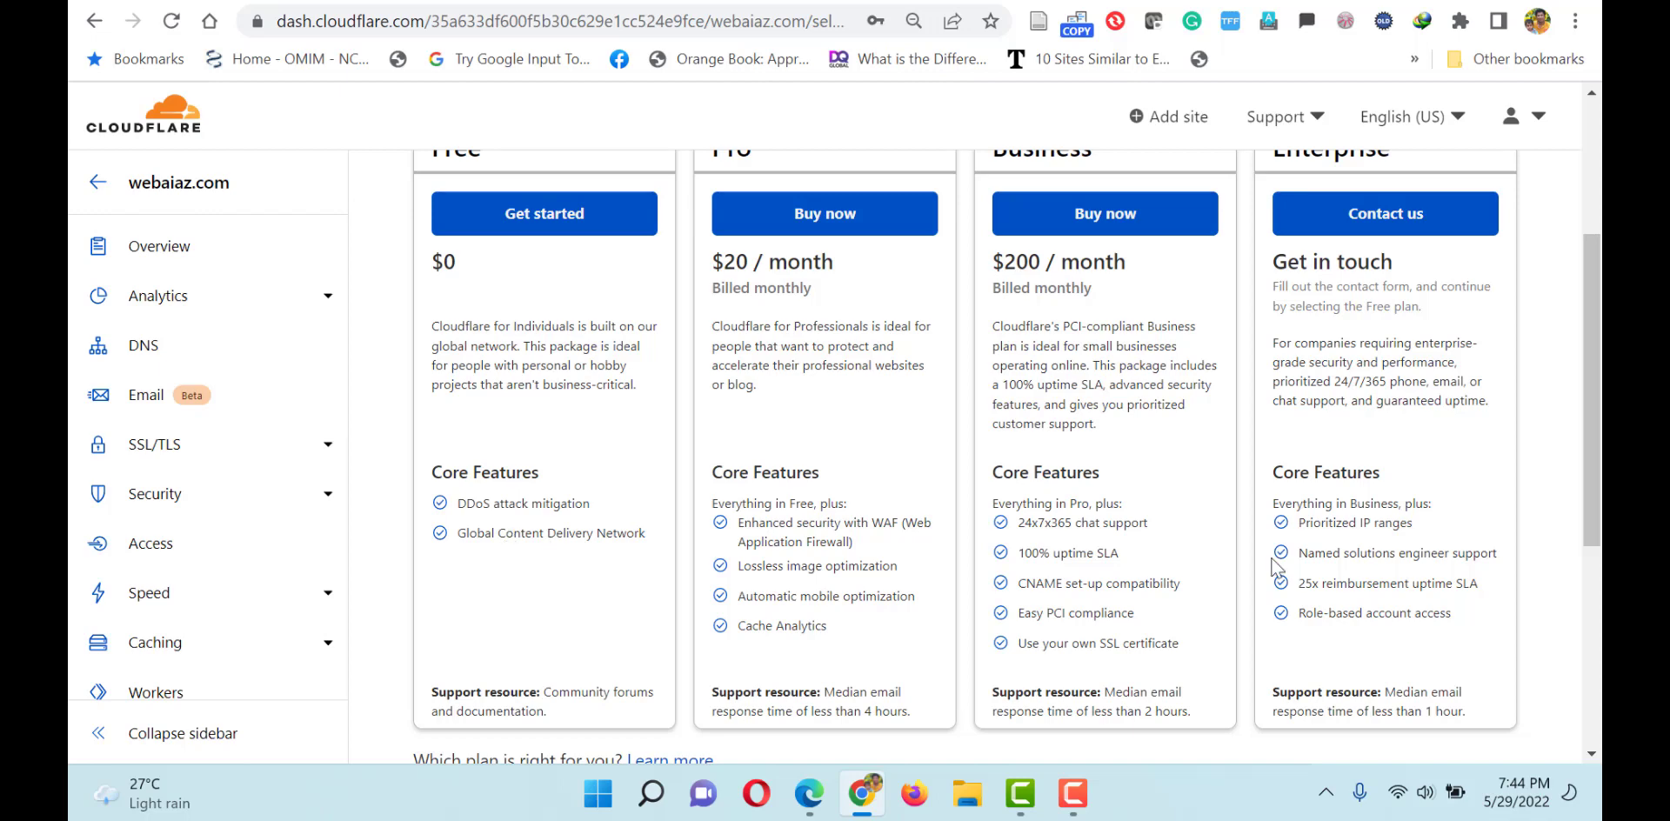
{"action": "scroll", "coordinate": [1598, 433], "scroll_direction": "up", "scroll_amount": 1}
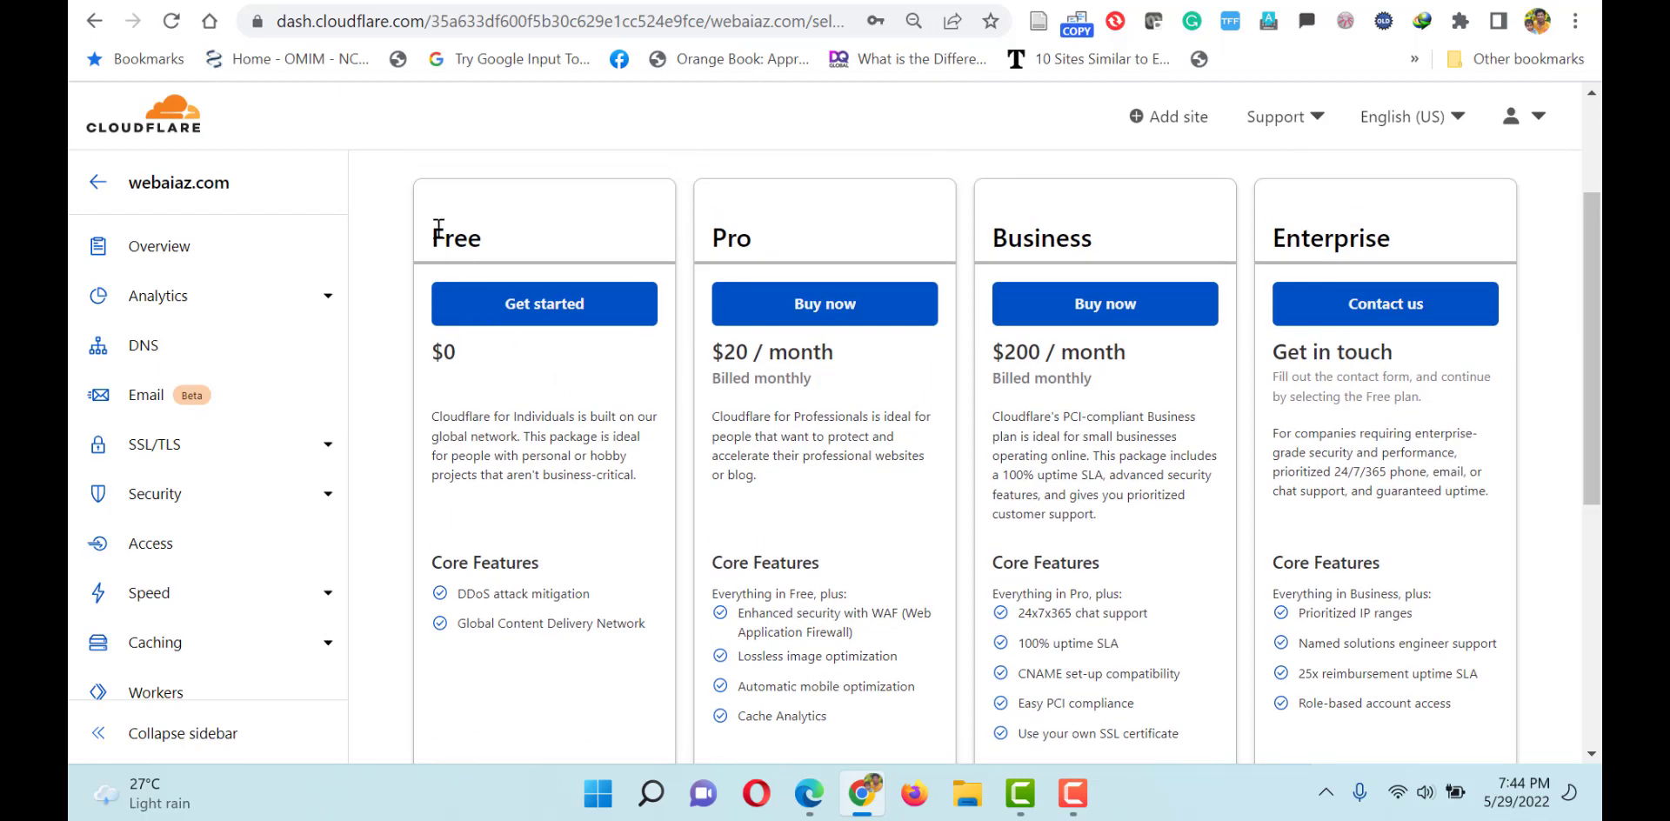
{"action": "left_click", "coordinate": [511, 296]}
Review the imported DNS records for webaiaz.com and continue to the nameserver change instructions
{"action": "scroll", "coordinate": [1598, 330], "scroll_direction": "down", "scroll_amount": 2}
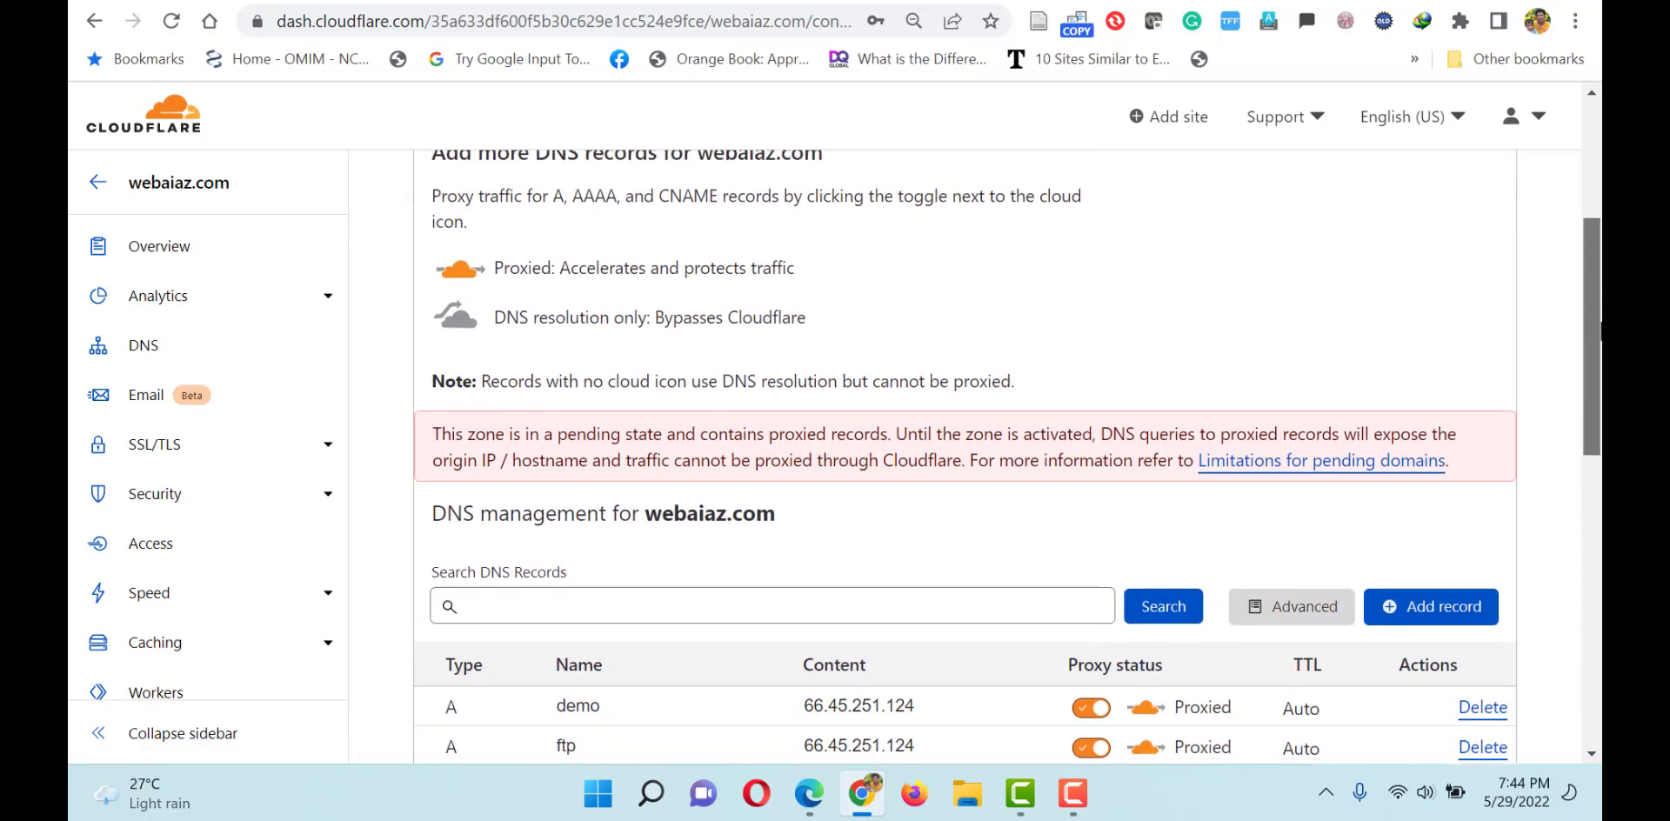
{"action": "scroll", "coordinate": [1599, 330], "scroll_direction": "down", "scroll_amount": 2}
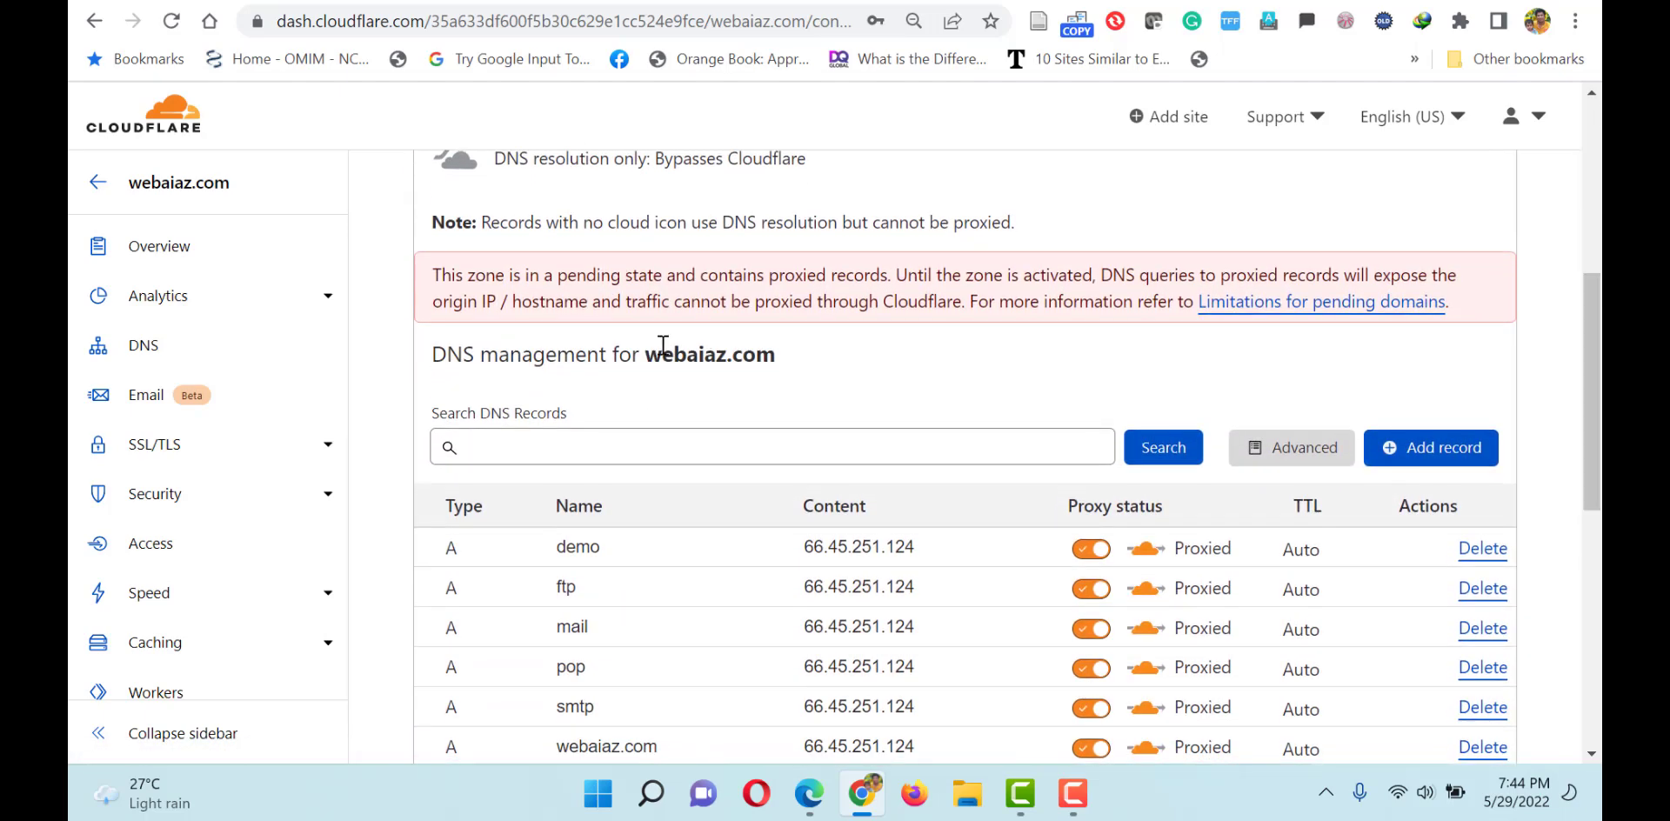
{"action": "scroll", "coordinate": [998, 362], "scroll_direction": "down", "scroll_amount": 5}
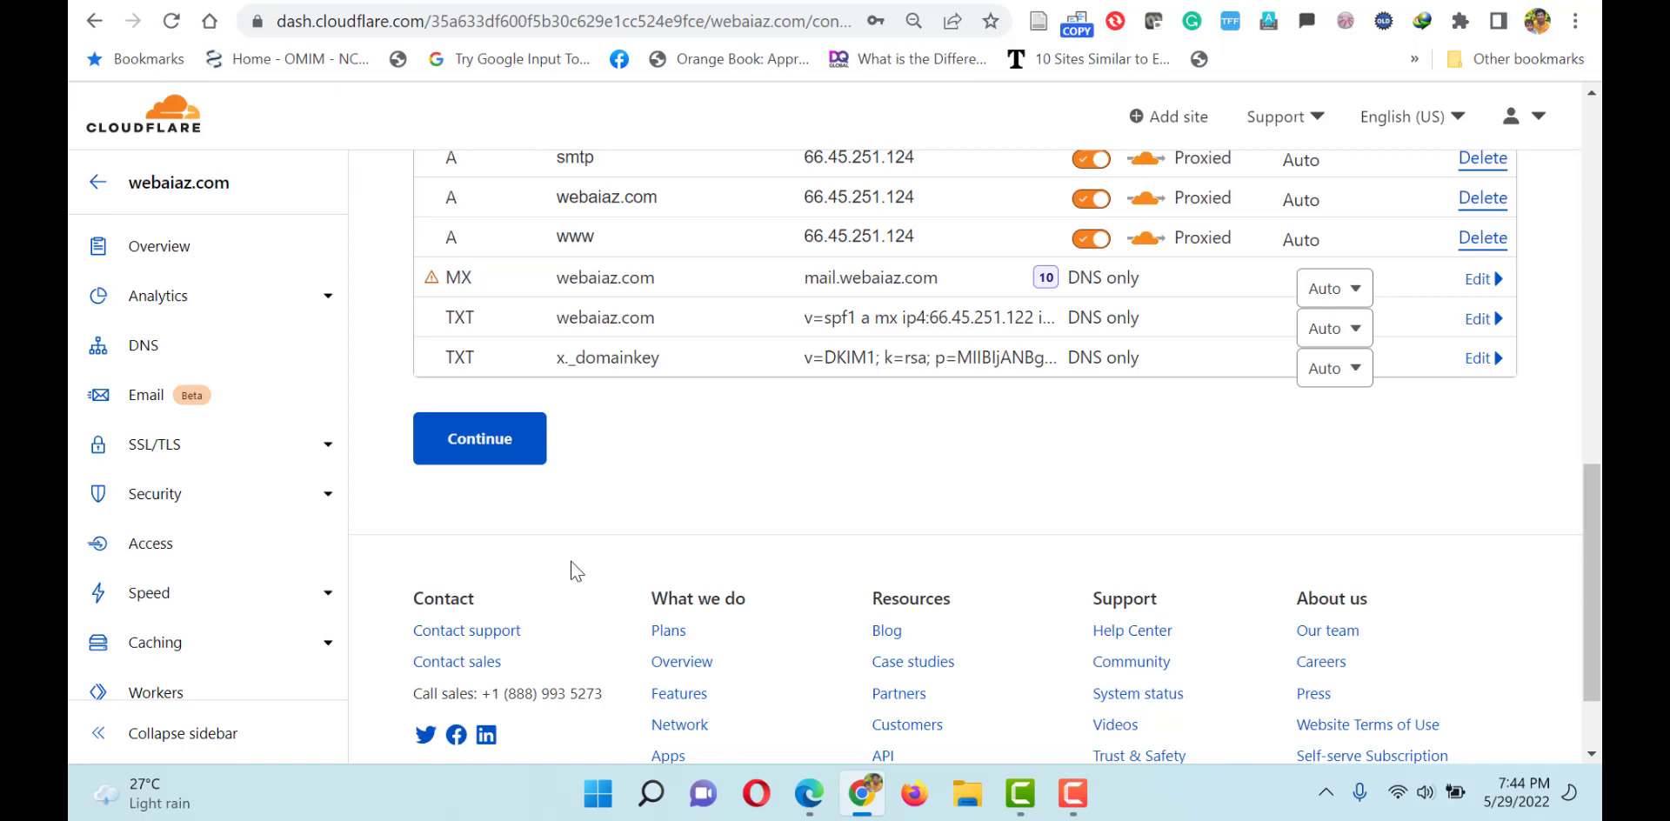
{"action": "left_click", "coordinate": [470, 441]}
Copy the Cloudflare nameserver colette.ns.cloudflare.com and switch to the domain management page at Porkbun
{"action": "scroll", "coordinate": [1598, 300], "scroll_direction": "down", "scroll_amount": 2}
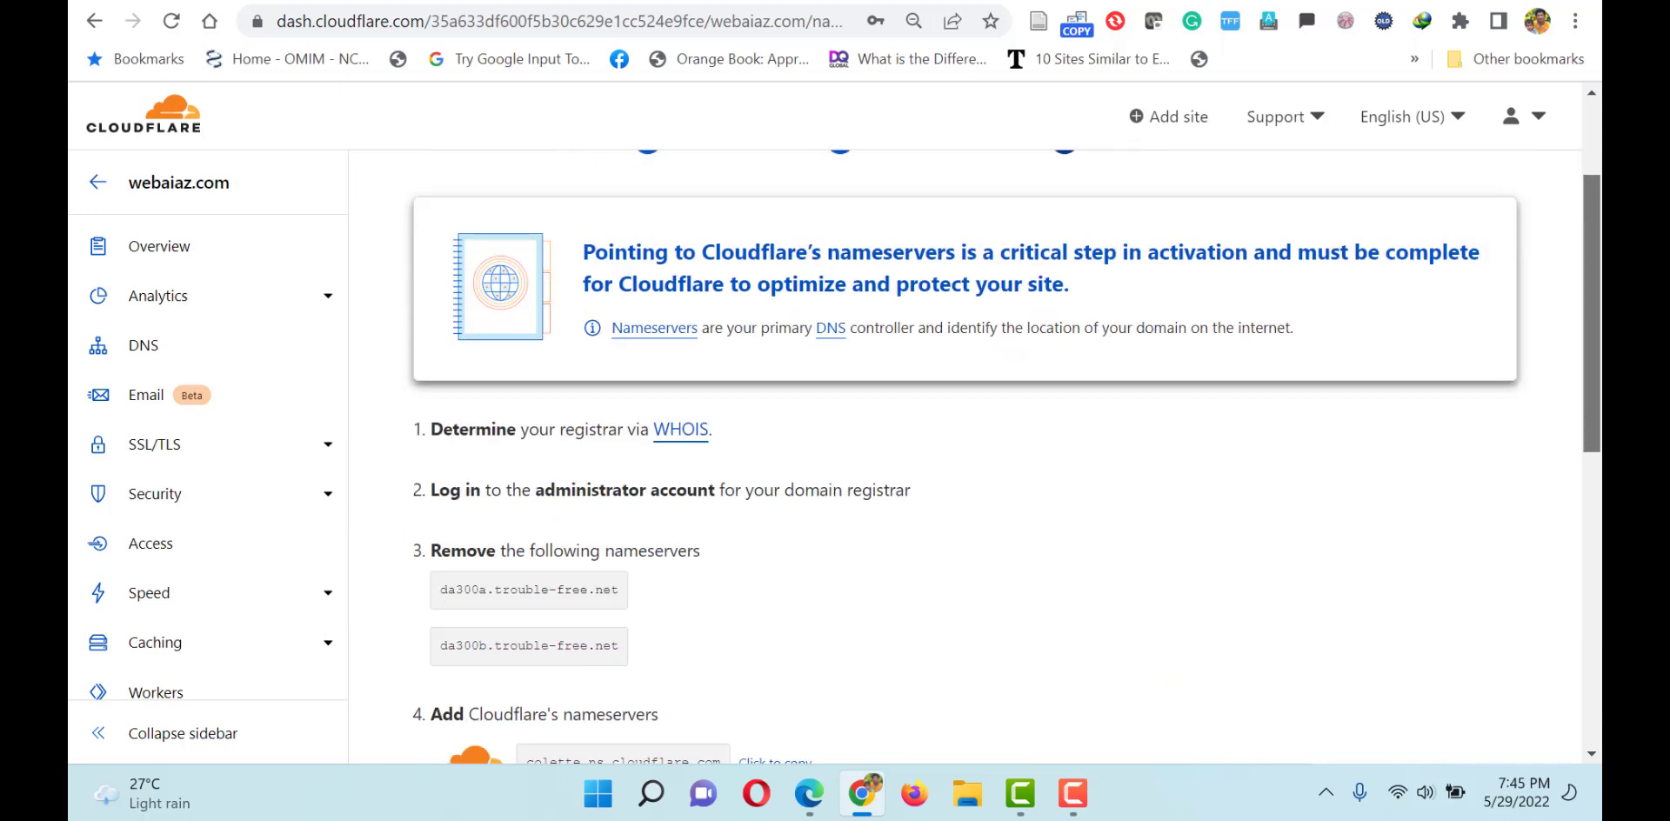
{"action": "scroll", "coordinate": [1598, 426], "scroll_direction": "down", "scroll_amount": 4}
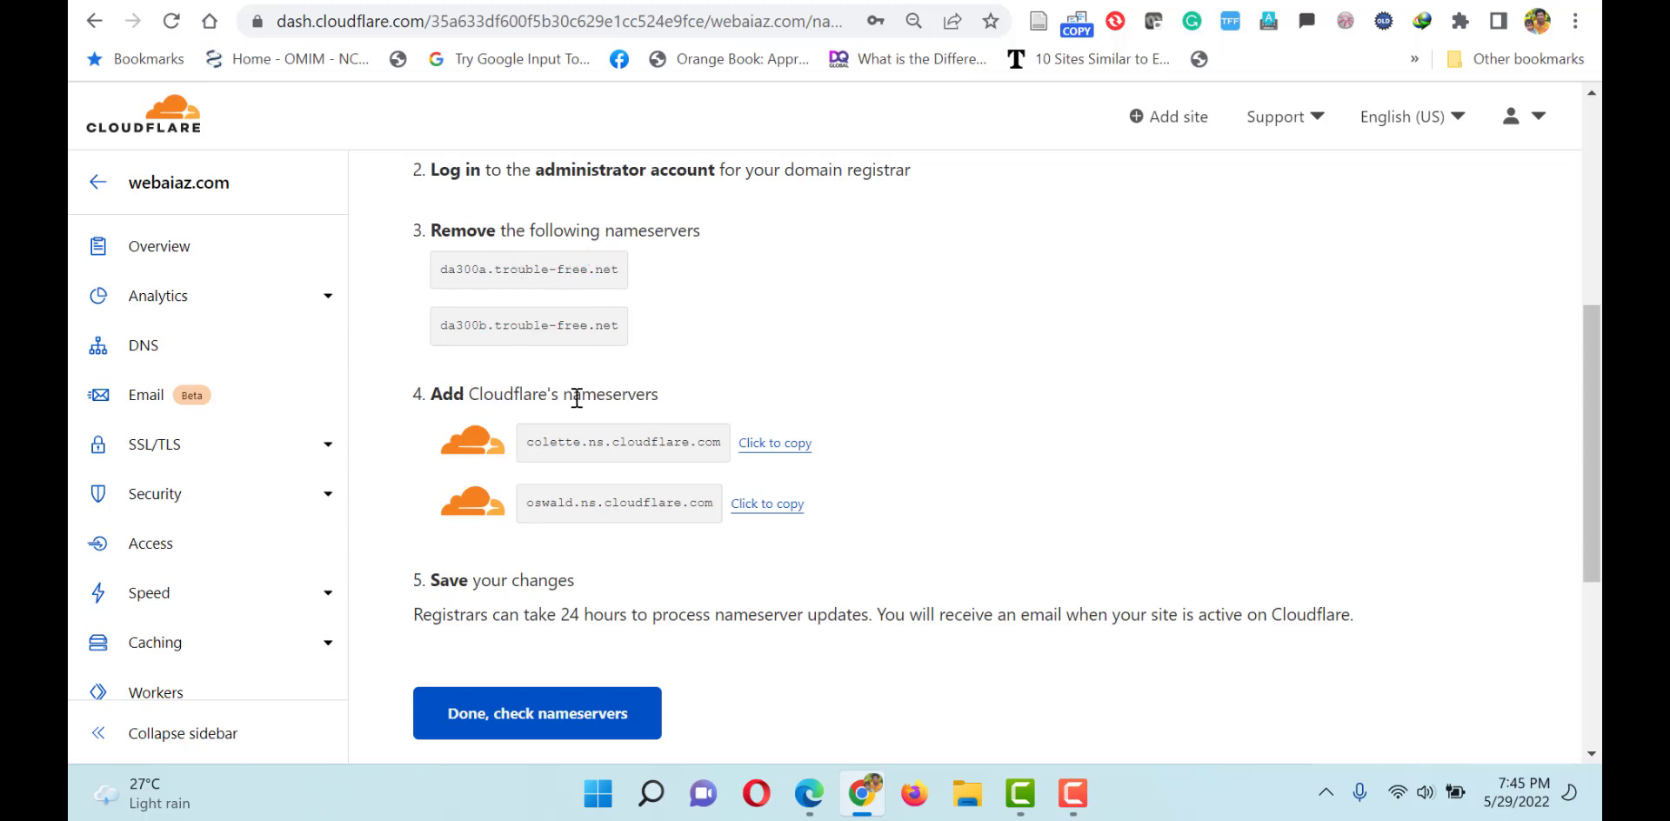
{"action": "left_click", "coordinate": [763, 447]}
{"action": "left_click", "coordinate": [213, 1]}
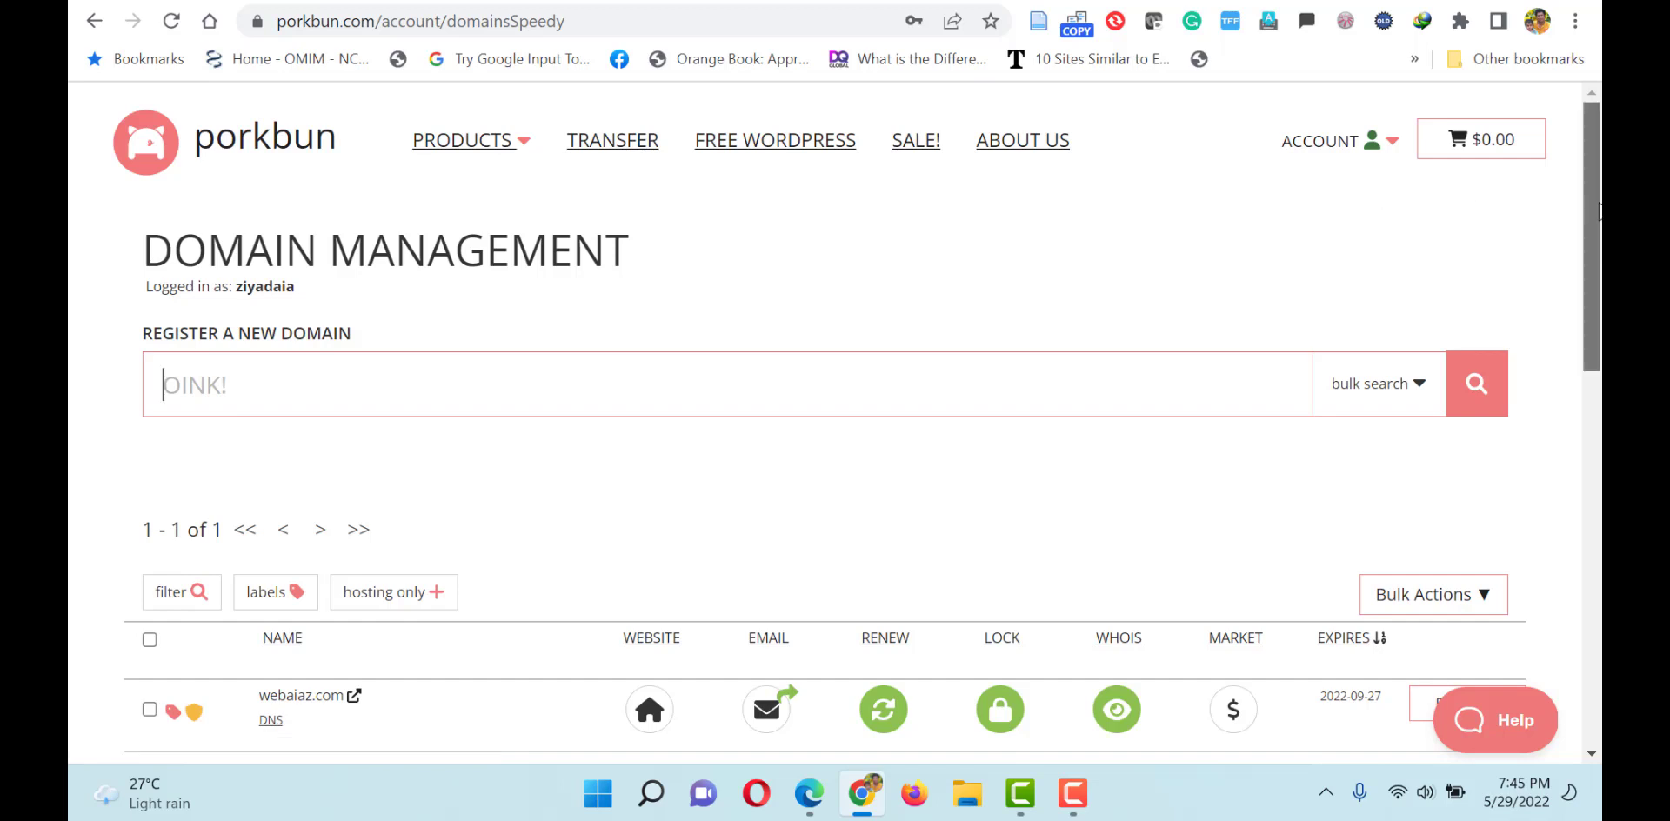
Edit the authoritative nameservers of webaiaz.com, replacing the existing entries with colette.ns.cloudflare.com
{"action": "scroll", "coordinate": [1598, 209], "scroll_direction": "down", "scroll_amount": 4}
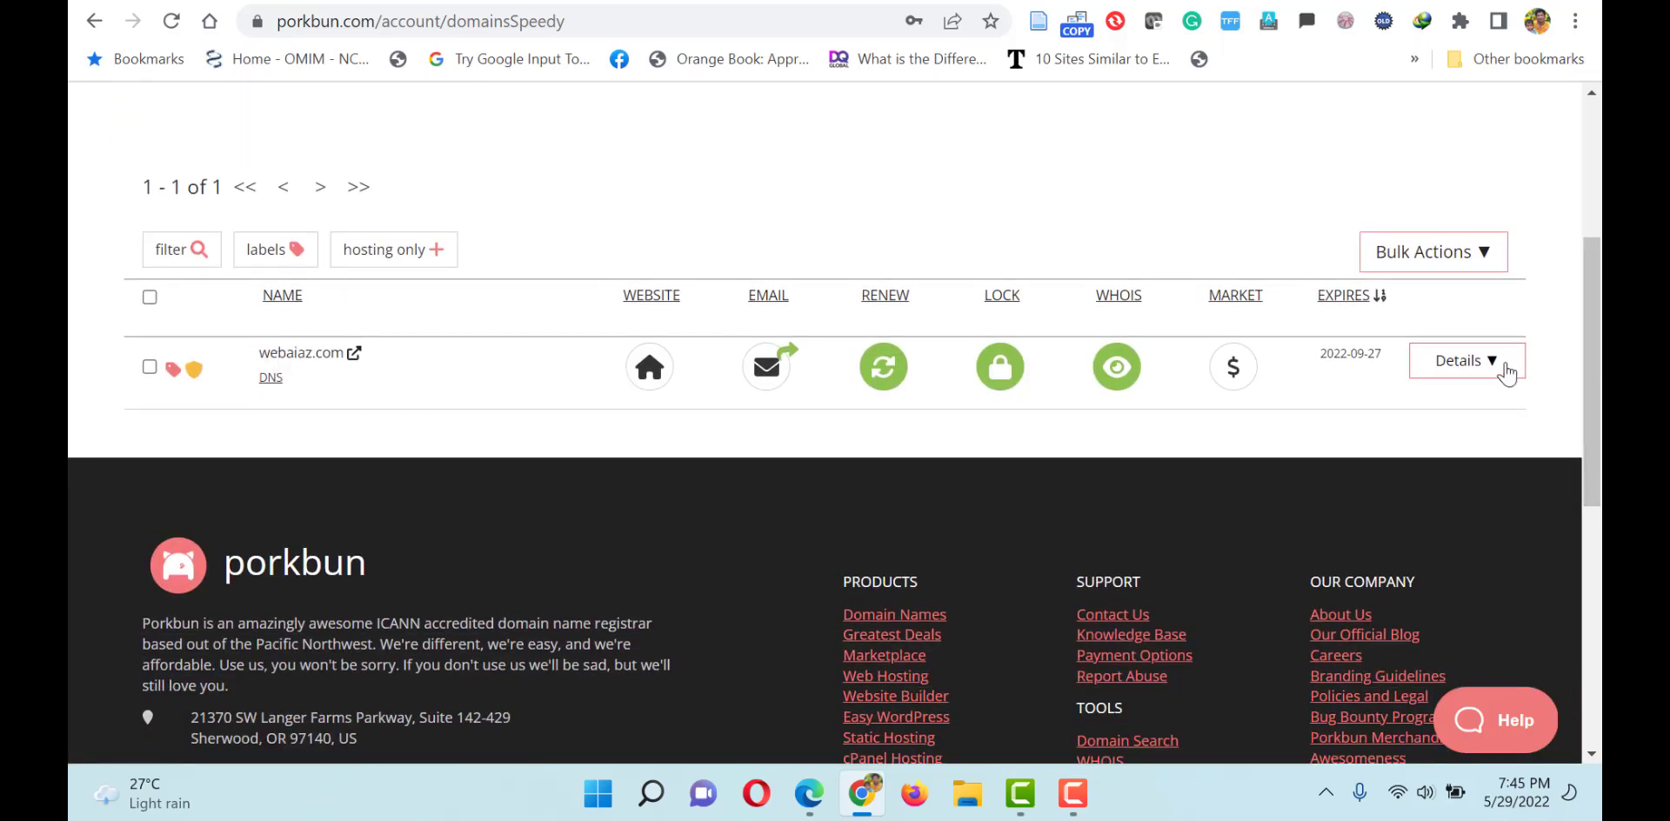
{"action": "left_click", "coordinate": [1506, 374]}
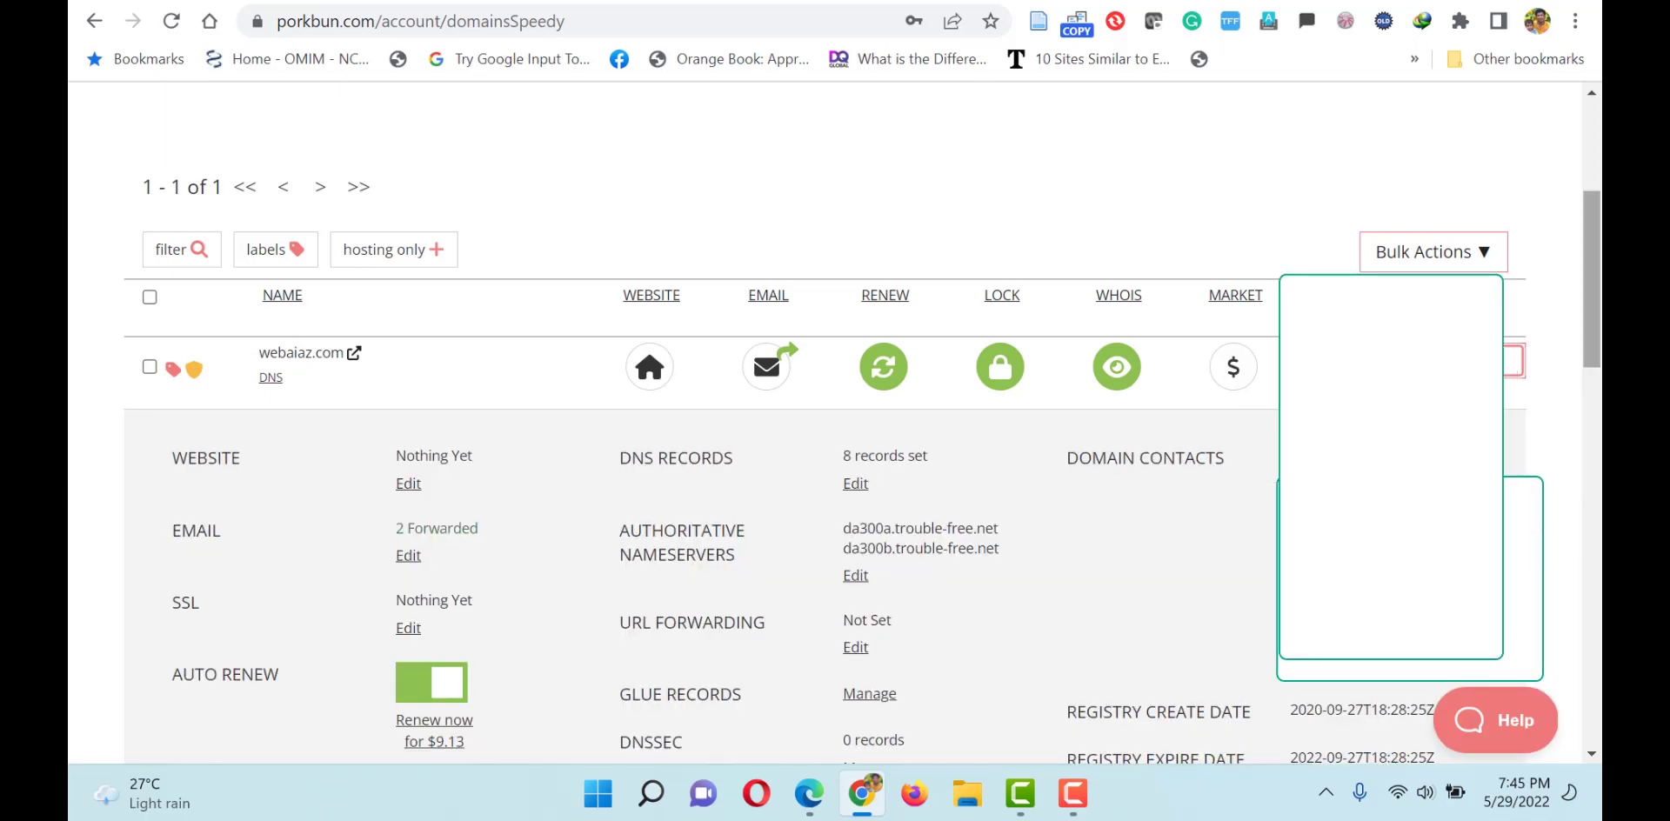
{"action": "left_click_drag", "start_coordinate": [1598, 324], "coordinate": [1600, 365]}
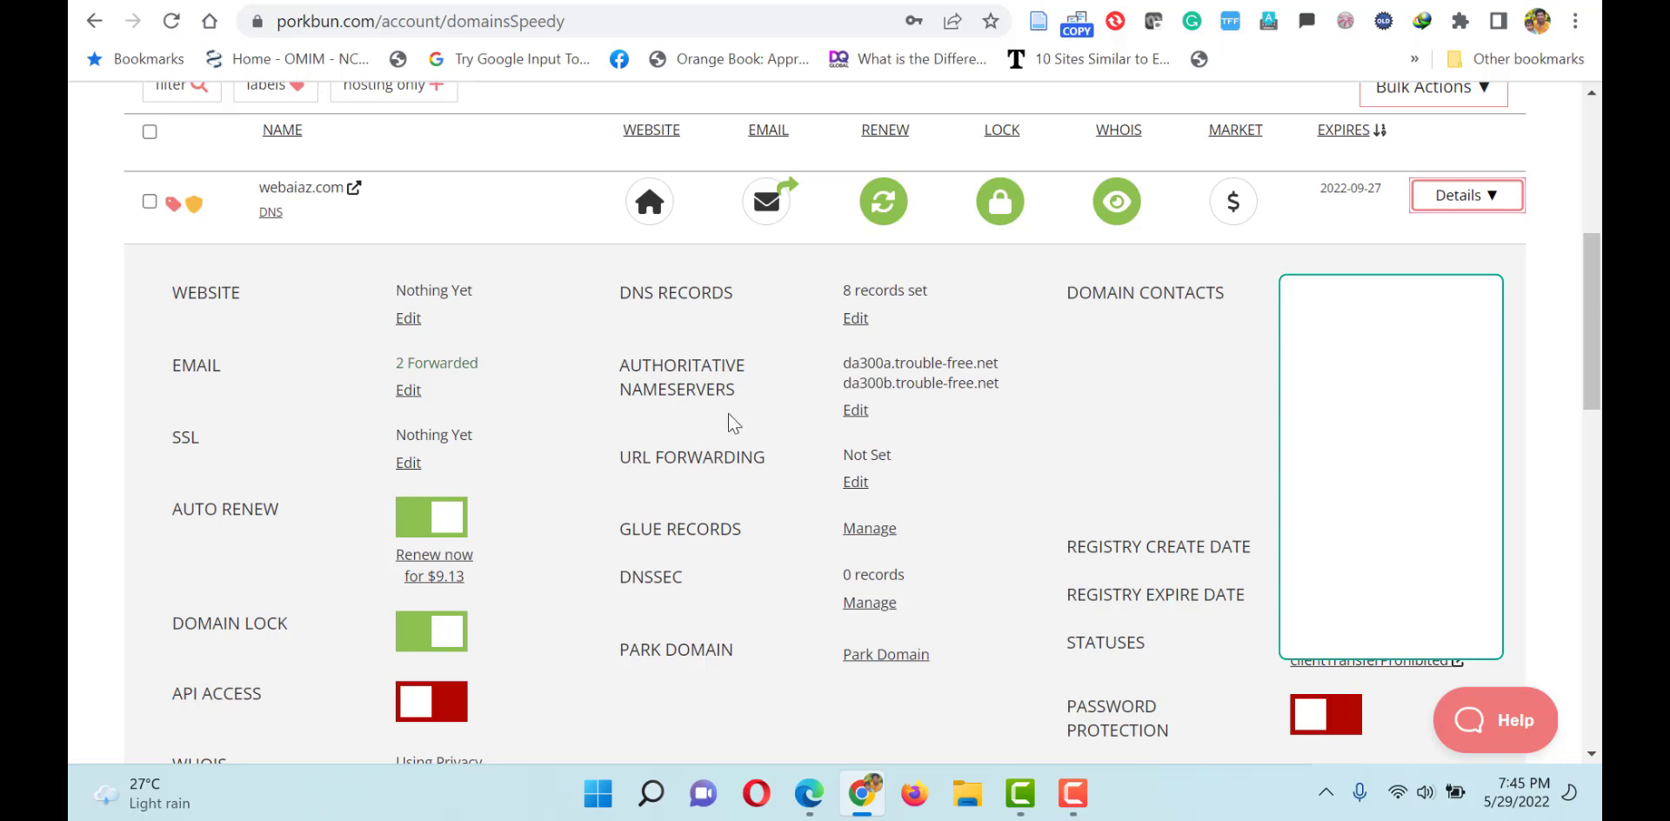
{"action": "left_click", "coordinate": [854, 416]}
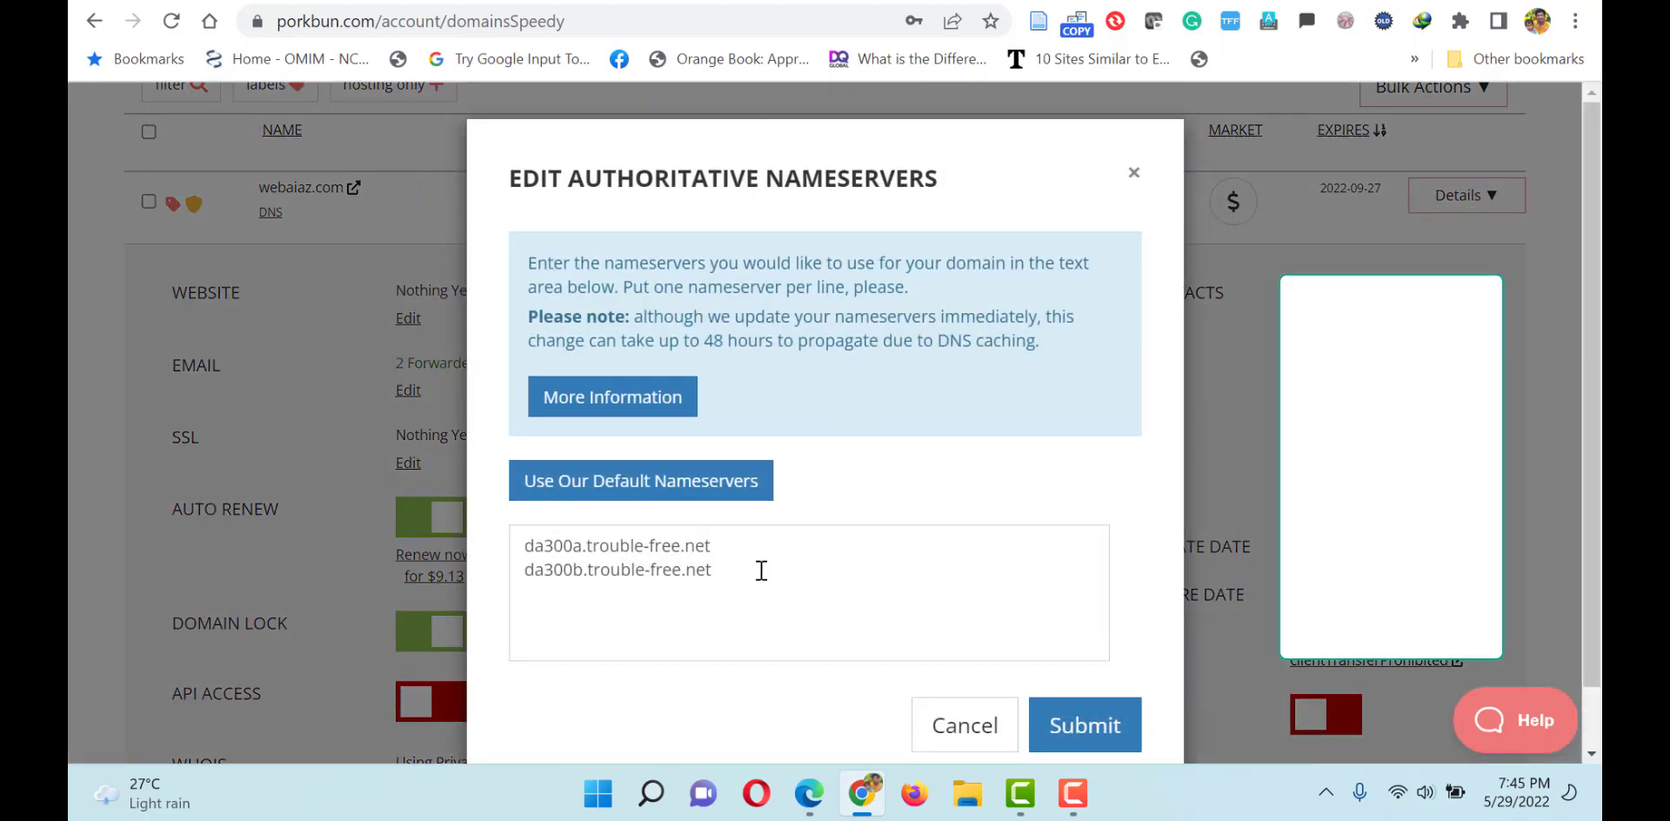
{"action": "left_click_drag", "start_coordinate": [771, 525], "coordinate": [497, 532]}
{"action": "key", "text": "BackSpace"}
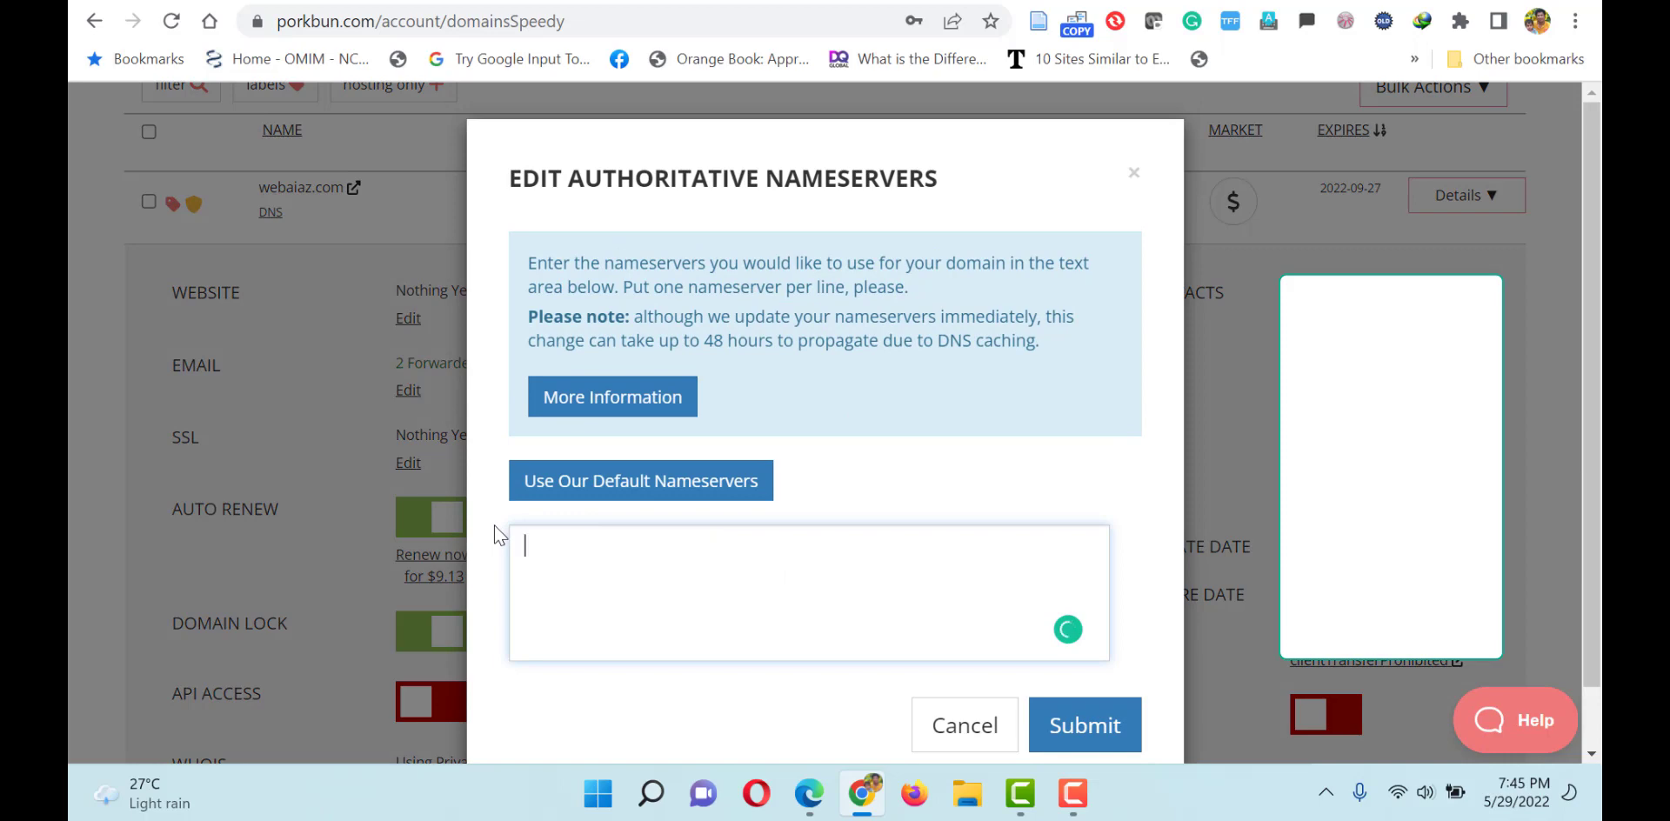
{"action": "key", "text": "ctrl+v"}
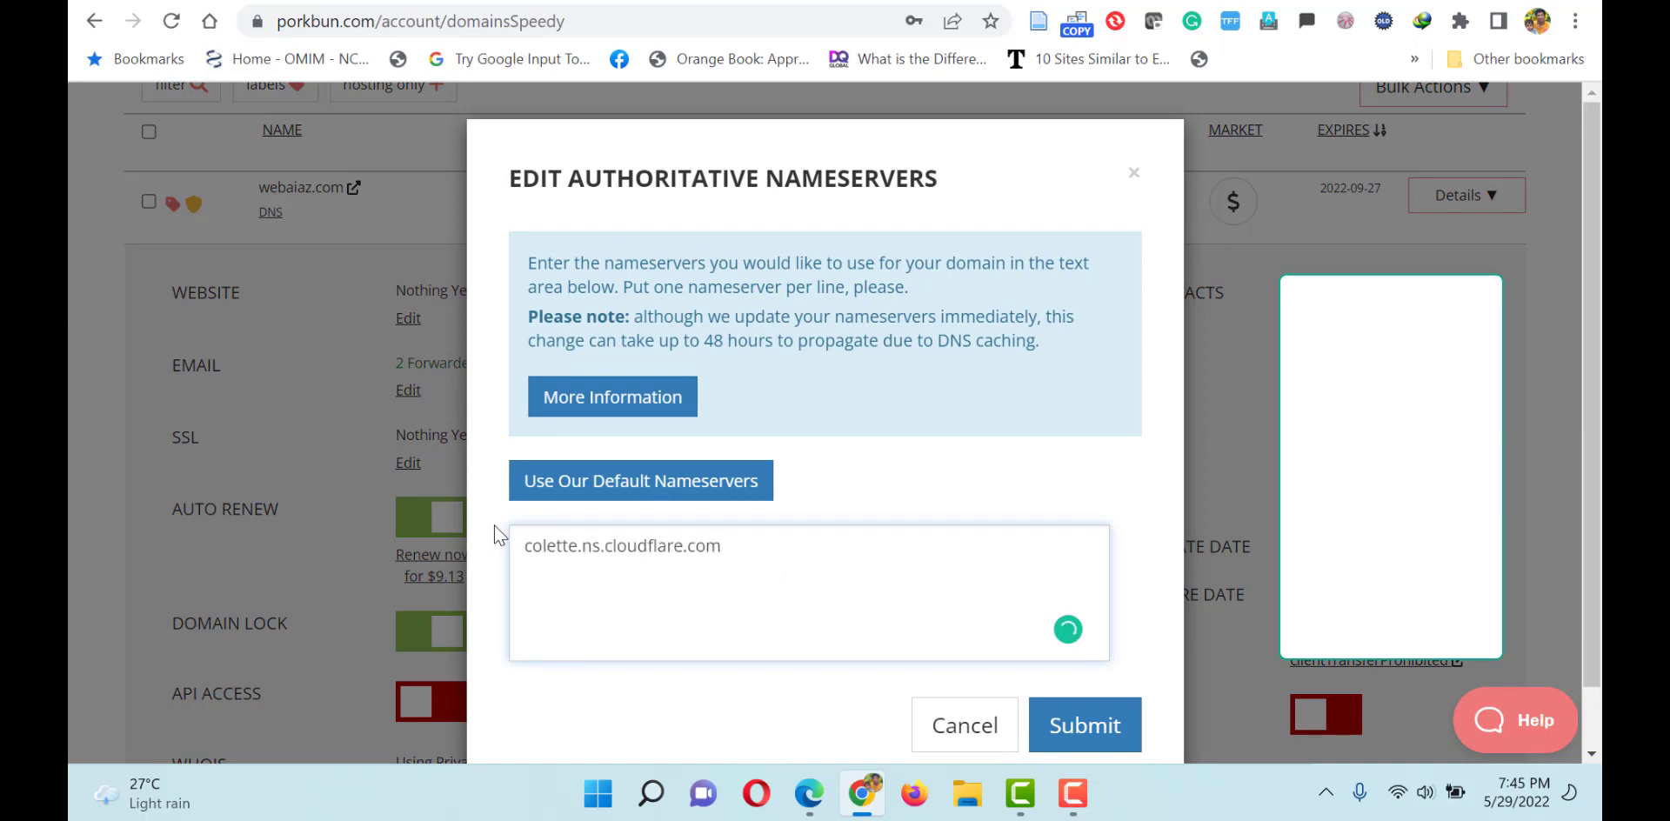
Copy oswald.ns.cloudflare.com from the Cloudflare instructions, add it as the second nameserver at Porkbun and submit the change
{"action": "key", "text": "Return"}
{"action": "key", "text": "ctrl+Tab"}
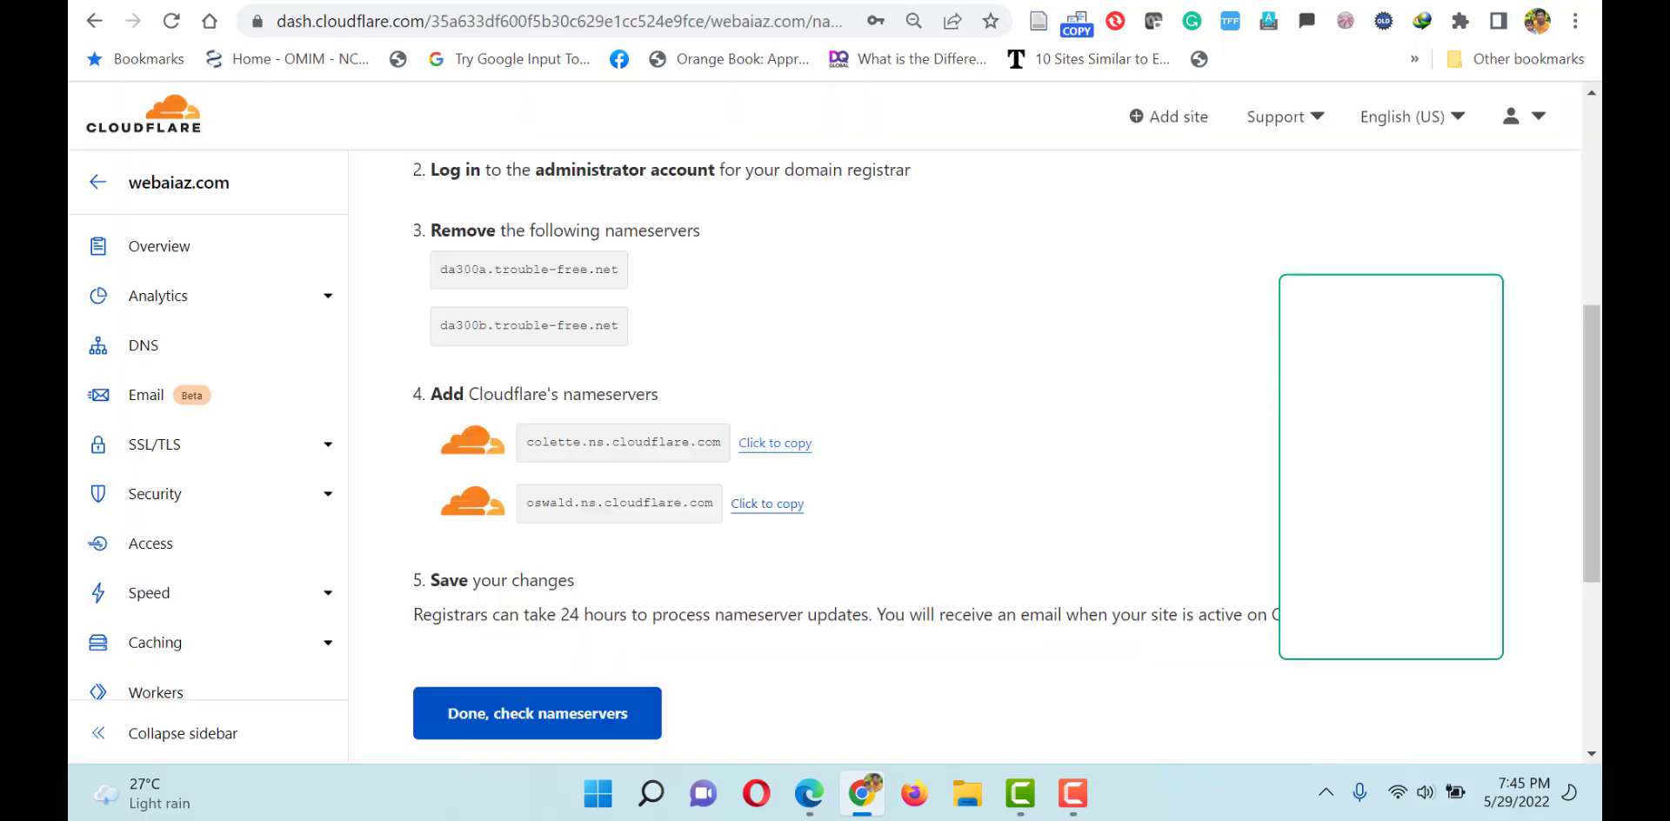
{"action": "left_click", "coordinate": [771, 506]}
{"action": "key", "text": "ctrl+shift+Tab"}
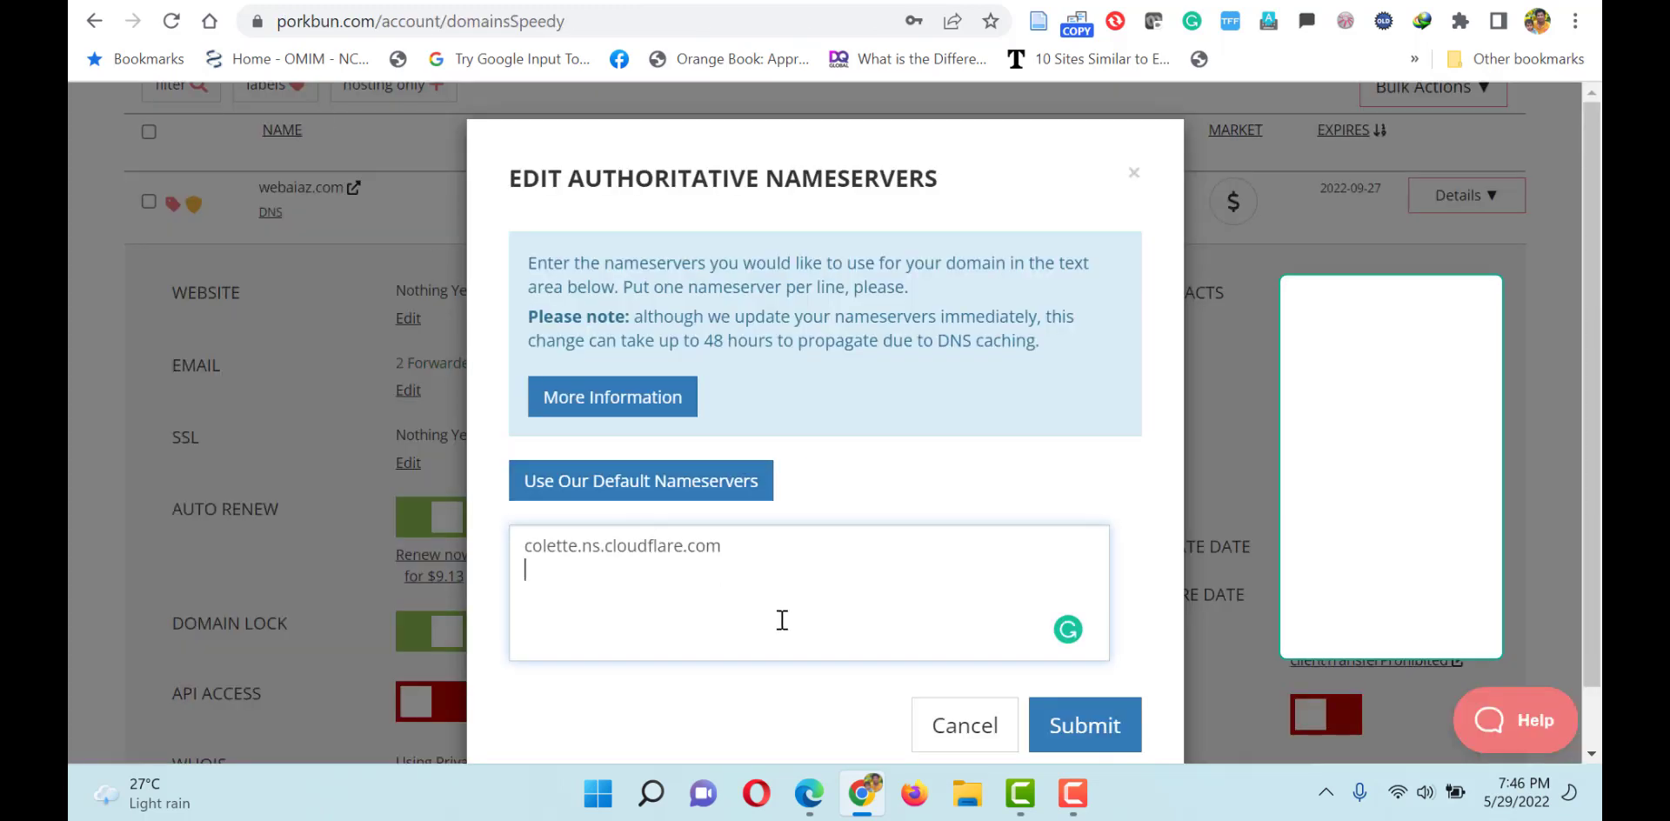
{"action": "key", "text": "ctrl+v"}
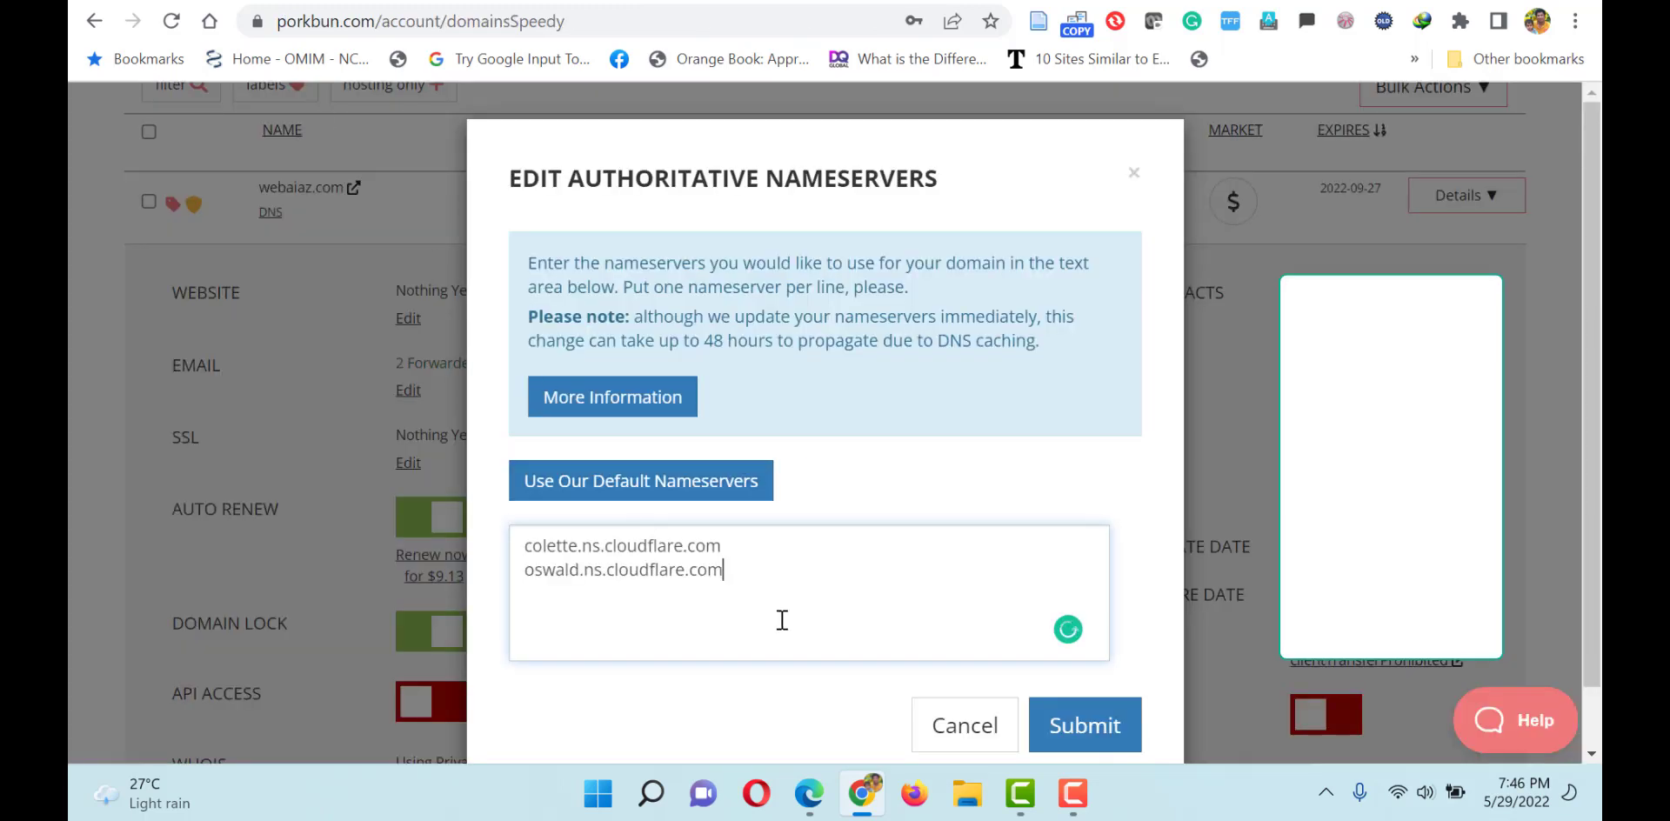
{"action": "left_click", "coordinate": [1083, 726]}
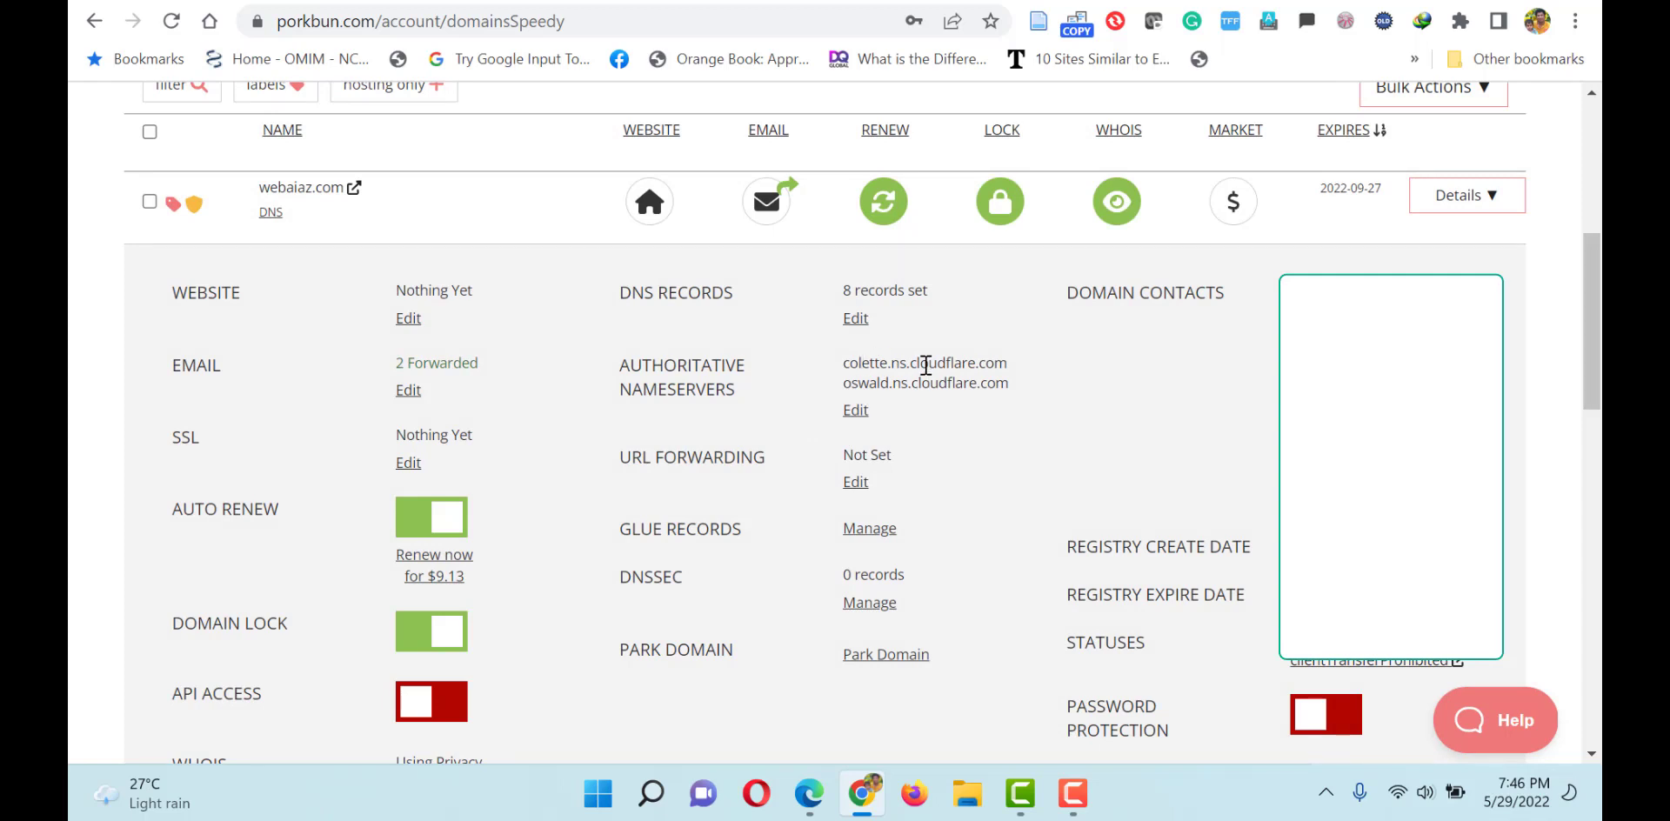
Return to Cloudflare, have it check the changed nameservers, and start the Quick Start Guide for webaiaz.com
{"action": "key", "text": "ctrl+Tab"}
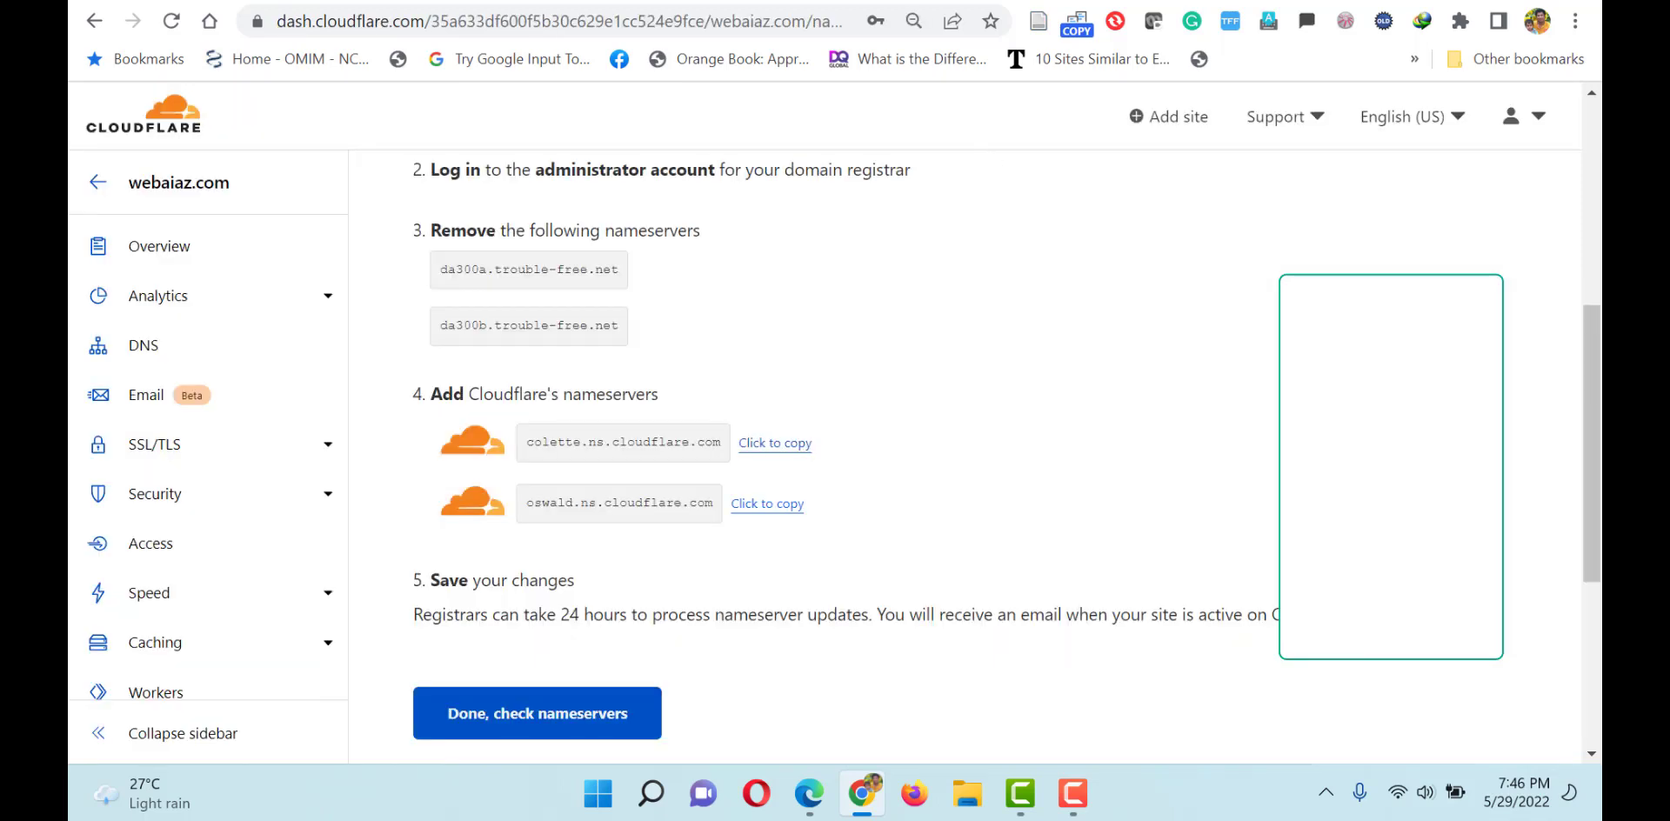
{"action": "scroll", "coordinate": [870, 435], "scroll_direction": "down", "scroll_amount": 3}
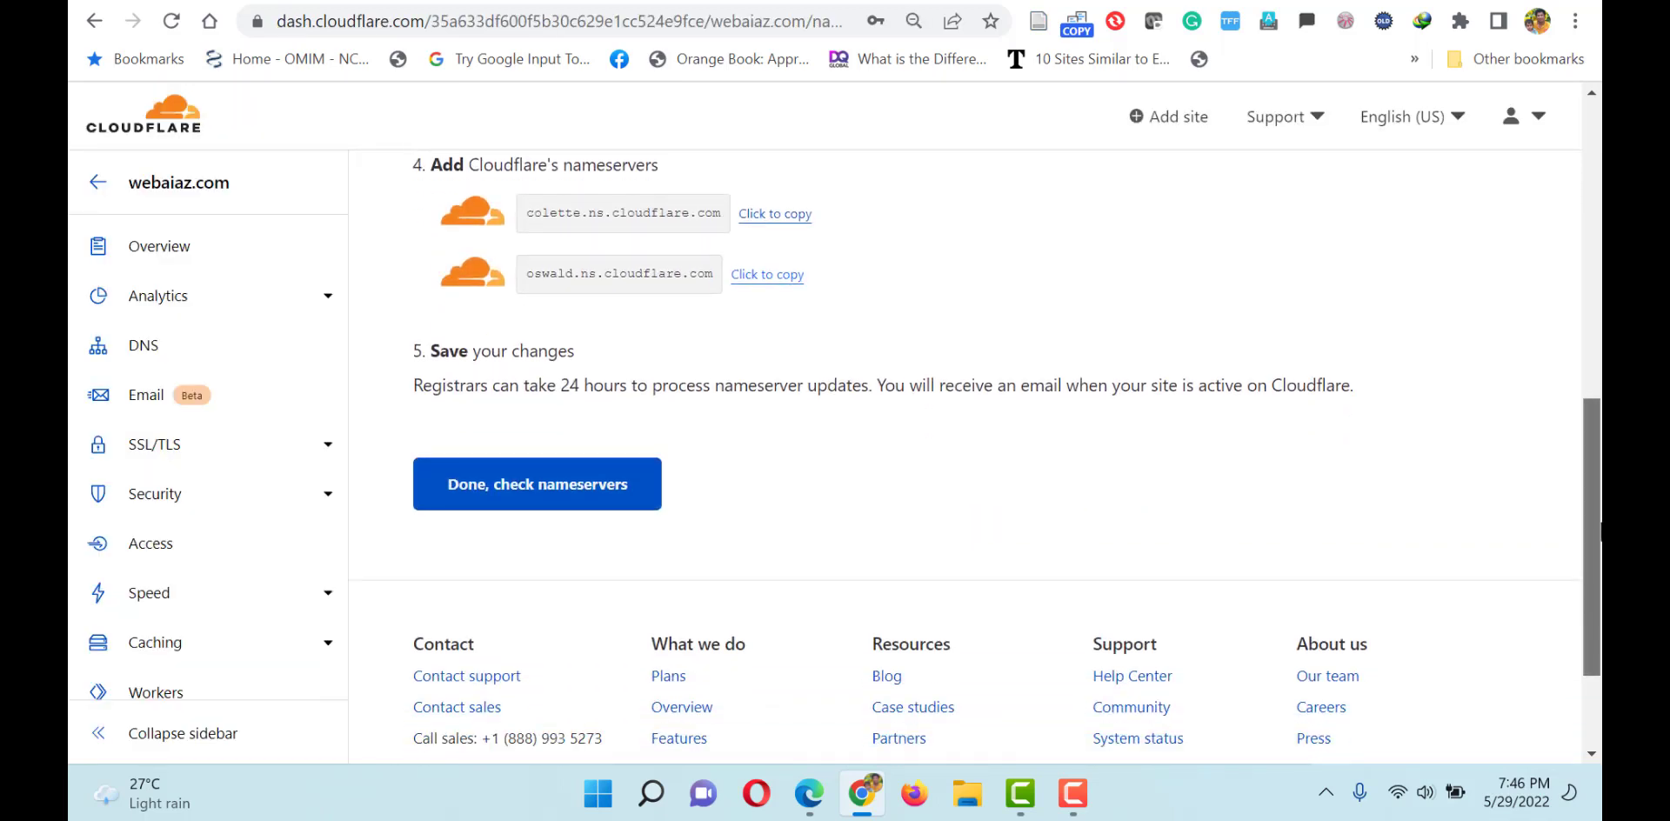
{"action": "scroll", "coordinate": [803, 643], "scroll_direction": "down", "scroll_amount": 1}
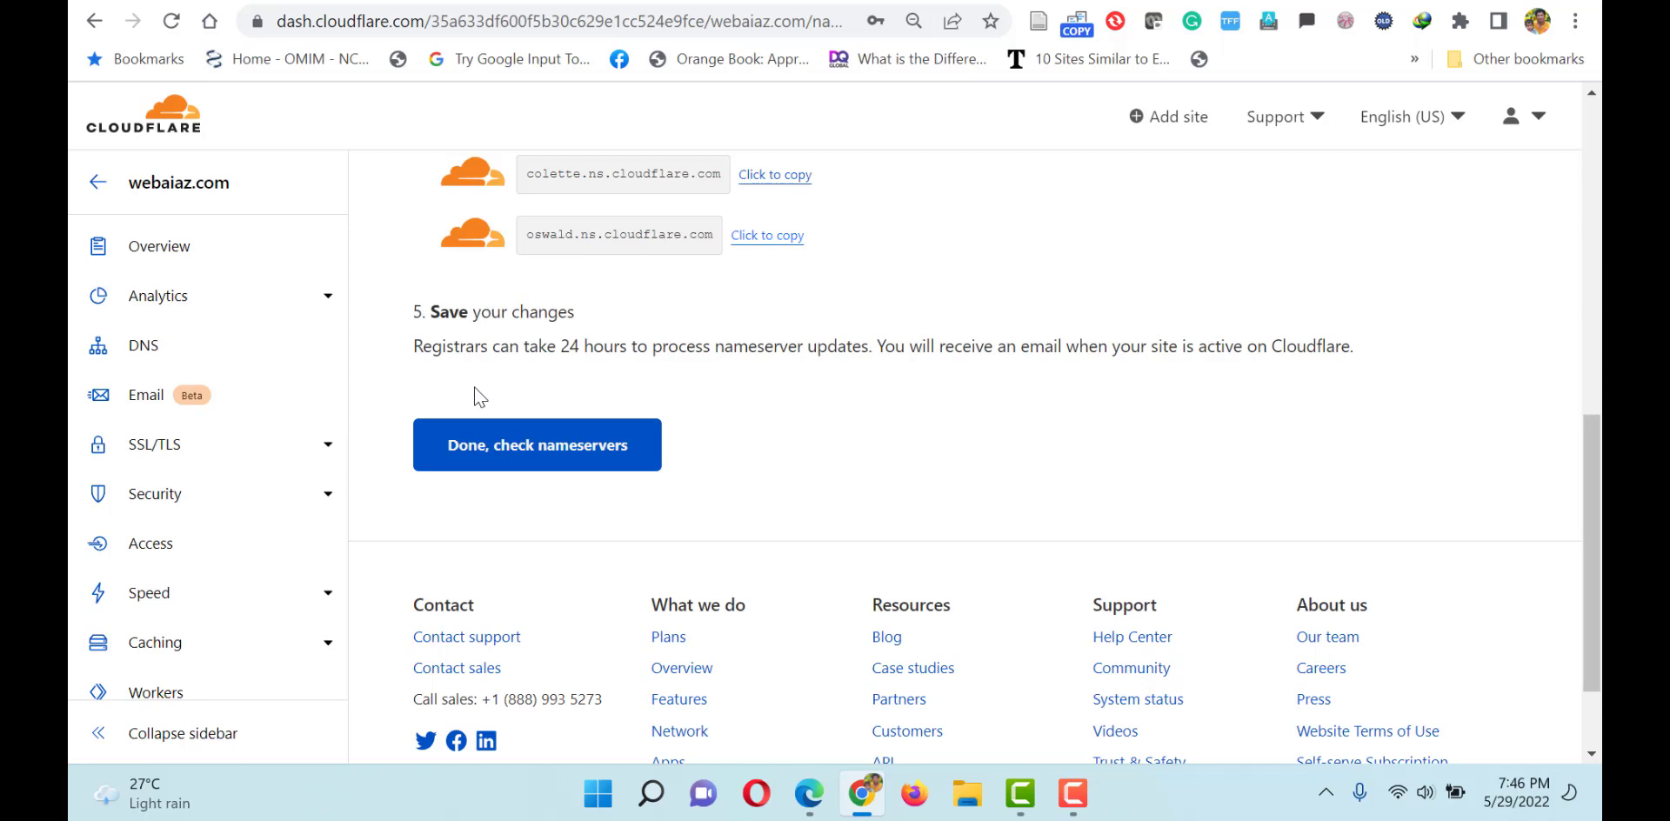
{"action": "left_click", "coordinate": [530, 442]}
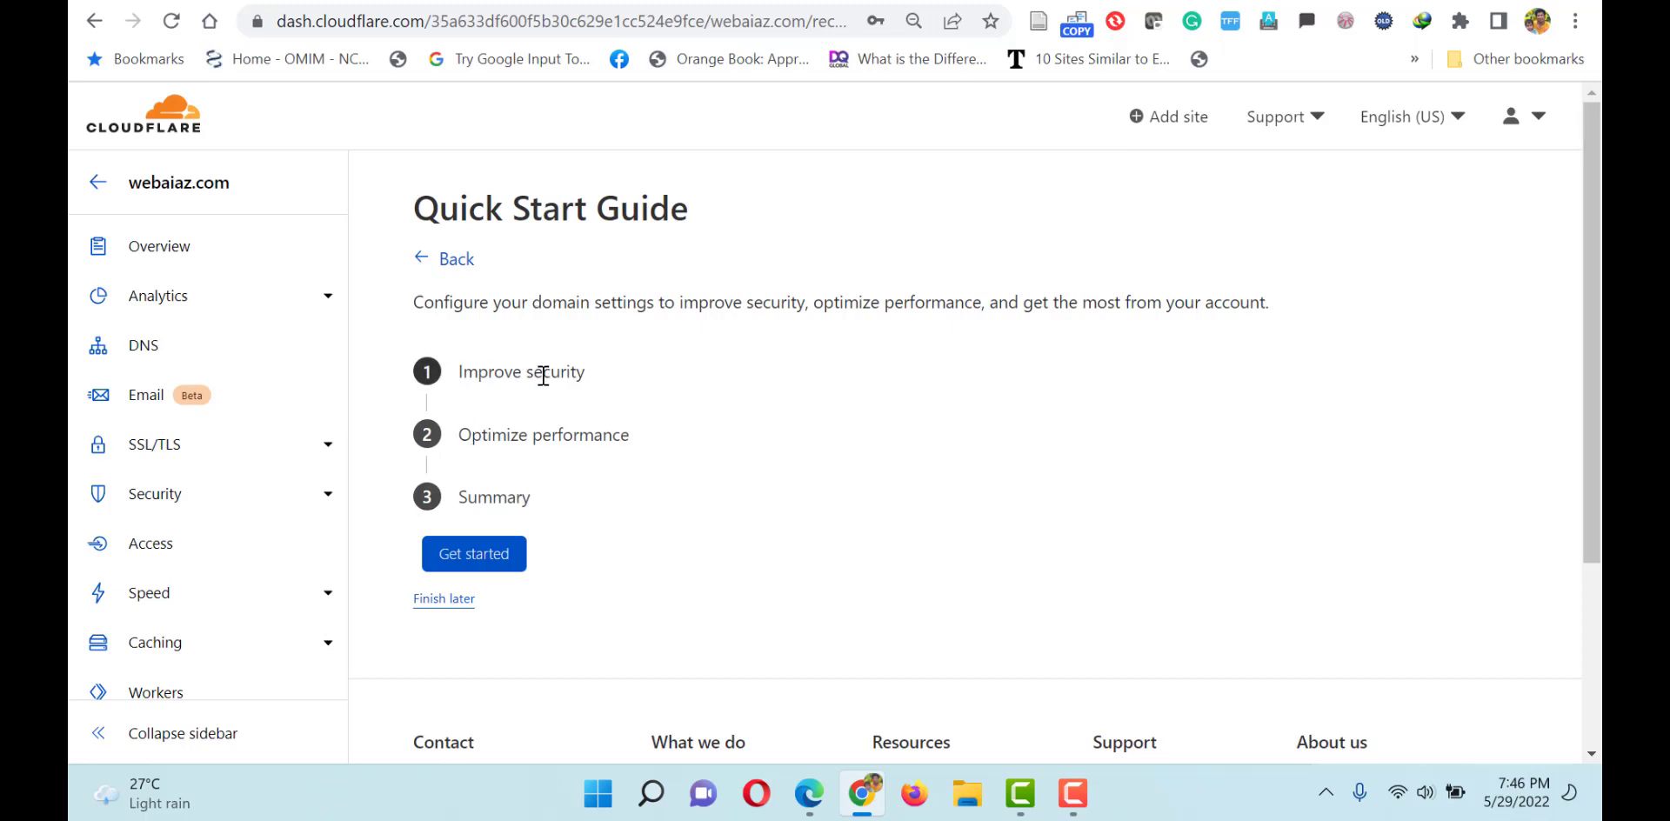
{"action": "left_click", "coordinate": [470, 555]}
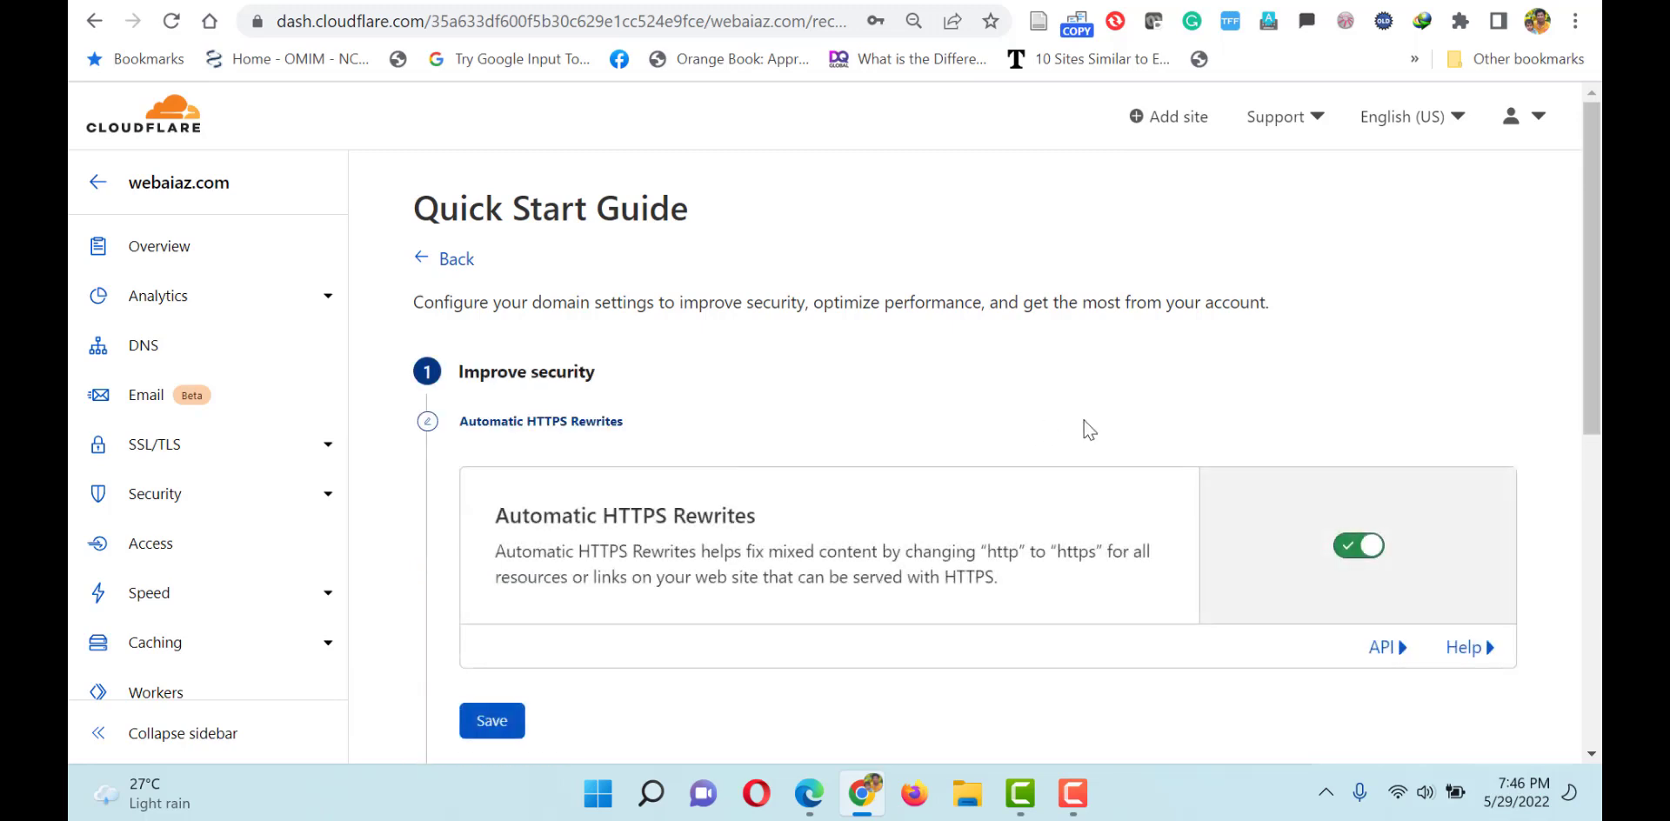
Save Automatic HTTPS Rewrites as enabled, and turn on and save Always Use HTTPS
{"action": "scroll", "coordinate": [734, 347], "scroll_direction": "down", "scroll_amount": 2}
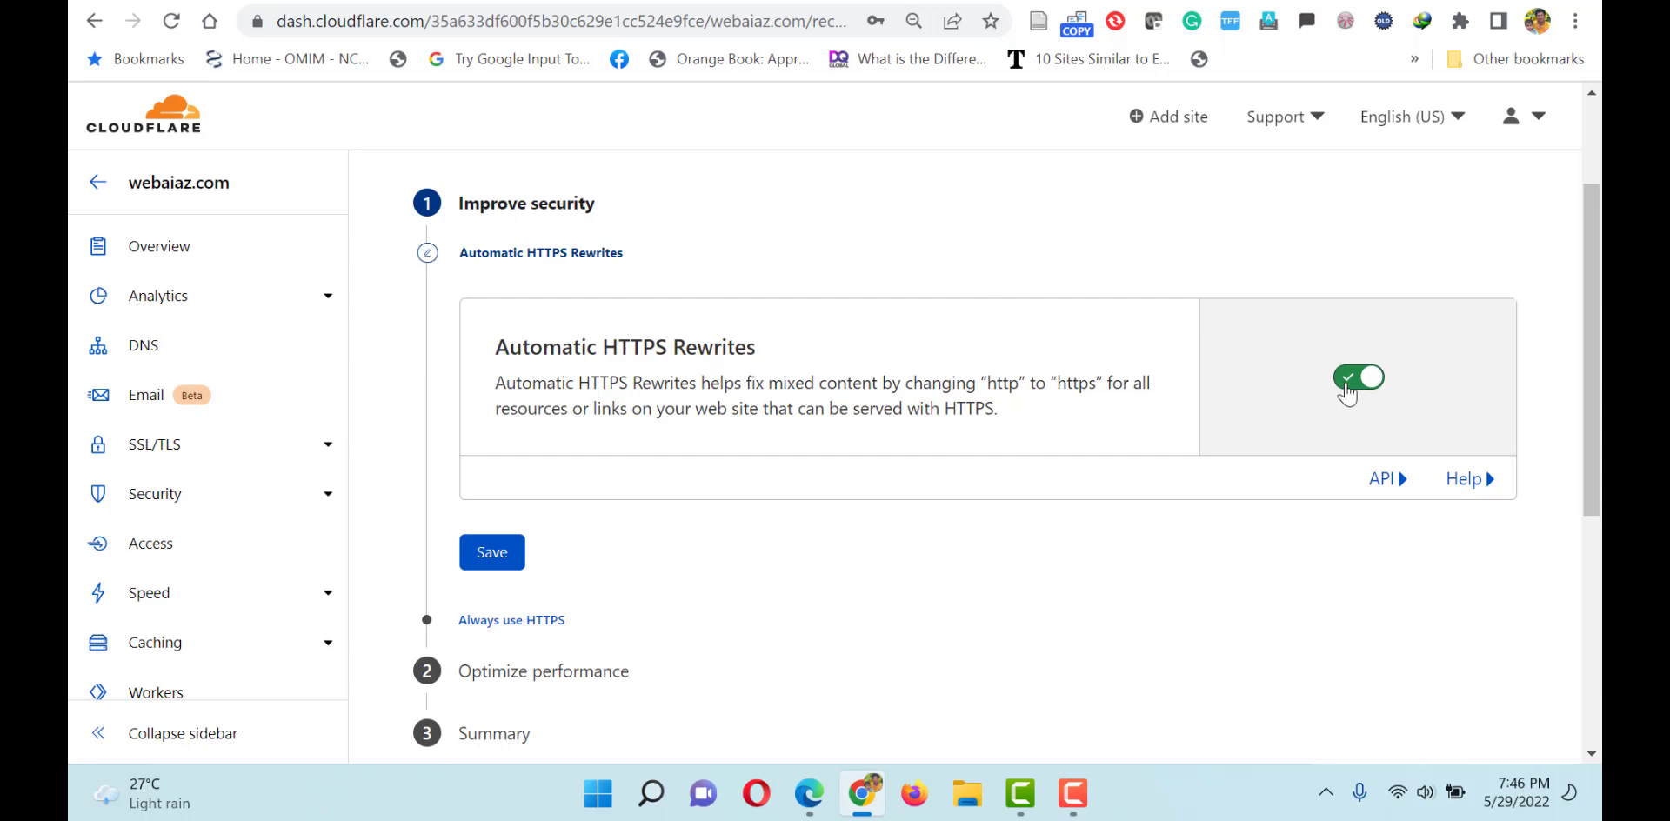
{"action": "left_click", "coordinate": [487, 563]}
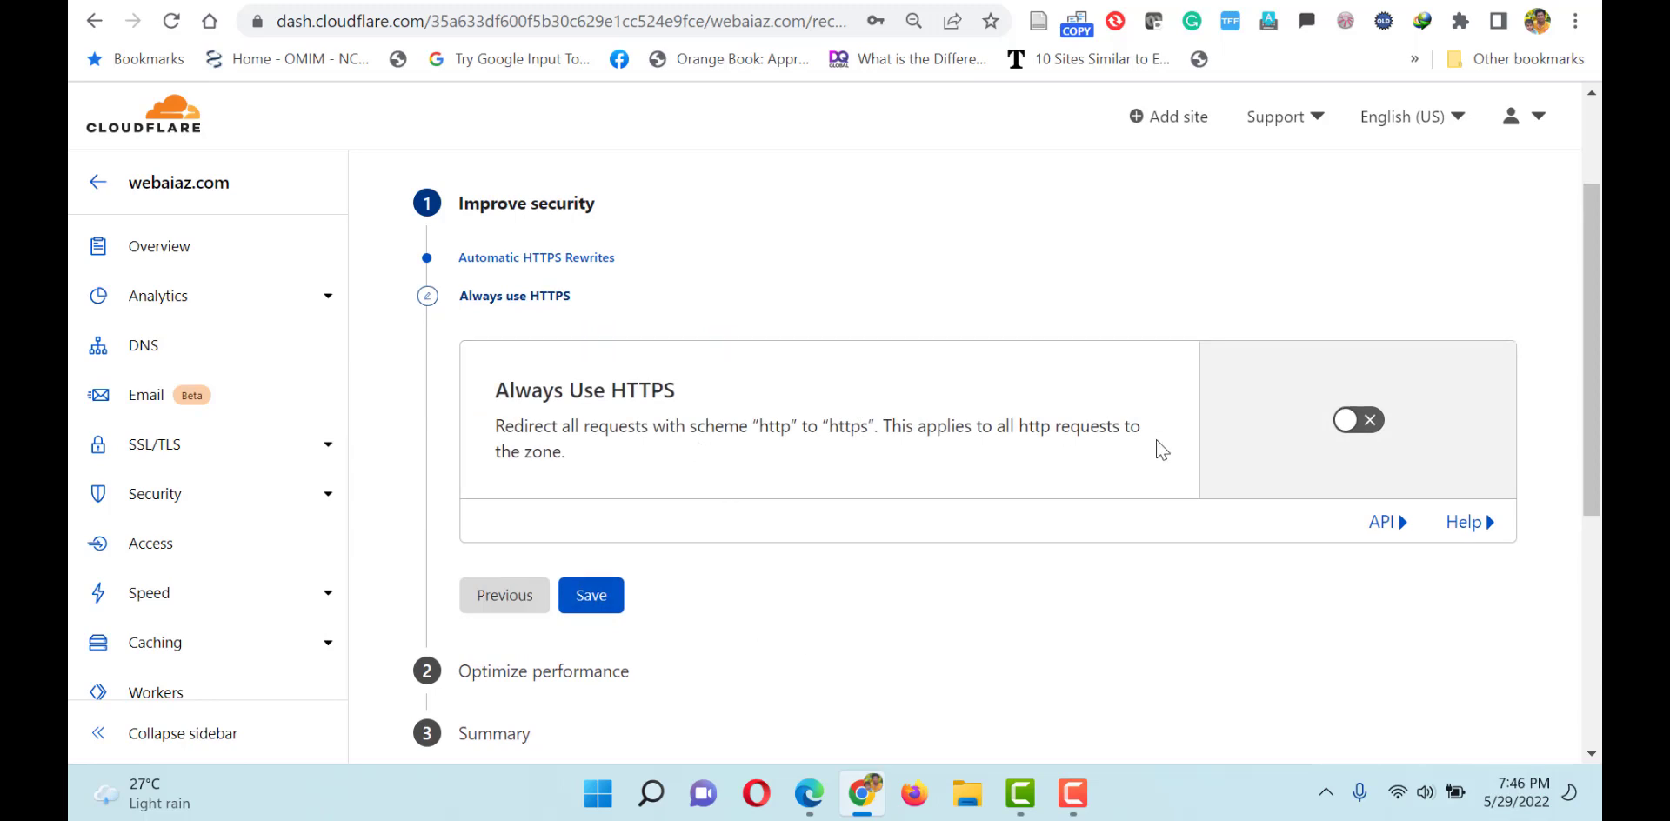
{"action": "left_click", "coordinate": [1360, 421]}
{"action": "left_click", "coordinate": [601, 640]}
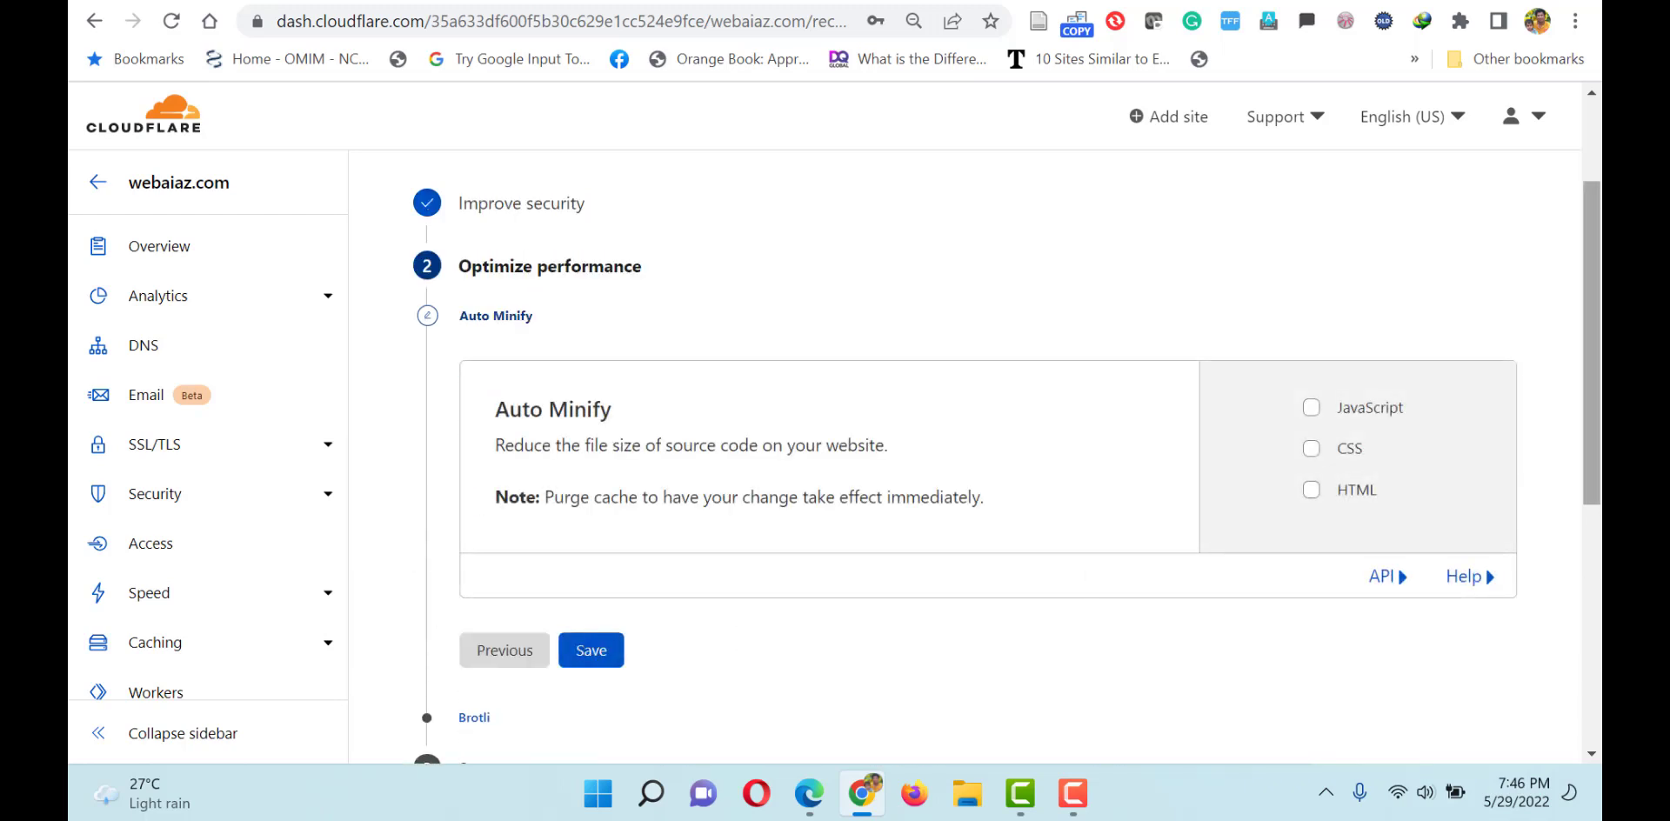
Enable Auto Minify for JavaScript, CSS and HTML and save the setting
{"action": "left_click_drag", "start_coordinate": [1597, 391], "coordinate": [1597, 402]}
{"action": "left_click_drag", "start_coordinate": [1600, 276], "coordinate": [1599, 315]}
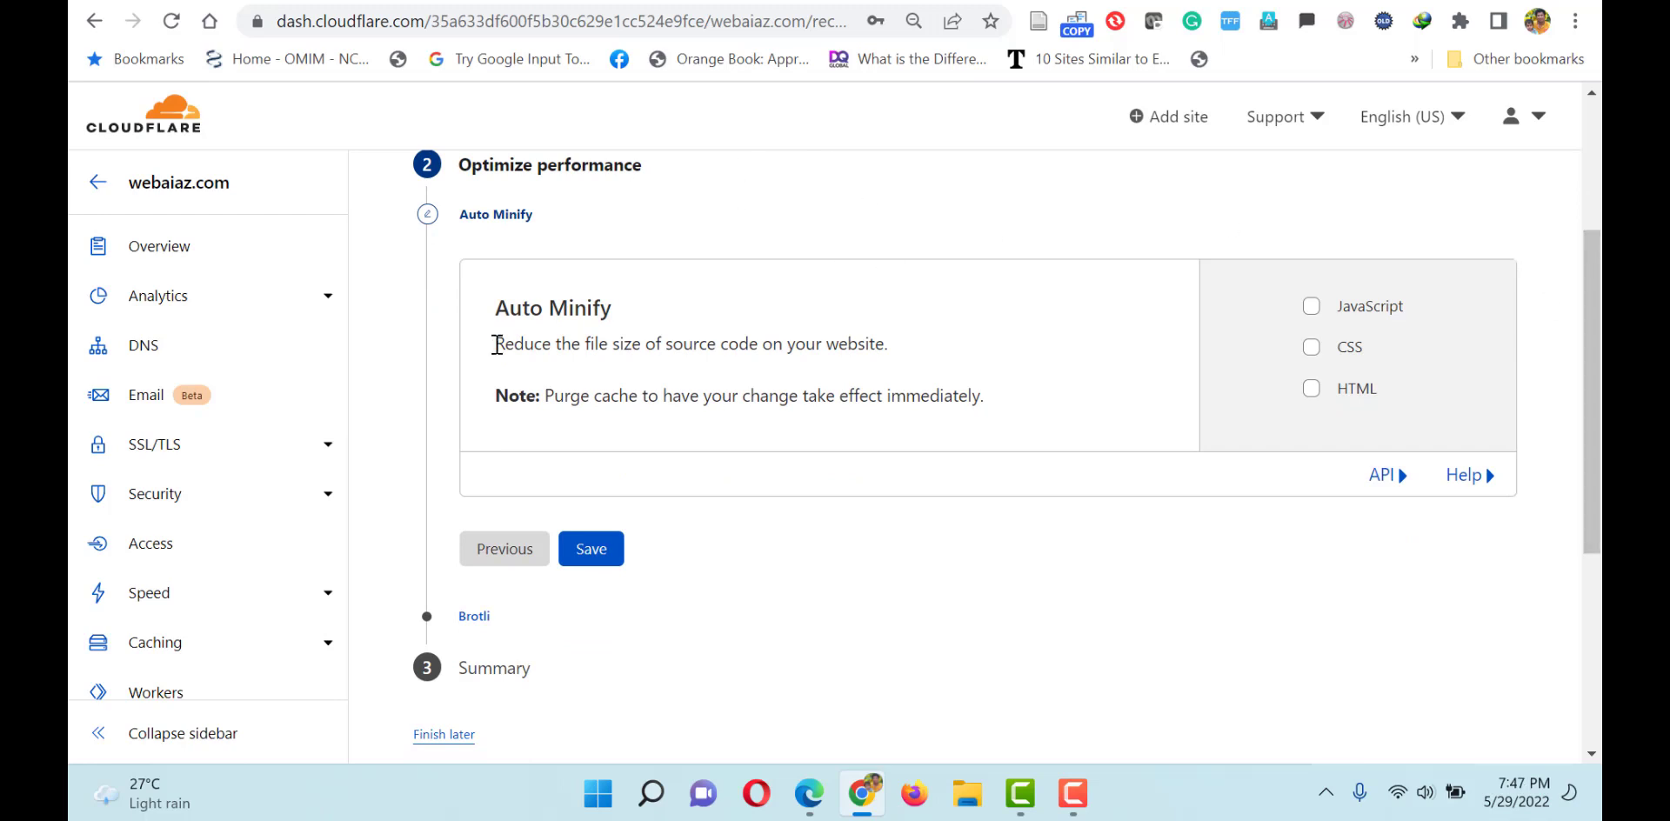
{"action": "left_click", "coordinate": [1310, 308]}
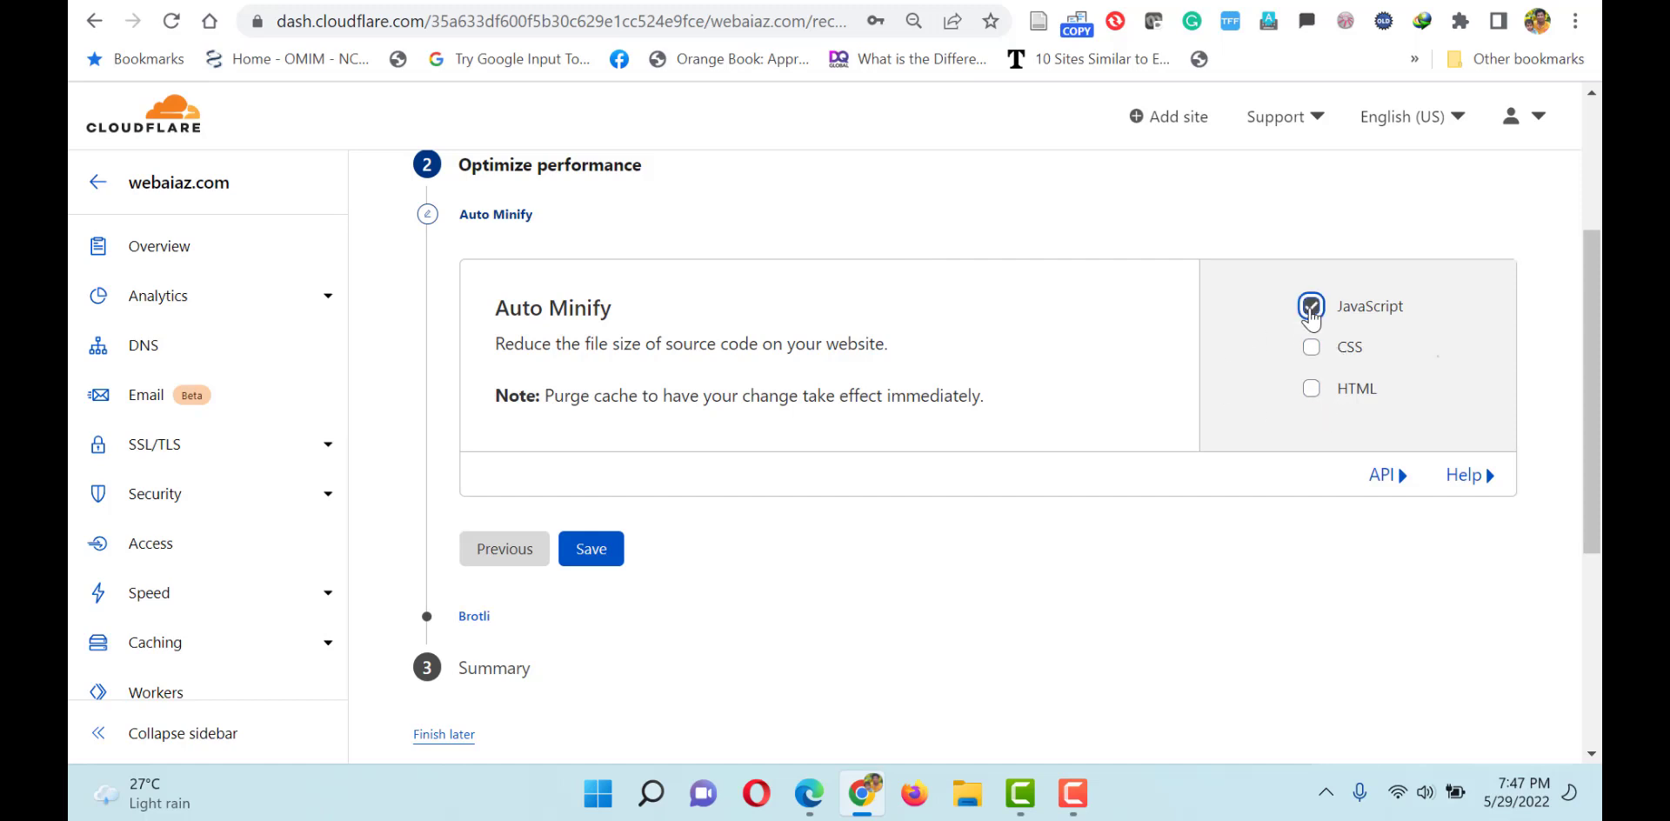
{"action": "left_click", "coordinate": [1312, 362]}
{"action": "left_click", "coordinate": [1312, 403]}
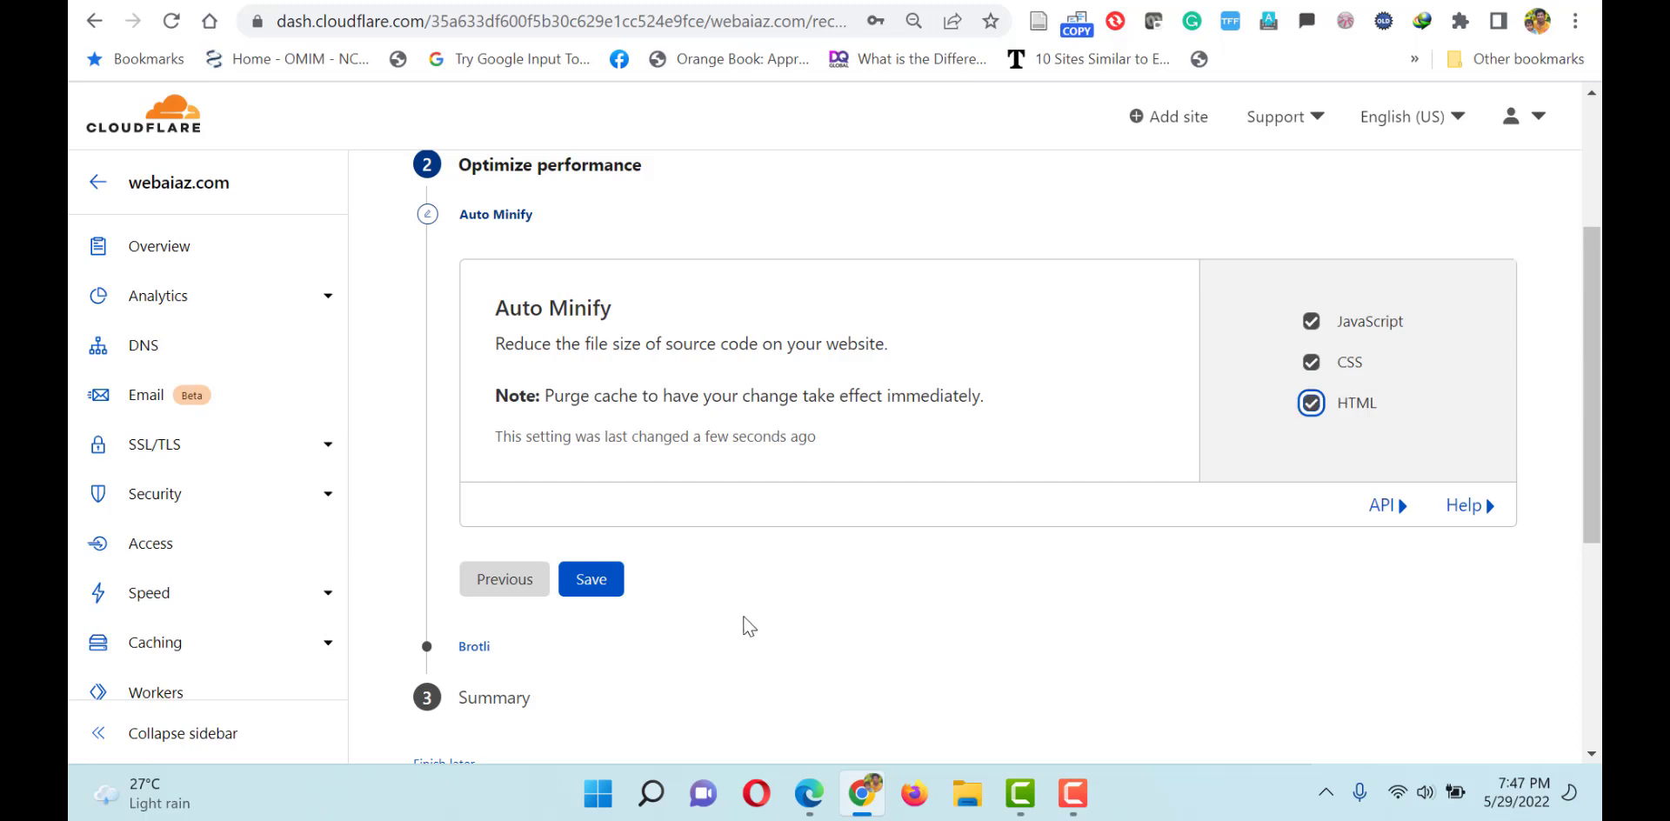
{"action": "left_click", "coordinate": [597, 586]}
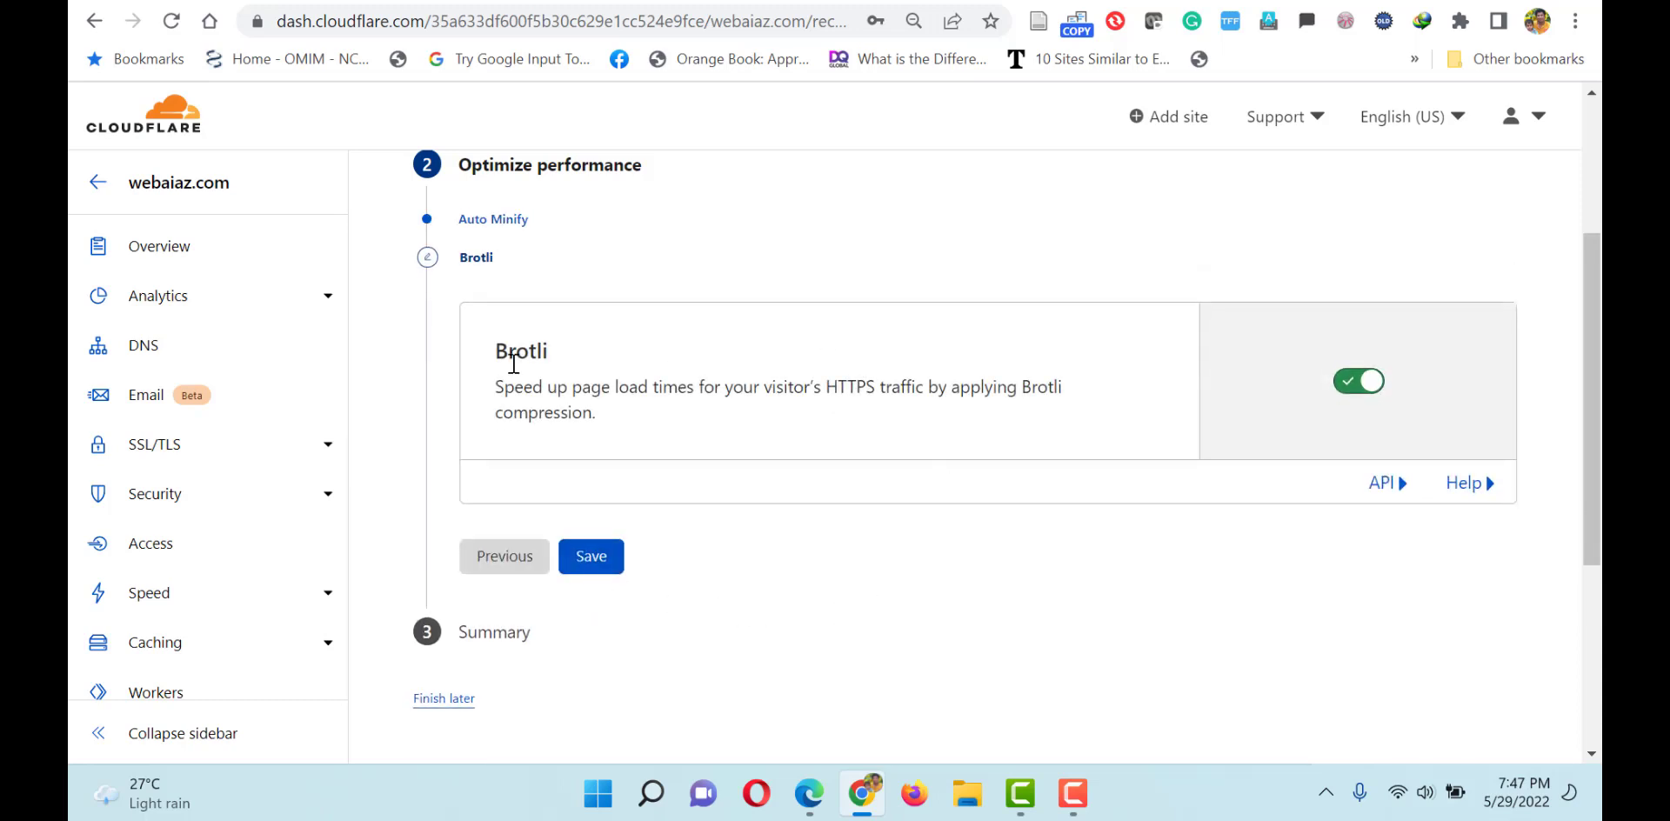
Save Brotli compression as enabled and finish the Quick Start Guide to reach the site overview
{"action": "left_click", "coordinate": [581, 560]}
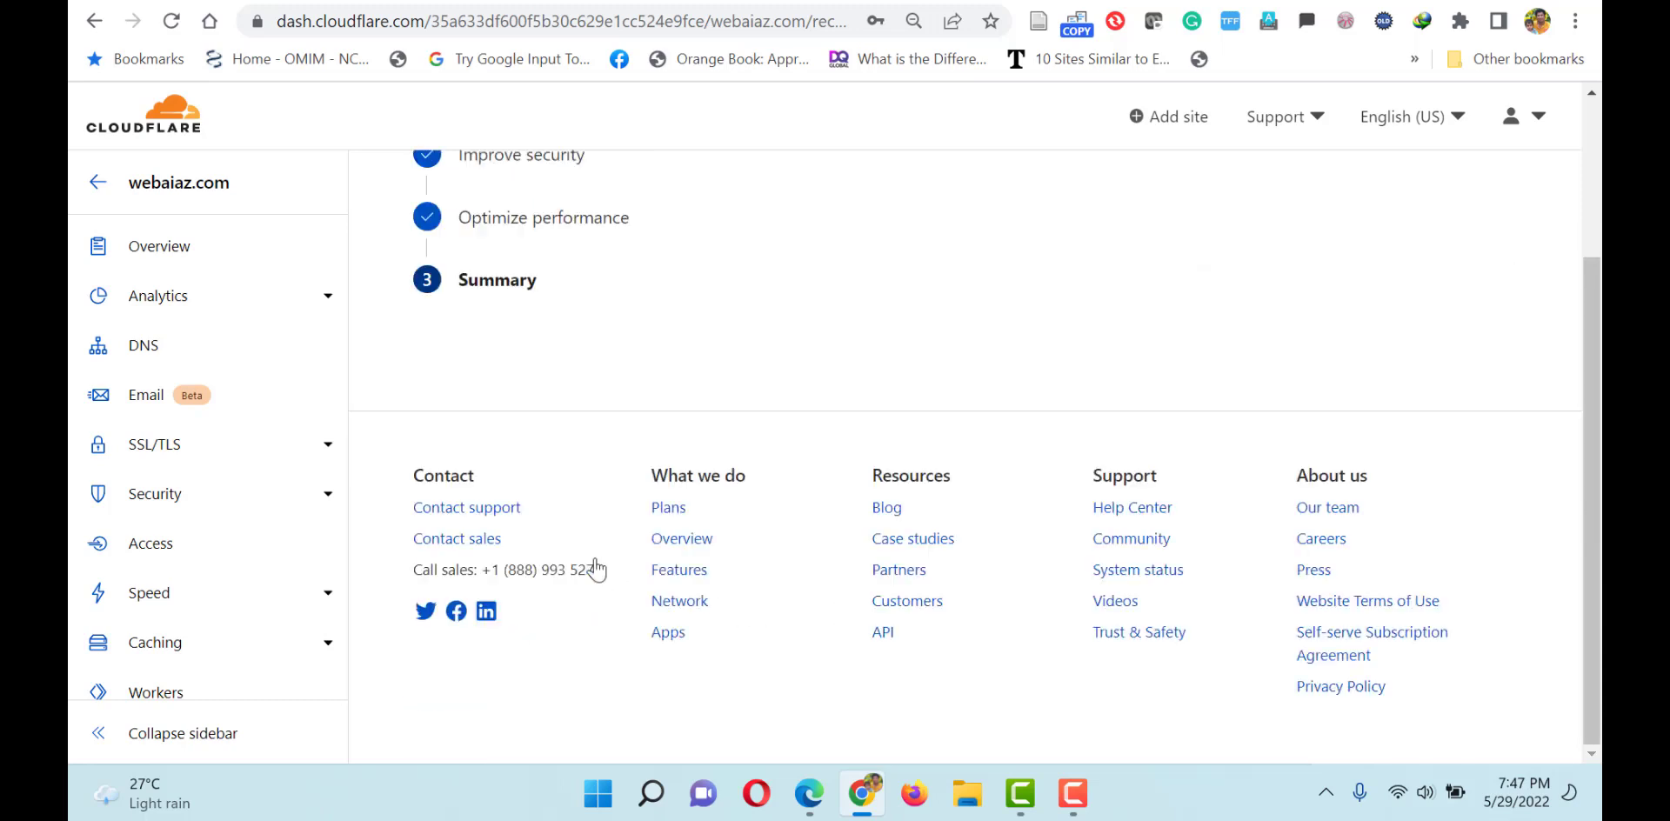
{"action": "left_click", "coordinate": [496, 488]}
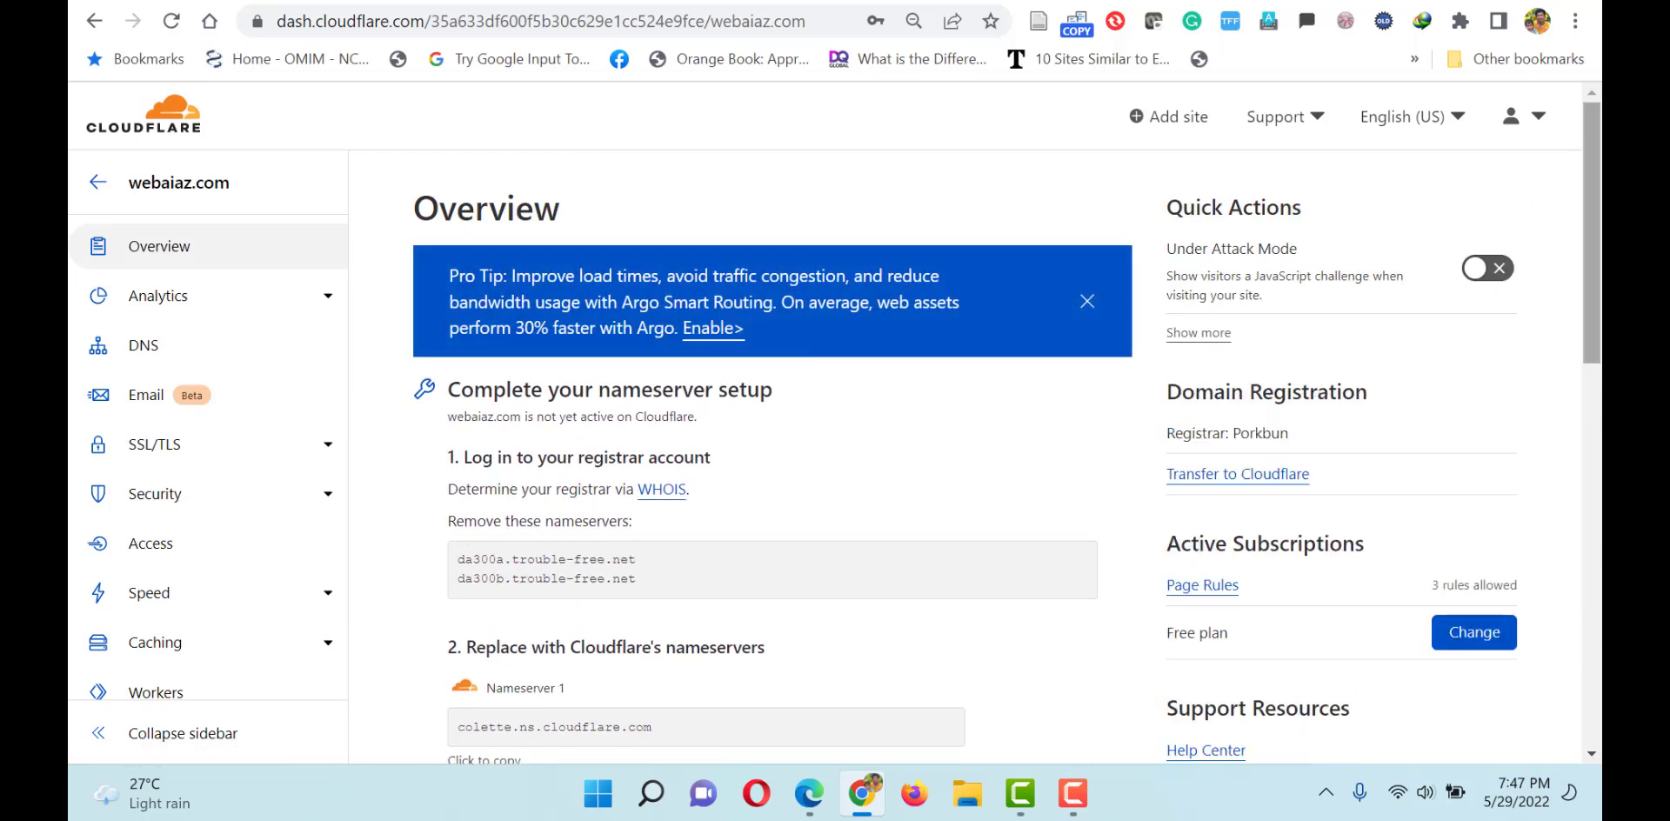
{"action": "scroll", "coordinate": [1591, 261], "scroll_direction": "down", "scroll_amount": 2}
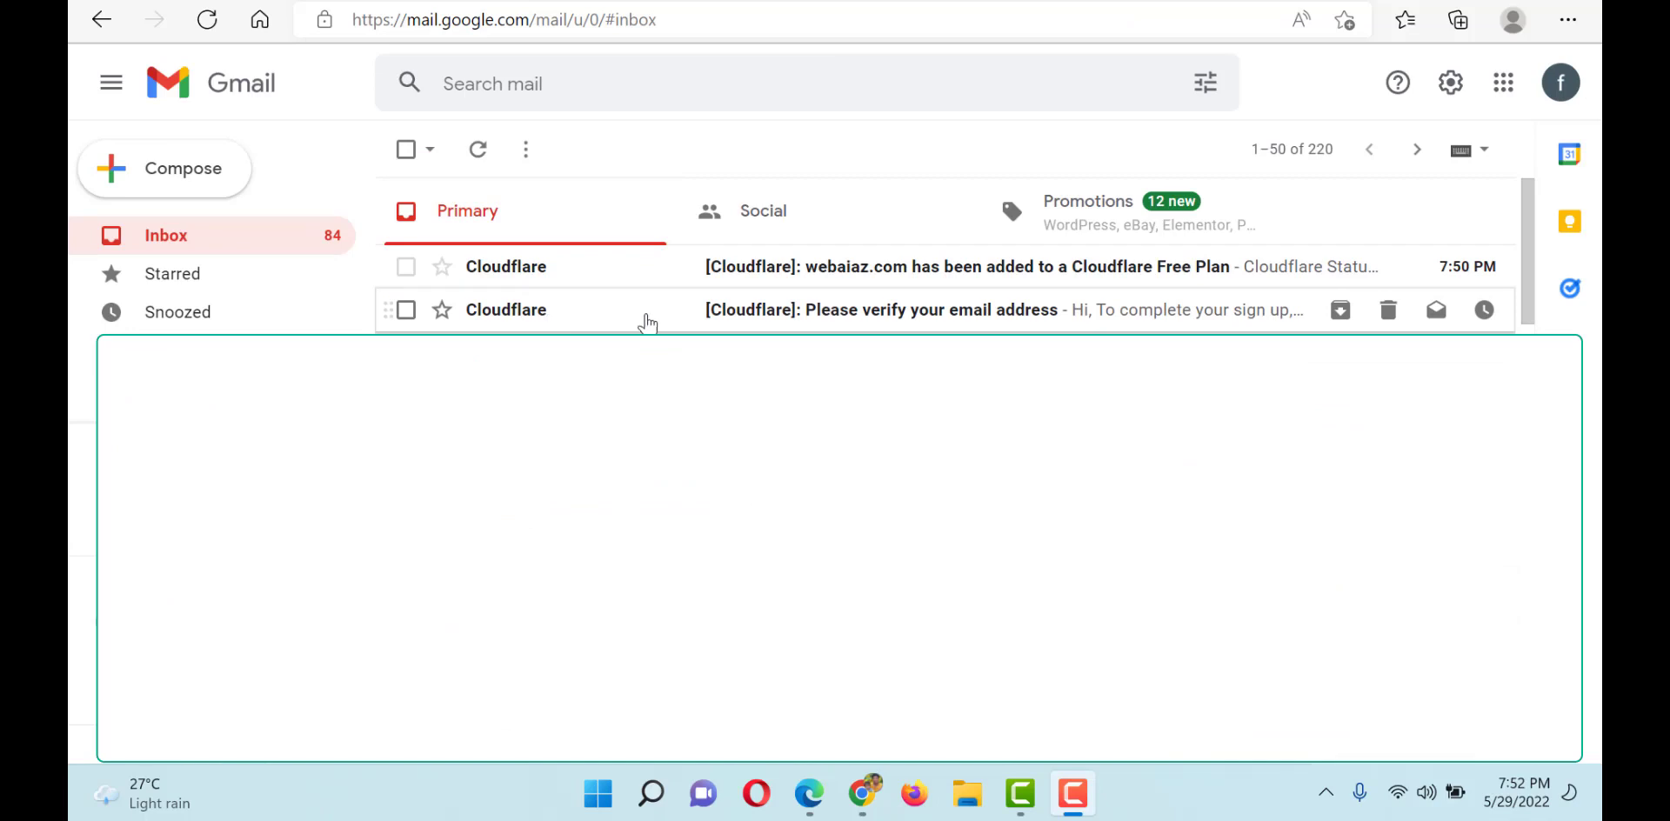
{"action": "left_click", "coordinate": [846, 313]}
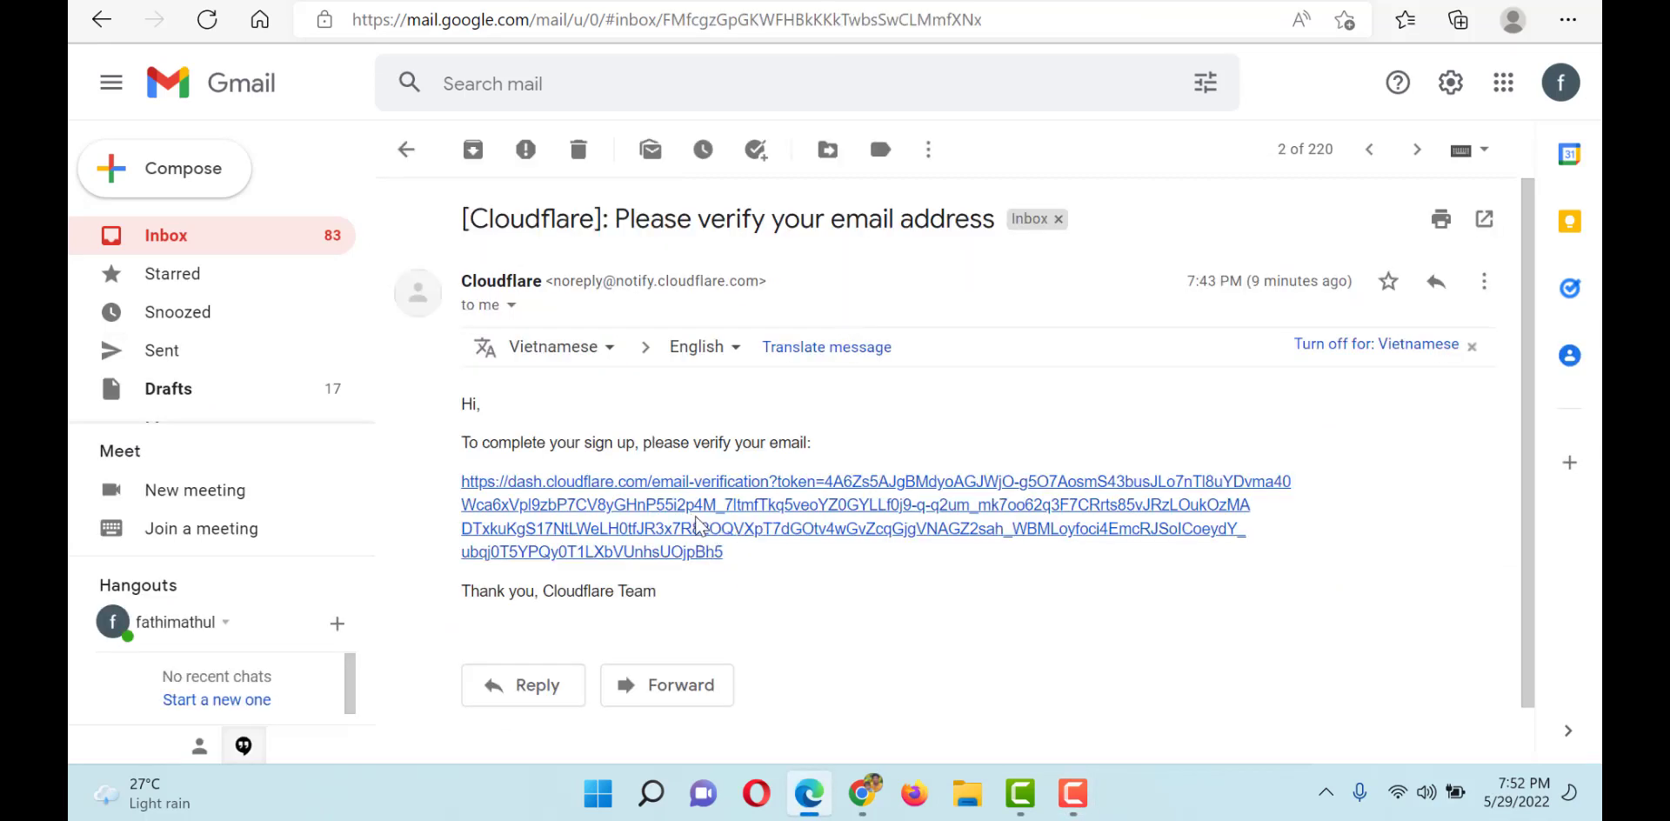
{"action": "left_click_drag", "start_coordinate": [734, 550], "coordinate": [460, 488]}
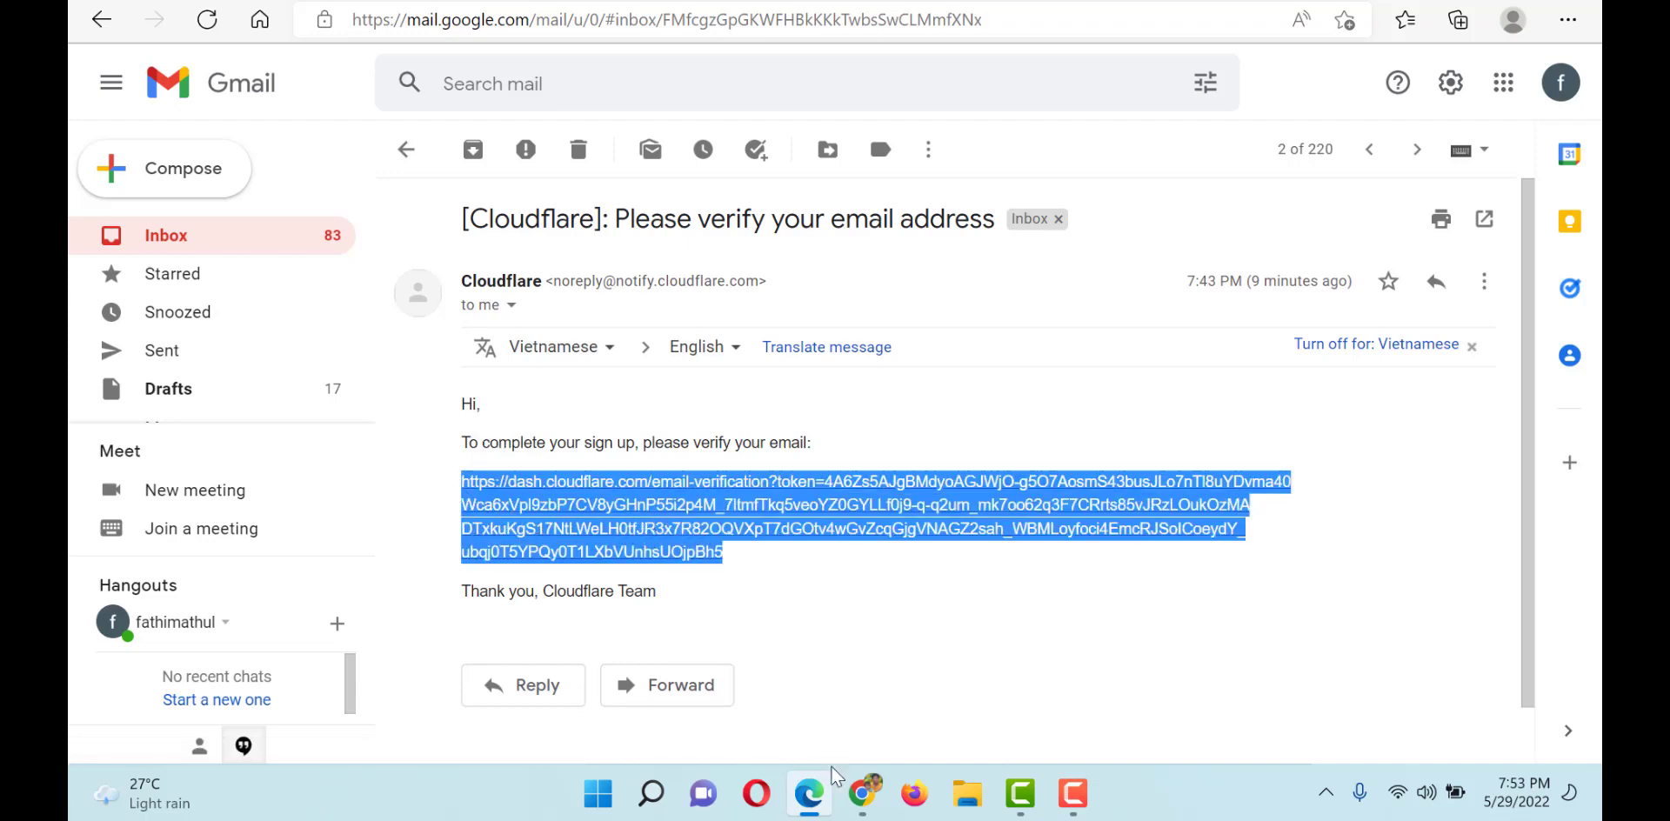
{"action": "left_click", "coordinate": [859, 791]}
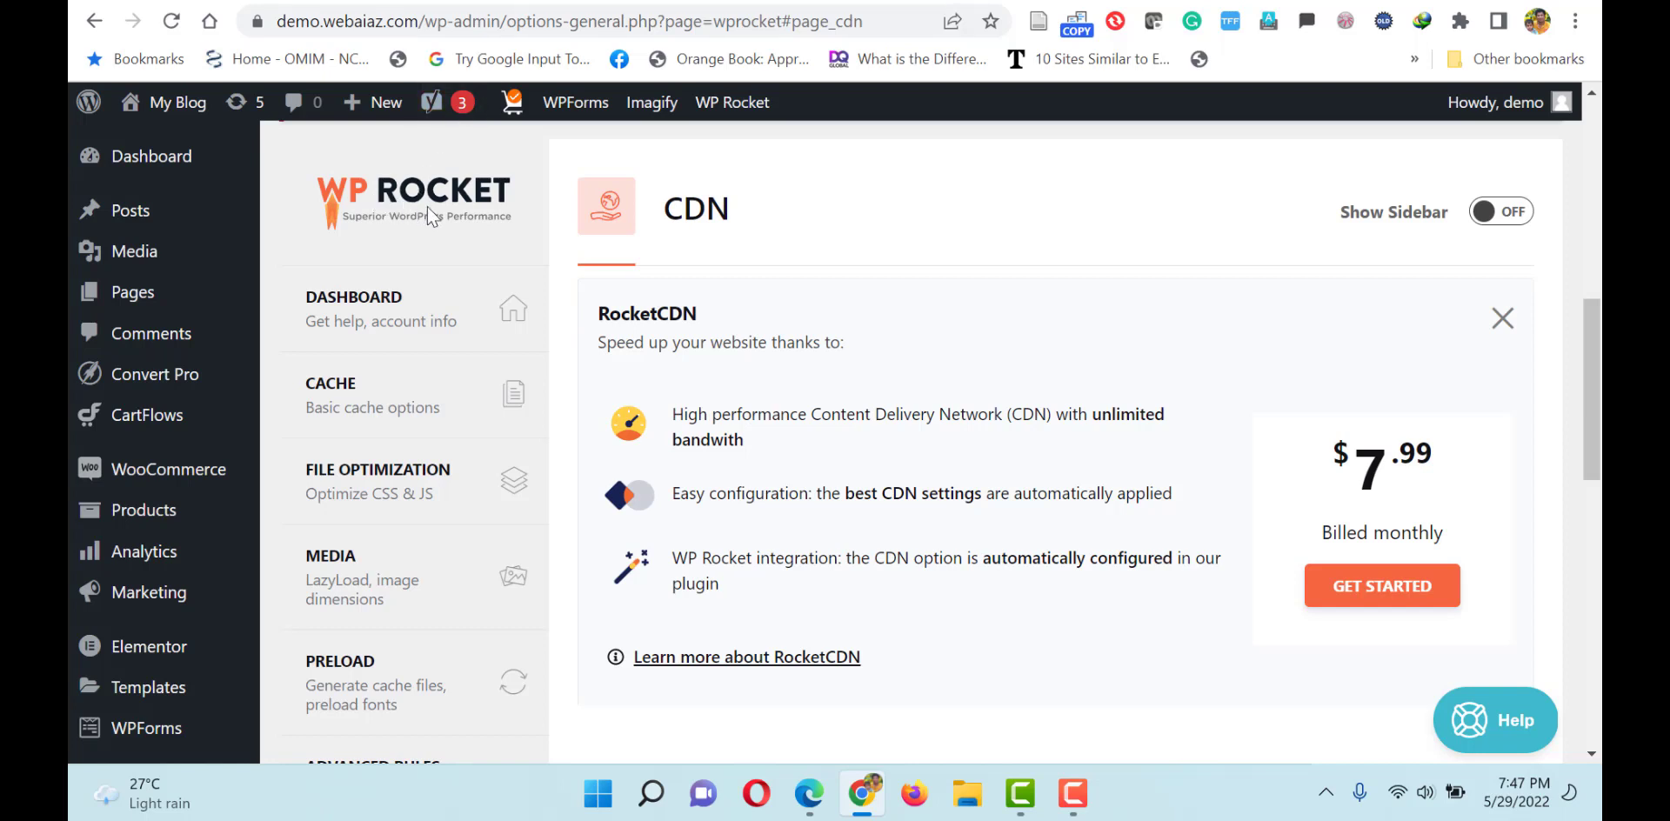
Enable the Cloudflare add-on in WP Rocket's add-ons and open its options
{"action": "left_click_drag", "start_coordinate": [1591, 339], "coordinate": [1598, 550]}
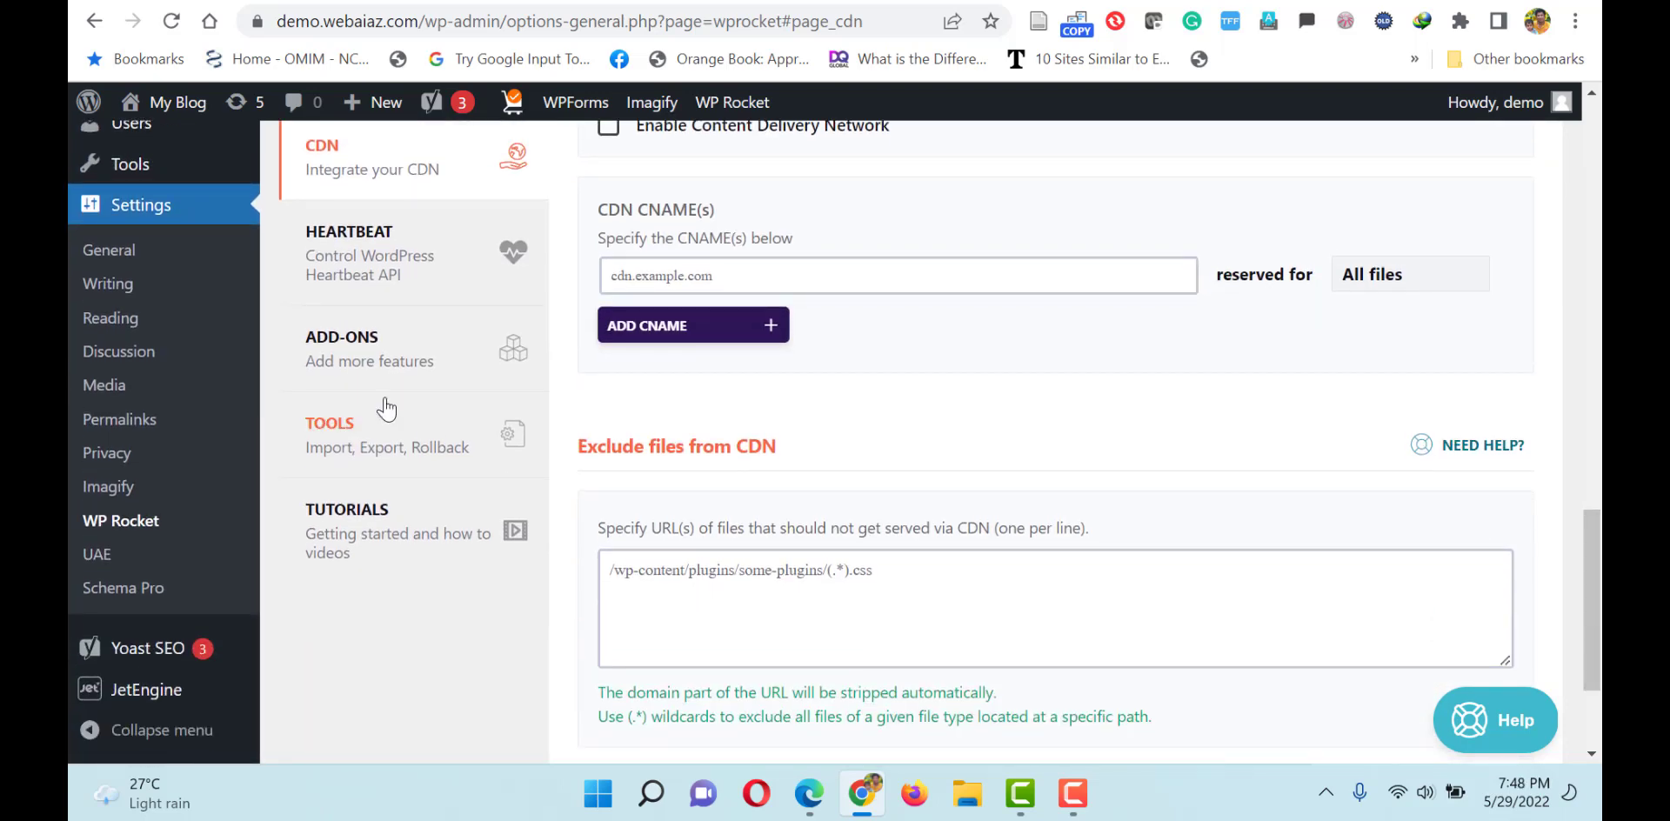
{"action": "left_click", "coordinate": [320, 352]}
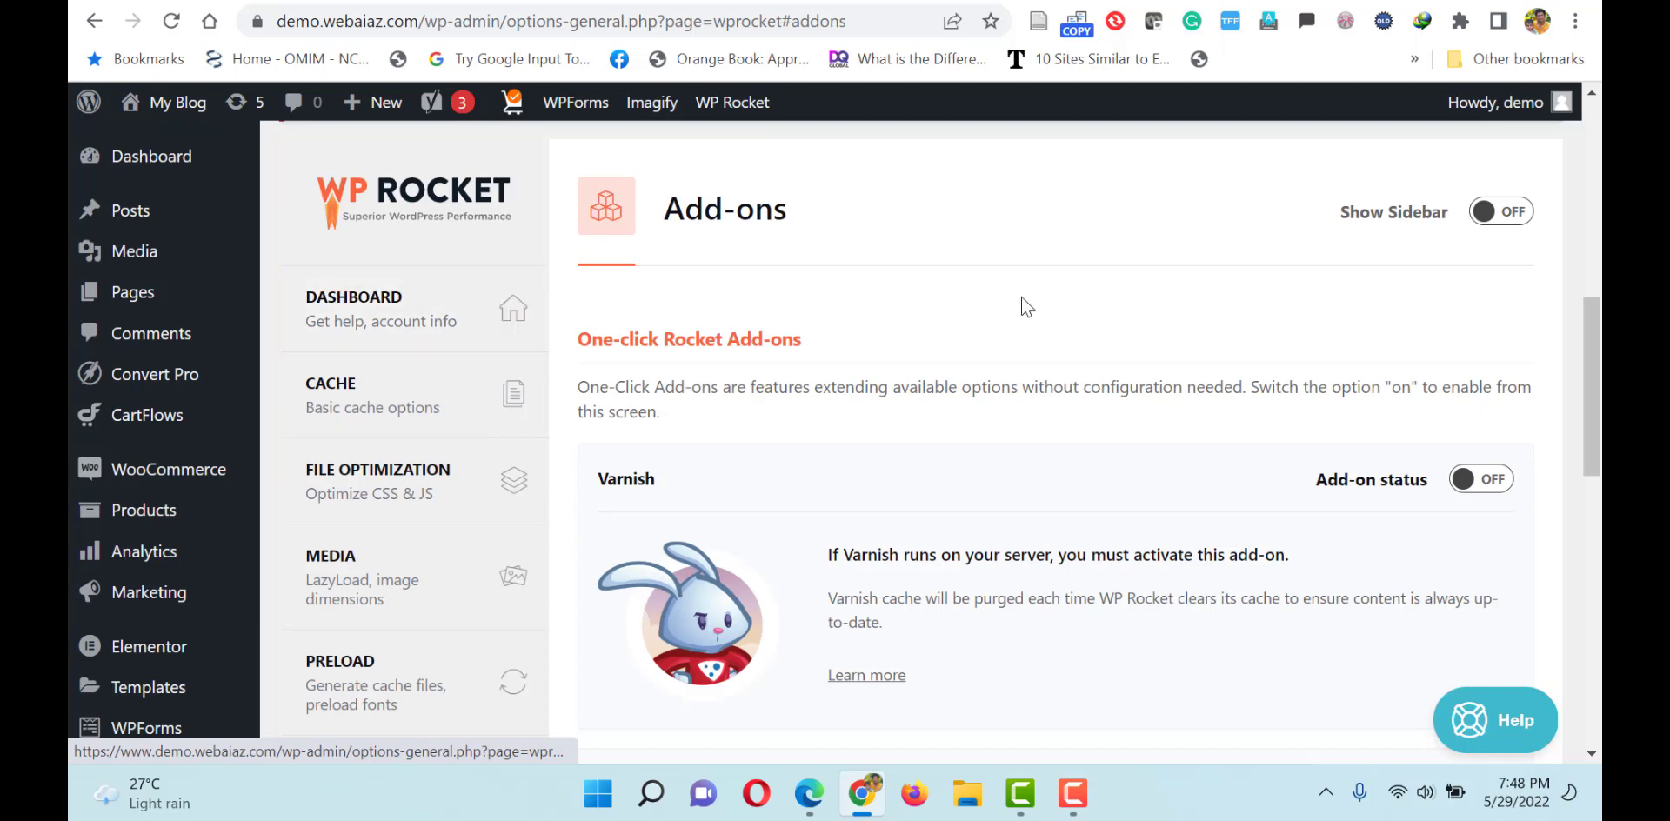
{"action": "left_click_drag", "start_coordinate": [1593, 364], "coordinate": [1600, 603]}
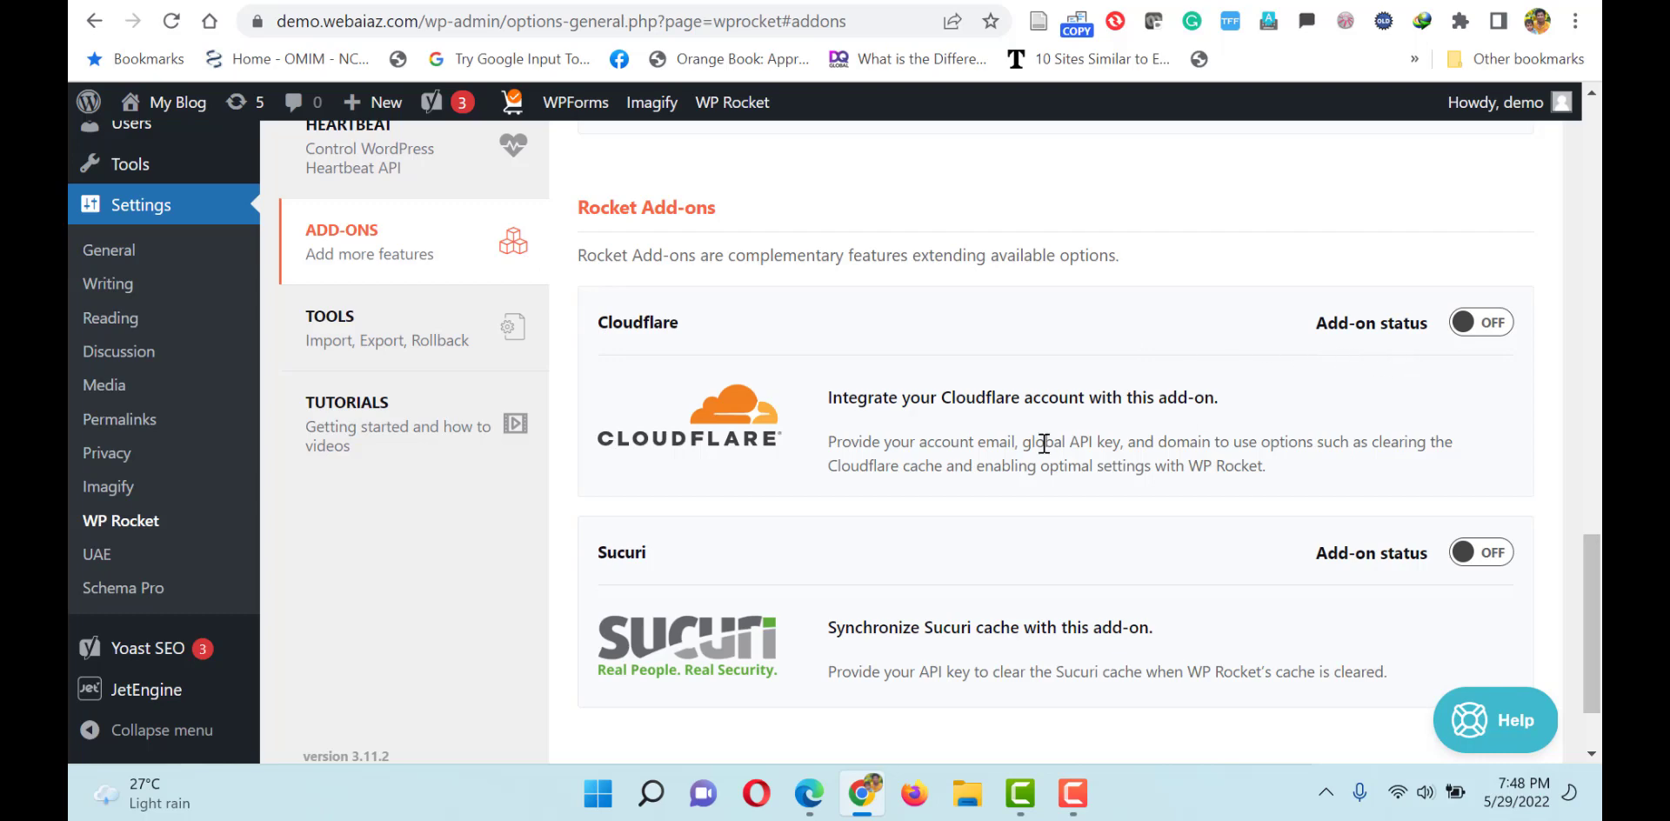
{"action": "left_click", "coordinate": [1489, 327]}
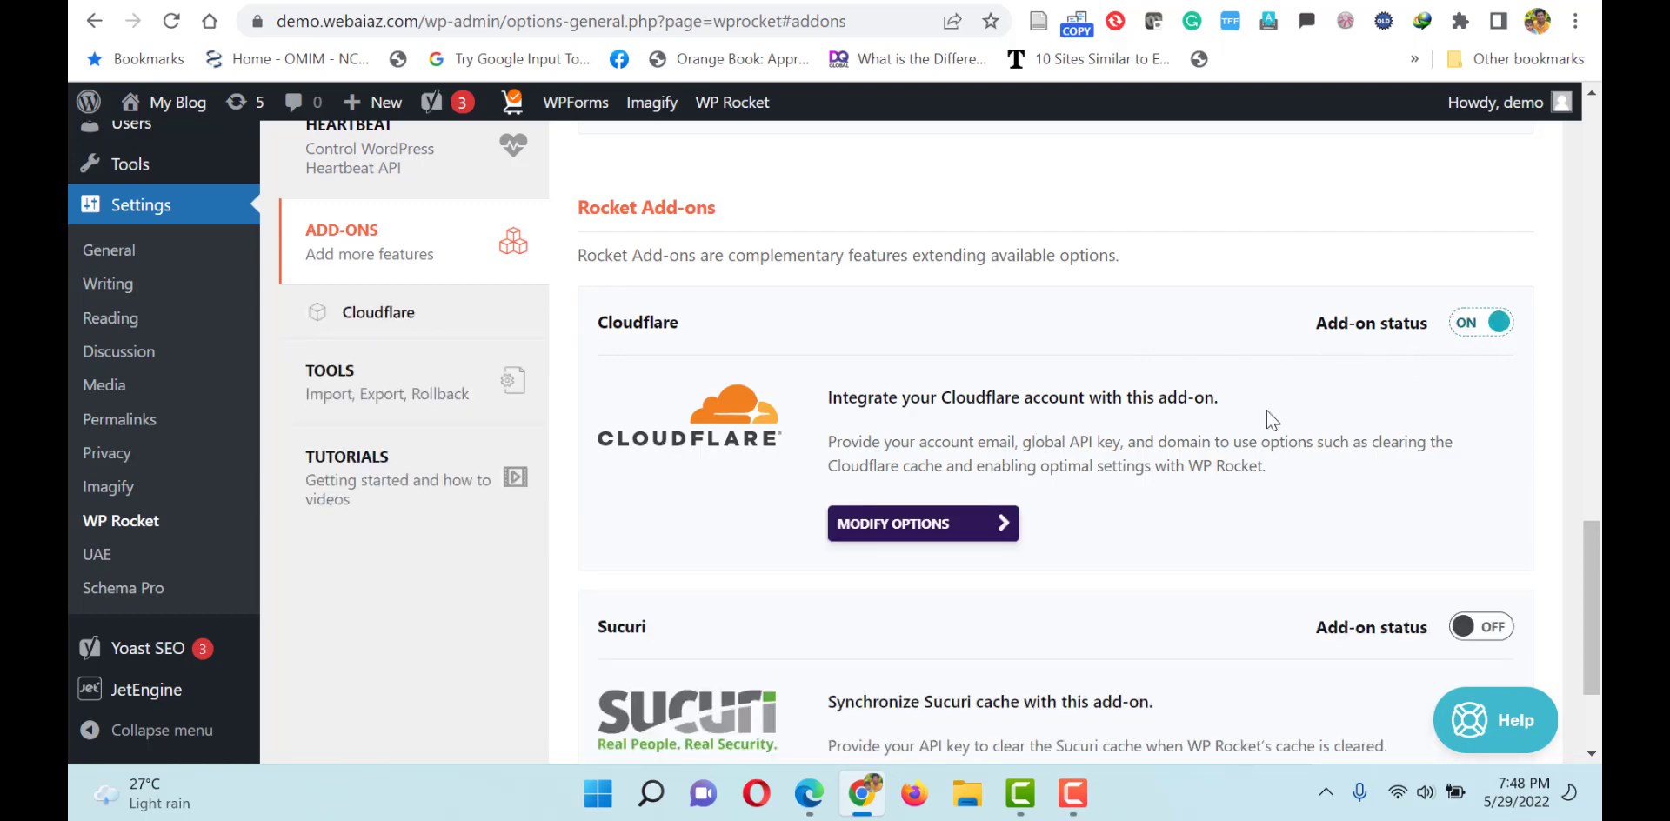
{"action": "left_click", "coordinate": [884, 526]}
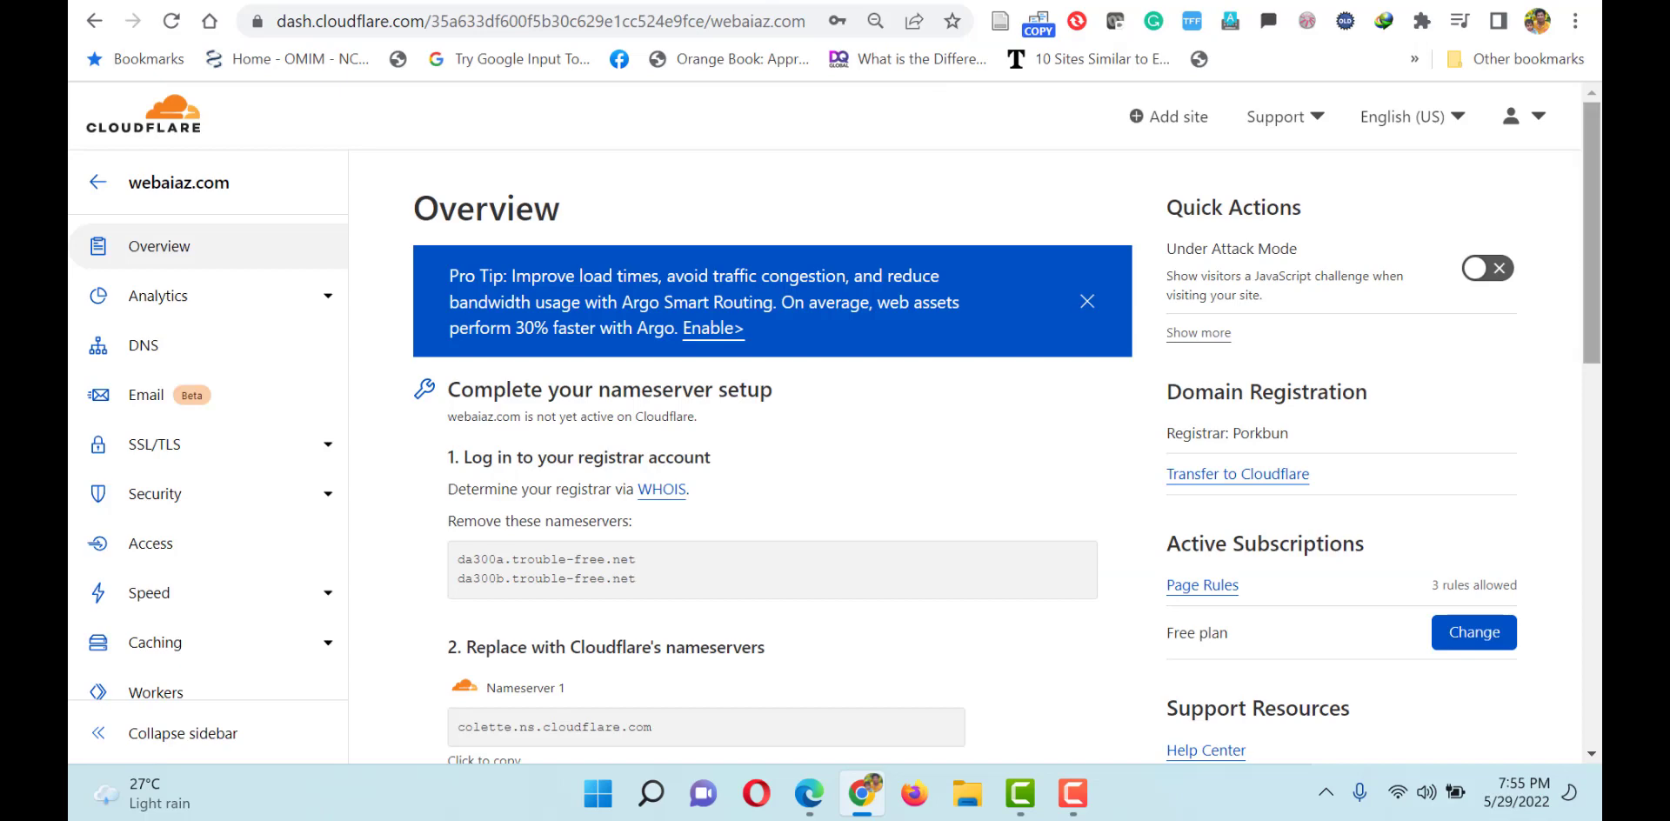
Reveal Cloudflare's Global API Key from the API tokens page by entering the account password, and copy the key
{"action": "left_click_drag", "start_coordinate": [1590, 261], "coordinate": [1600, 539]}
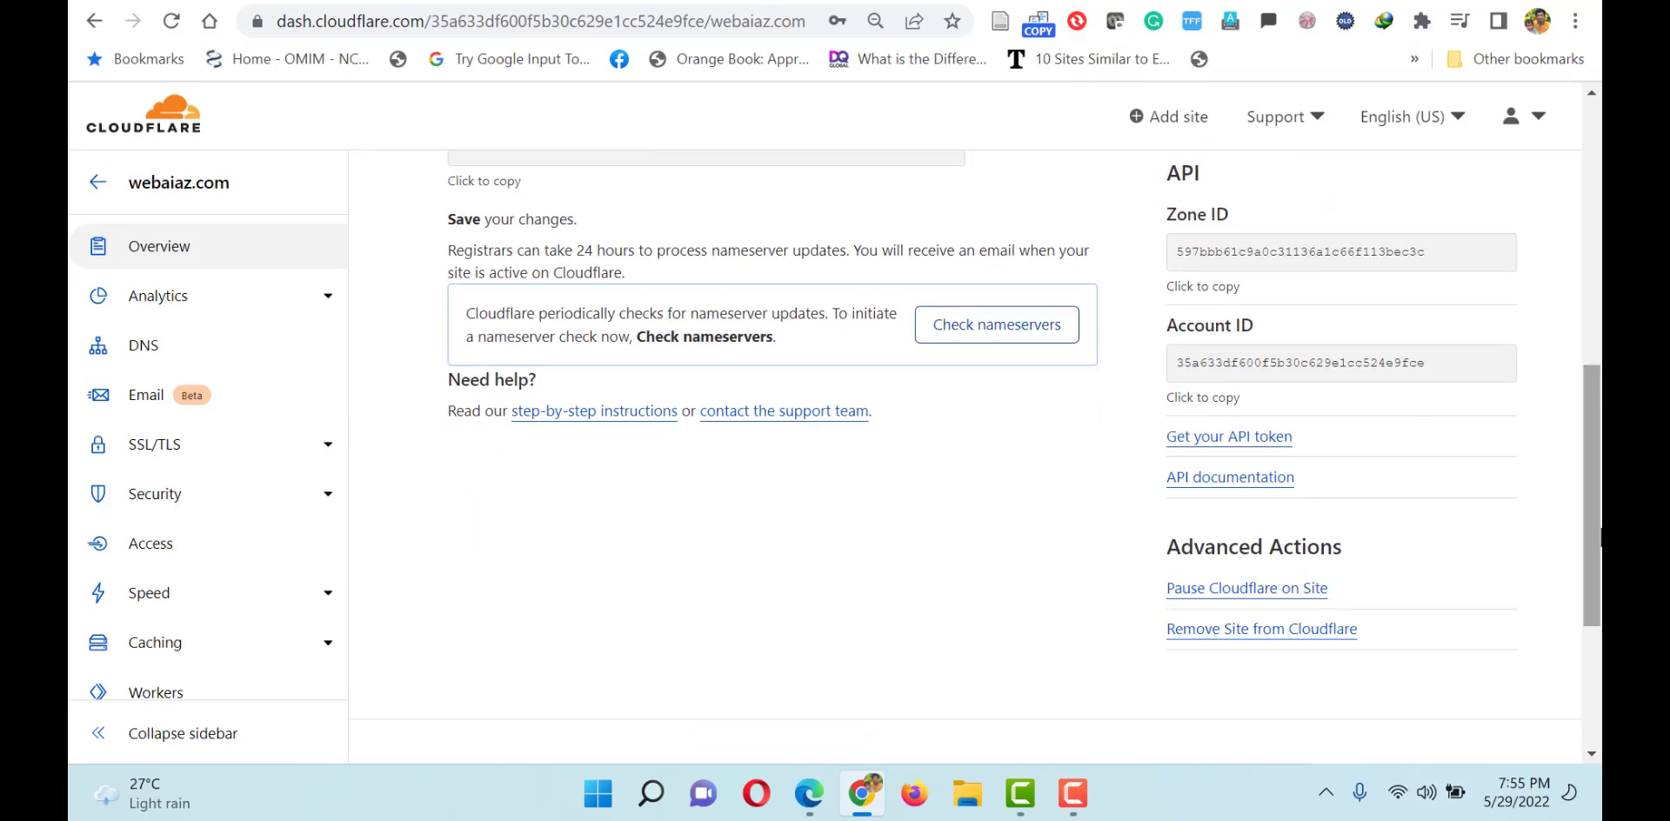
{"action": "left_click", "coordinate": [1192, 438]}
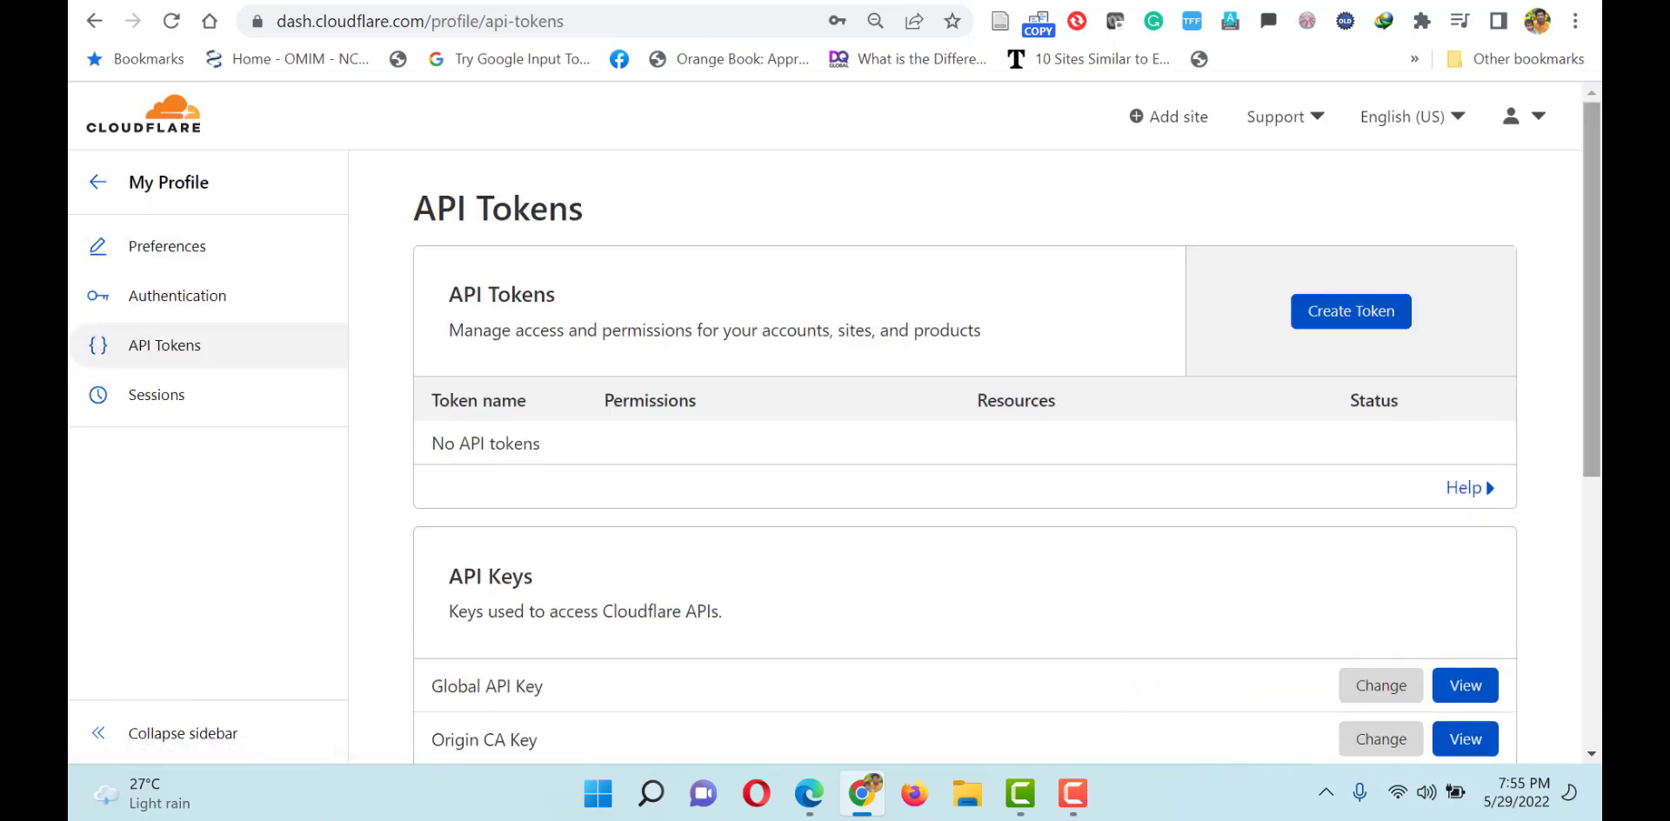
{"action": "scroll", "coordinate": [531, 600], "scroll_direction": "down", "scroll_amount": 2}
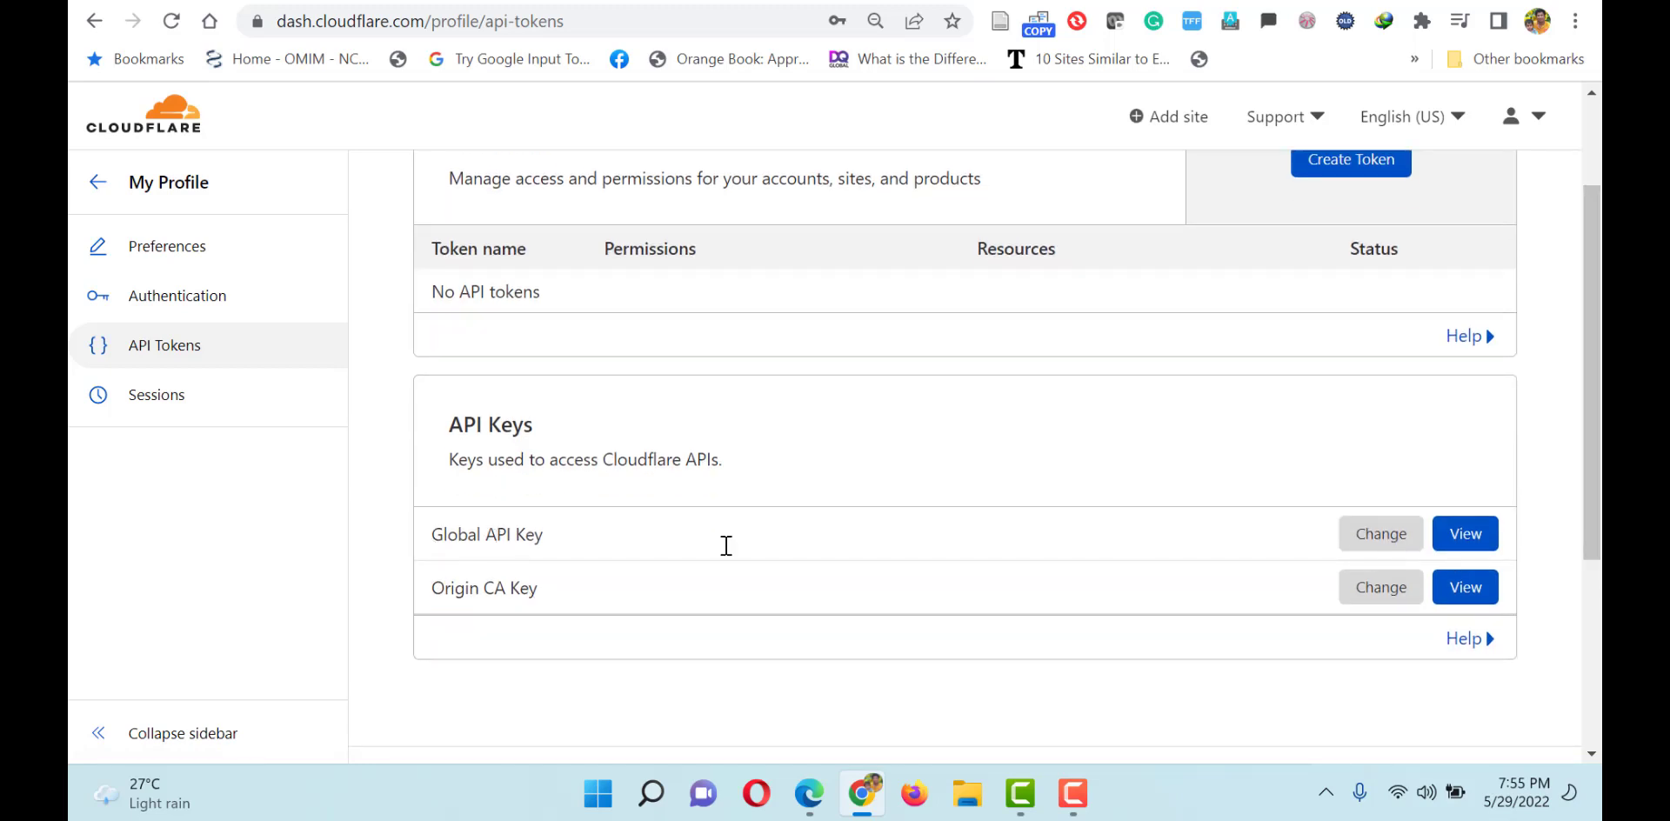
{"action": "left_click", "coordinate": [1469, 539]}
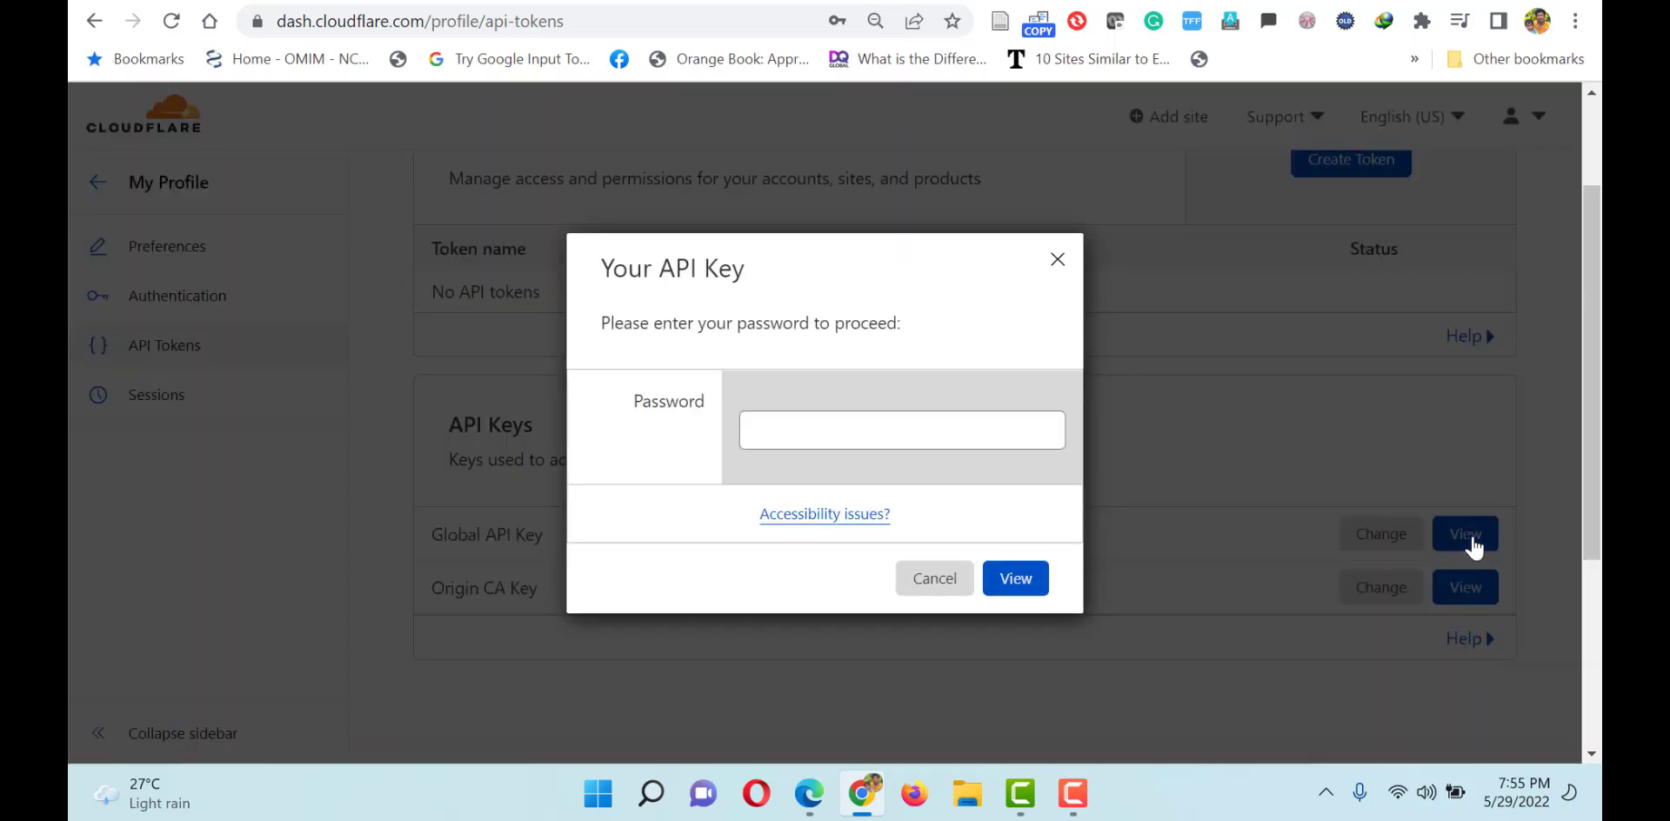
{"action": "left_click", "coordinate": [881, 376]}
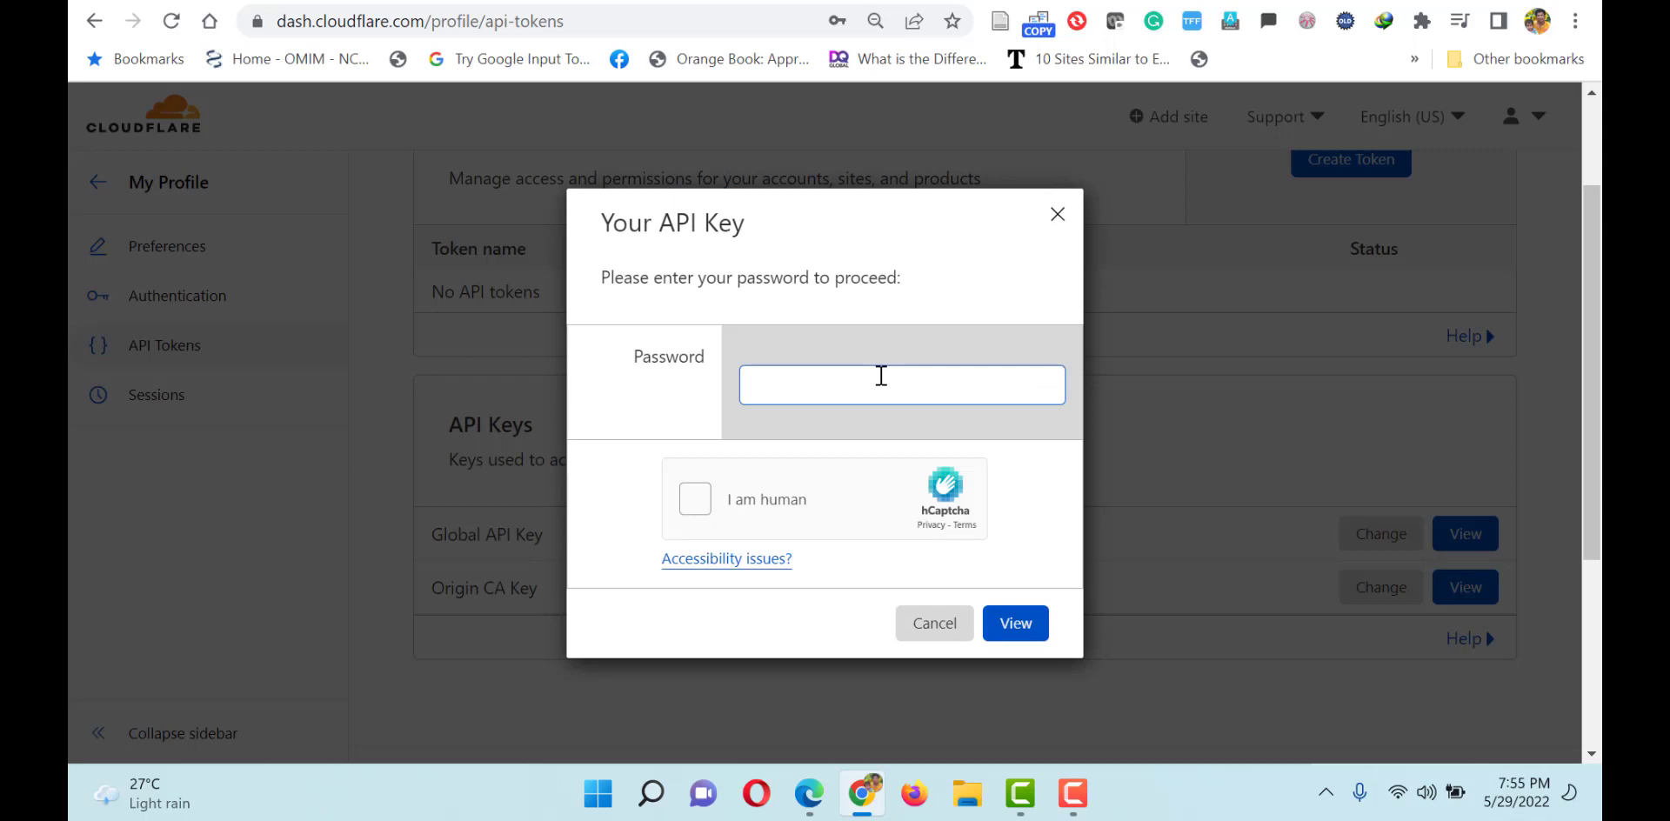
{"action": "left_click", "coordinate": [881, 376]}
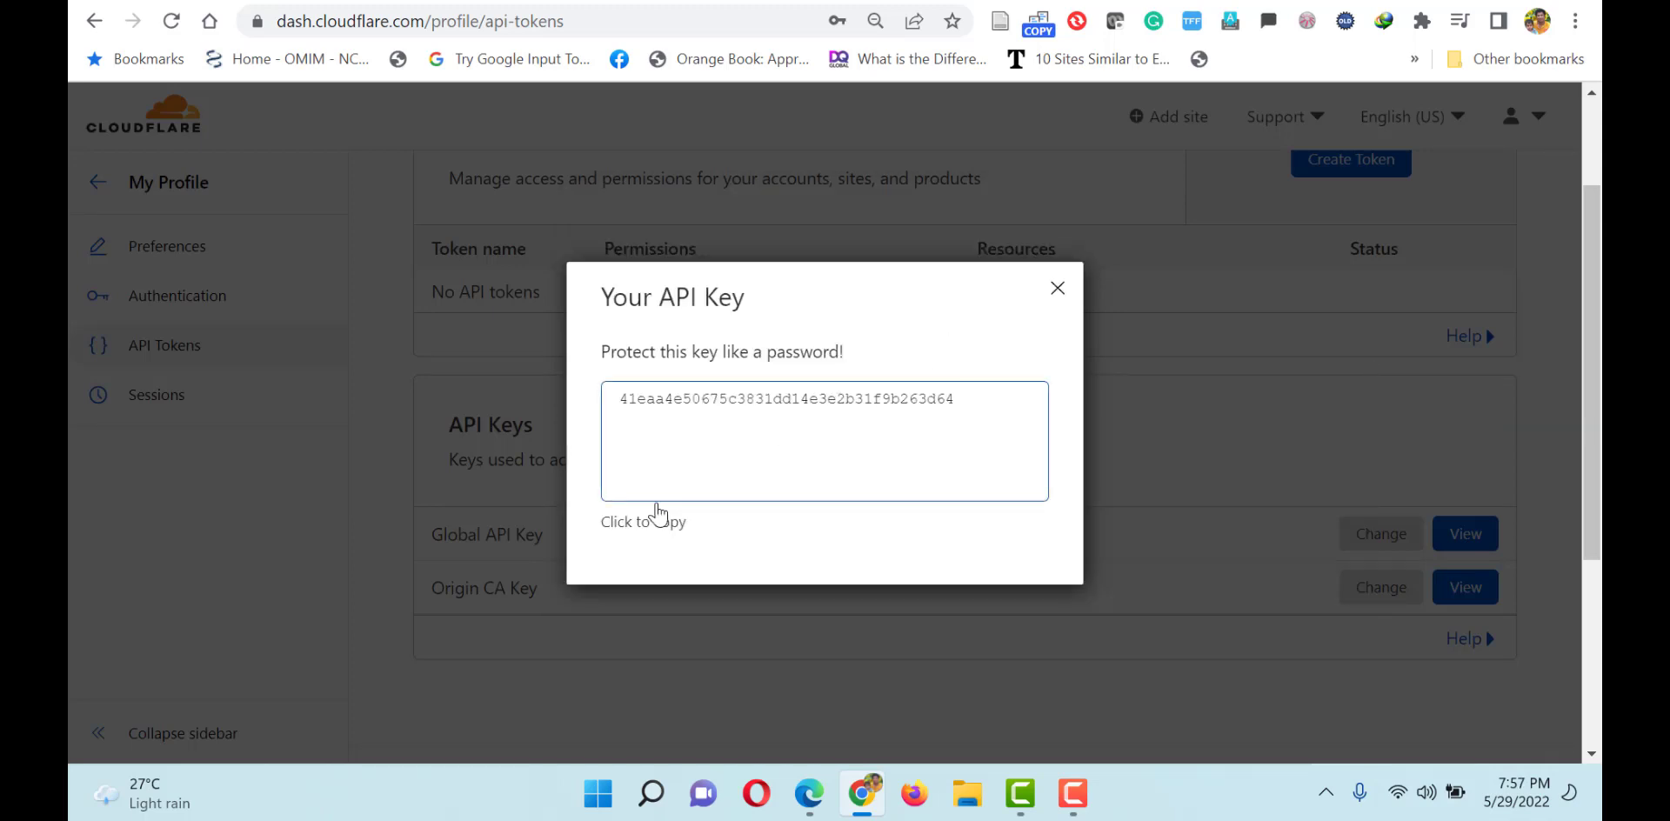
{"action": "left_click", "coordinate": [646, 522]}
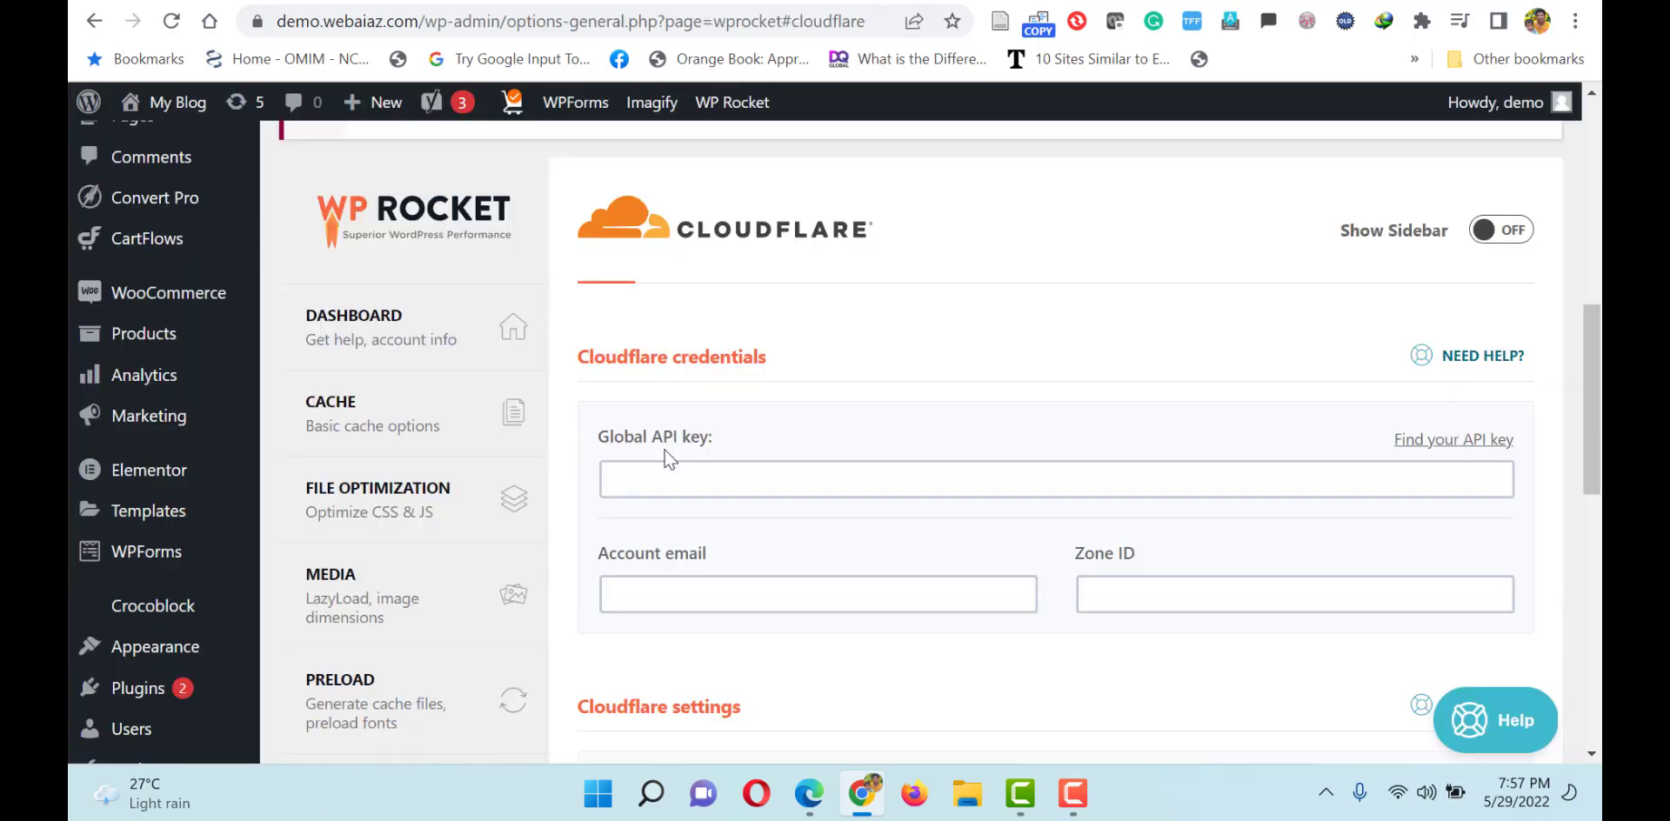
Paste the copied key into the Global API key field of WP Rocket's Cloudflare credentials
{"action": "left_click", "coordinate": [687, 475]}
{"action": "key", "text": "ctrl+v"}
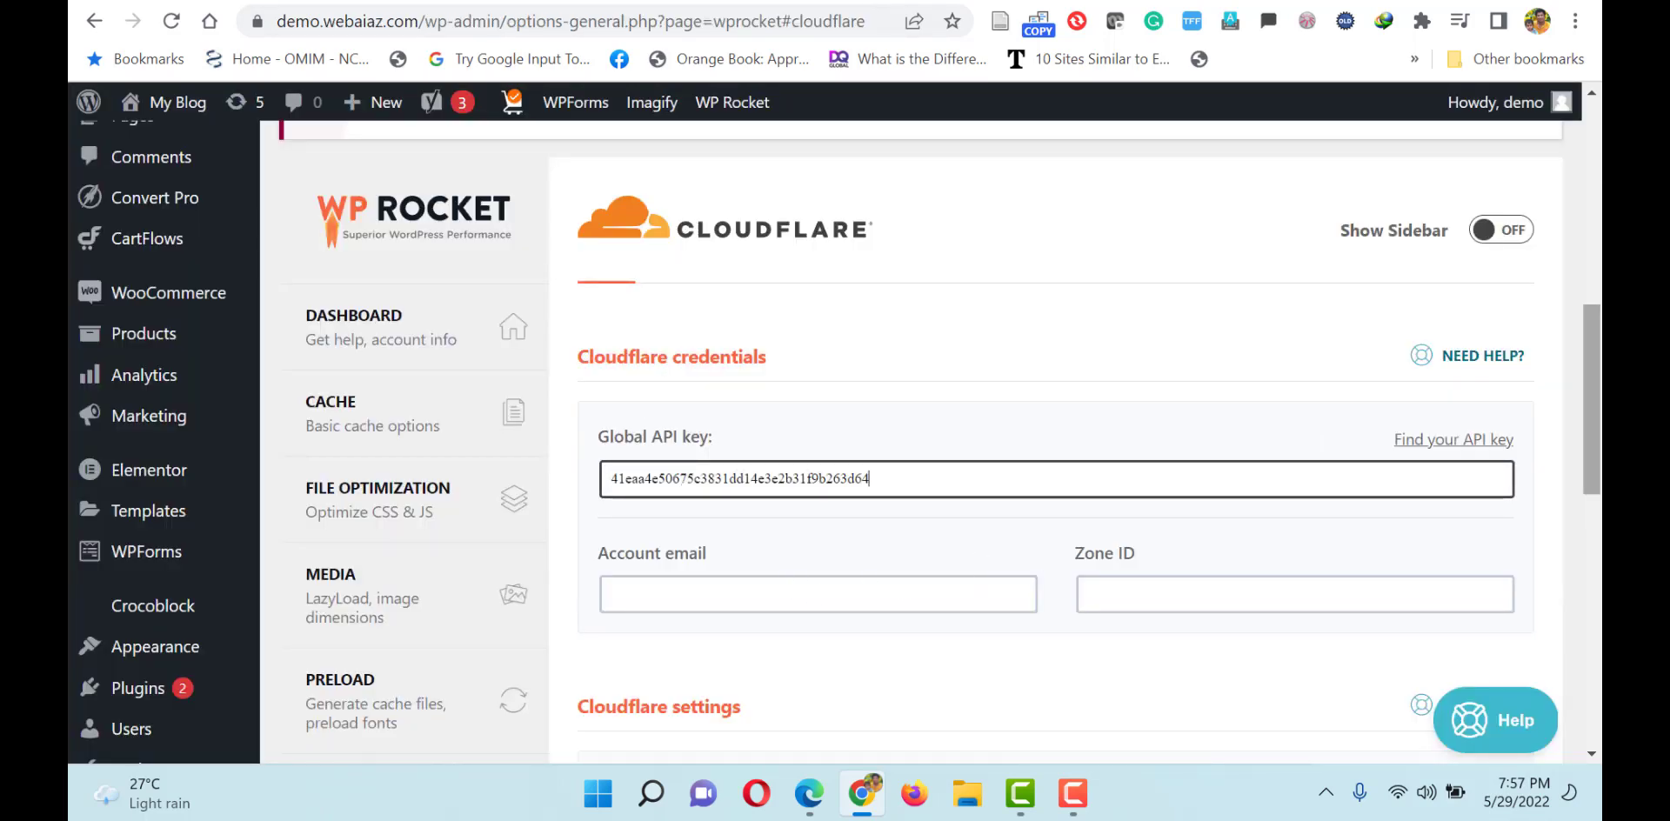
{"action": "scroll", "coordinate": [1591, 409], "scroll_direction": "down", "scroll_amount": 1}
{"action": "scroll", "coordinate": [748, 379], "scroll_direction": "down", "scroll_amount": 1}
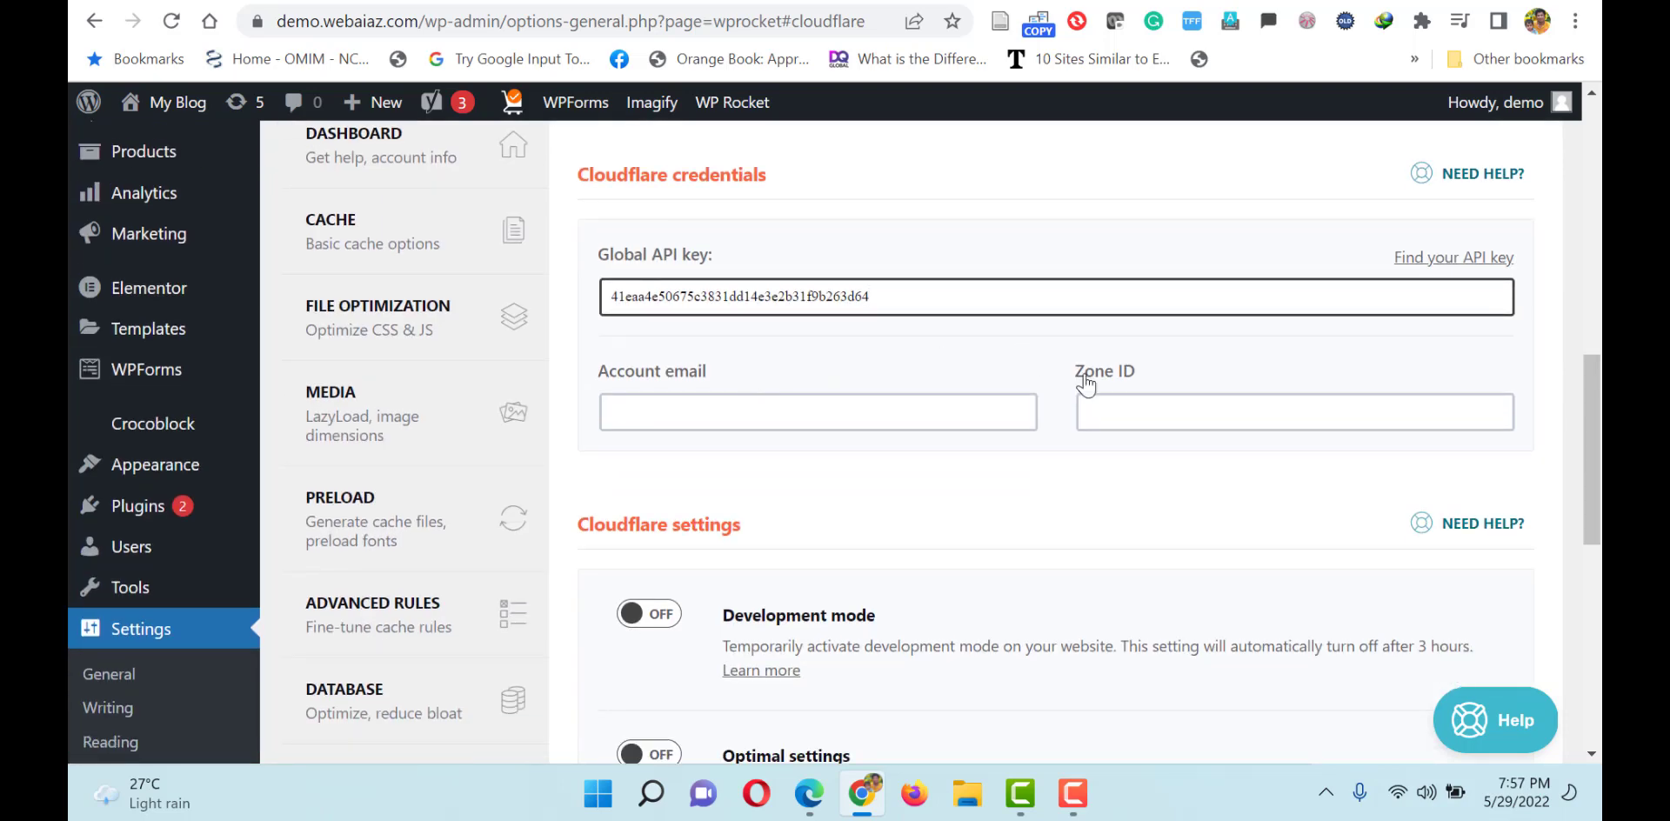
Return to Cloudflare, dismiss the API key dialog and open the webaiaz.com site overview
{"action": "key", "text": "ctrl+Tab"}
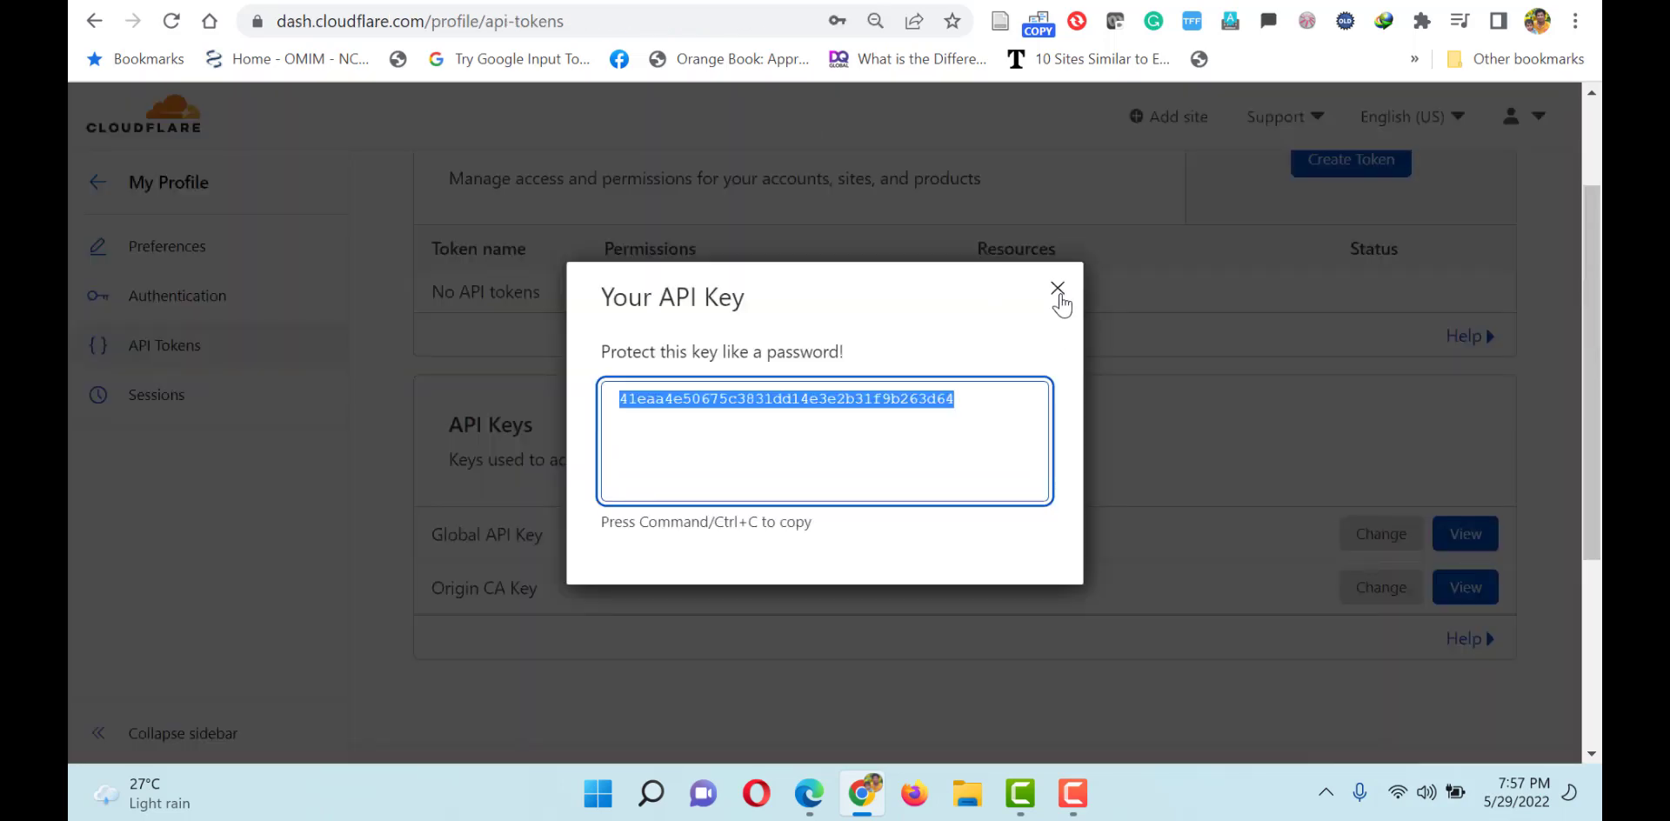
{"action": "left_click", "coordinate": [1057, 288]}
{"action": "scroll", "coordinate": [1057, 287], "scroll_direction": "up", "scroll_amount": 2}
{"action": "scroll", "coordinate": [746, 278], "scroll_direction": "down", "scroll_amount": 4}
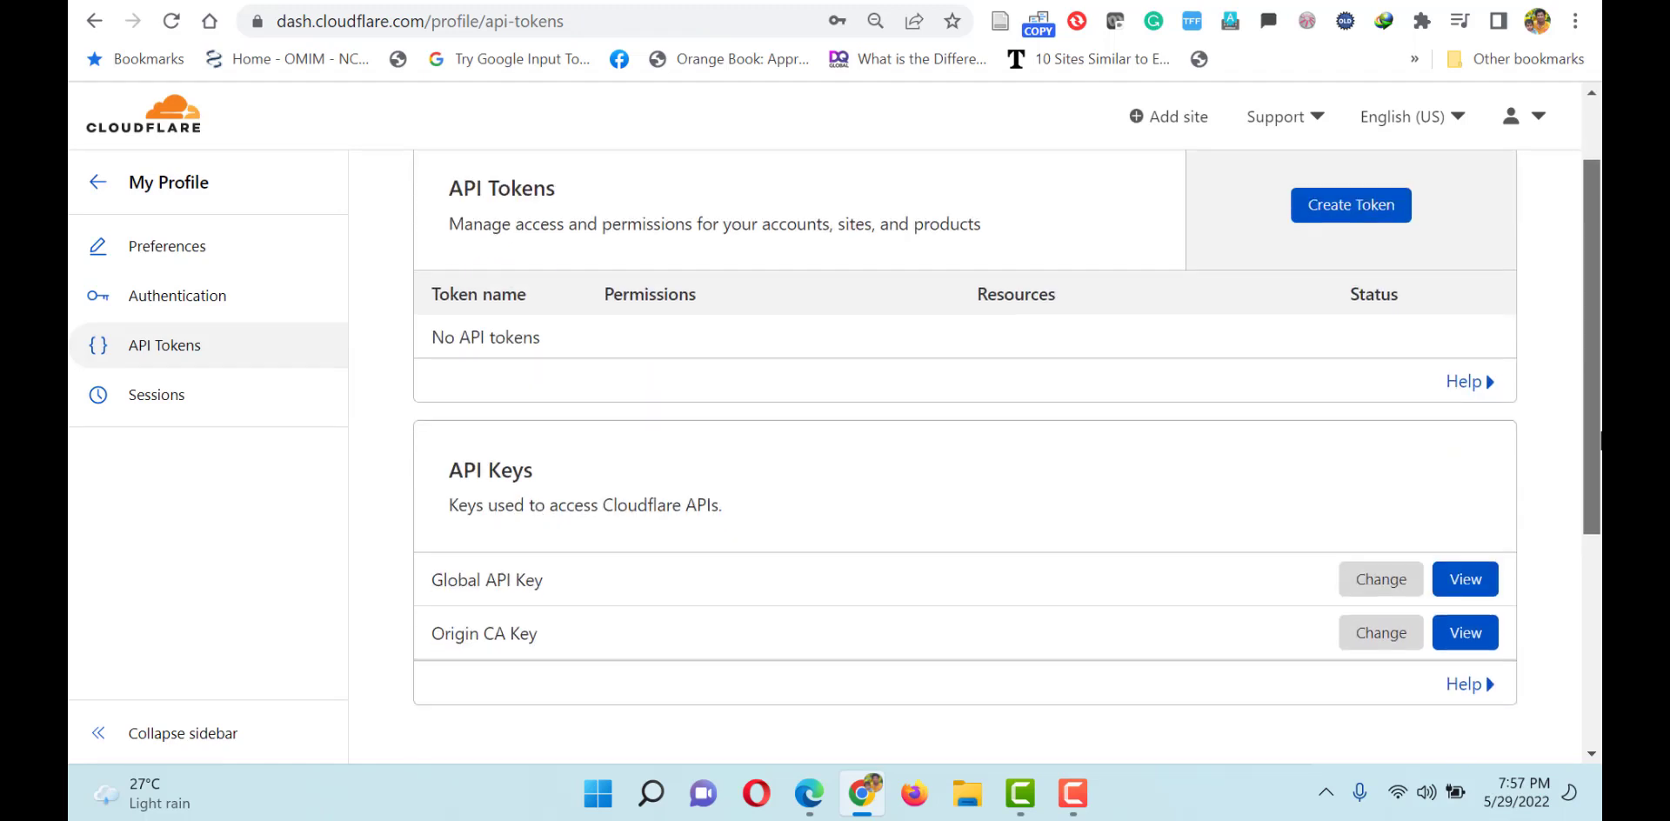
{"action": "scroll", "coordinate": [745, 278], "scroll_direction": "up", "scroll_amount": 4}
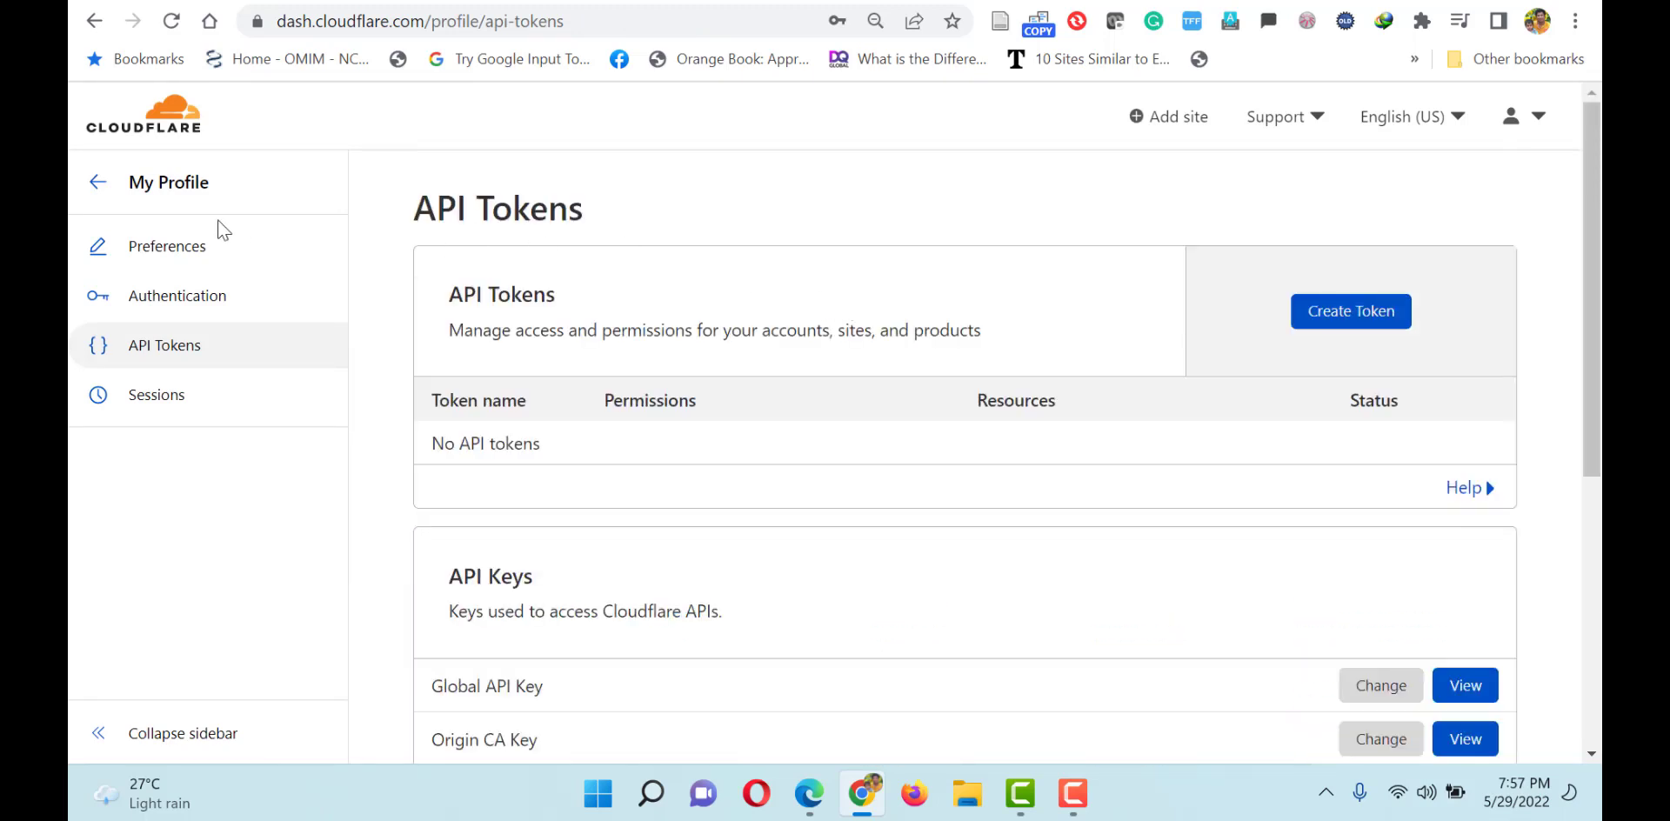
{"action": "left_click", "coordinate": [97, 181]}
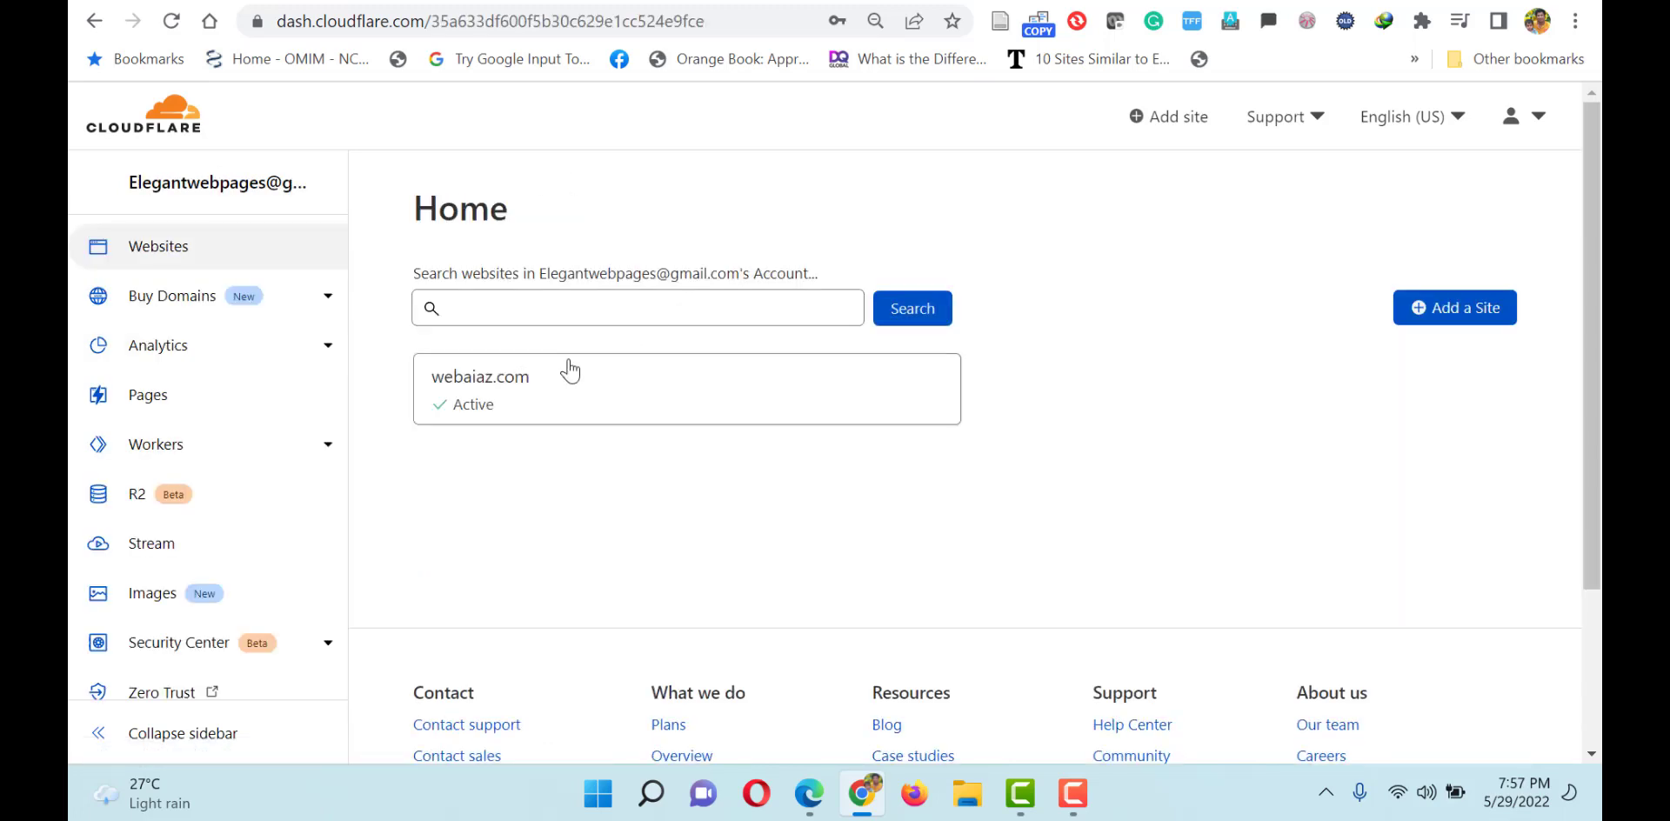
{"action": "left_click", "coordinate": [503, 399]}
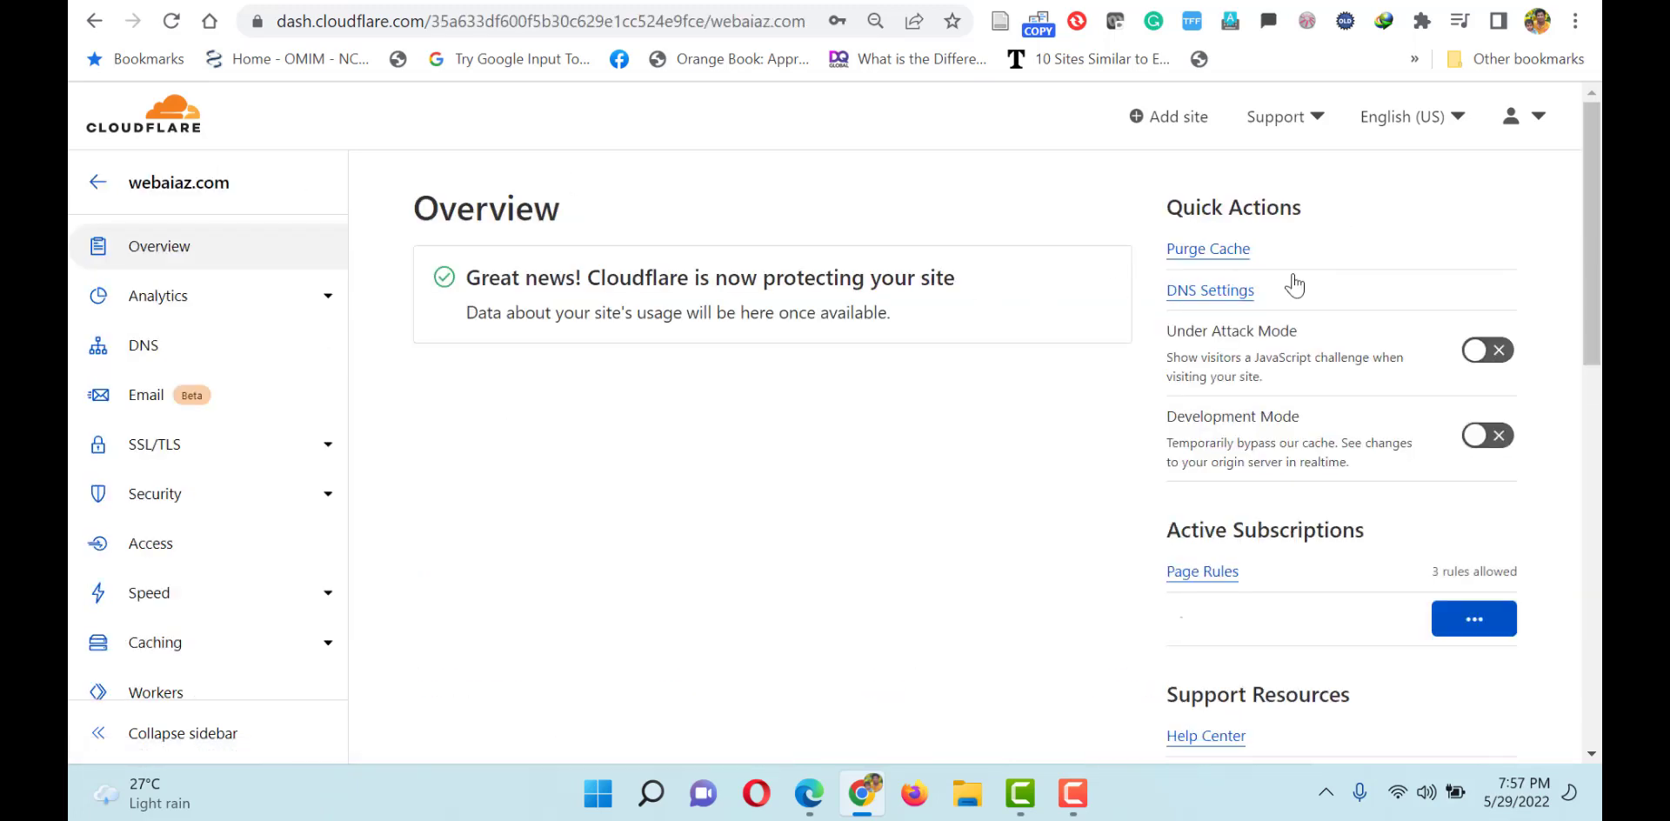
Copy the site's Zone ID from the Cloudflare overview and paste it into WP Rocket's Zone ID field
{"action": "left_click_drag", "start_coordinate": [1593, 274], "coordinate": [1601, 527]}
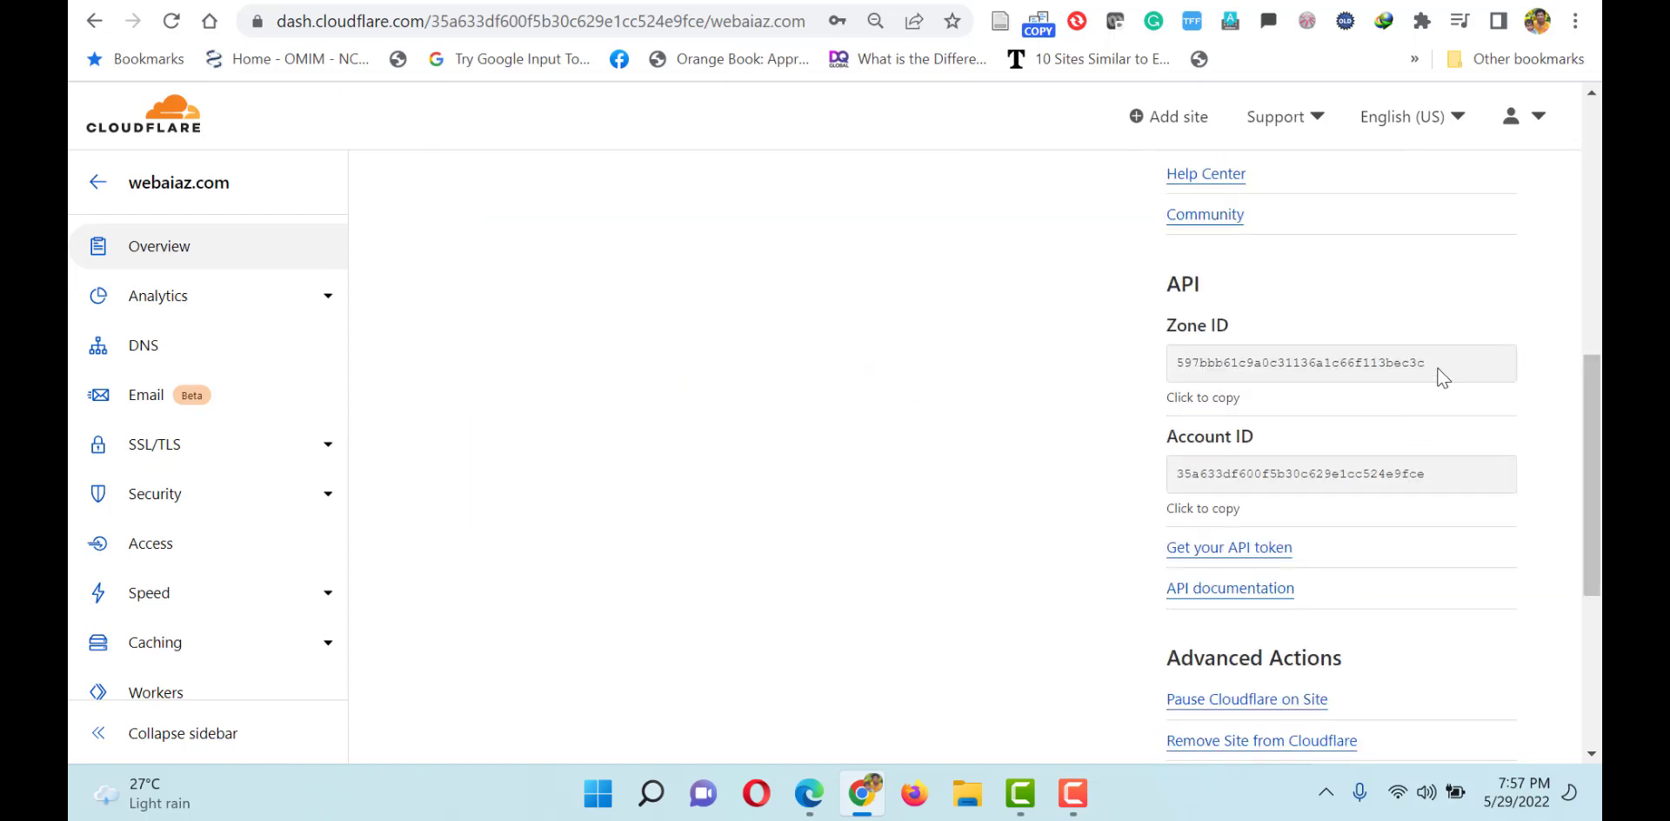
{"action": "left_click_drag", "start_coordinate": [1439, 368], "coordinate": [1167, 357]}
{"action": "left_click", "coordinate": [1231, 402]}
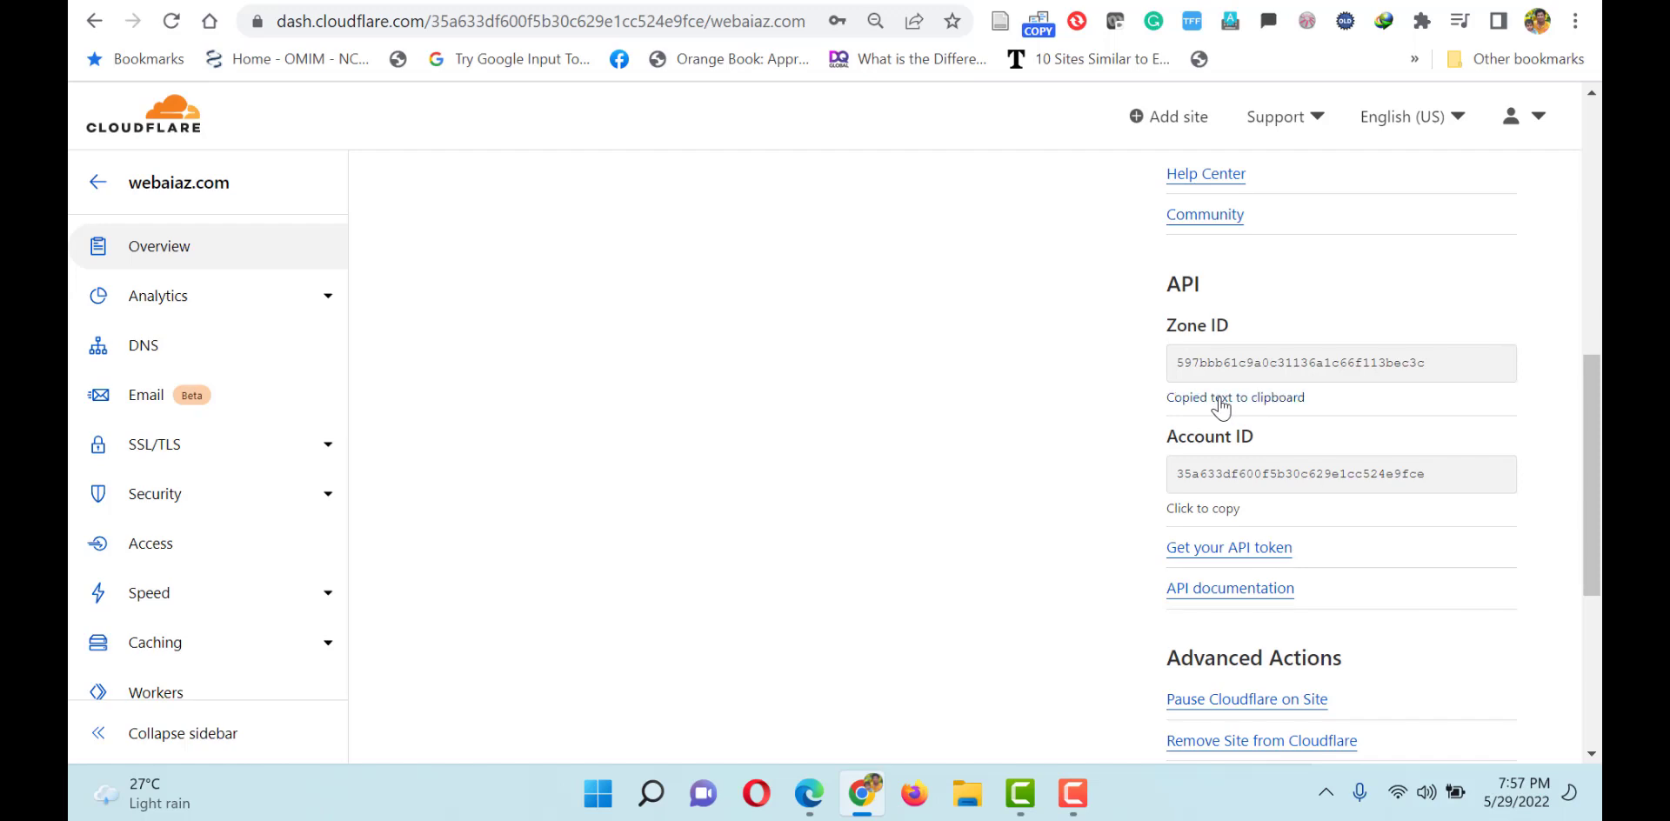
{"action": "left_click", "coordinate": [539, 2]}
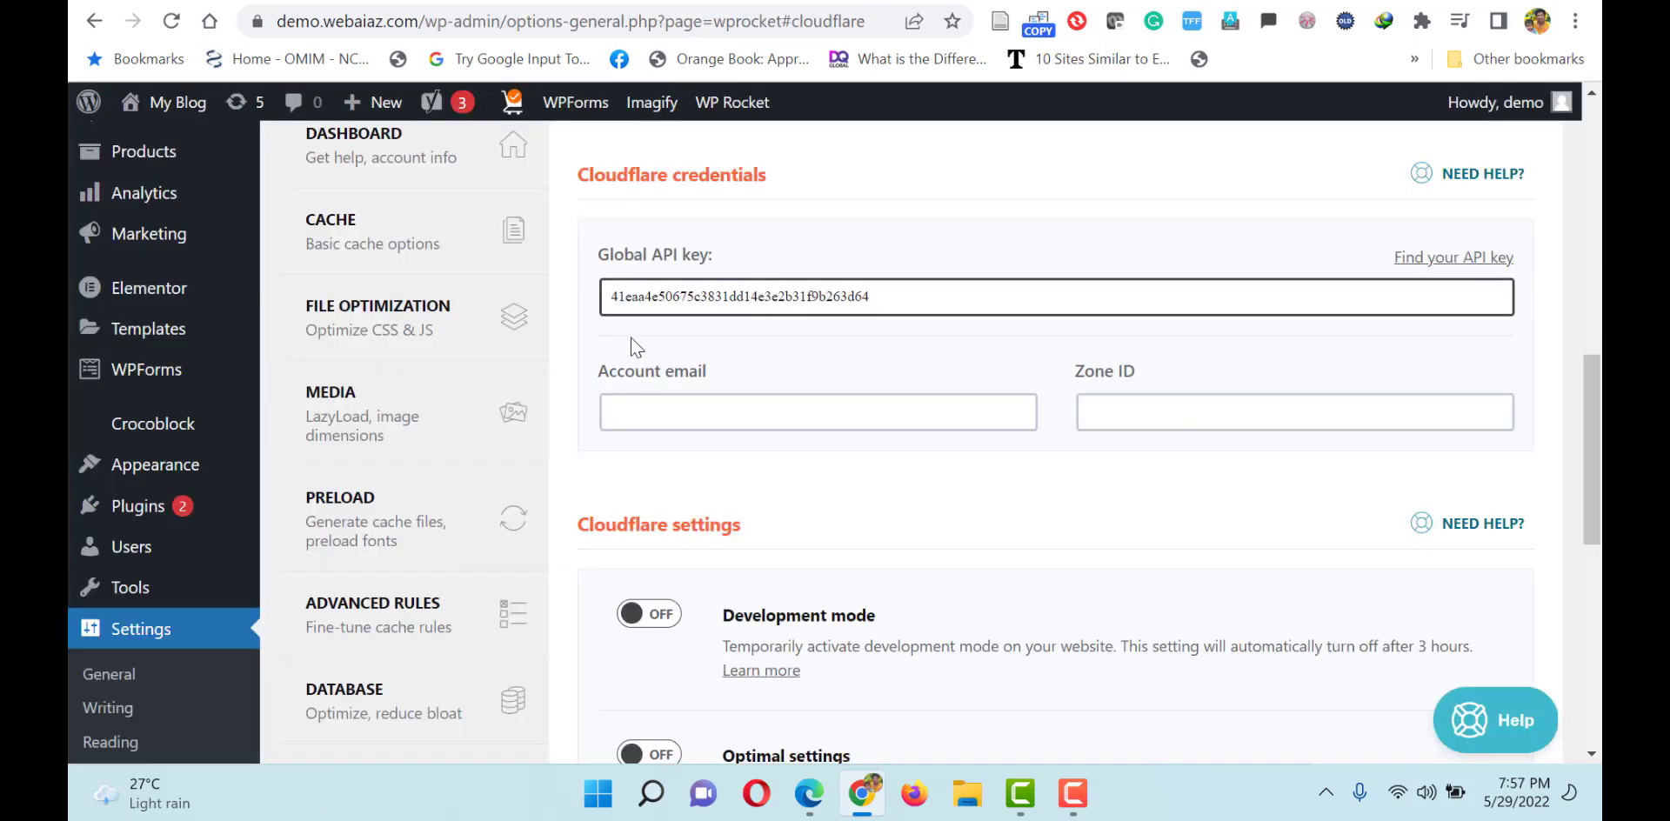
{"action": "left_click", "coordinate": [1083, 410]}
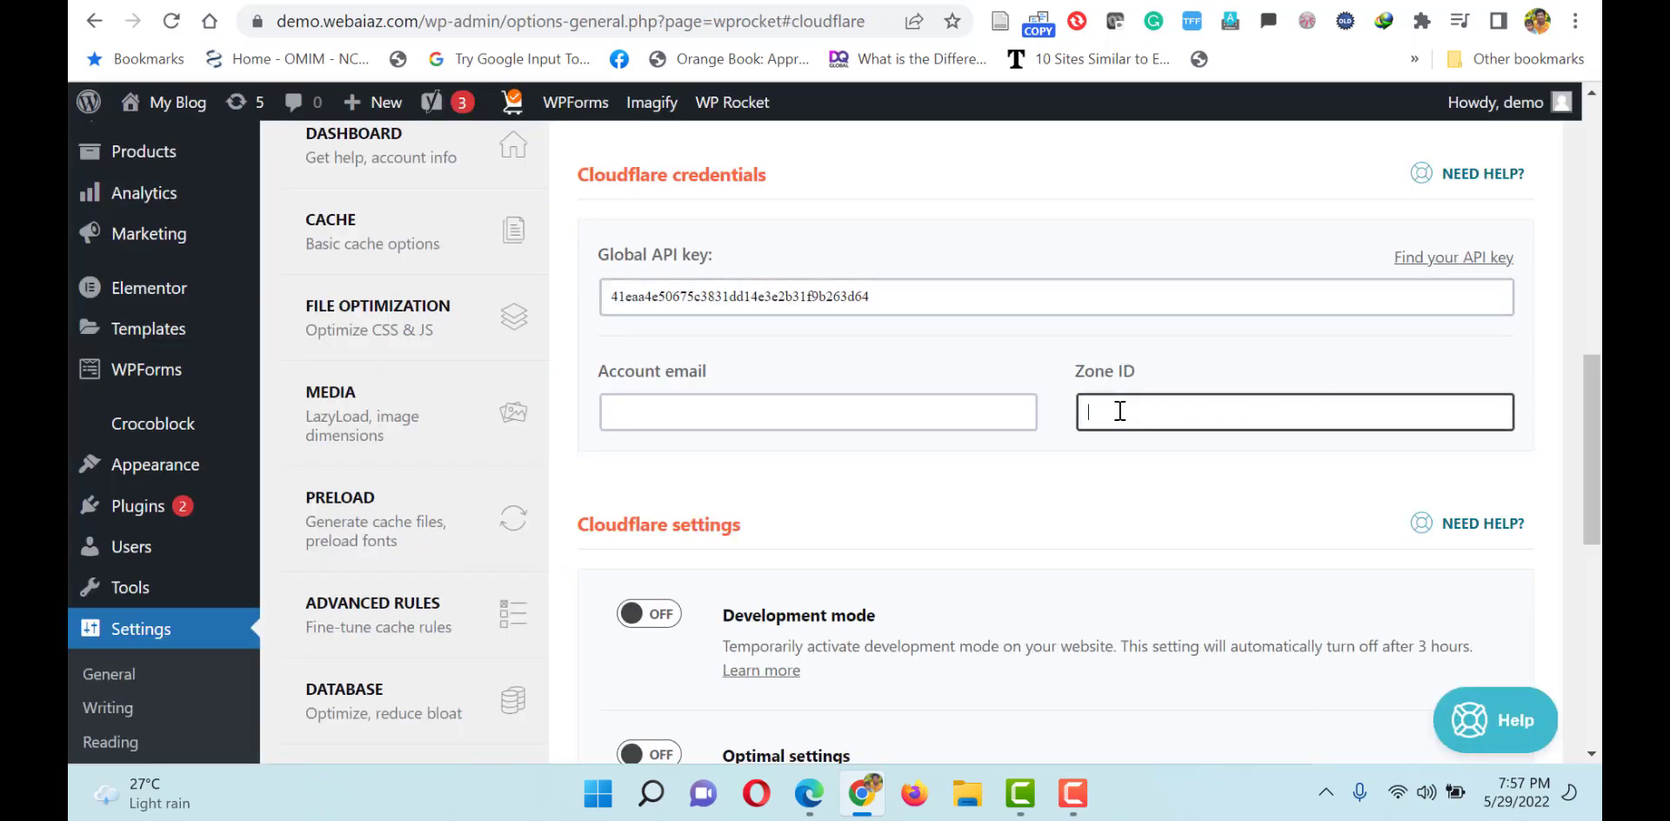
{"action": "key", "text": "ctrl+v"}
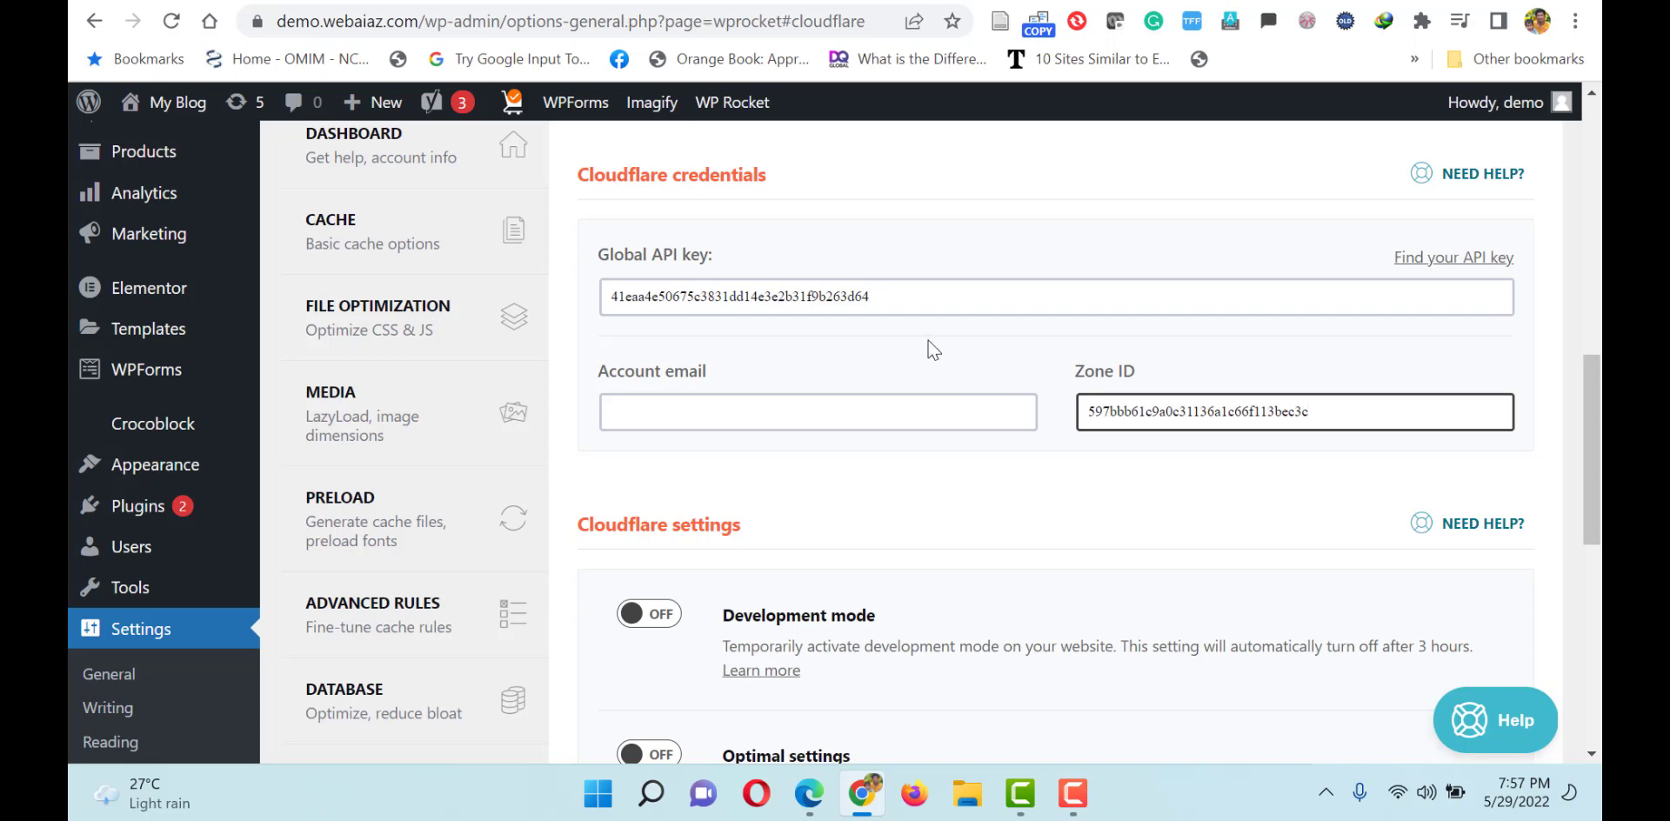
{"action": "left_click", "coordinate": [808, 793]}
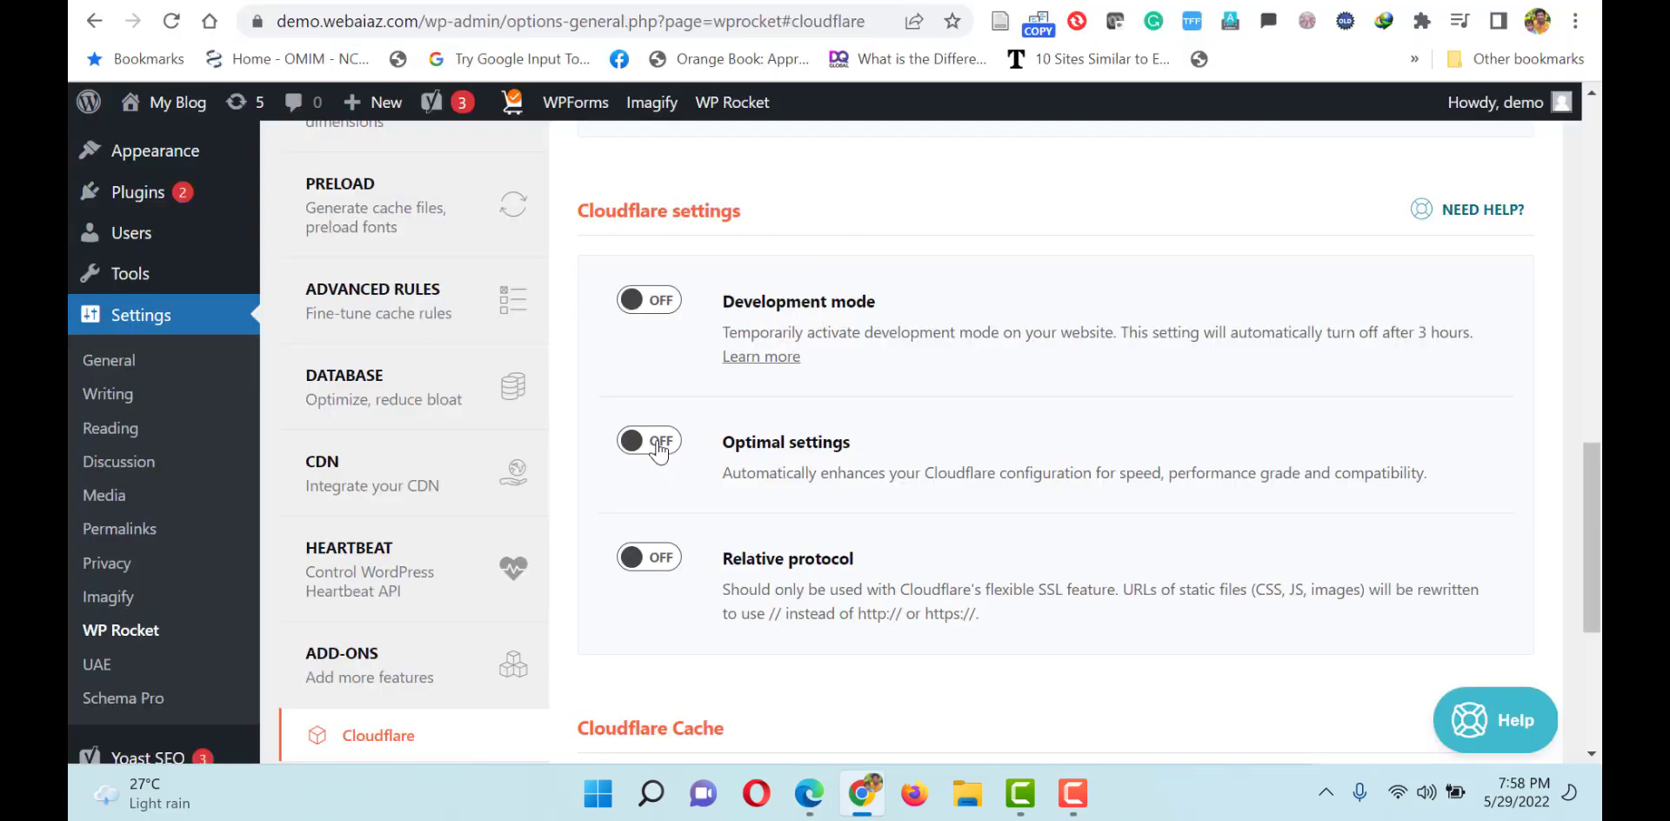
Enable Optimal settings and Relative protocol in WP Rocket's Cloudflare settings and save the changes
{"action": "left_click", "coordinate": [658, 445]}
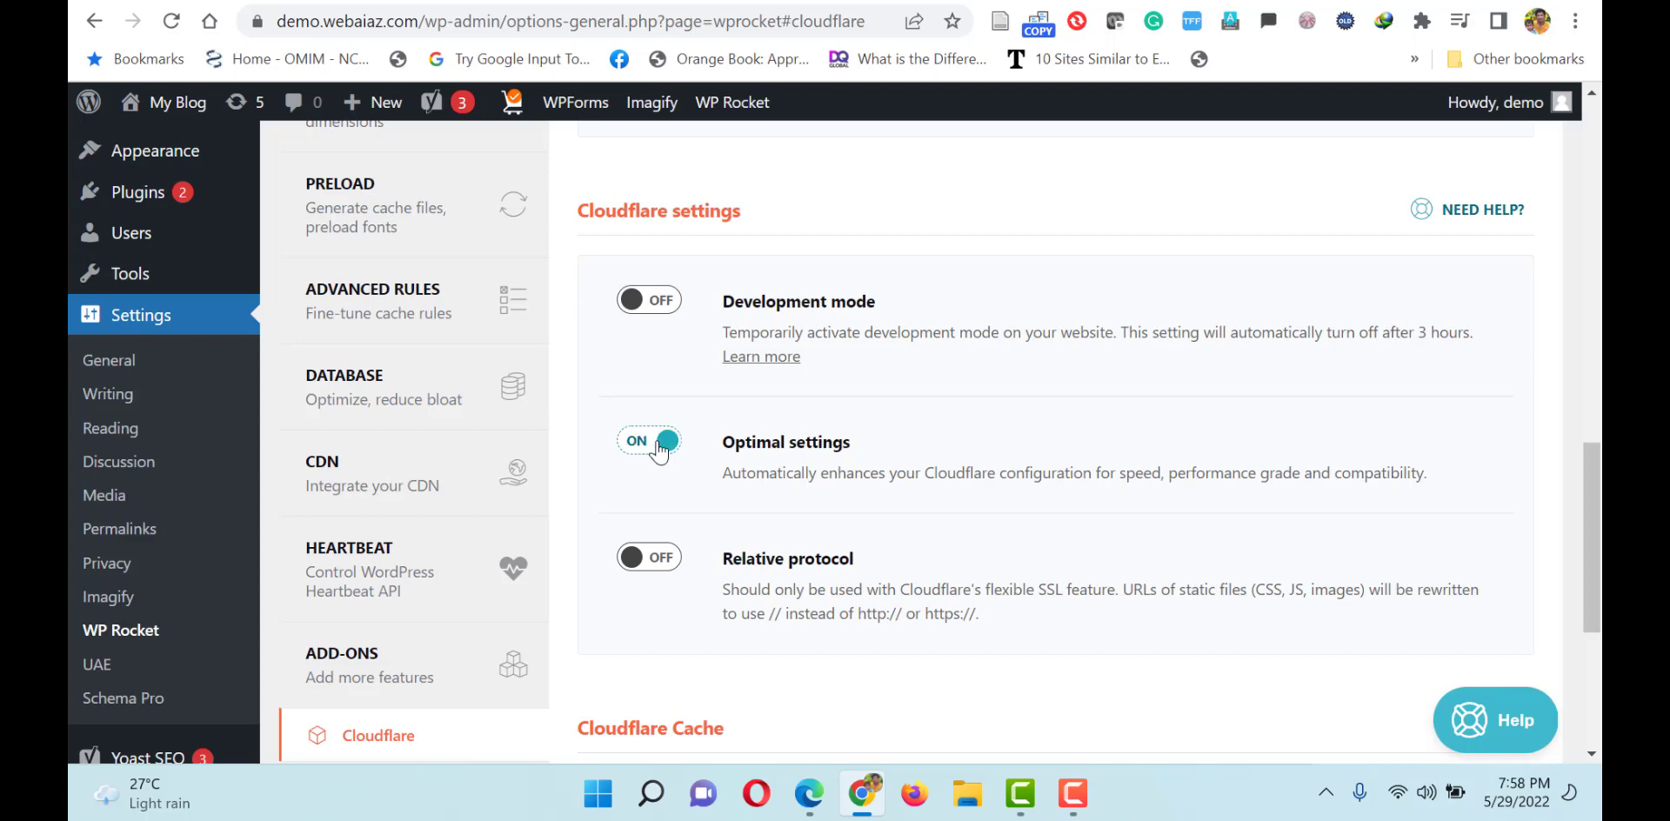
{"action": "left_click", "coordinate": [659, 559]}
{"action": "left_click_drag", "start_coordinate": [1591, 539], "coordinate": [1598, 644]}
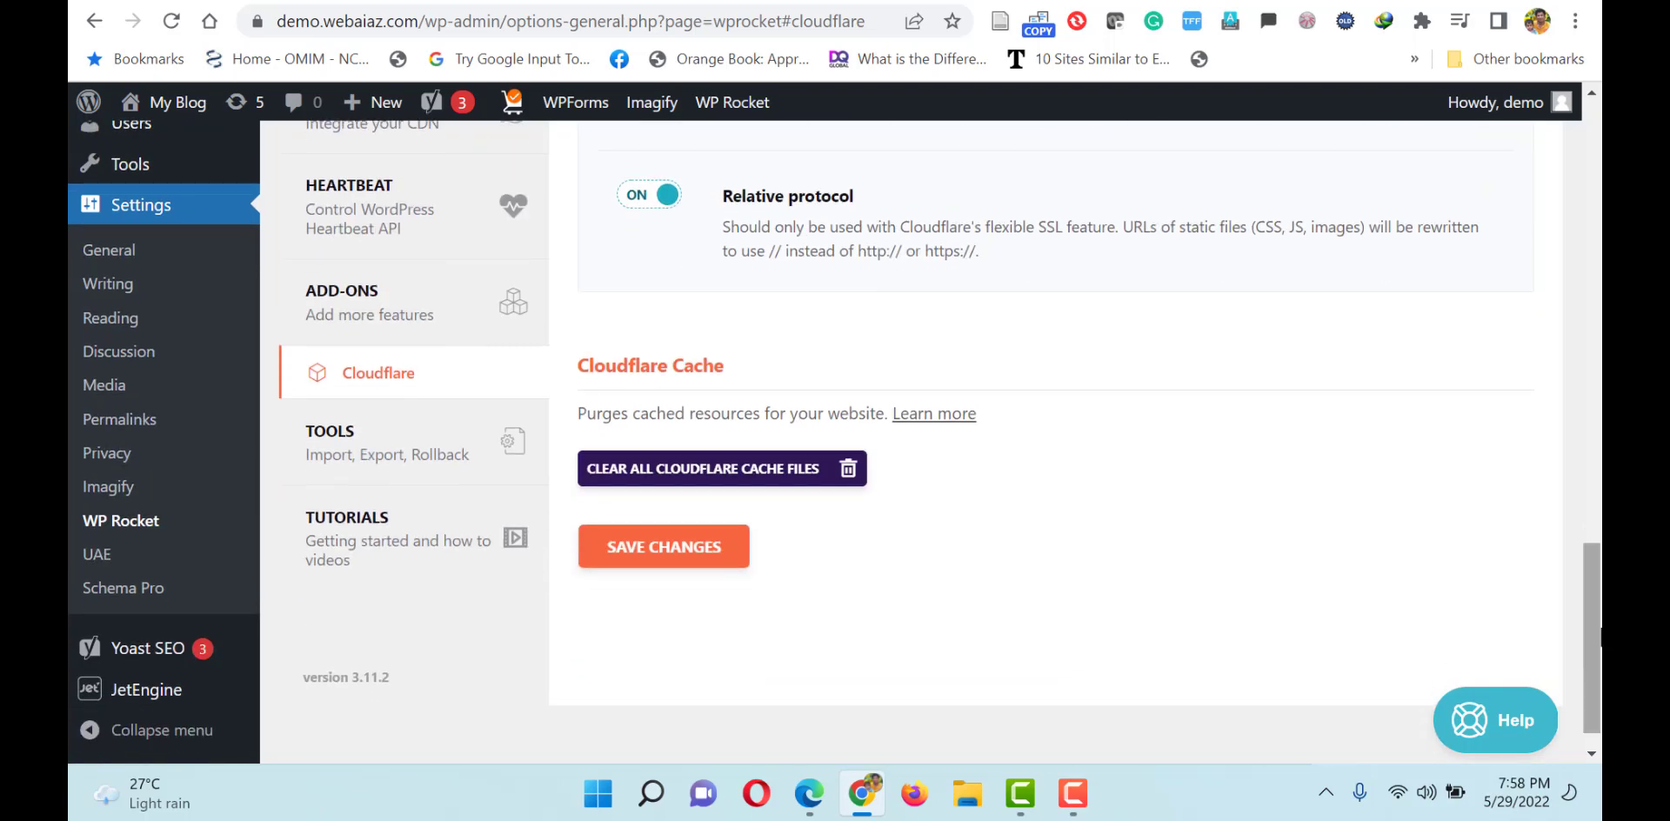
{"action": "left_click", "coordinate": [661, 546]}
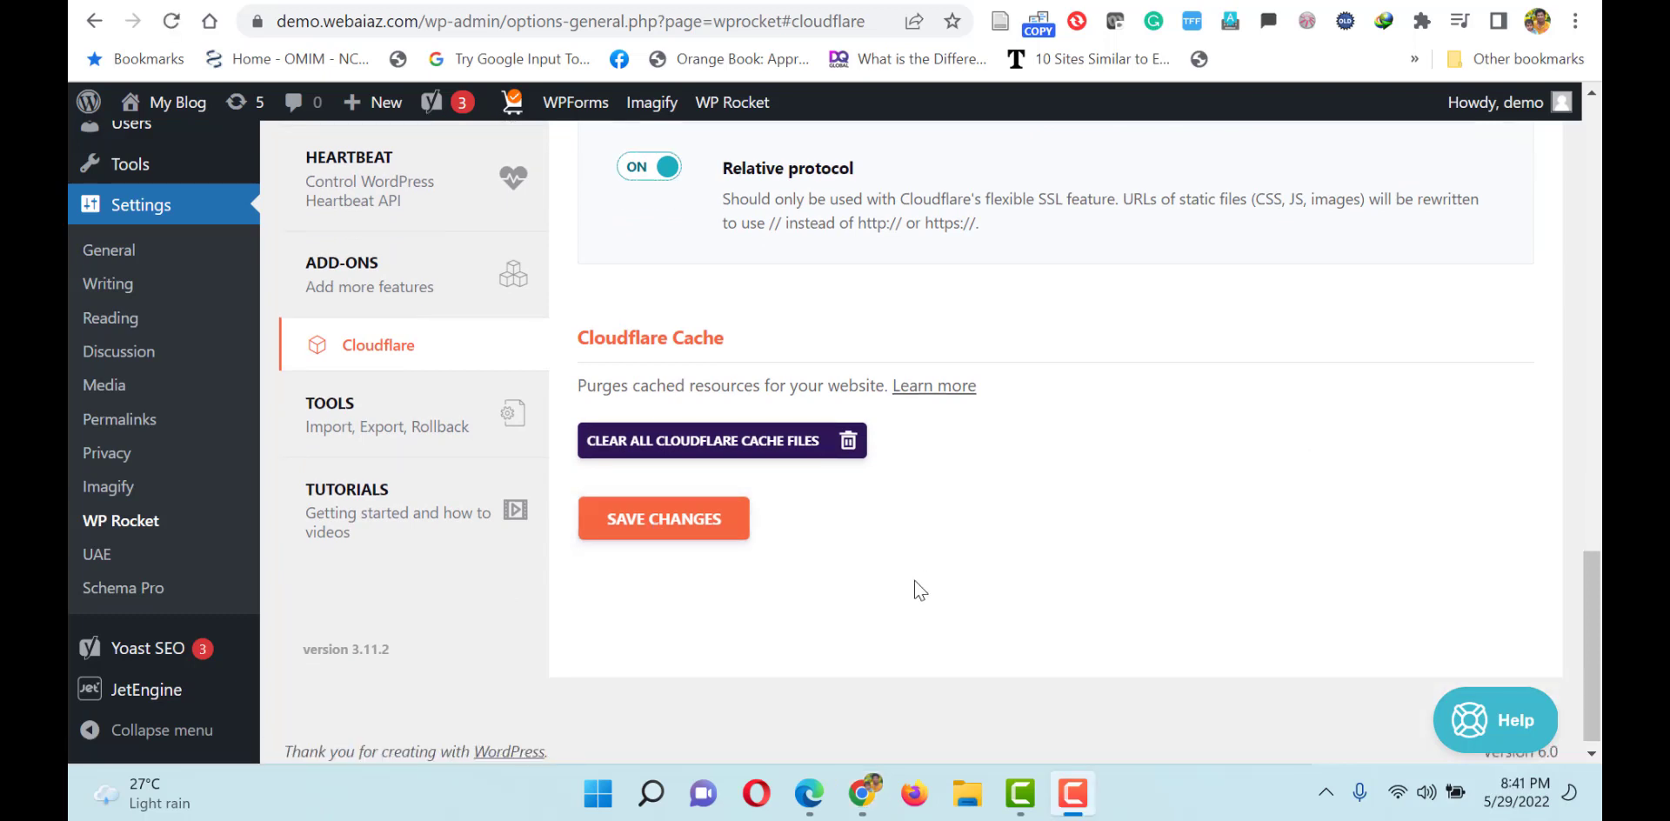
Look through WP Rocket's export, import and rollback tools and its tutorial videos, down to the Cloudflare add-on video
{"action": "left_click", "coordinate": [343, 430]}
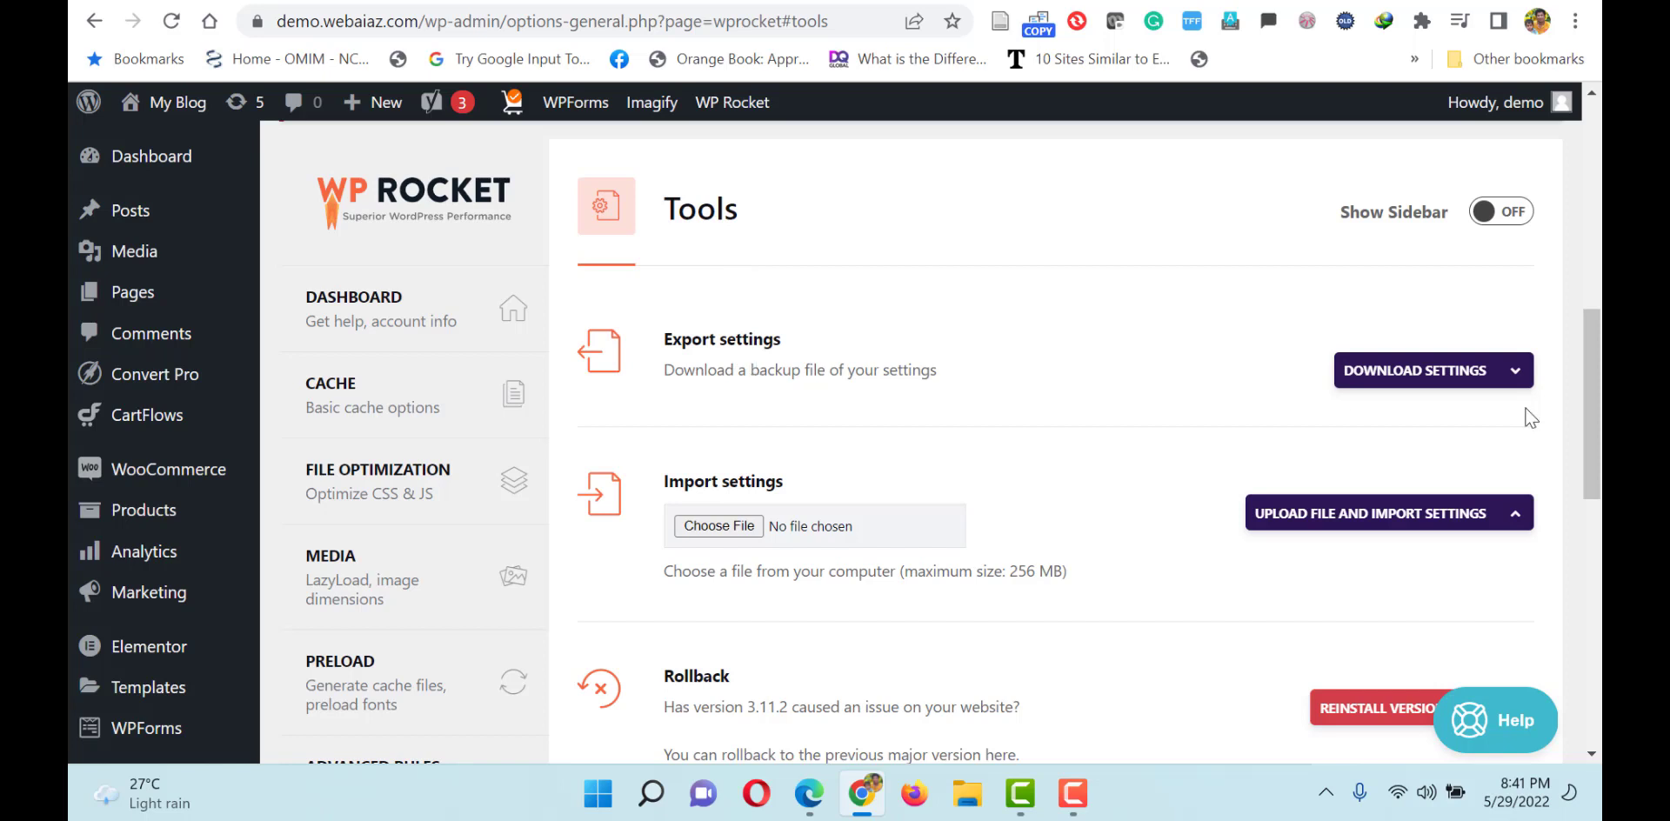
{"action": "scroll", "coordinate": [1598, 405], "scroll_direction": "down", "scroll_amount": 2}
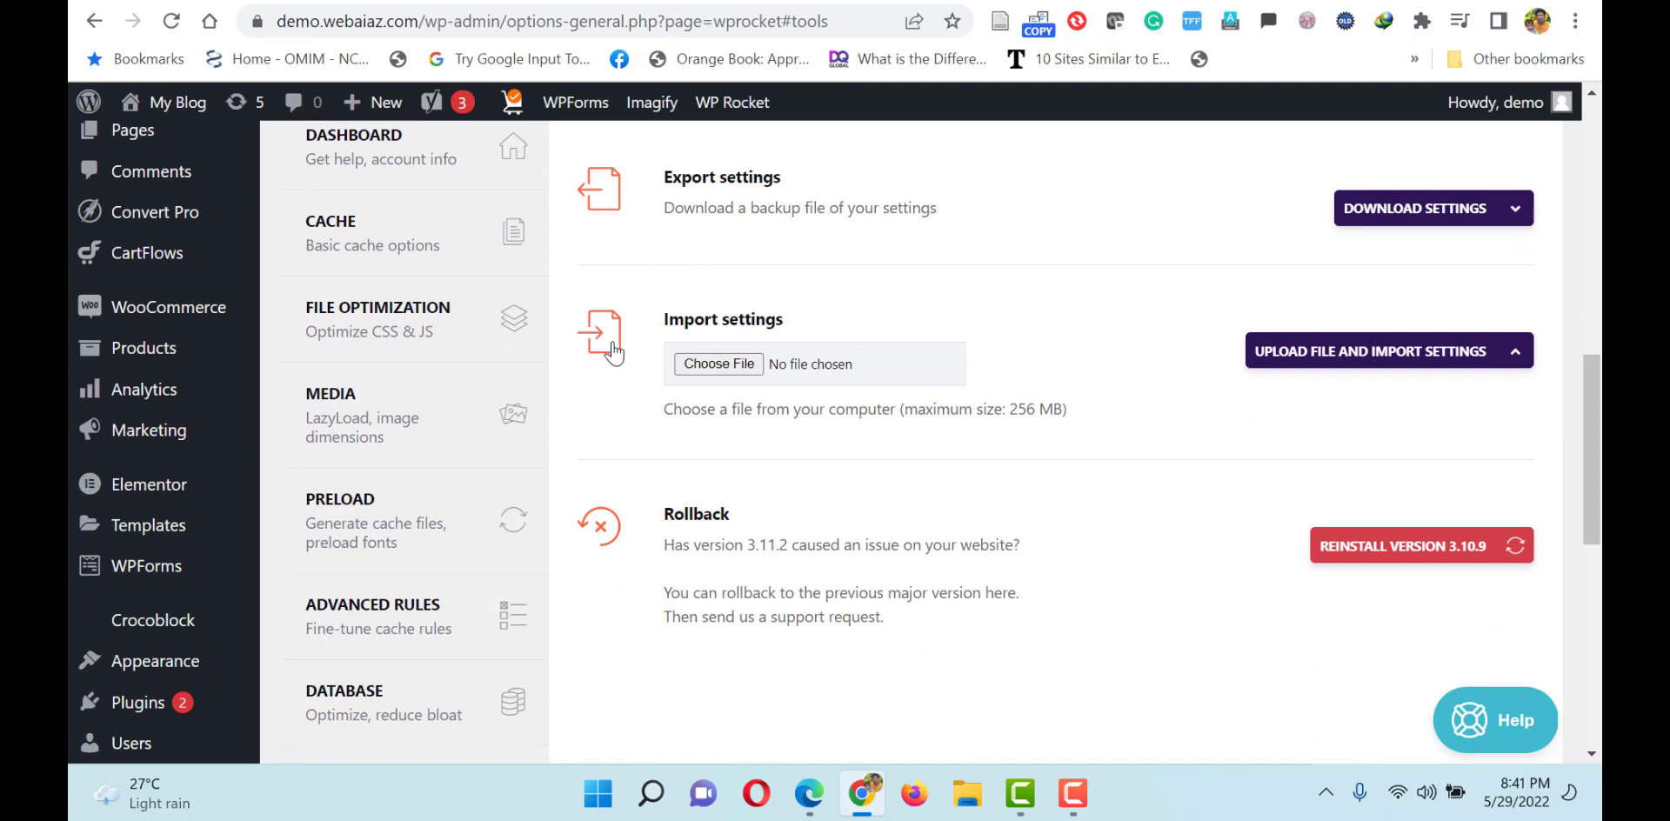
{"action": "scroll", "coordinate": [1600, 515], "scroll_direction": "down", "scroll_amount": 2}
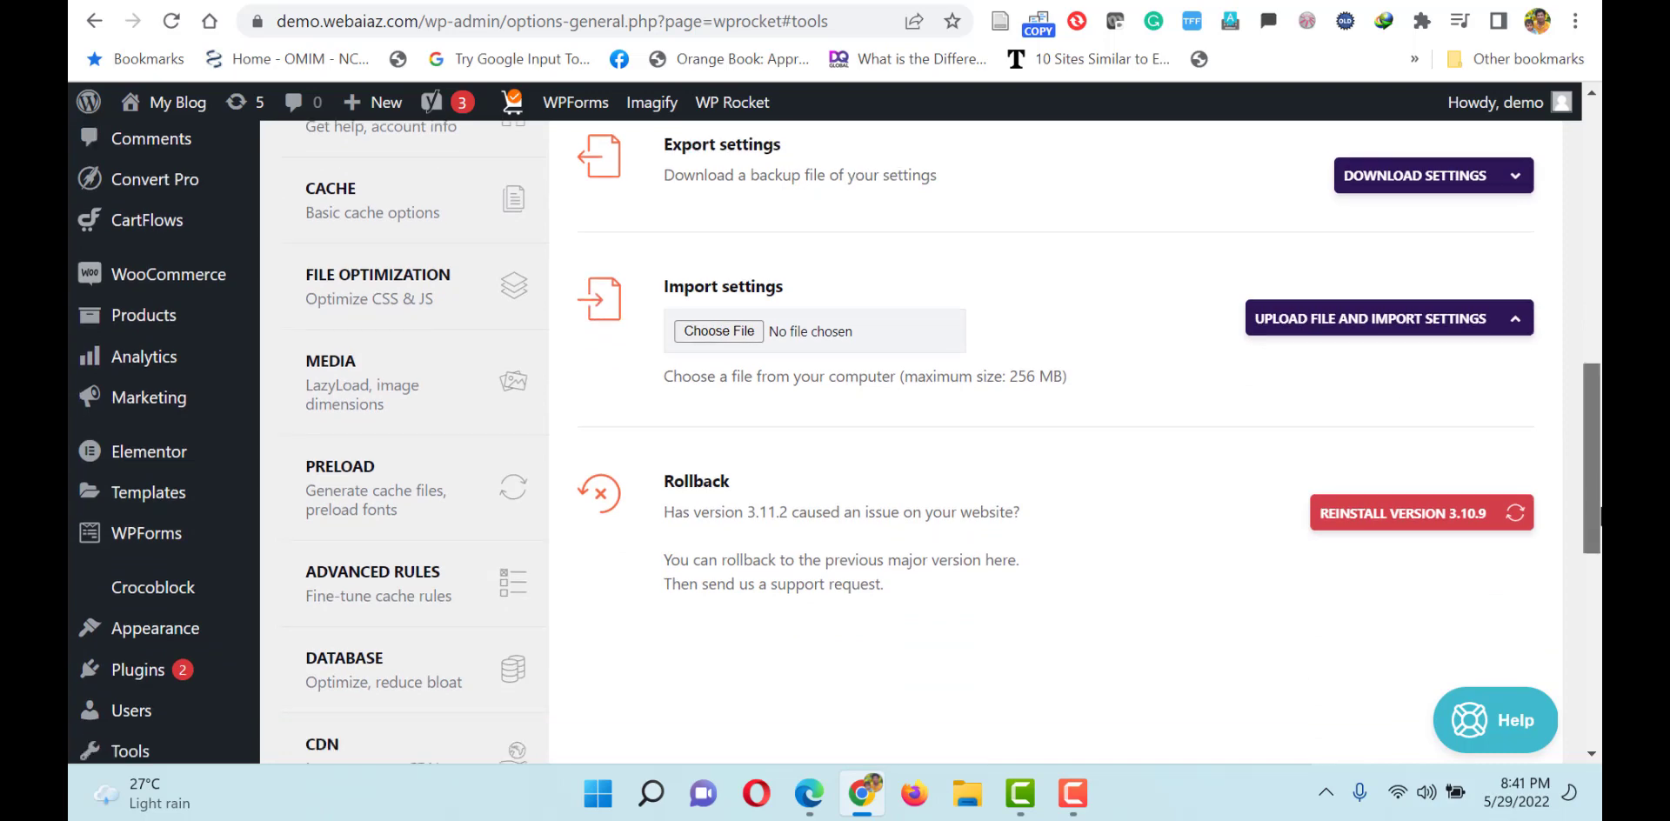
{"action": "scroll", "coordinate": [1599, 515], "scroll_direction": "down", "scroll_amount": 7}
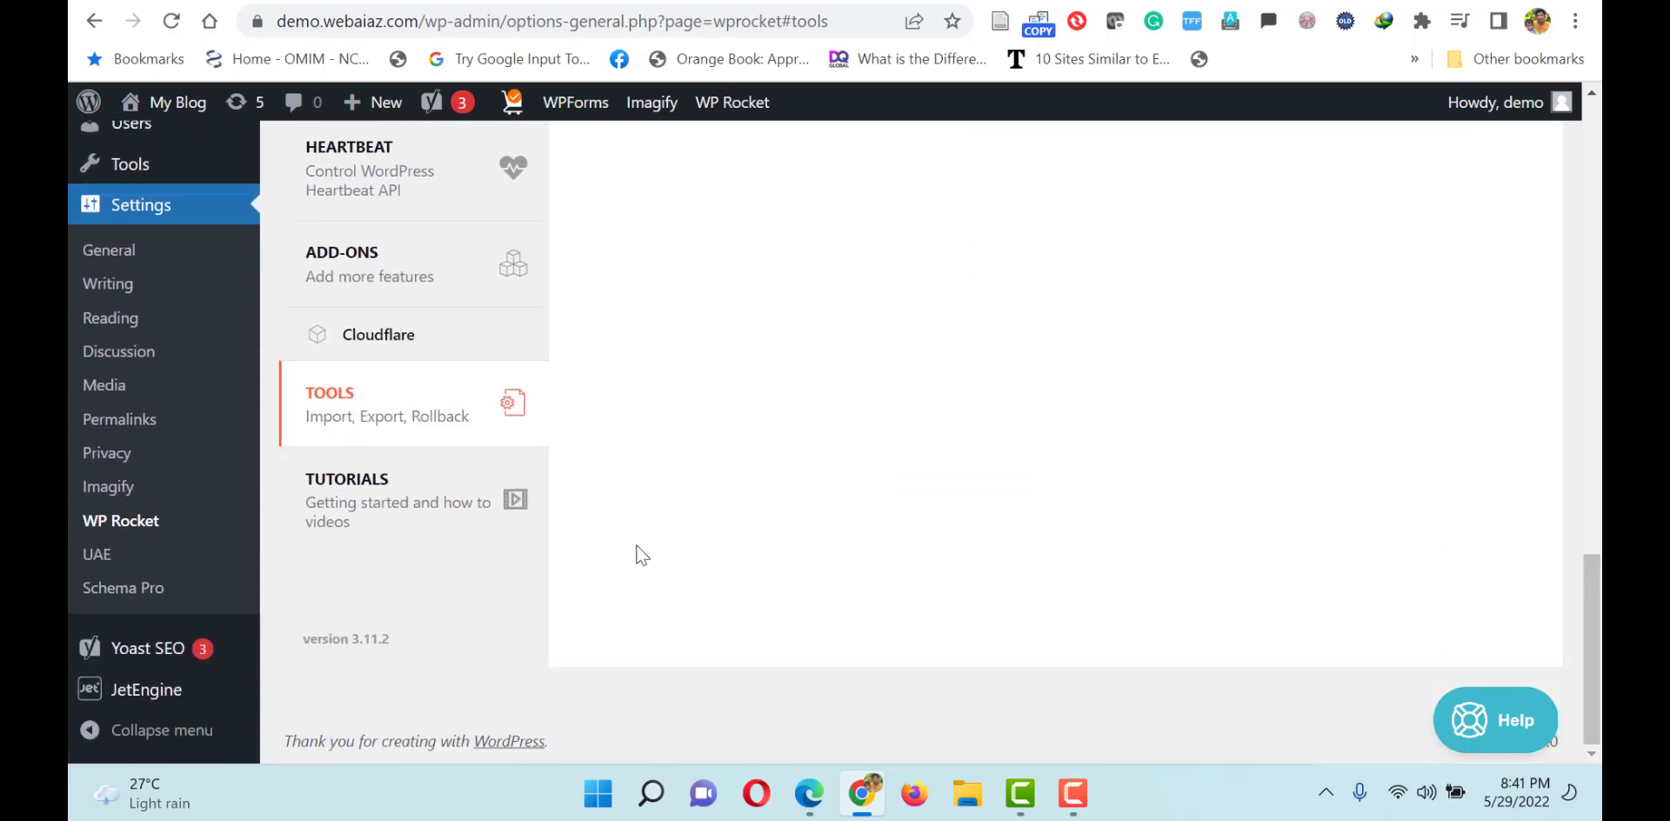
{"action": "left_click", "coordinate": [395, 502]}
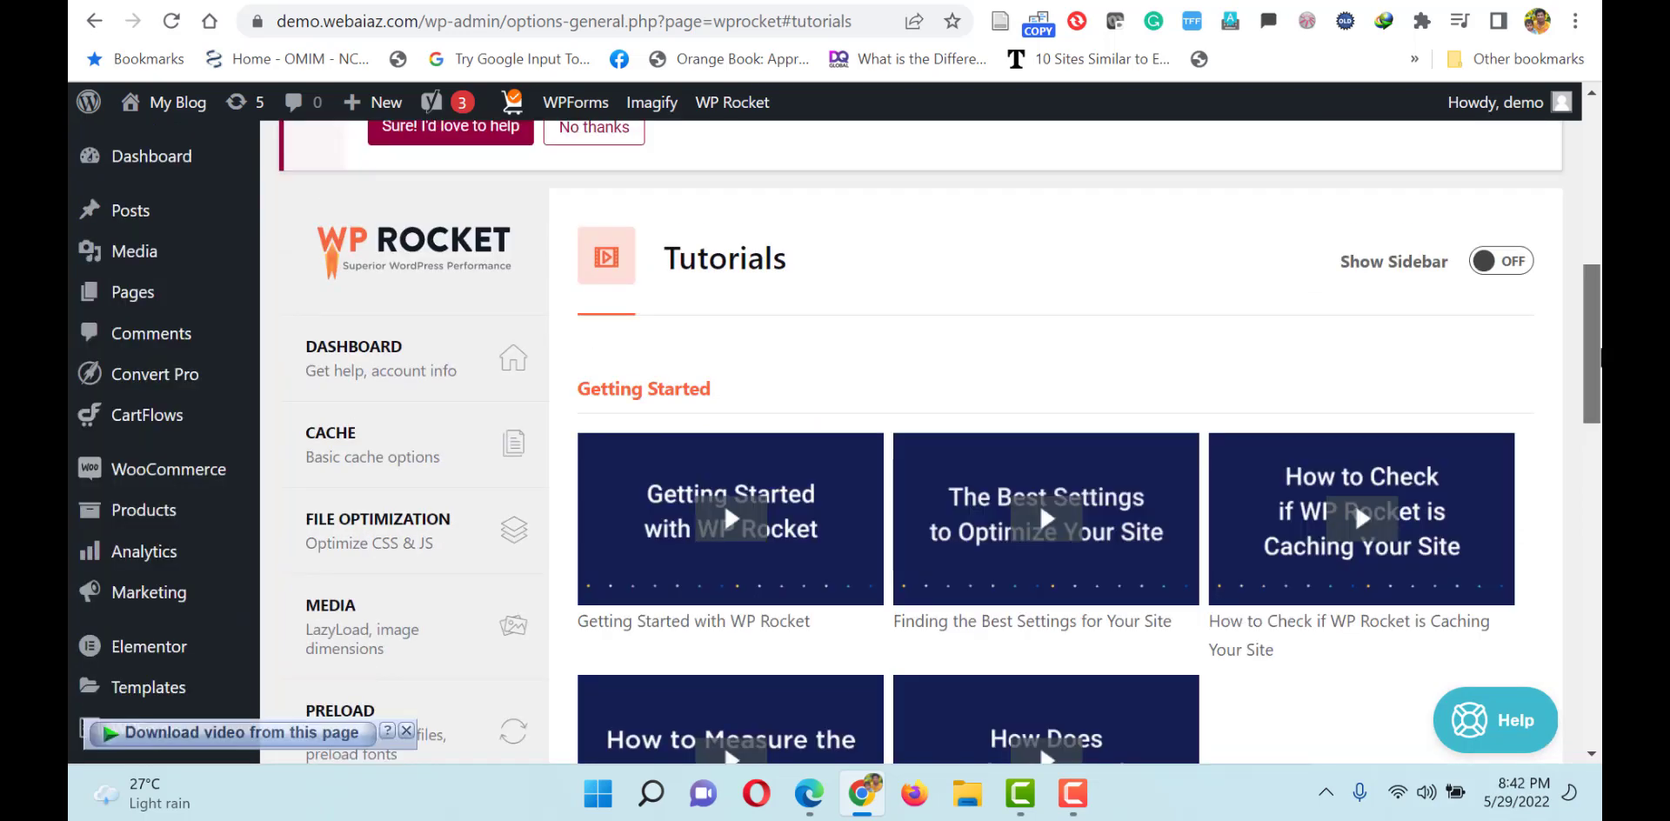
{"action": "scroll", "coordinate": [1040, 502], "scroll_direction": "down", "scroll_amount": 1}
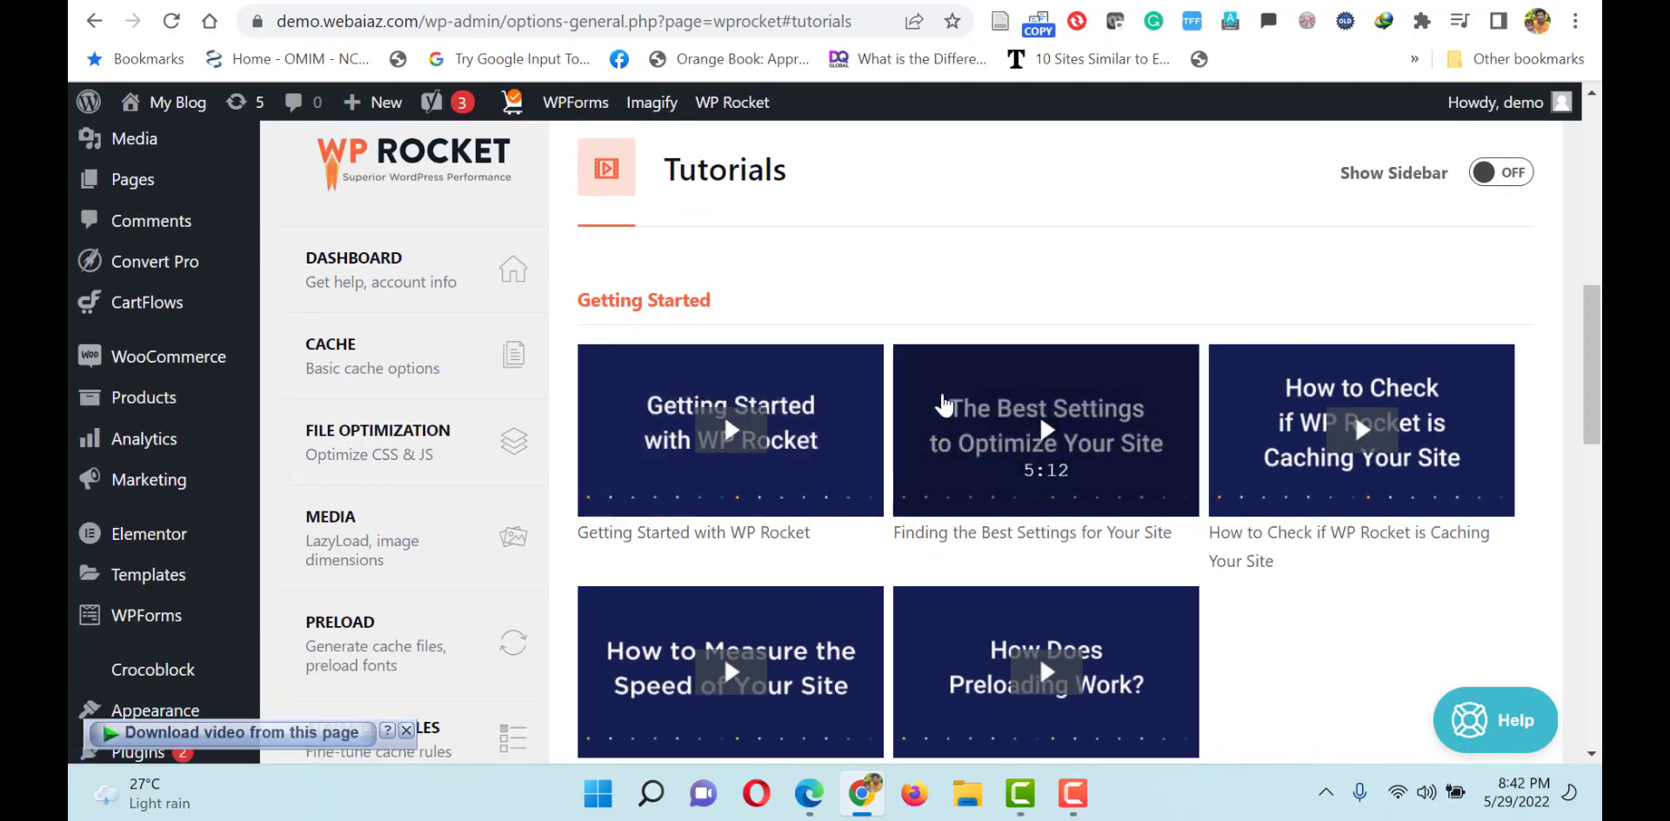
{"action": "left_click_drag", "start_coordinate": [1591, 383], "coordinate": [1600, 687]}
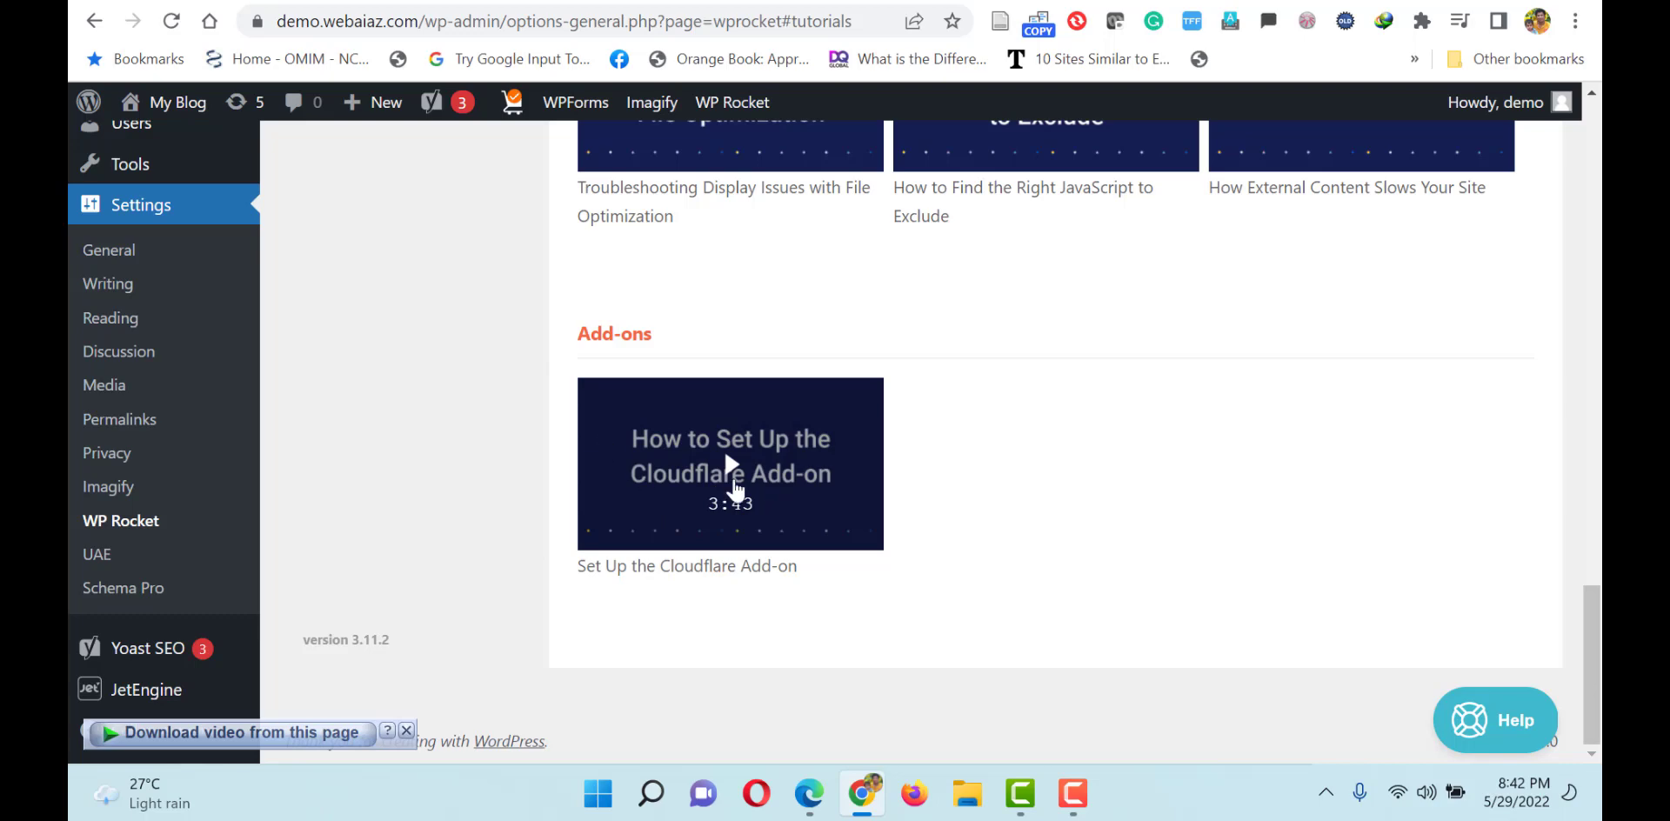
{"action": "left_click_drag", "start_coordinate": [733, 489], "coordinate": [1525, 630]}
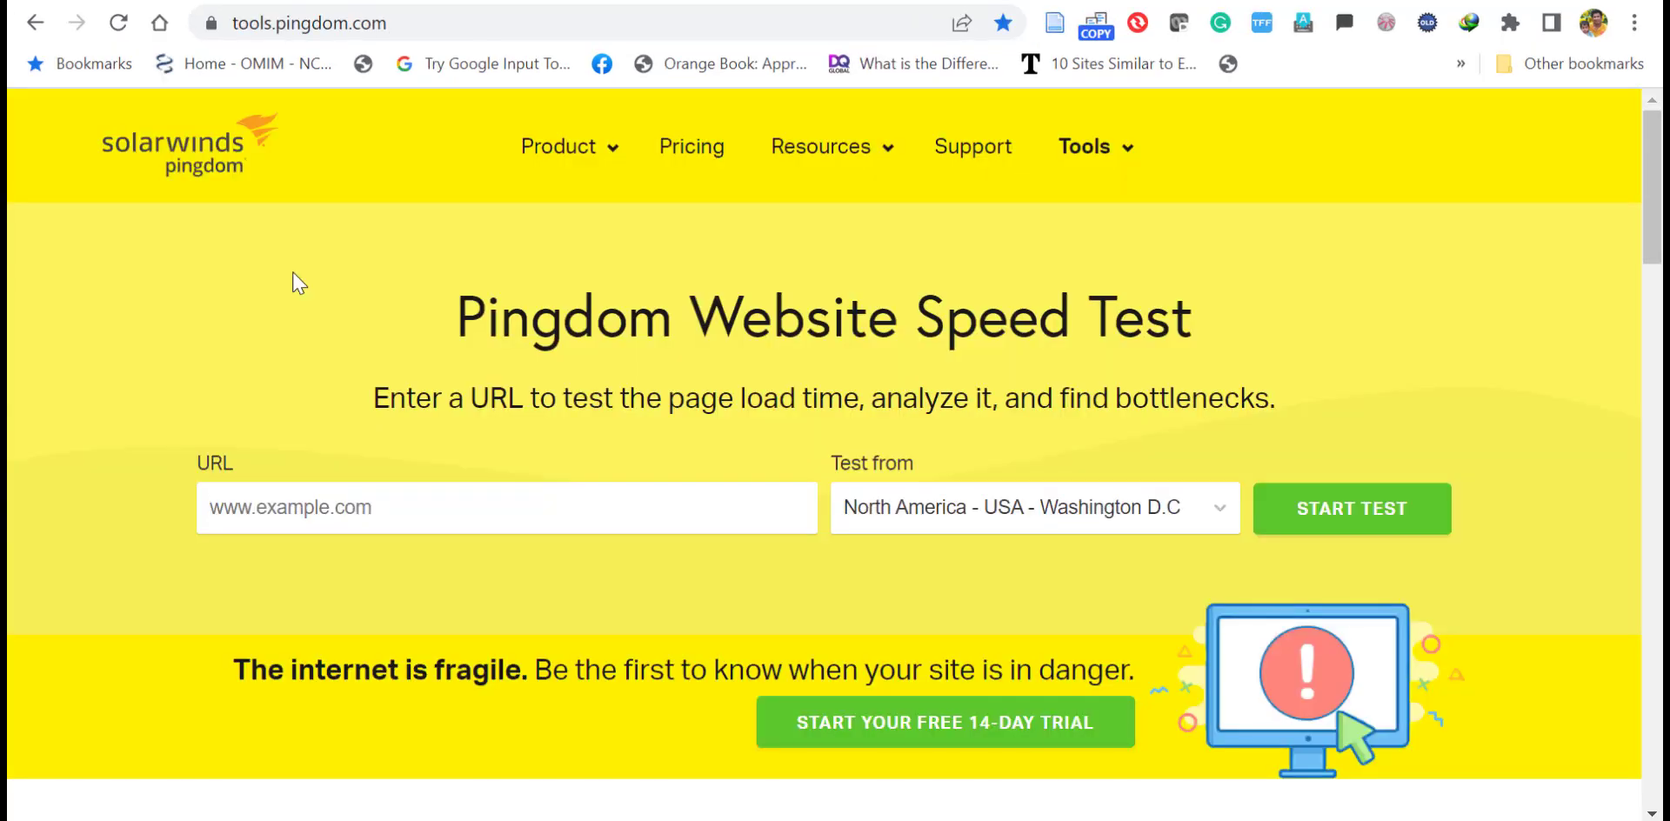
{"action": "left_click", "coordinate": [311, 515]}
{"action": "type", "text": "https://www.demo.webaiaz.com/"}
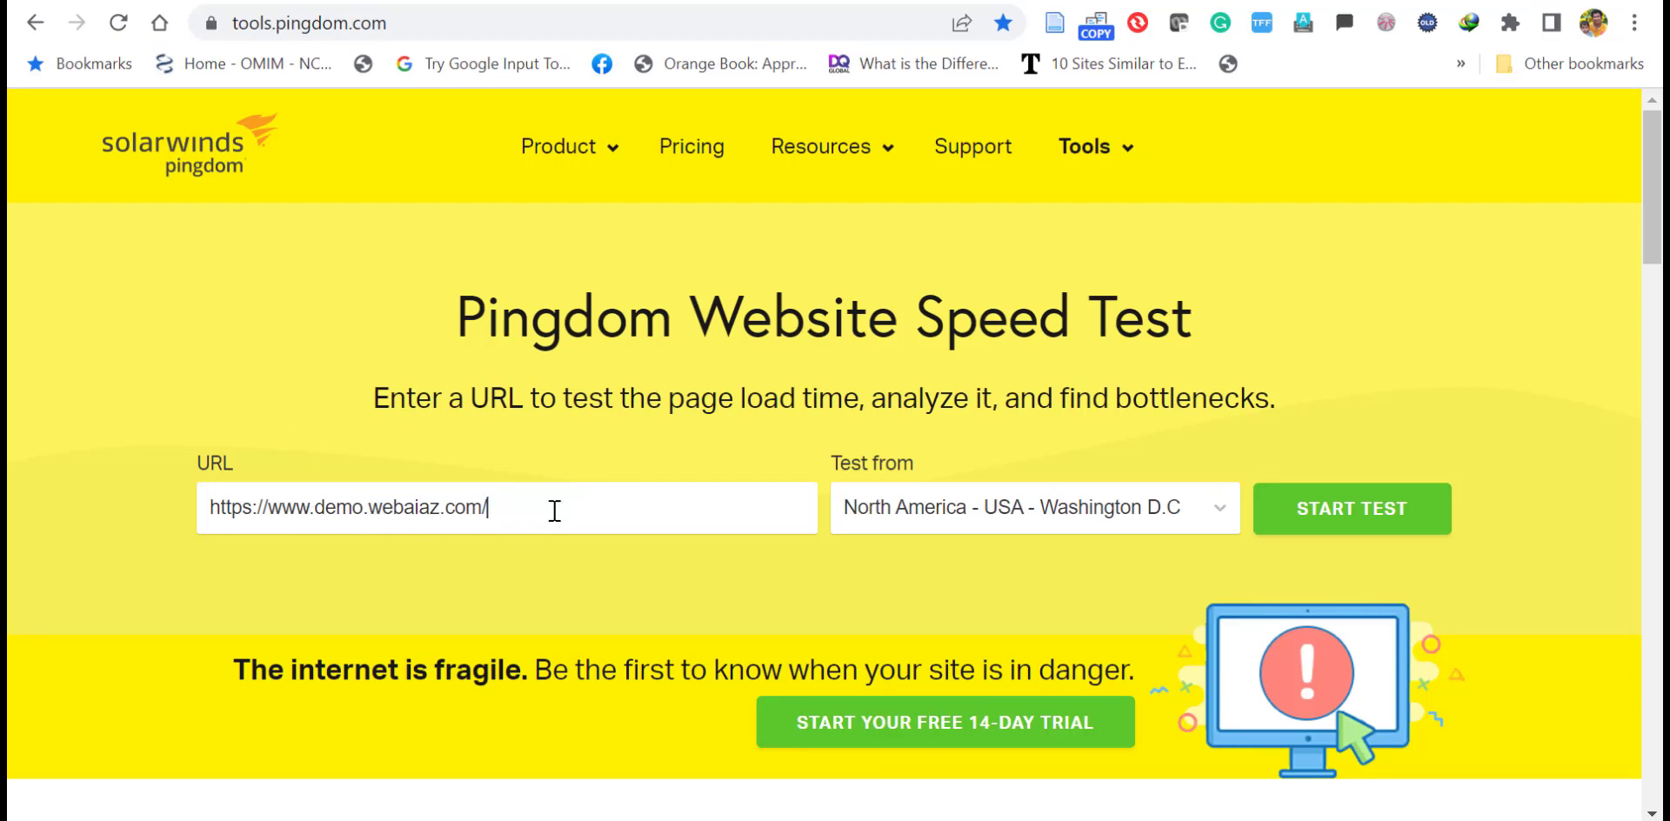
{"action": "left_click", "coordinate": [1317, 529]}
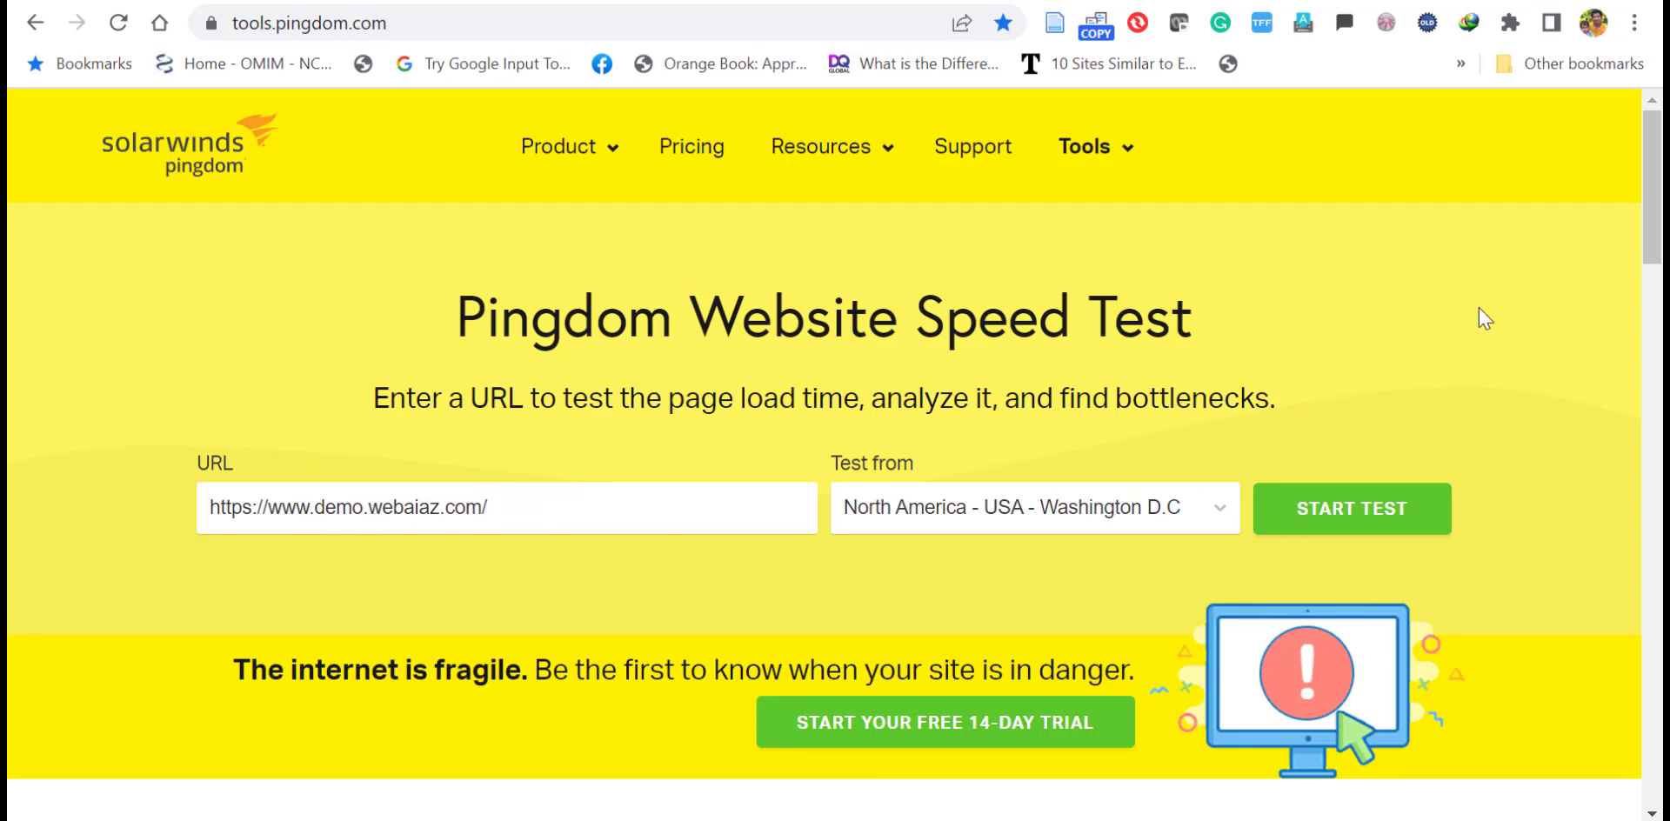